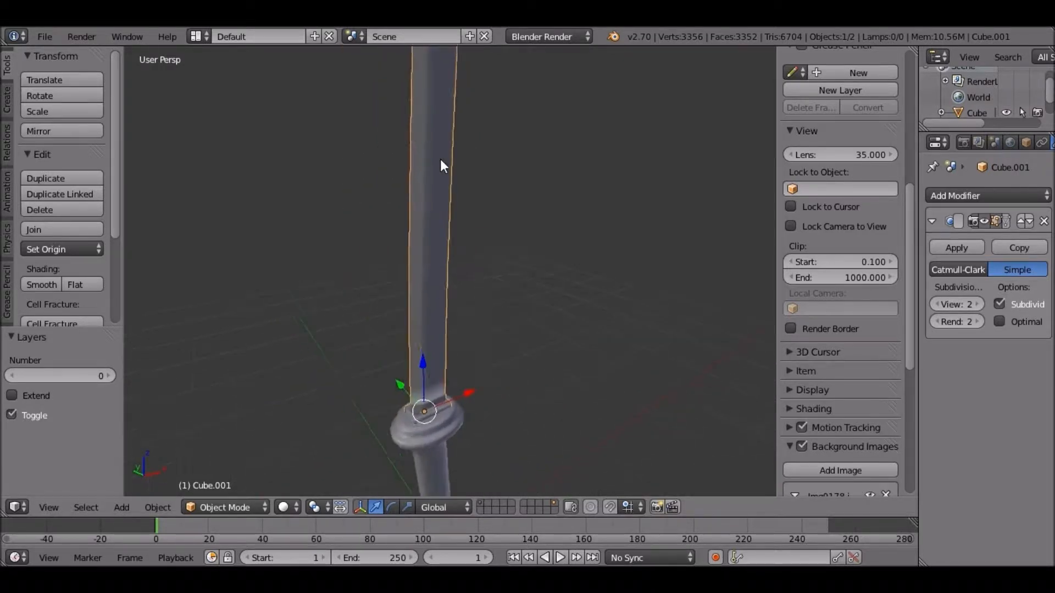
Step: Start a new scene by reloading the start-up file
left_click(41, 44)
left_click(50, 54)
middle_click_drag(187, 94, 152, 45)
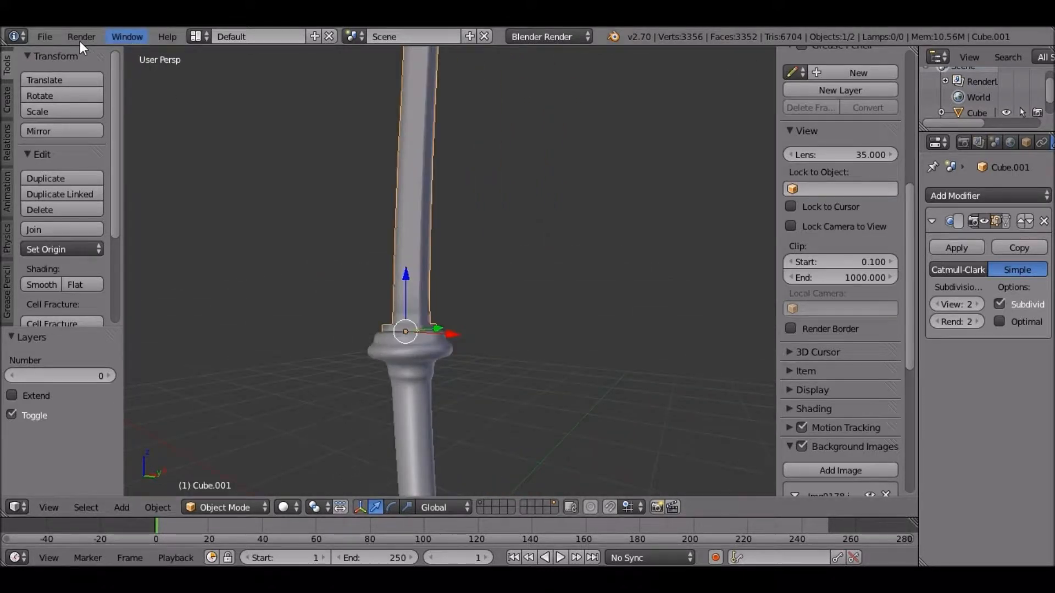
left_click(45, 36)
left_click(59, 51)
left_click(50, 67)
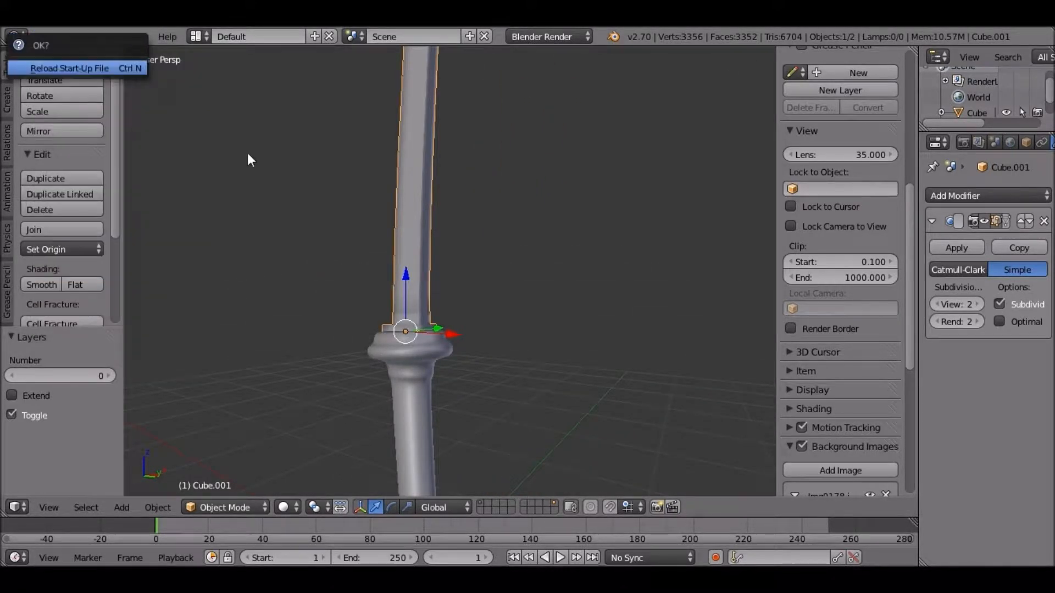
Step: Delete the default cube, camera and lamp to empty the scene
left_click(274, 216, "shift")
left_click(642, 87, "shift")
key("x")
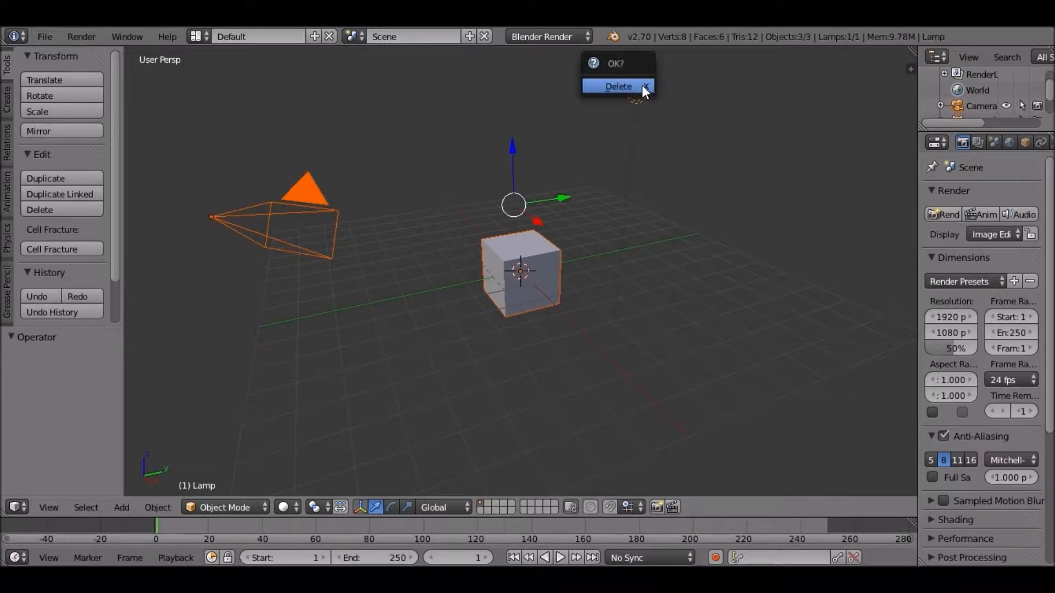
left_click(641, 86)
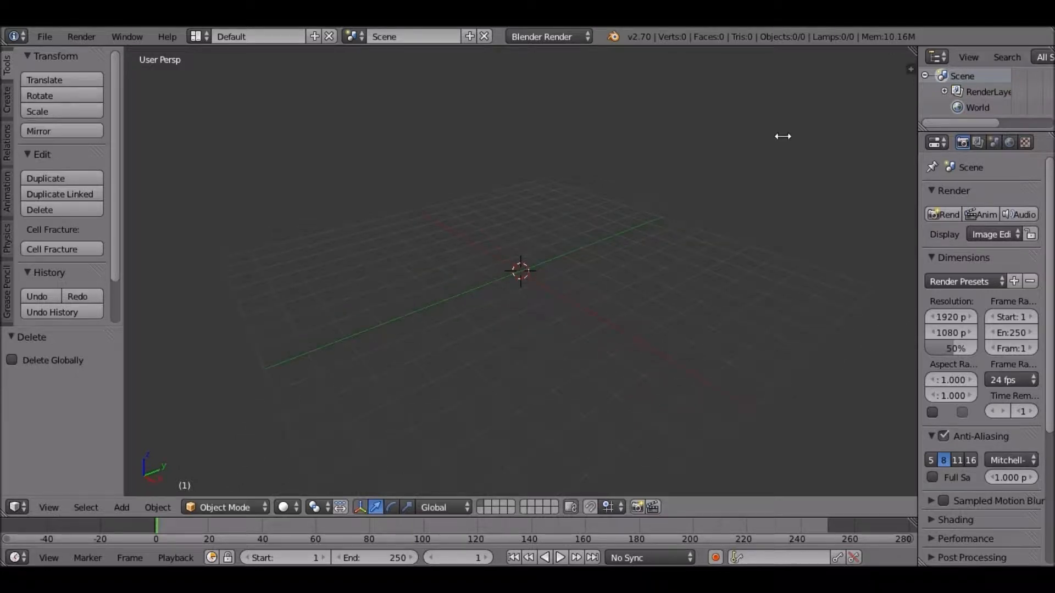
Step: Enable background images for the 3D view and add an empty background image slot
key("n")
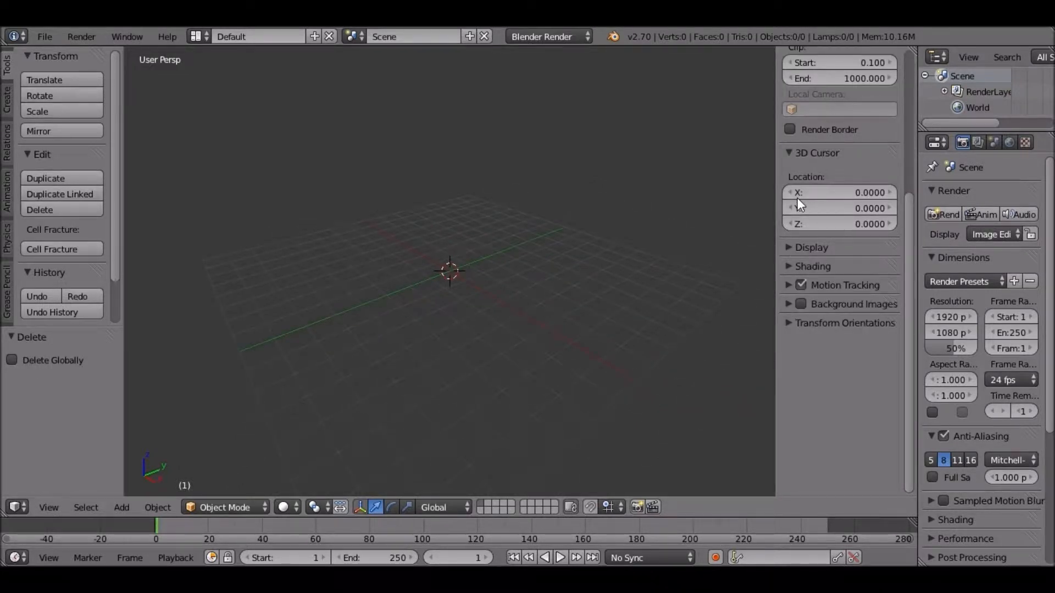
middle_click_drag(752, 167, 716, 192)
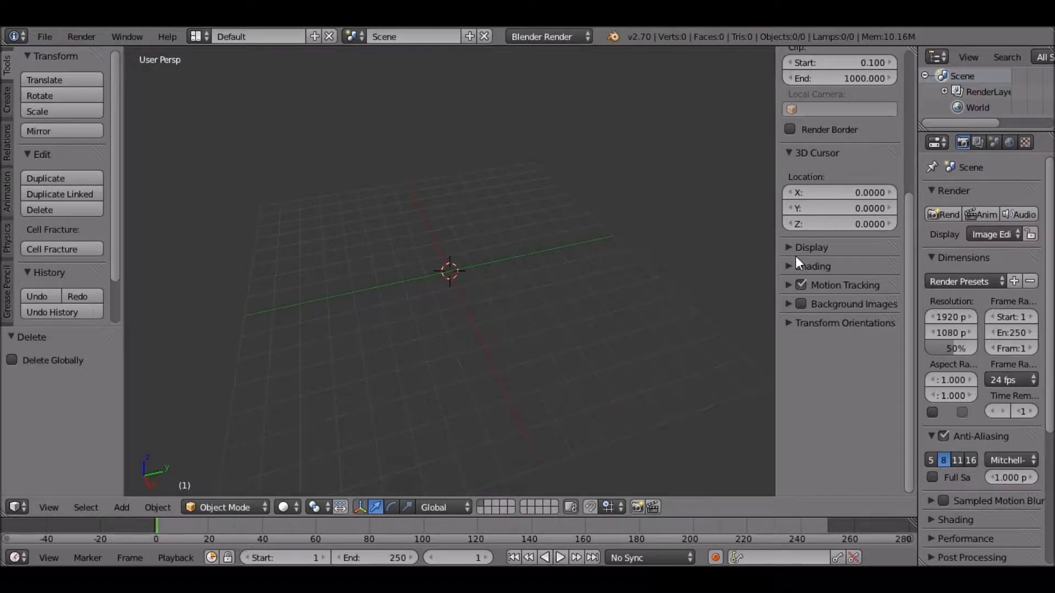
left_click(788, 305)
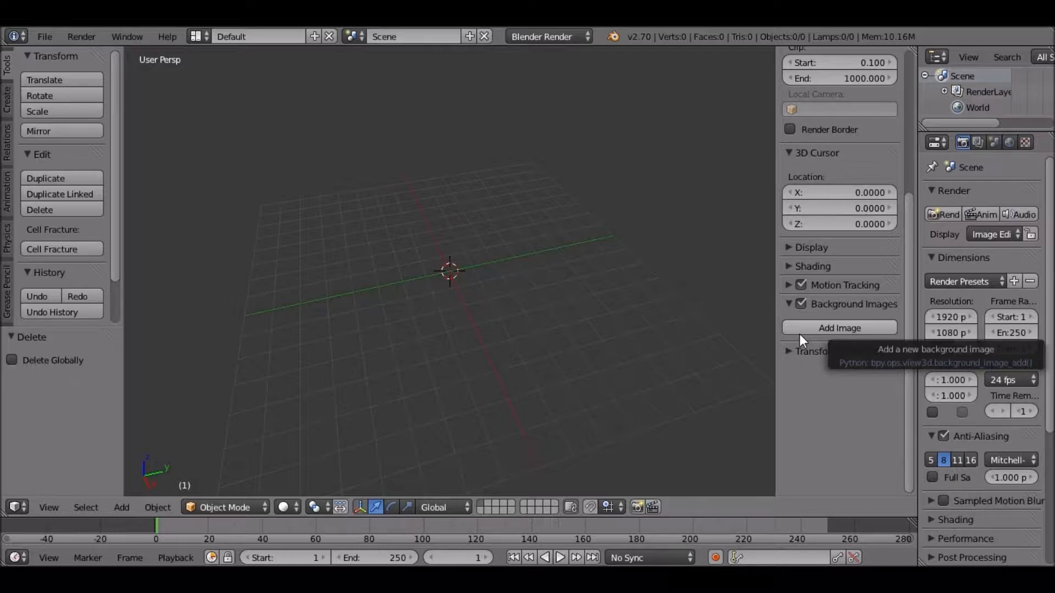
left_click(800, 333)
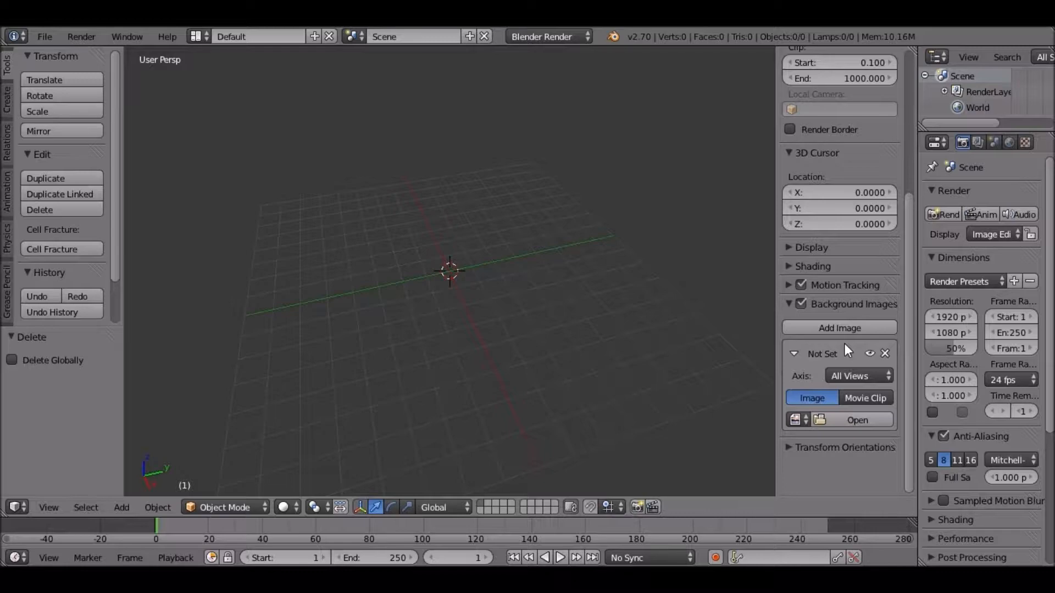
Step: Remove the Refrence Images for Blender bookmark and browse from the Desktop through Folders, Blender and Refrence Images for Blender to the Close_Reange_Mele folder
left_click(846, 419)
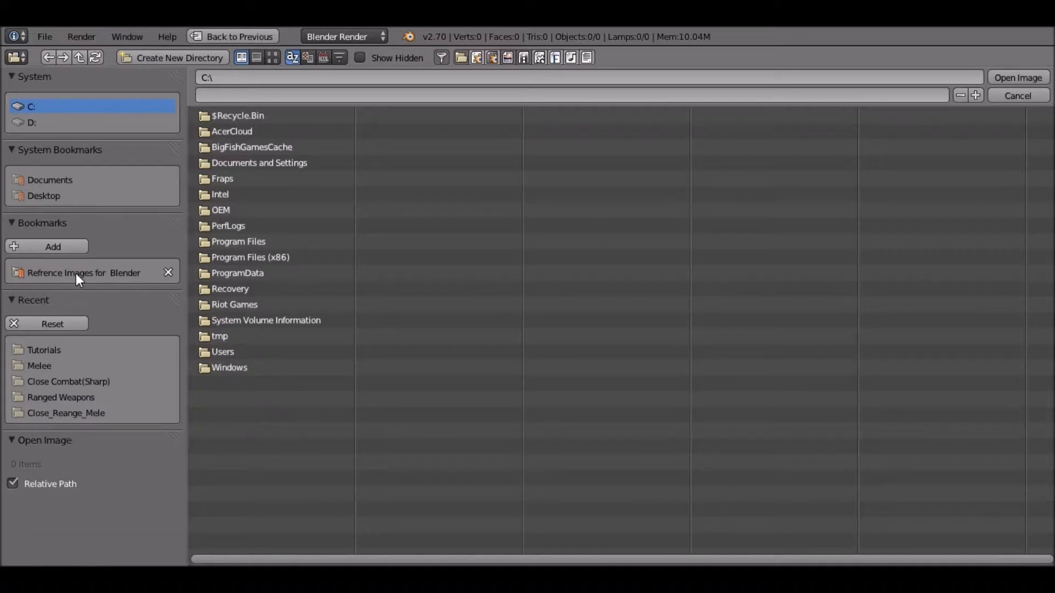
left_click(168, 272)
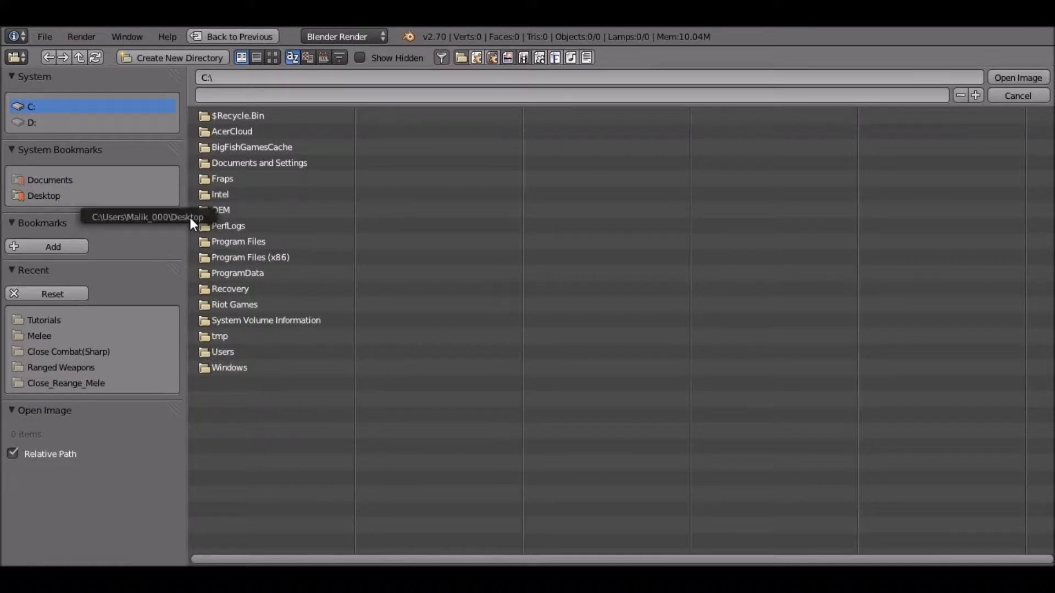
left_click(56, 200)
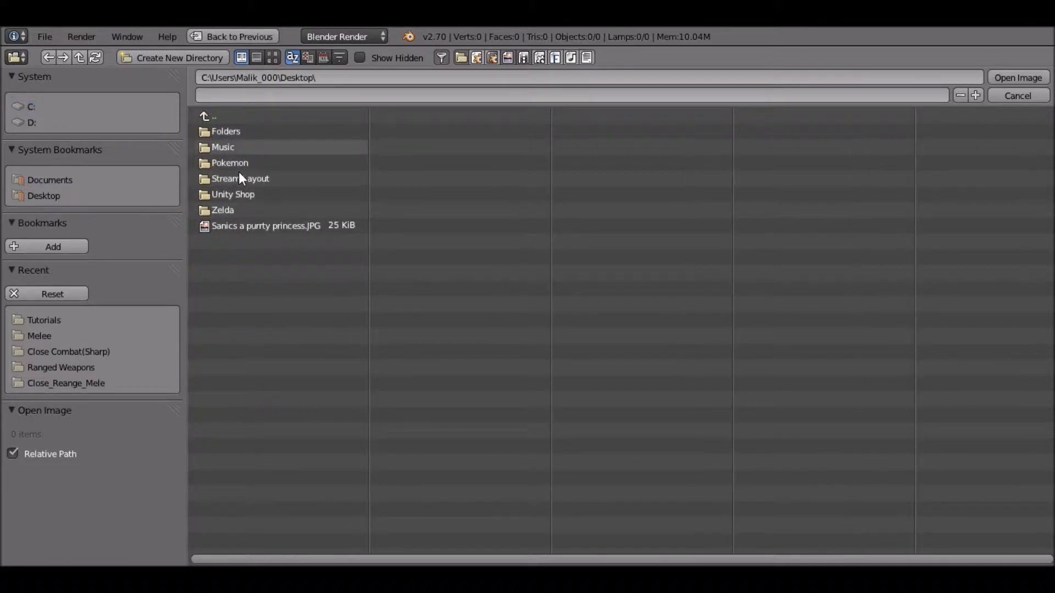
double_click(241, 134)
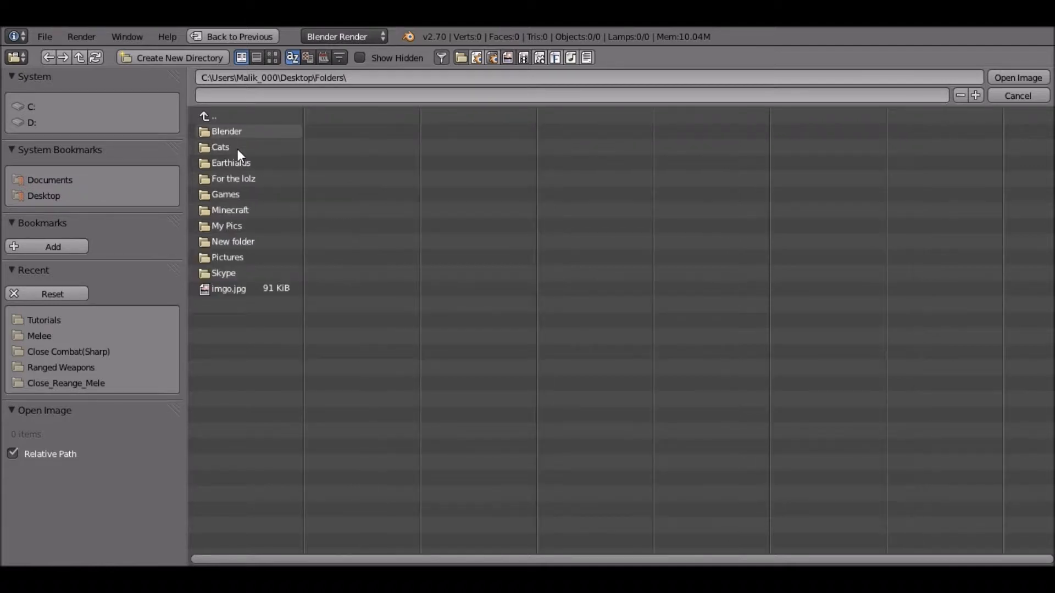
double_click(237, 148)
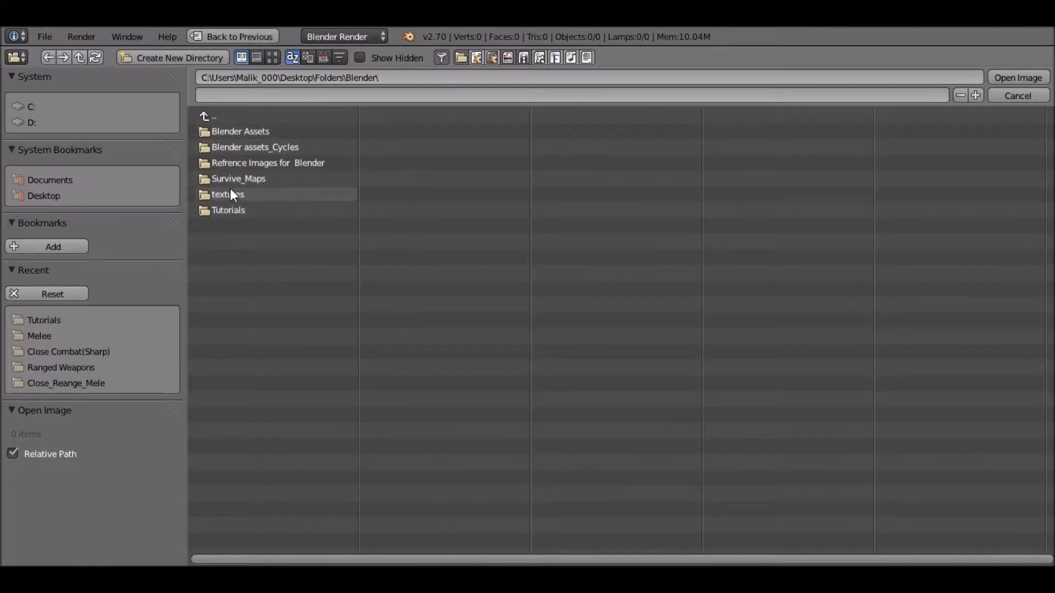
double_click(238, 164)
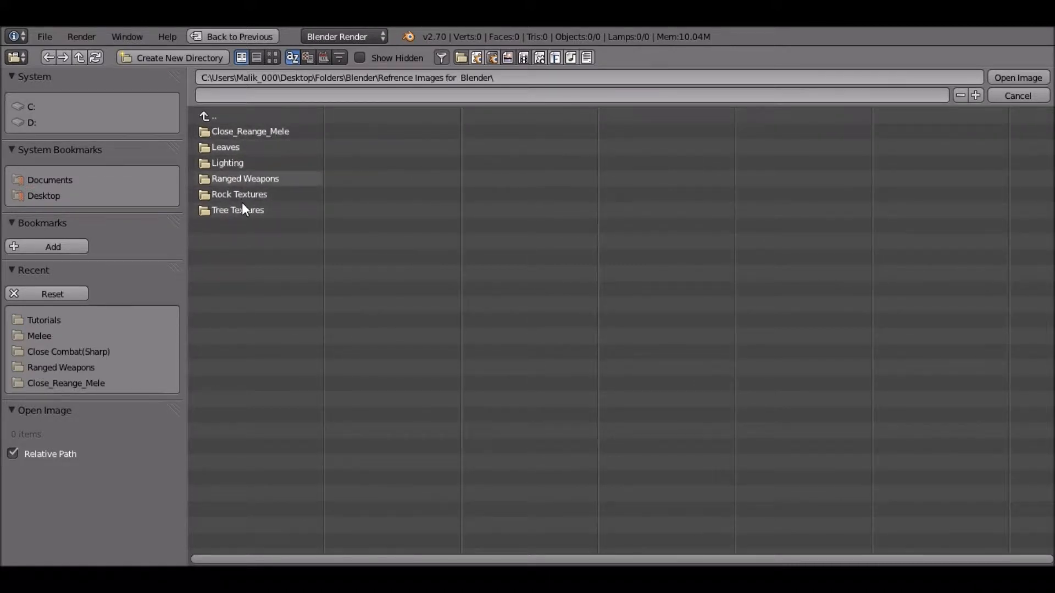
left_click(247, 131)
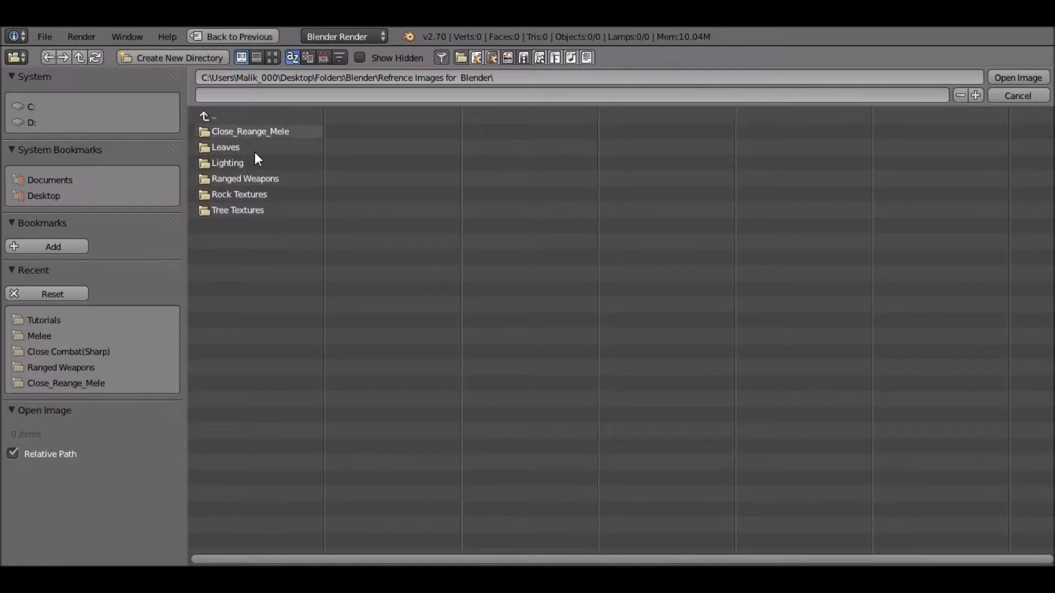
Step: Show the files as thumbnails, load Img0178.jpg as the background image and collapse its settings
left_click(271, 57)
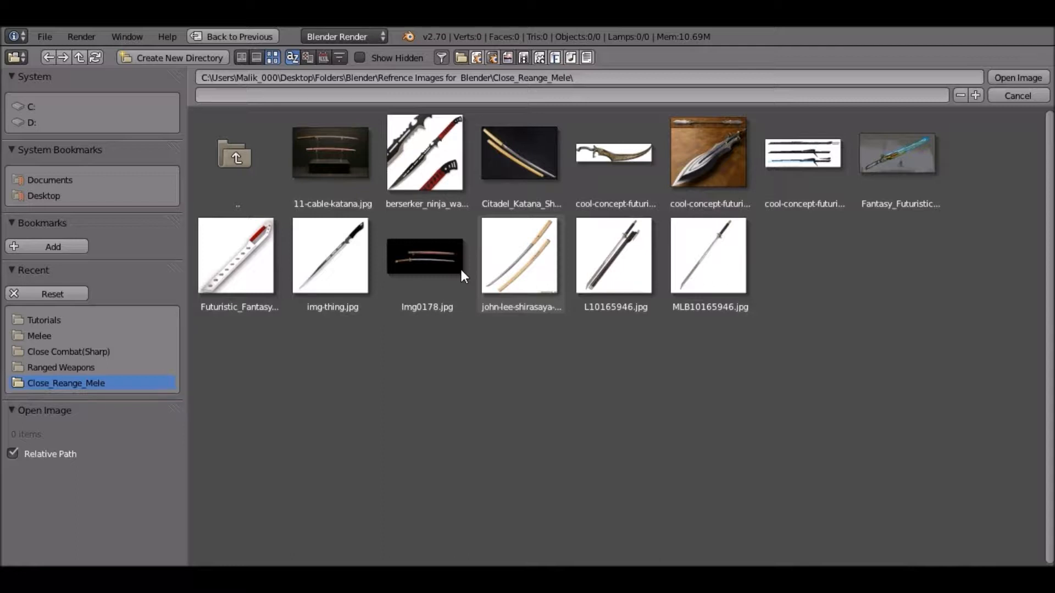
left_click(403, 253)
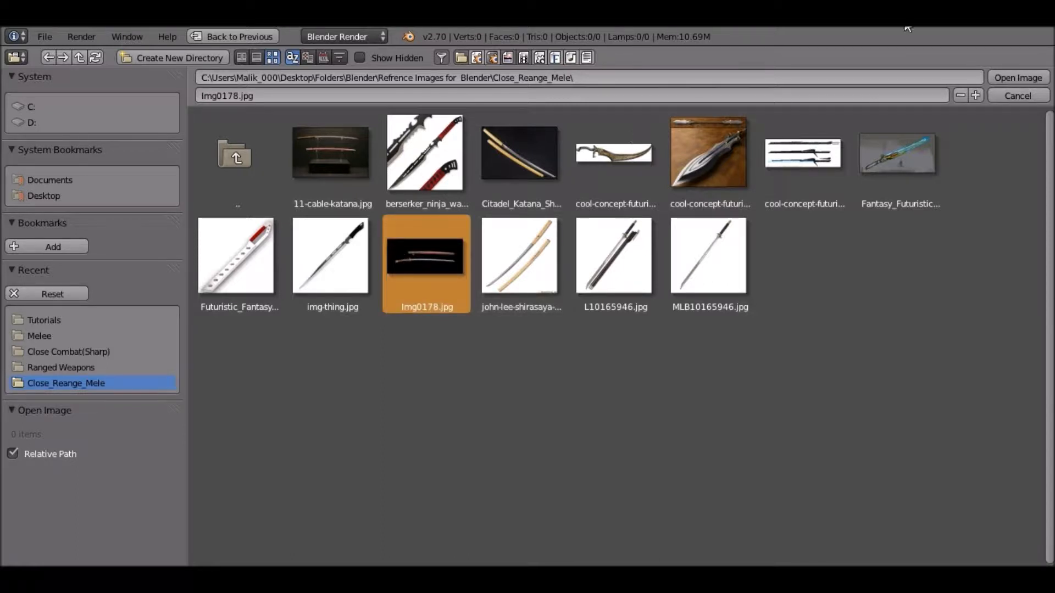
left_click(1019, 78)
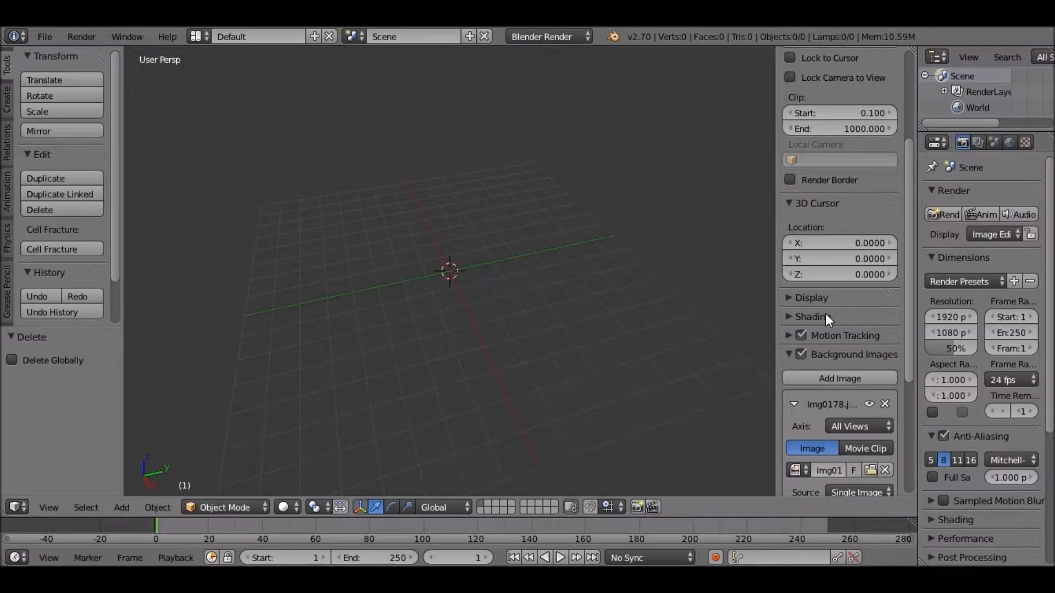
left_click(794, 402)
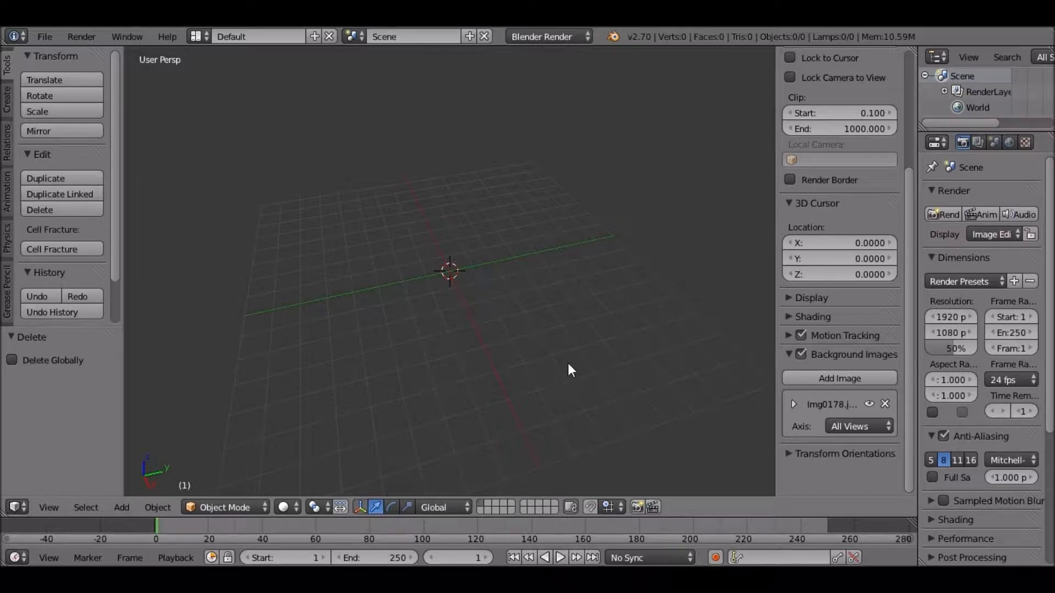
key("n")
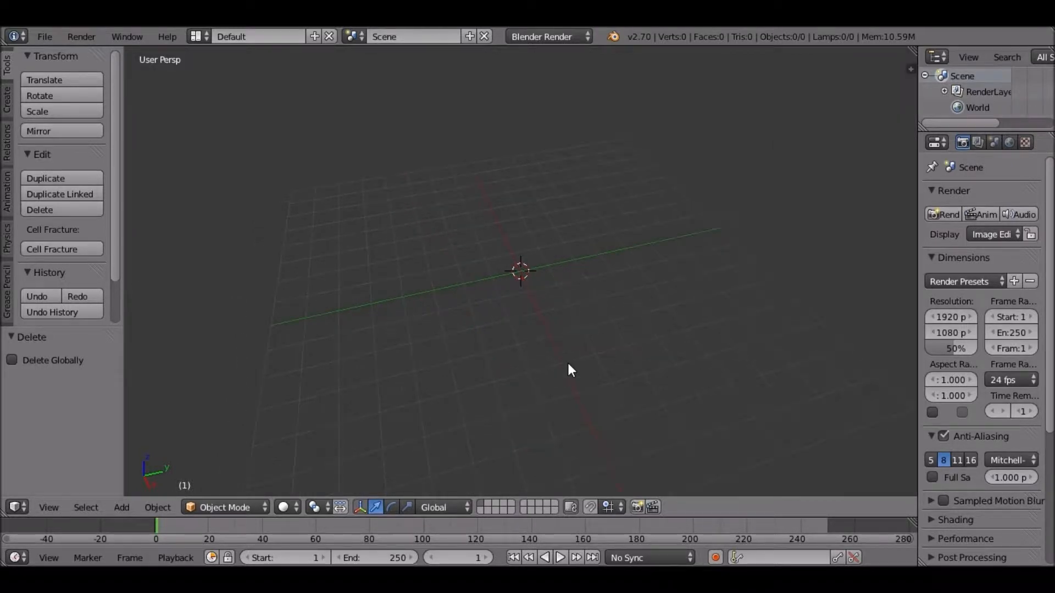
Step: Examine the katana and scabbard reference image in the top orthographic view
key("KP_7")
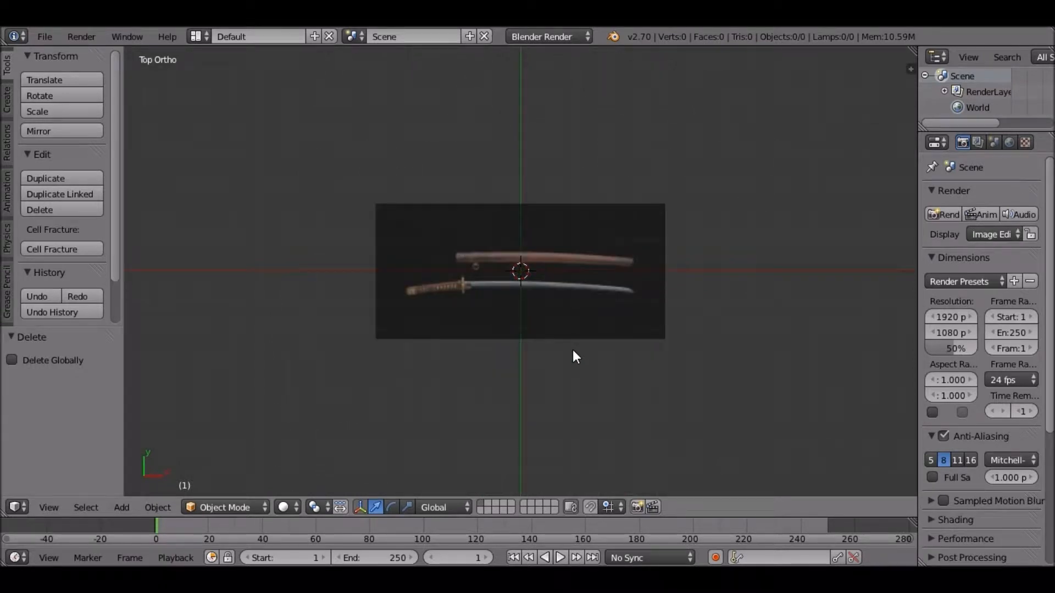
scroll(573, 351, "down", 1)
scroll(573, 350, "down", 1)
scroll(572, 335, "up", 9)
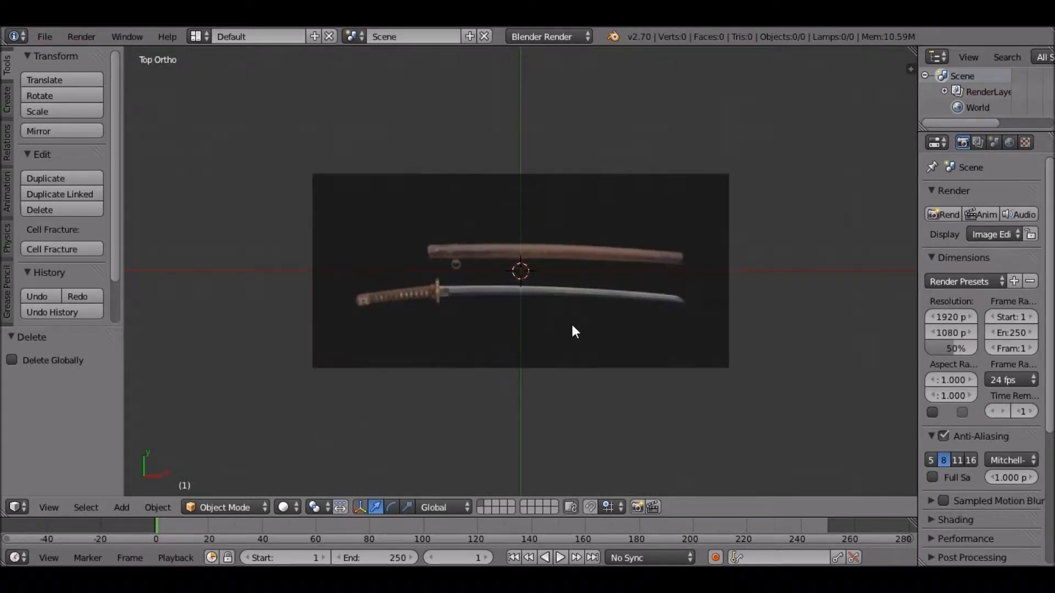
scroll(572, 322, "down", 1)
scroll(570, 323, "up", 2)
scroll(570, 326, "up", 1)
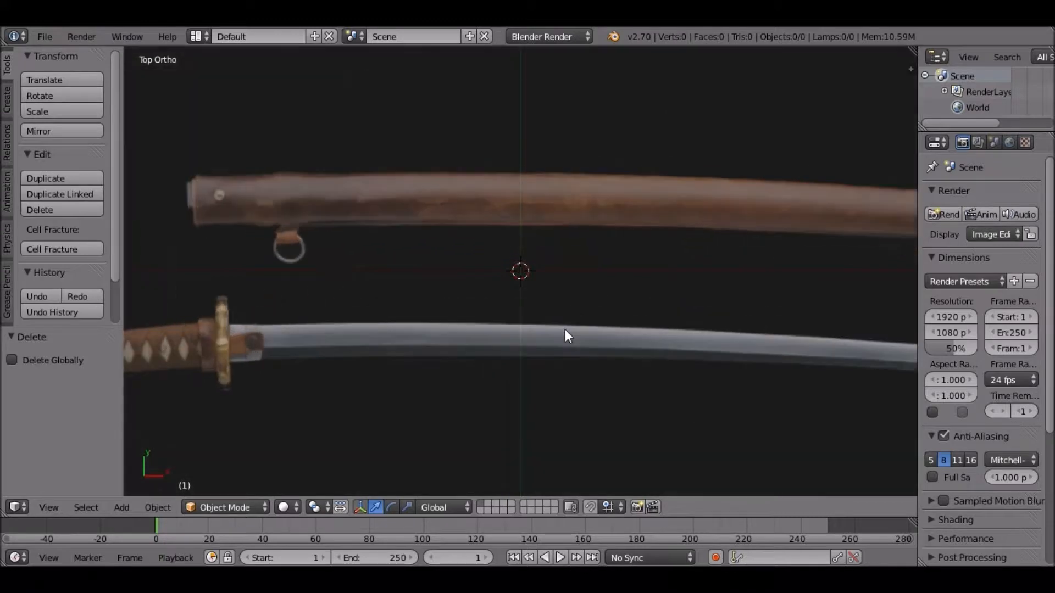
scroll(564, 332, "down", 4)
scroll(564, 333, "up", 3)
scroll(561, 333, "down", 2)
scroll(564, 338, "up", 2)
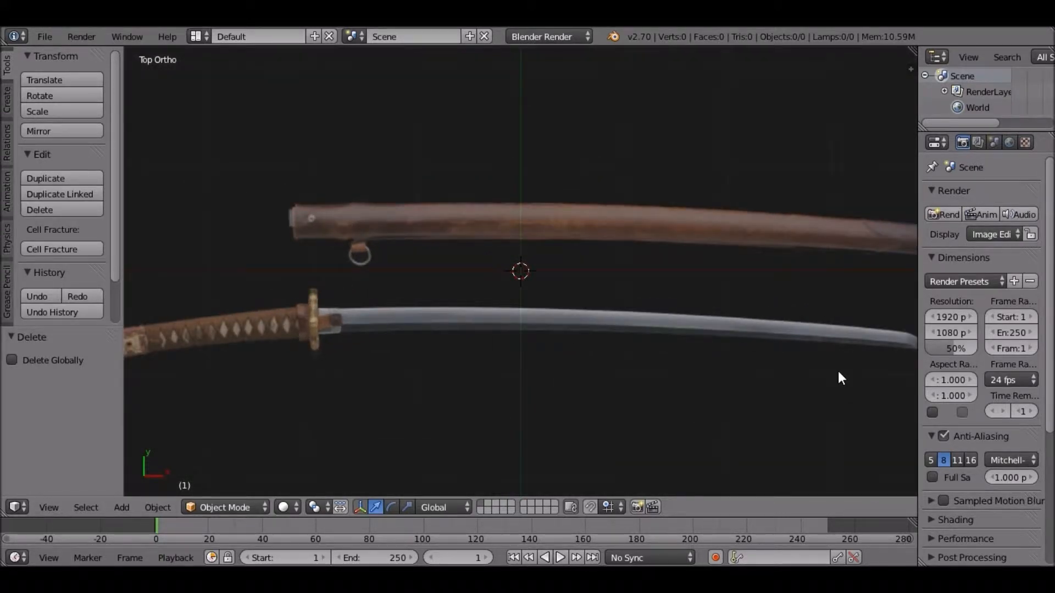
Step: Set the opacity of the Img0178.jpg background image to 0.8
key("n")
left_click(792, 407)
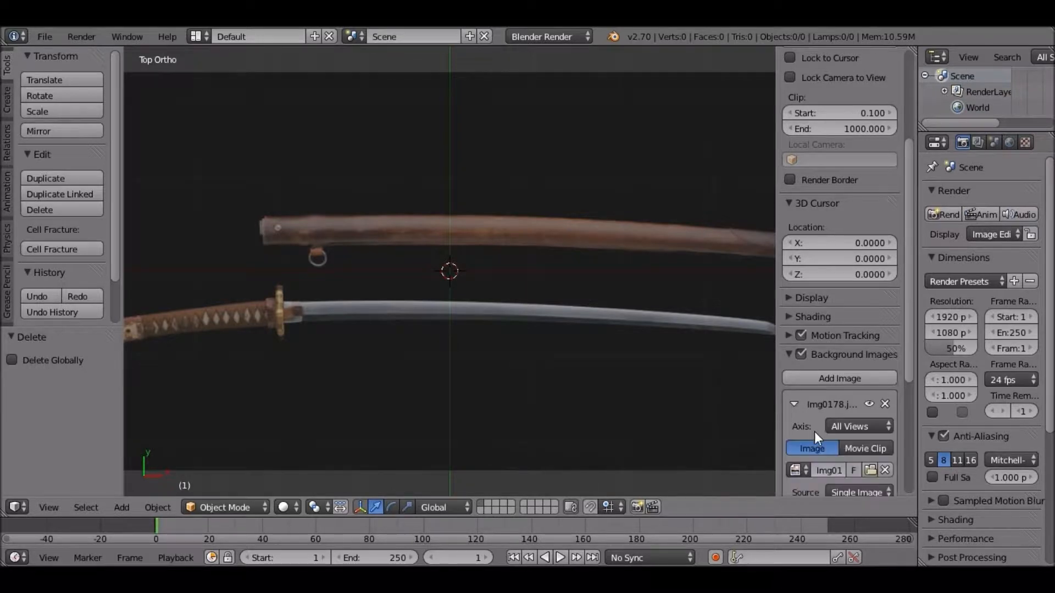
scroll(814, 431, "down", 5)
scroll(814, 431, "down", 2)
left_click_drag(815, 405, 866, 404)
left_click(858, 405)
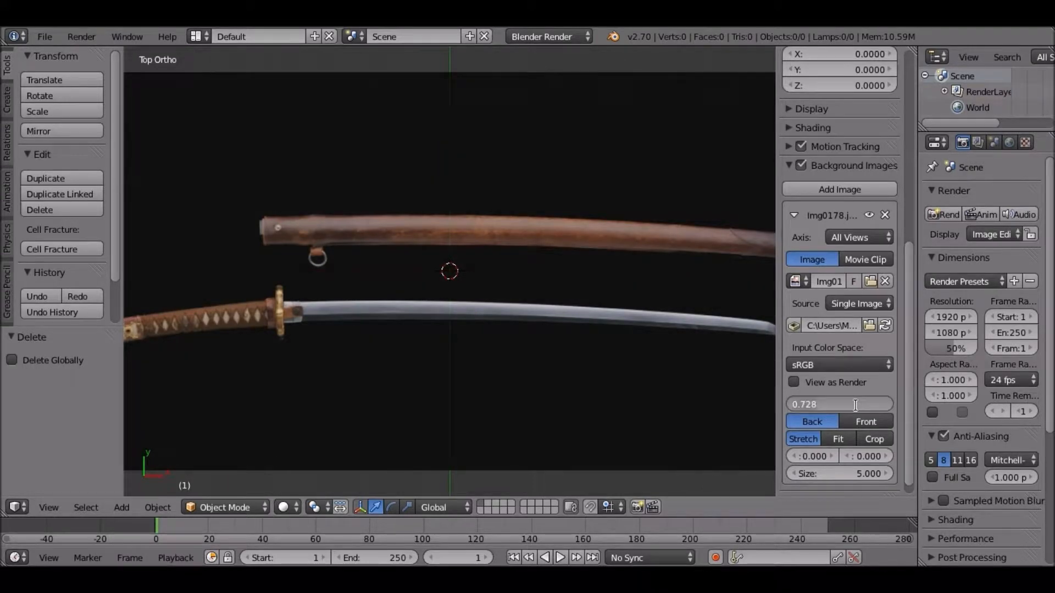
type(".8")
key("Return")
Step: Hide the tool shelf and add a cube mesh at the 3D cursor over the reference image
middle_click_drag(628, 400, 719, 380, "shift")
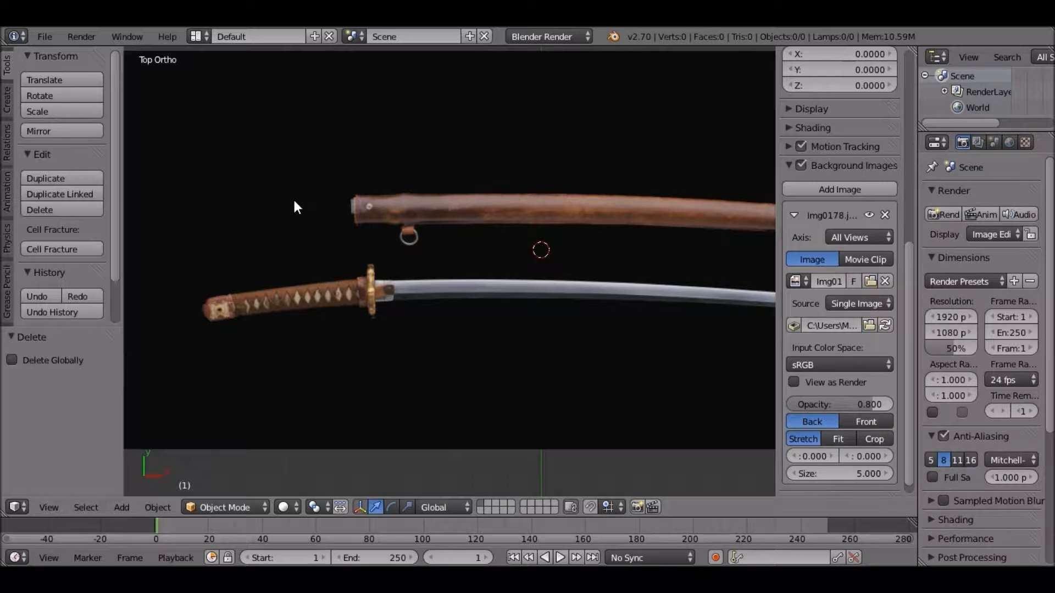
key("t")
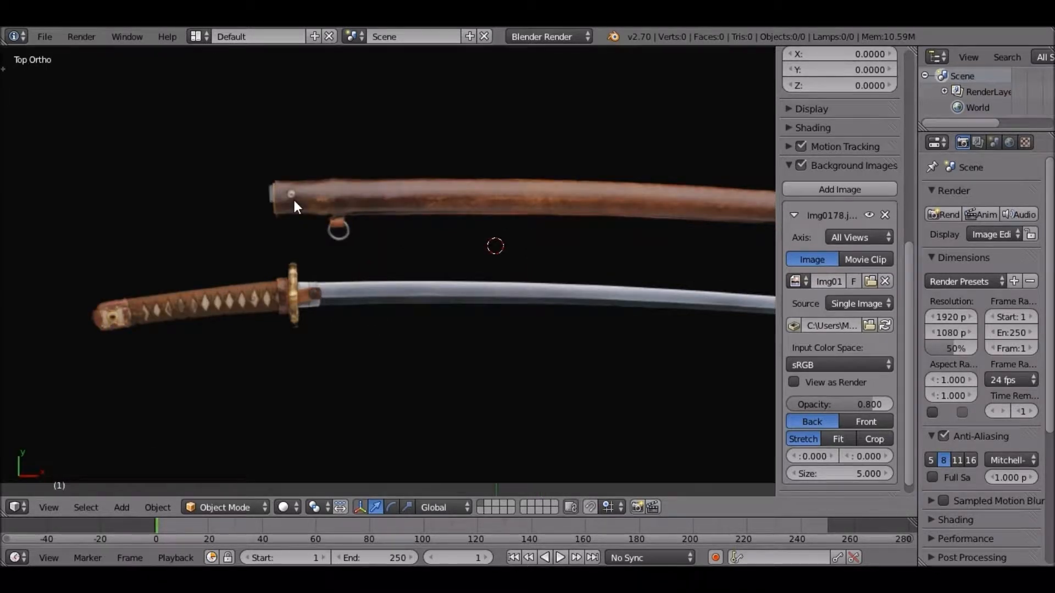
key("shift+s")
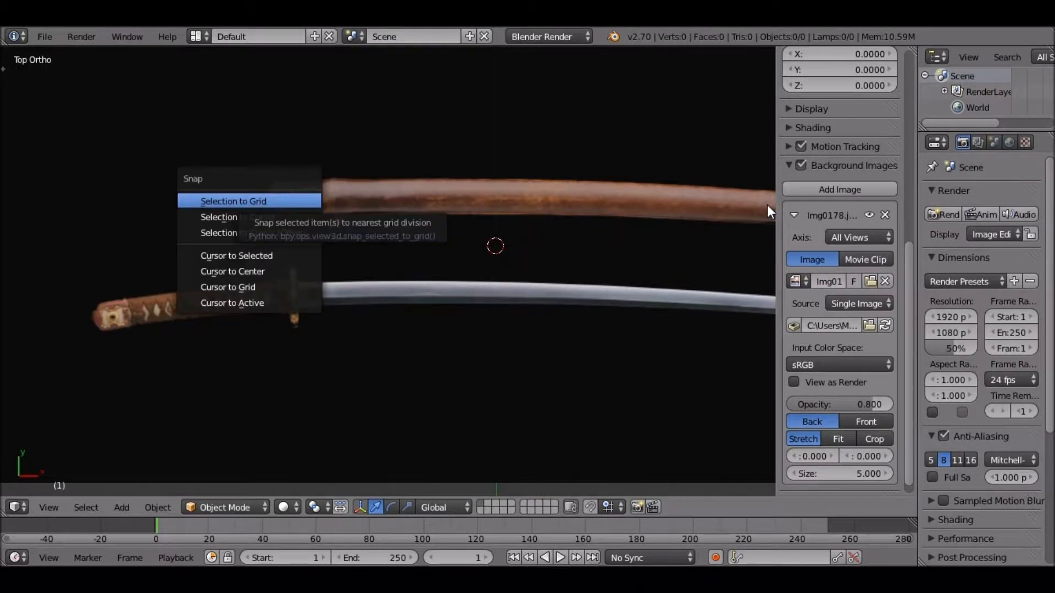
key("shift+a")
mouse_move(484, 214)
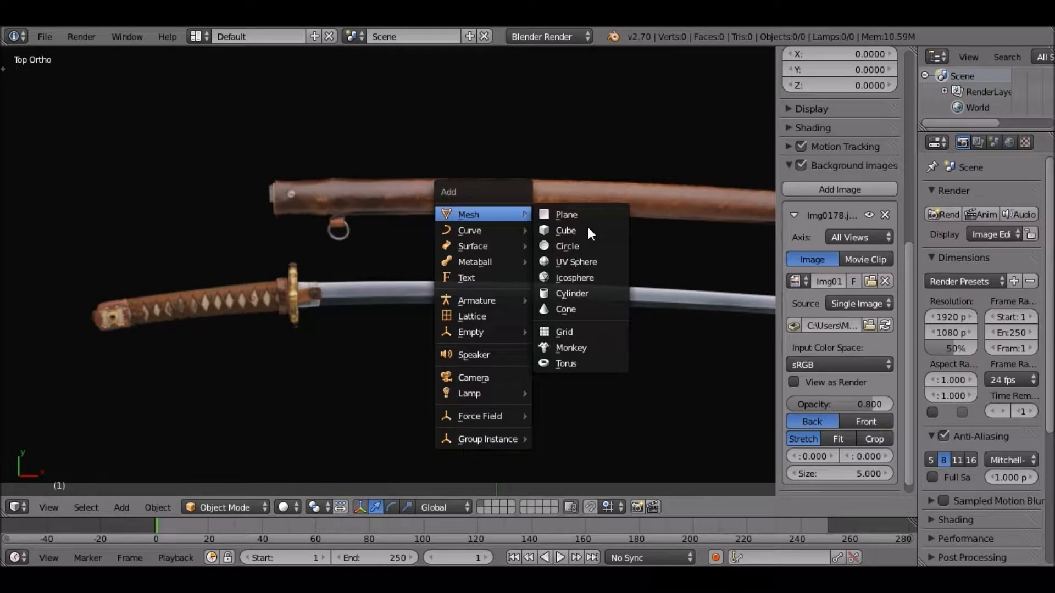
left_click(590, 232)
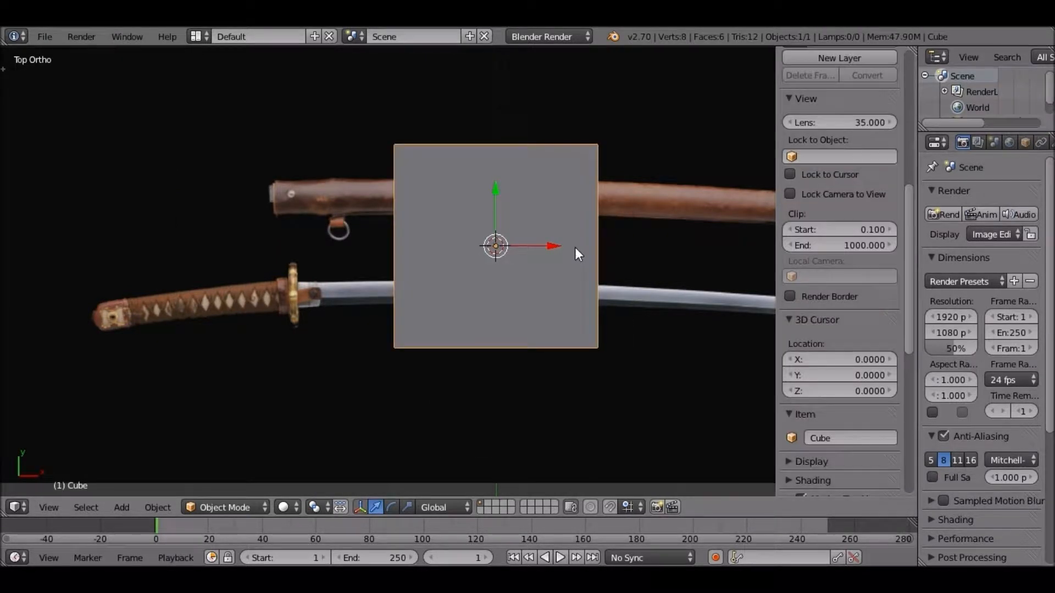
Step: Scale the cube down to about a fifth of its size in the top view
middle_click_drag(574, 247, 647, 367)
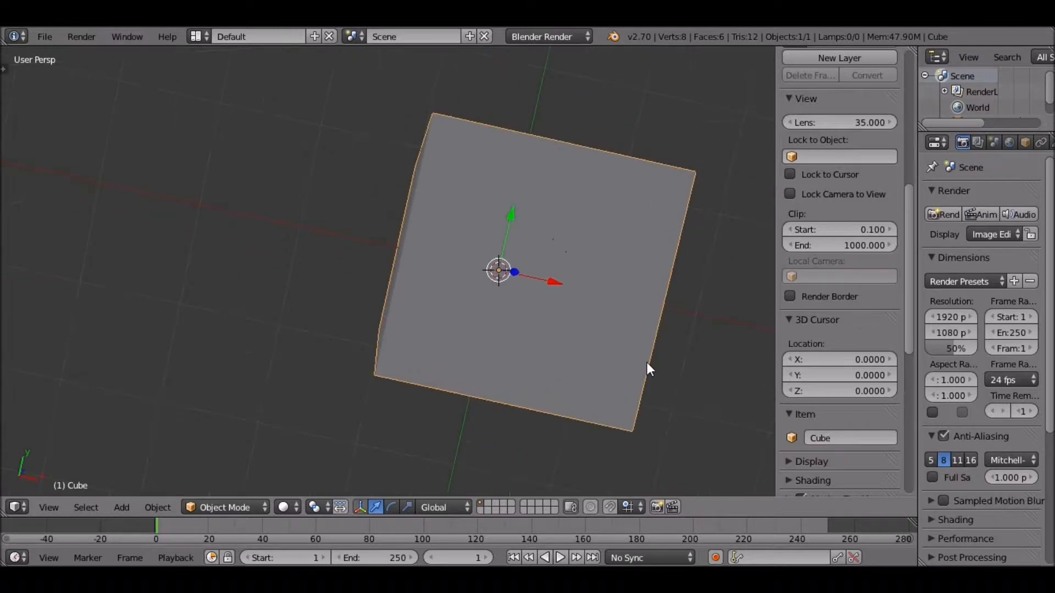
key("KP_7")
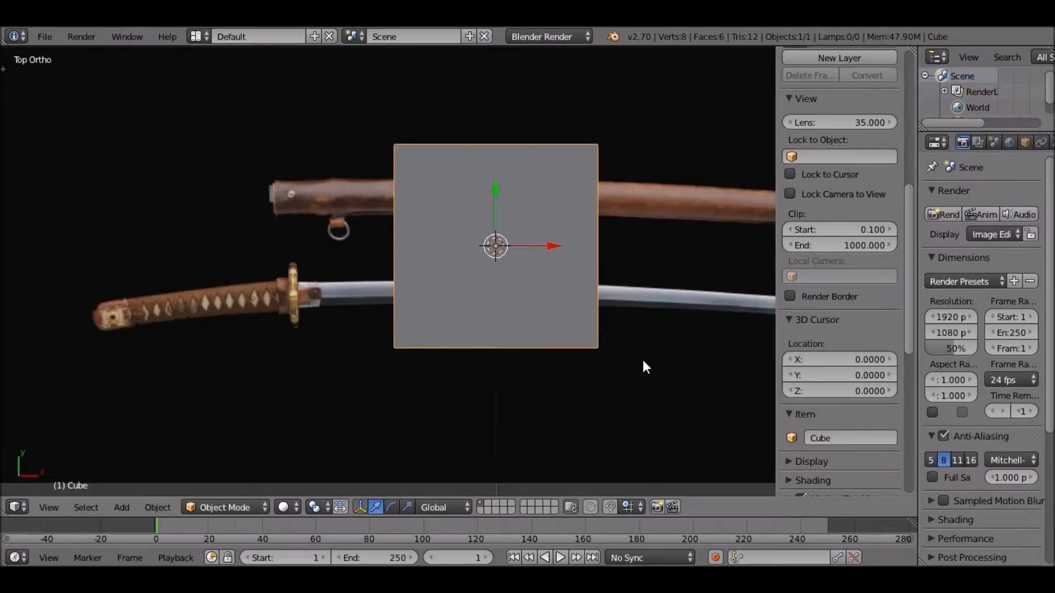
key("s")
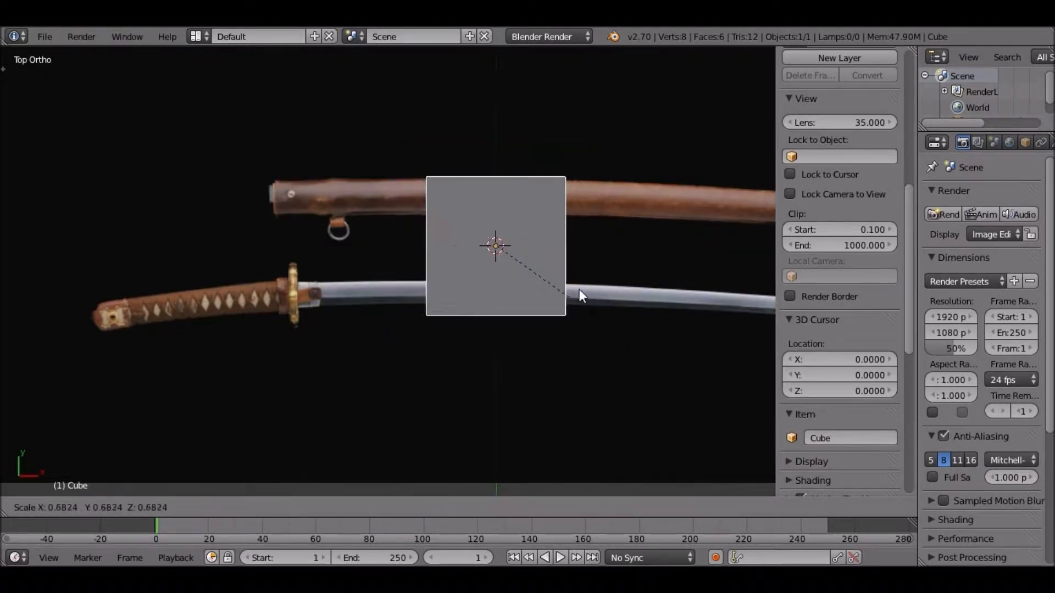
left_click(538, 248)
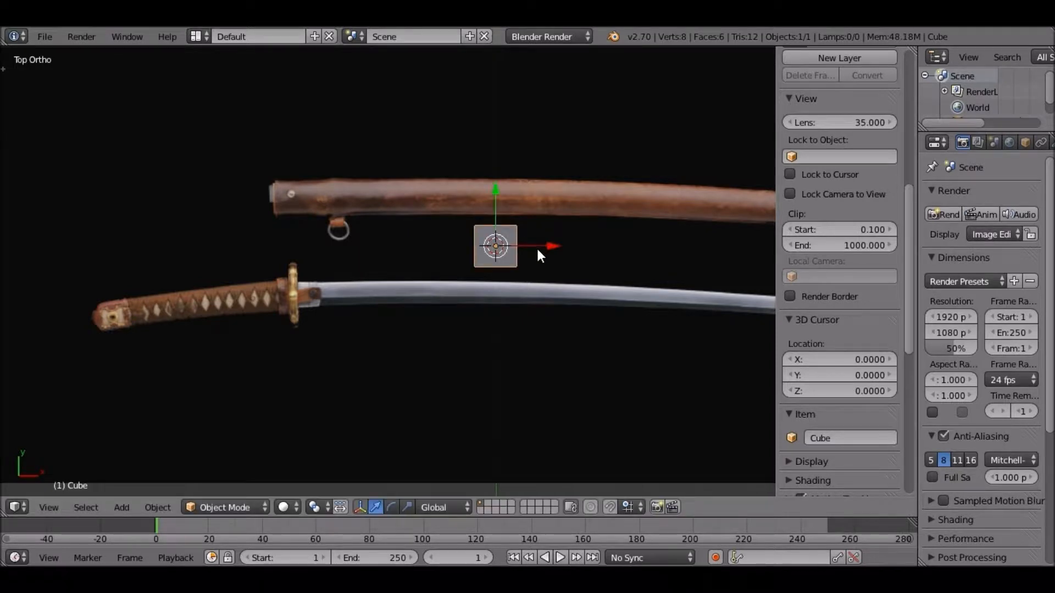
Step: Move the cube along X and Y onto the wrapped handle of the katana, a short distance from the guard
key("g")
key("x")
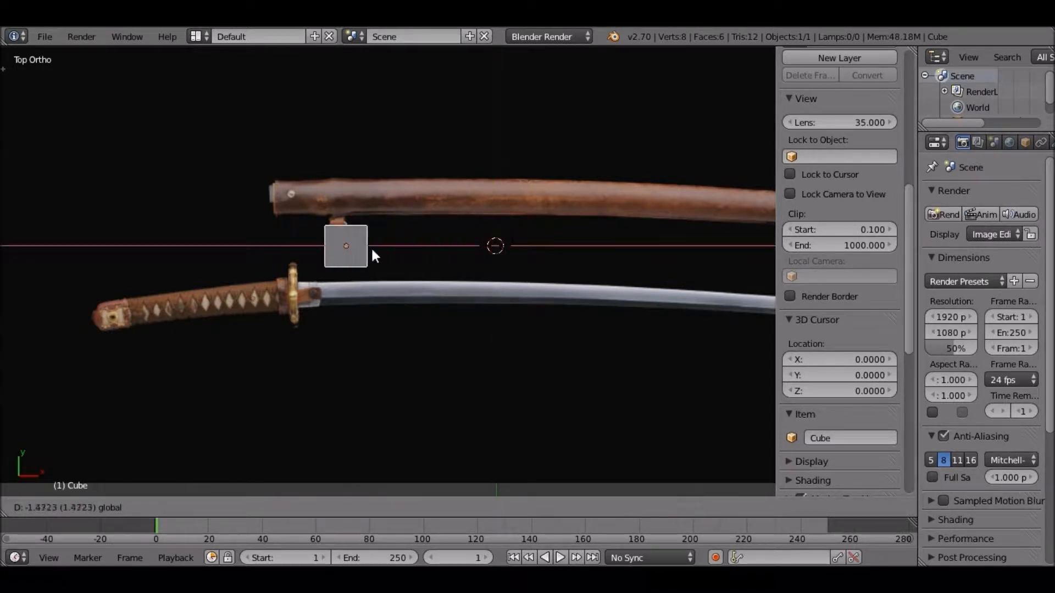
left_click(257, 193)
key("g")
key("y")
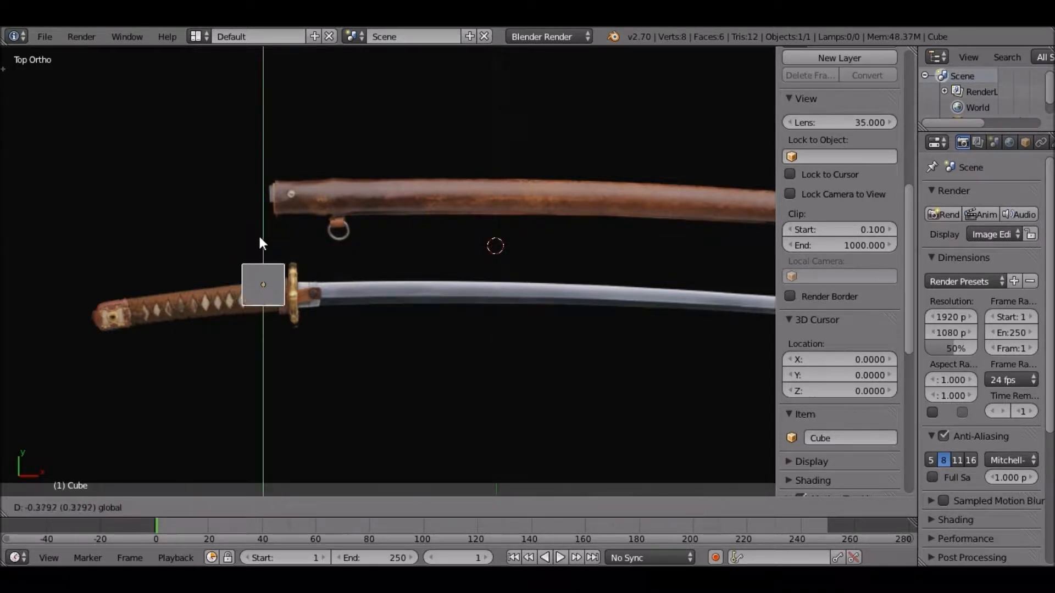
left_click(259, 242)
middle_click_drag(306, 240, 398, 239, "shift")
scroll(399, 243, "up", 7)
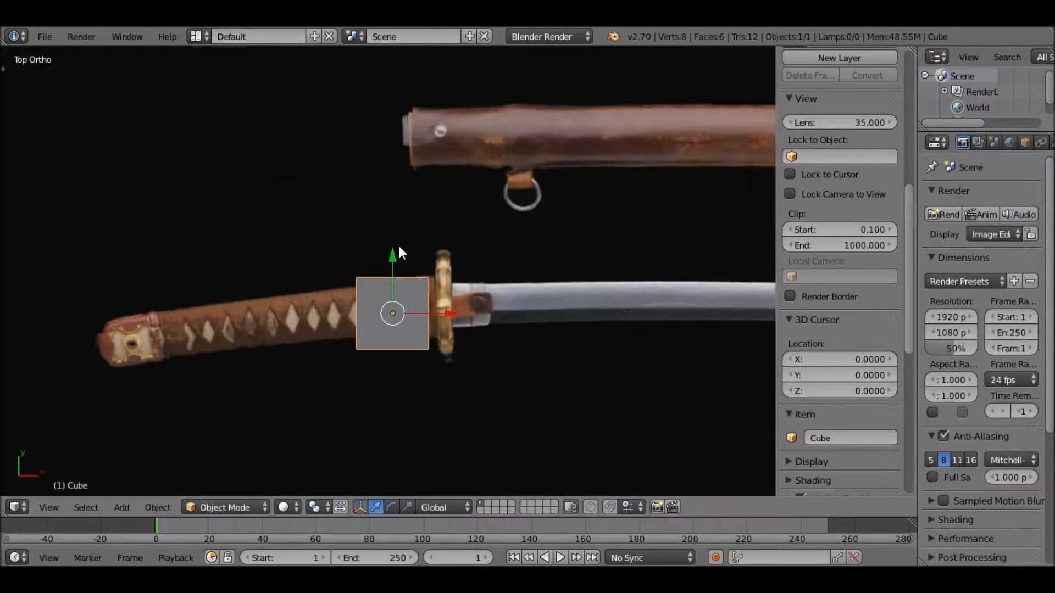
middle_click_drag(379, 355, 433, 242, "shift")
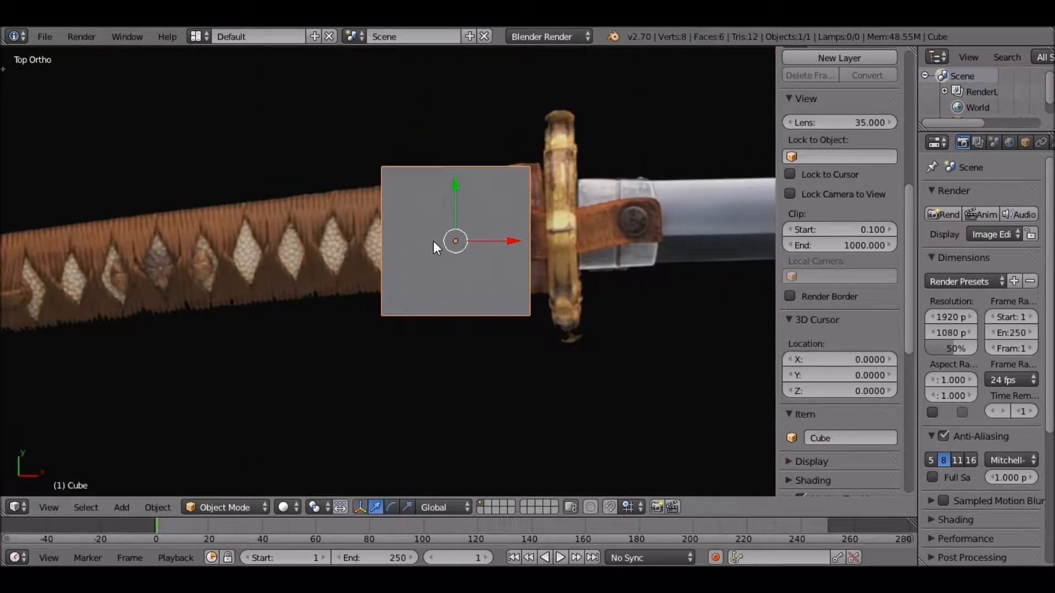
key("g")
key("x")
left_click(376, 223)
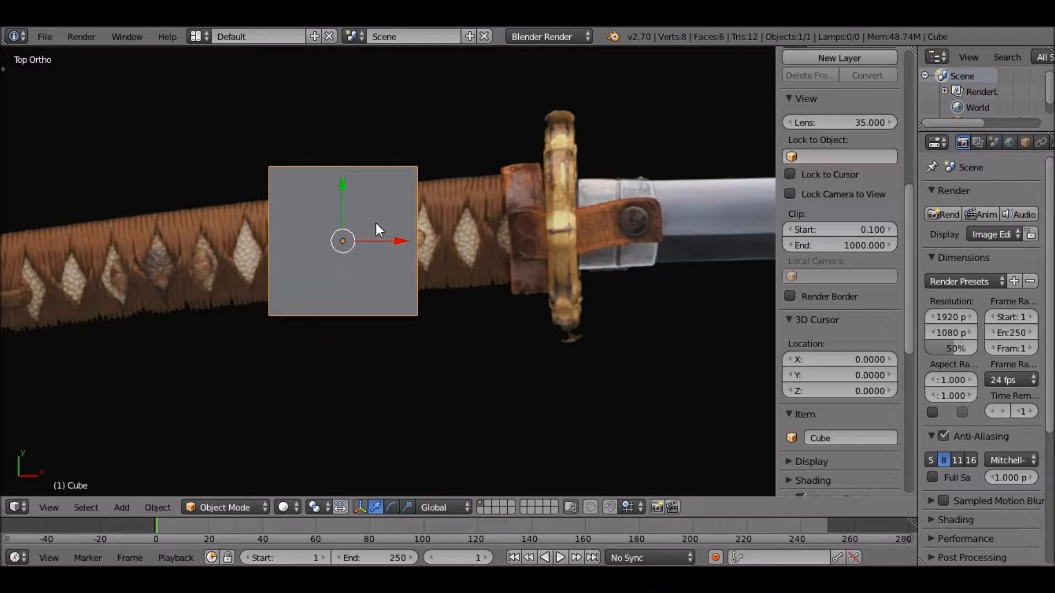
Step: Scale the cube to the handle's width, about two thirds of its size, and rotate it about 4.5° counterclockwise to match the handle's tilt
key("s")
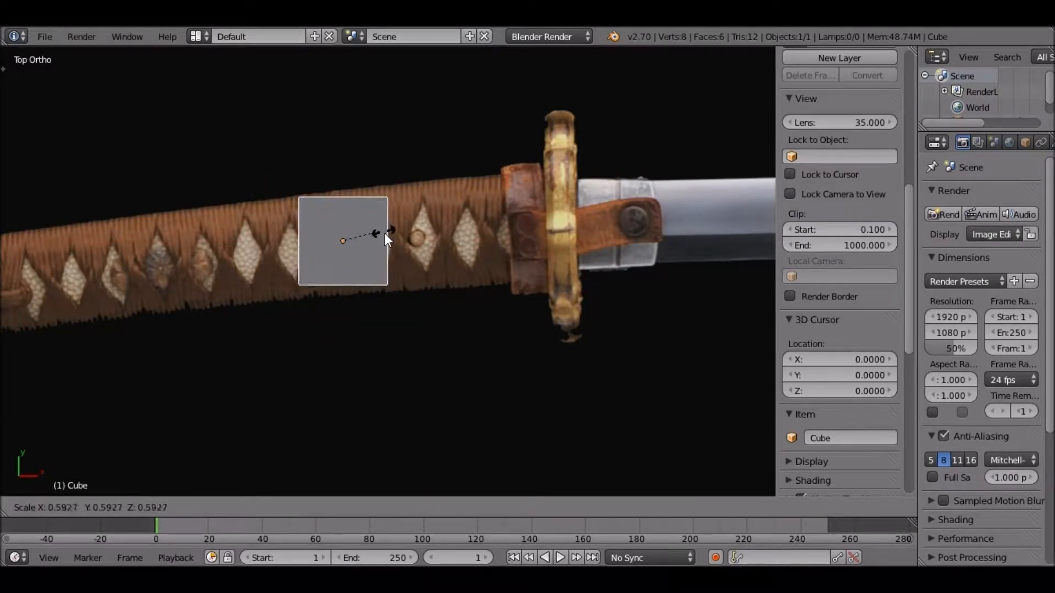
left_click(388, 235)
key("r")
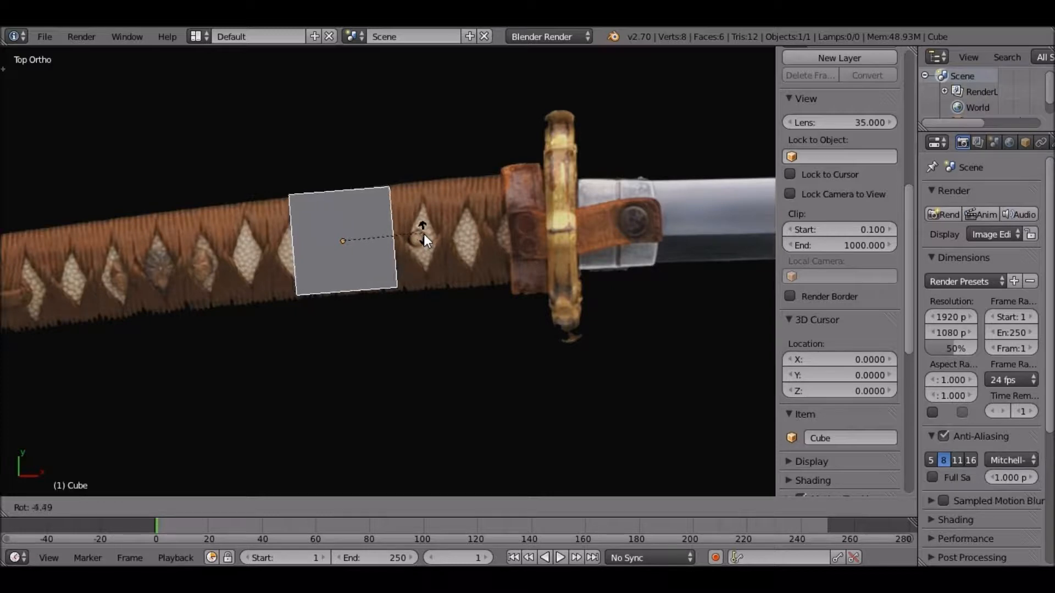
left_click(423, 234)
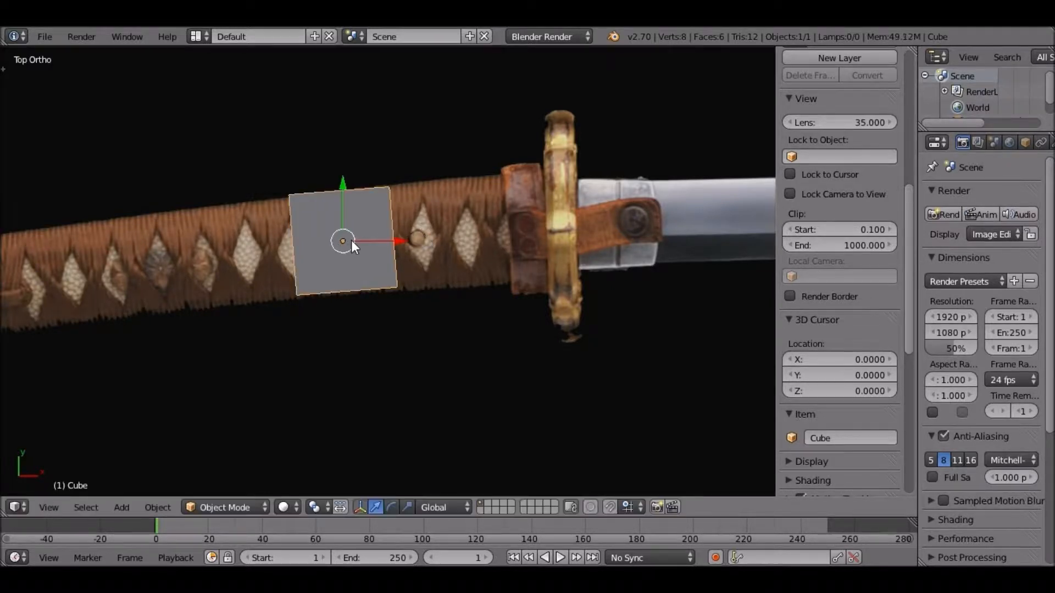
Step: Enter Edit Mode on the cube, deselect all geometry, and turn off Limit selection to visible
middle_click_drag(295, 240, 340, 229, "shift")
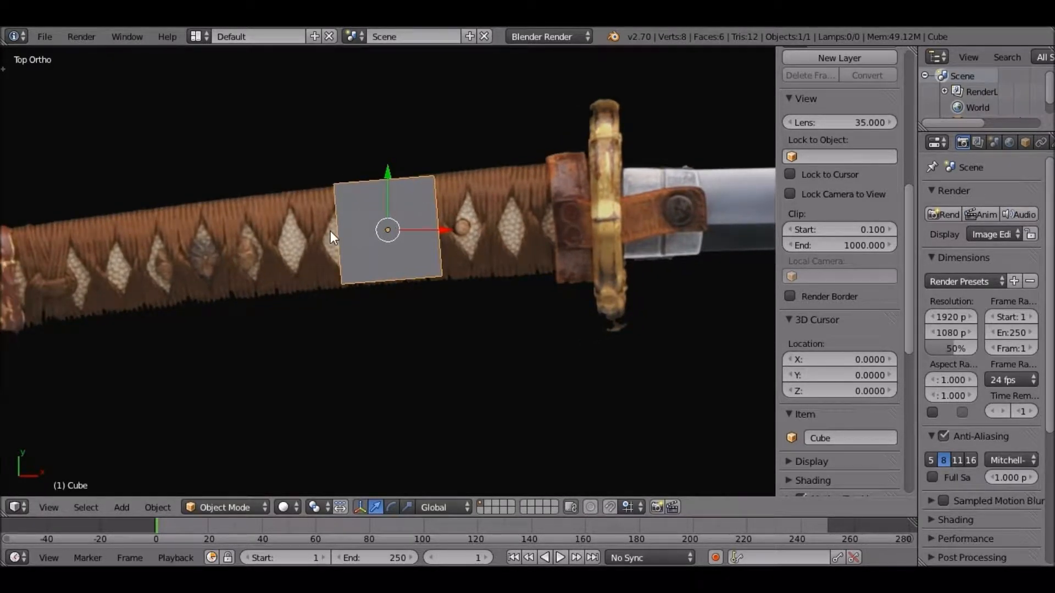
middle_click_drag(331, 231, 448, 206, "shift")
key("Tab")
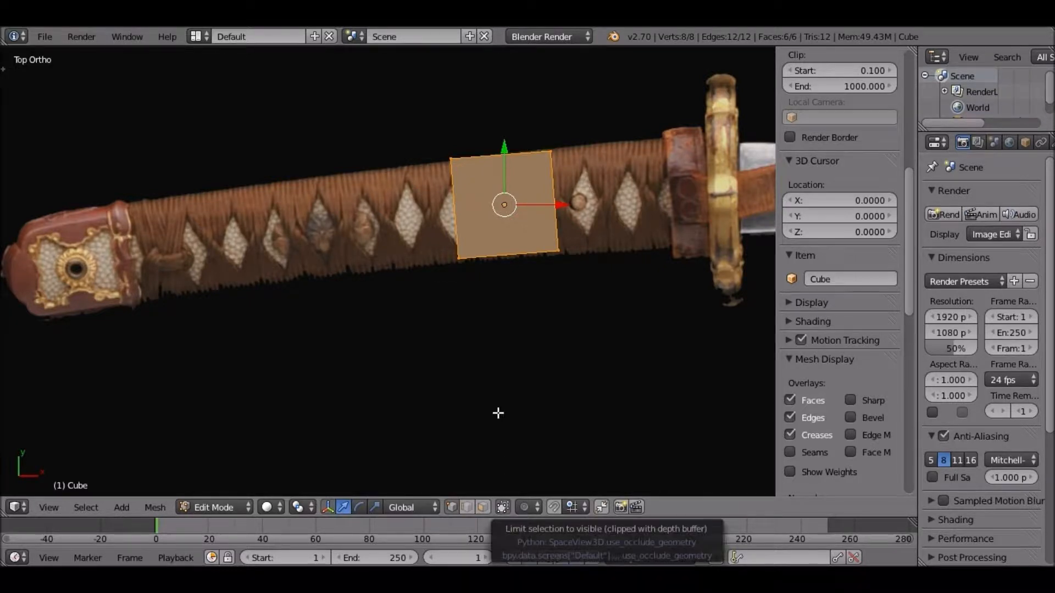
middle_click_drag(462, 208, 441, 248)
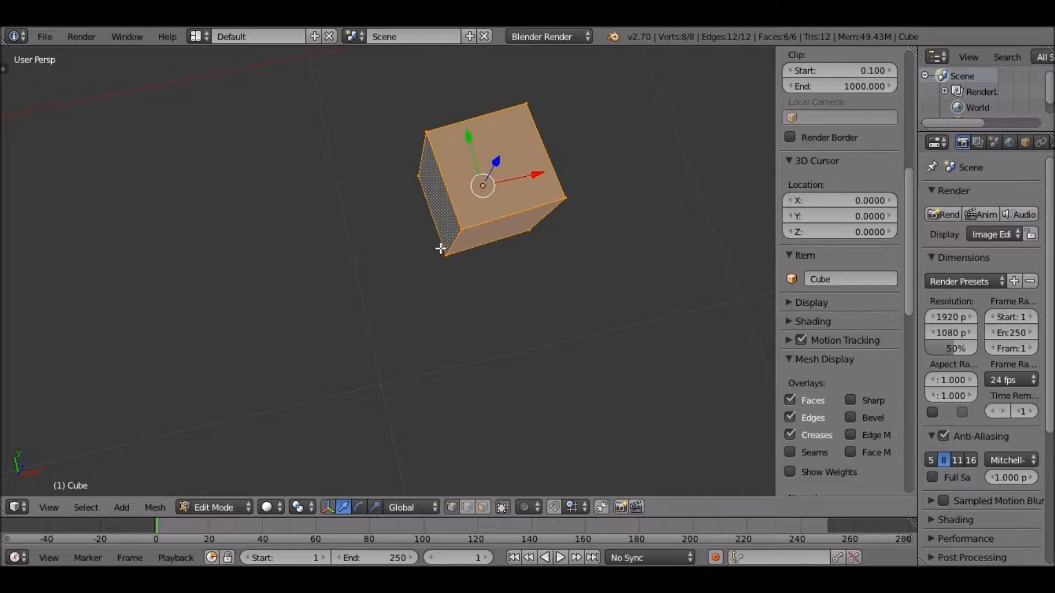
key("a")
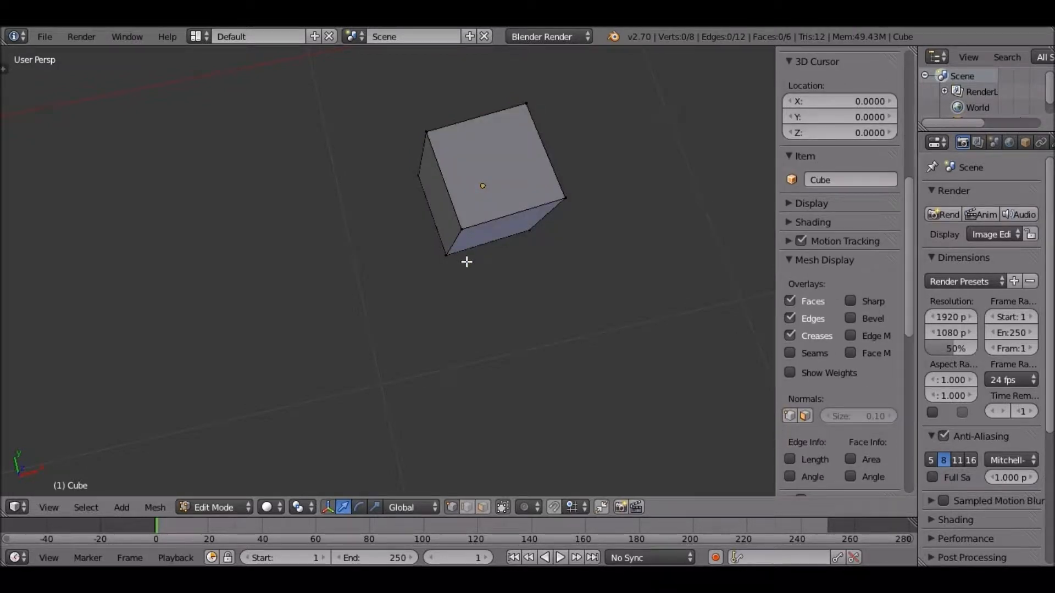
key("KP_7")
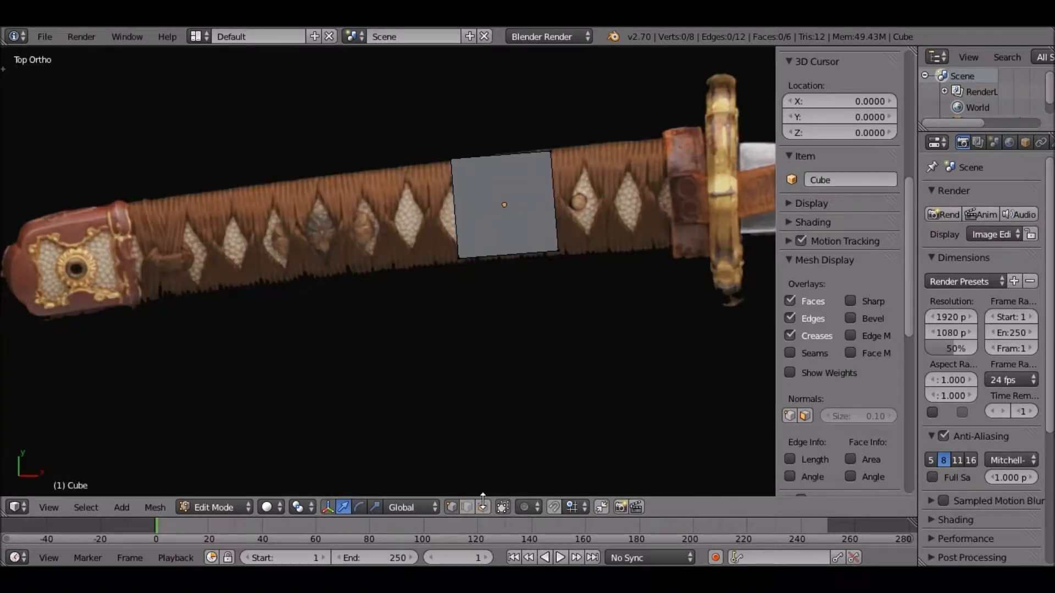
left_click(483, 506)
middle_click_drag(464, 183, 497, 157)
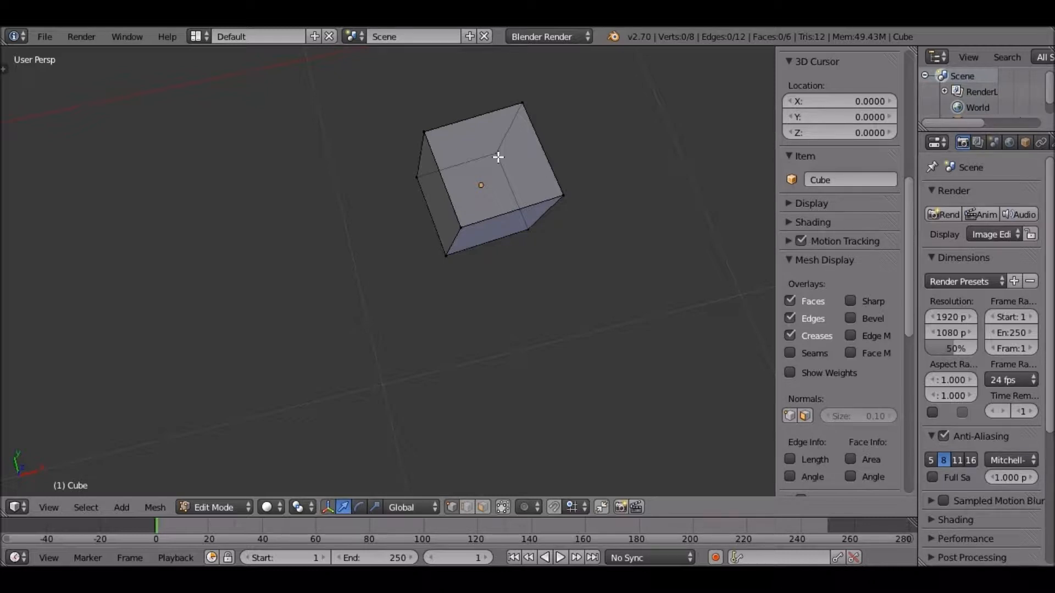
Step: Try wireframe shading on the cube, return to solid shading, and restore the top orthographic view
key("z")
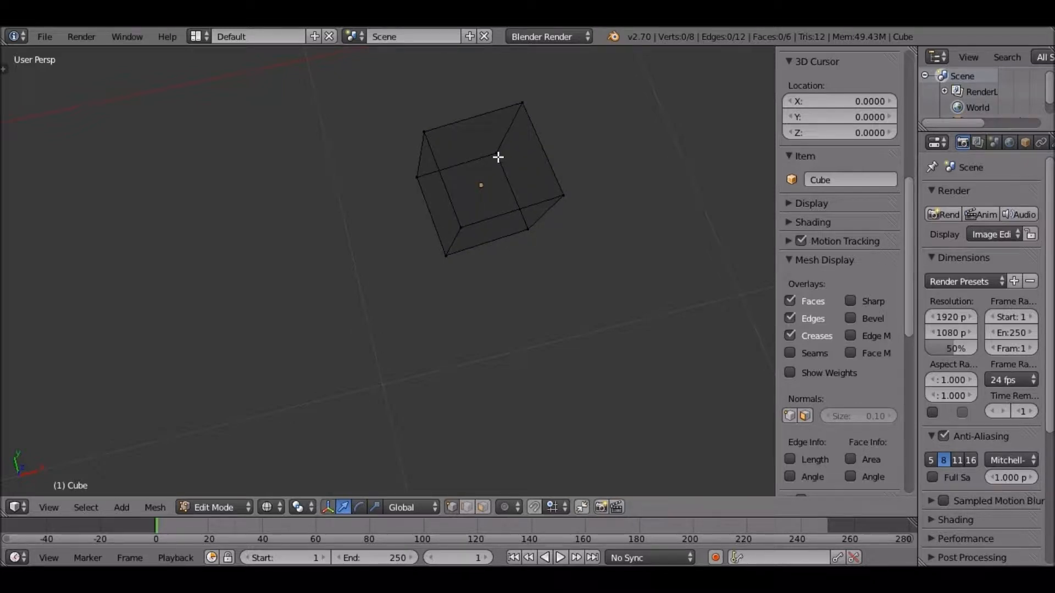
key("z")
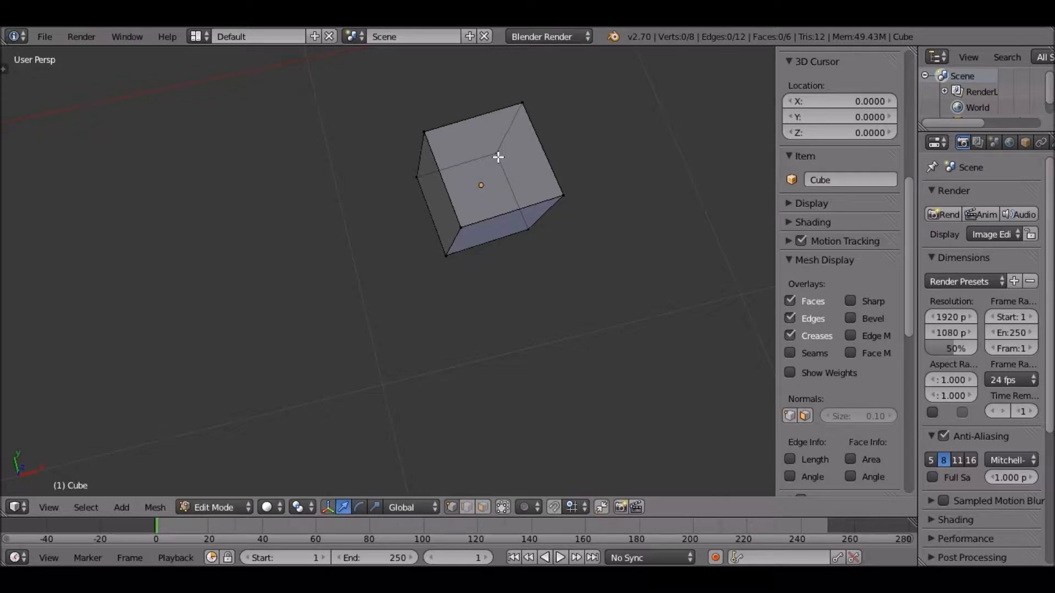
key("KP_5")
key("KP_7")
scroll(487, 122, "up", 1)
mouse_move(486, 159)
middle_mouse_down("shift")
mouse_move(482, 121)
mouse_move(492, 165)
middle_mouse_up("shift")
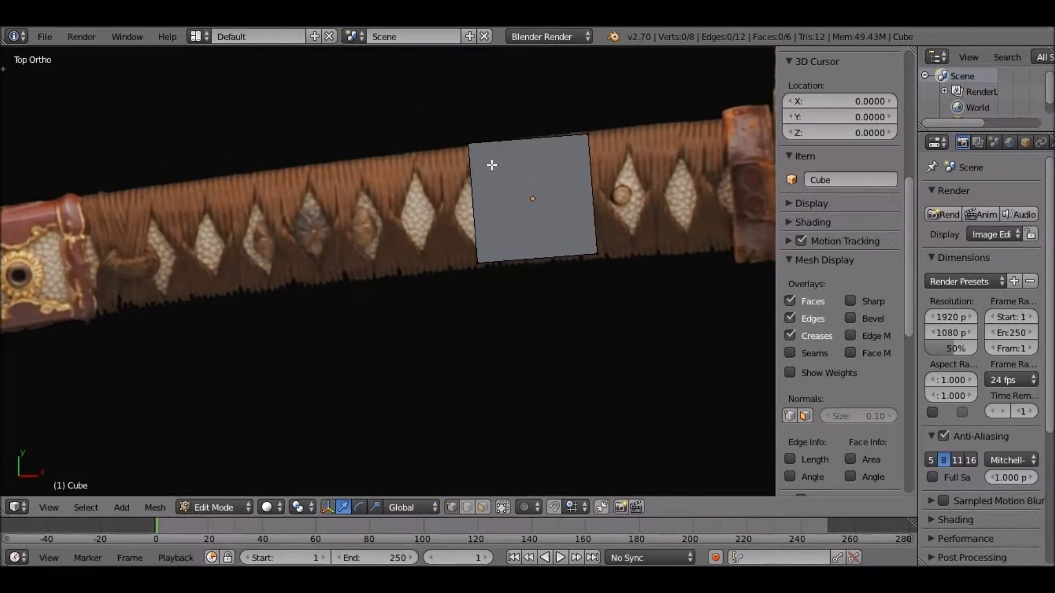
Step: Try selecting vertices at the cube's upper pommel-side corner, inspect the selection from an angle, and clear it
key("a")
key("a")
key("b")
left_click_drag(436, 91, 489, 188)
middle_click_drag(511, 180, 433, 236)
key("KP_7")
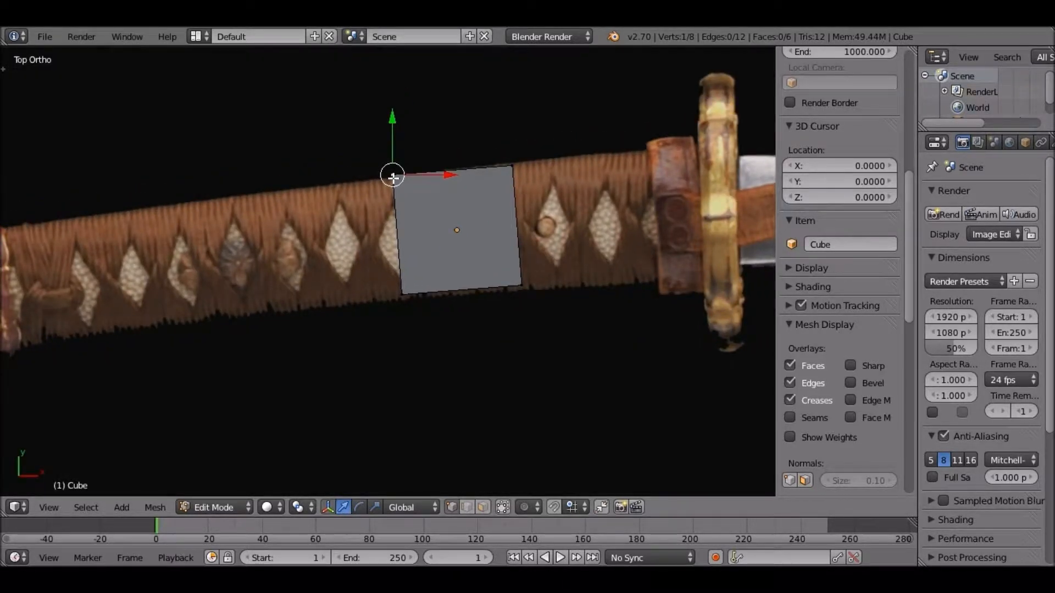
key("a")
right_click(394, 178)
right_click(398, 183, "shift")
key("a")
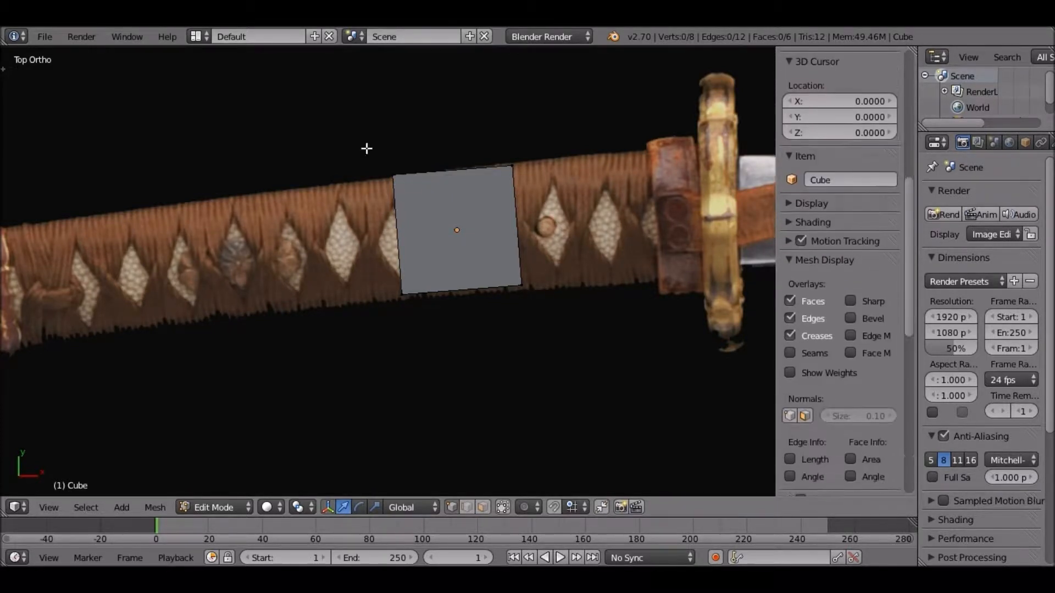
Step: Box-select the four vertices of the cube's pommel-side end and lower them slightly along Y to fit the handle
key("b")
left_click_drag(365, 147, 401, 180)
key("b")
left_click_drag(328, 231, 469, 351)
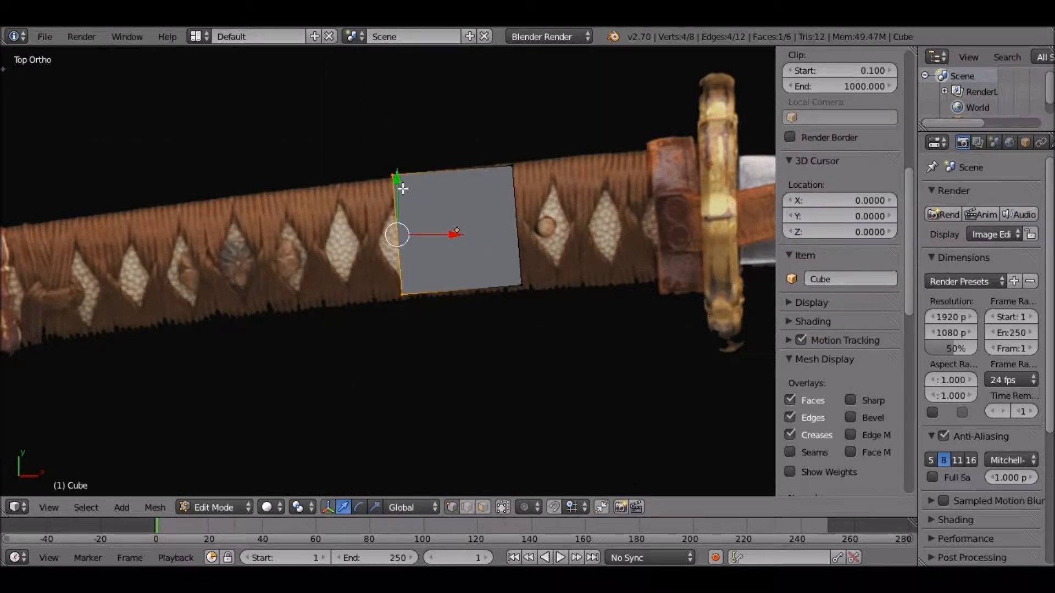
left_click_drag(402, 186, 401, 189)
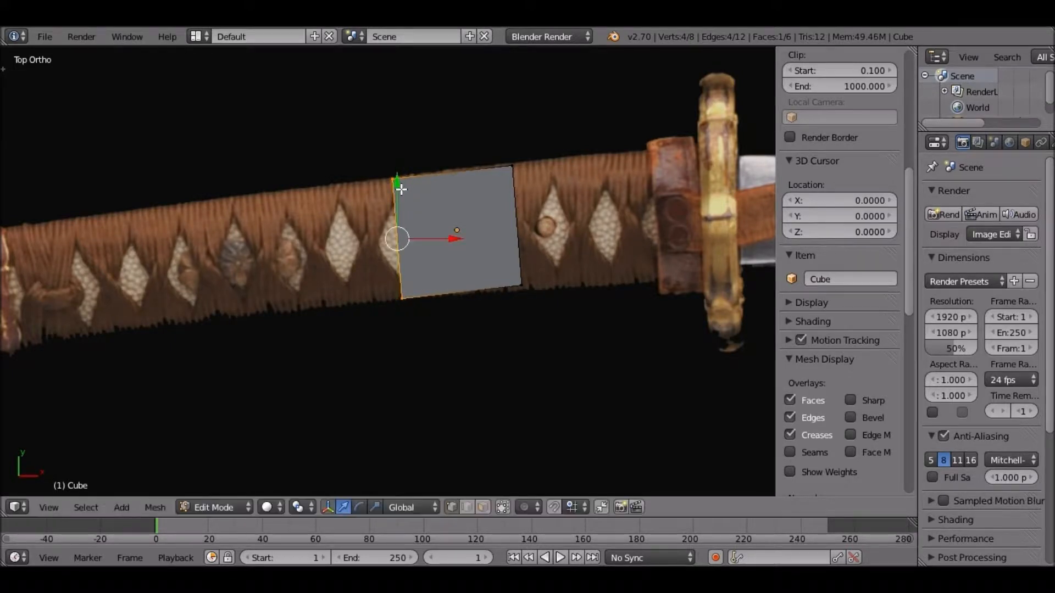
key("s")
key("Escape")
key("c")
scroll(518, 186, "down", 9)
scroll(513, 185, "up", 5)
scroll(513, 190, "down", 5)
scroll(511, 192, "up", 7)
scroll(510, 181, "up", 3)
scroll(528, 154, "down", 1)
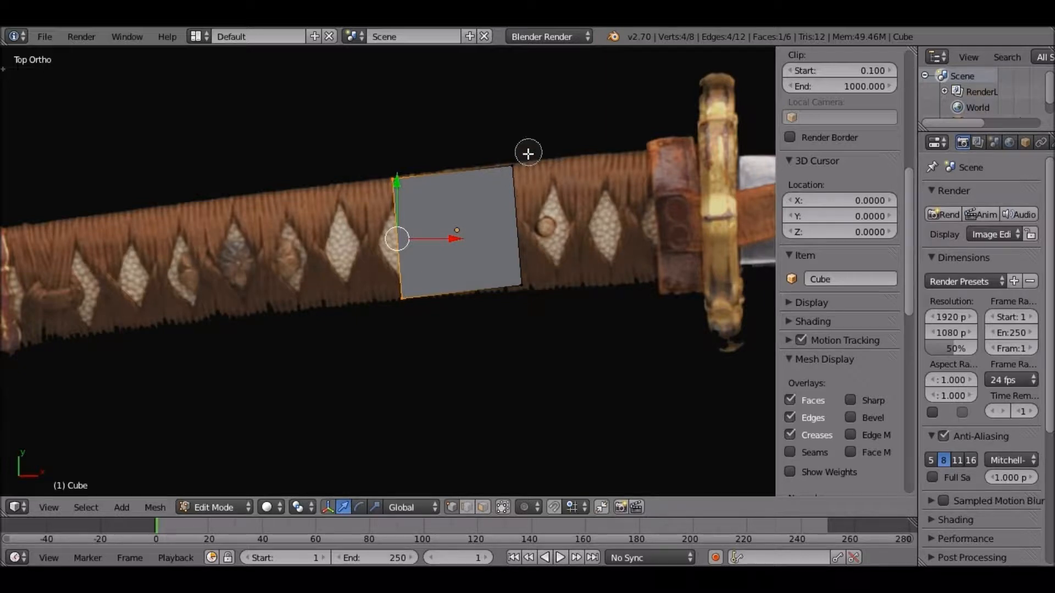
scroll(522, 154, "down", 4)
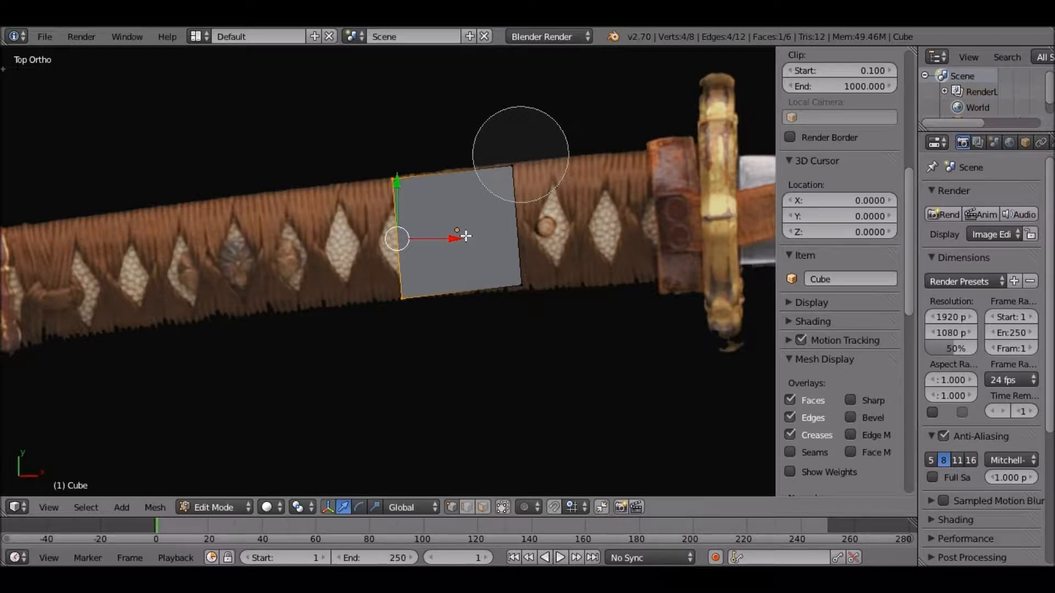
key("Escape")
Step: Box-select the vertices at the cube's lower guard-side corner and move them slightly down along Y to the handle's edge
middle_click_drag(483, 232, 539, 238, "shift")
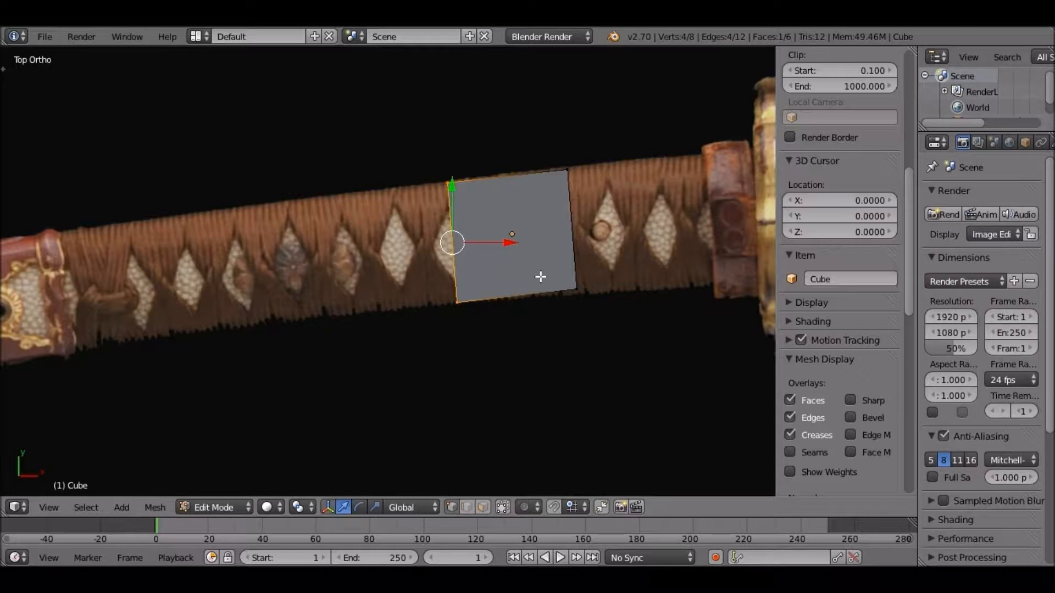
key("a")
key("b")
left_click_drag(546, 270, 591, 302)
key("g")
key("y")
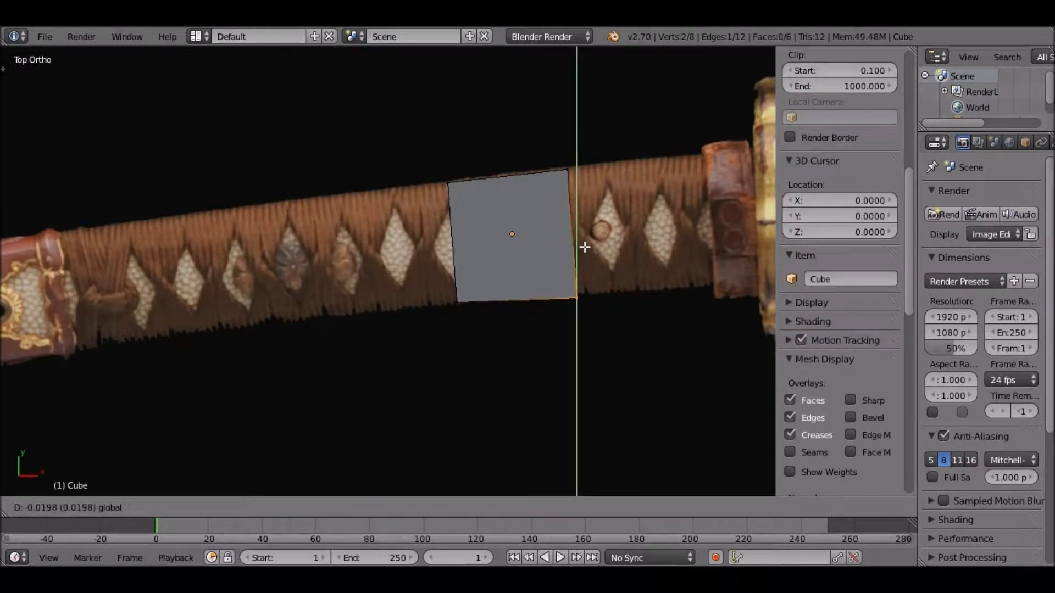
left_click(584, 244)
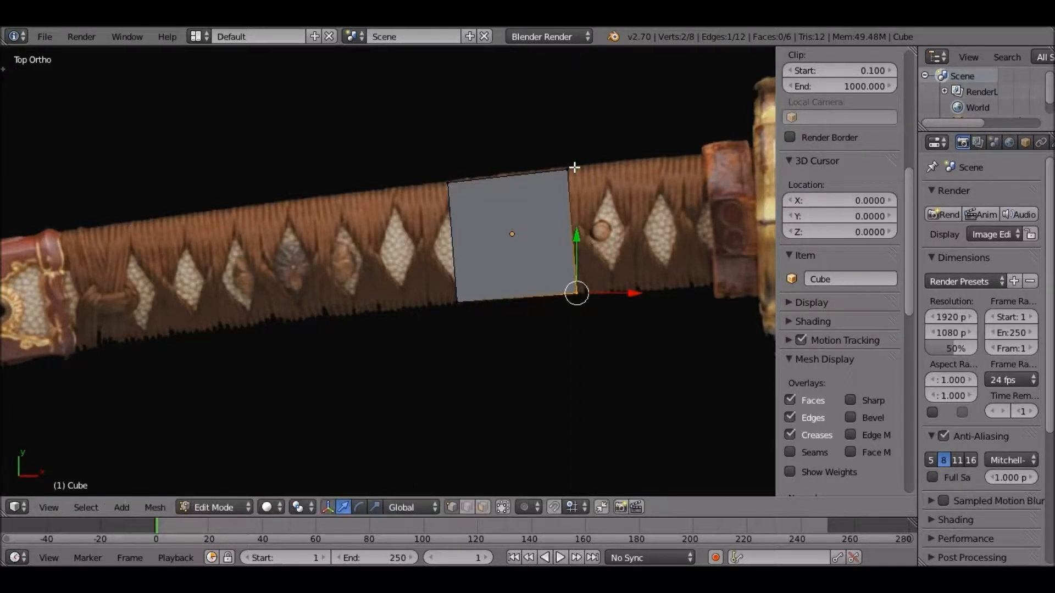
Step: Select the vertices at the cube's upper guard-side corner and clear the selection again
key("a")
key("b")
mouse_move(556, 153)
left_mouse_down()
mouse_move(577, 178)
mouse_move(570, 152)
left_mouse_up()
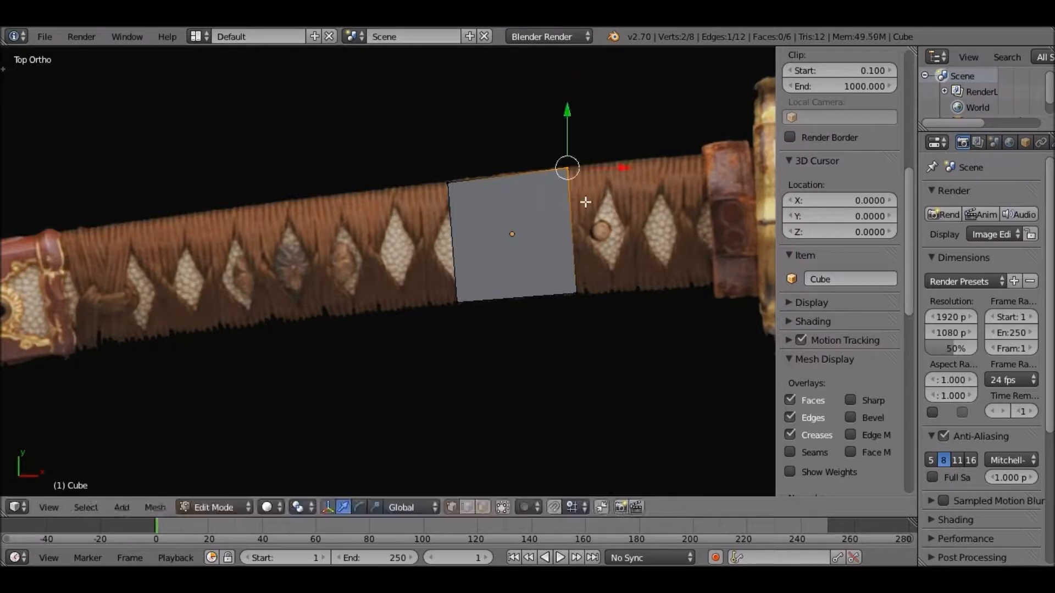
scroll(588, 203, "down", 2, "ctrl")
key("a")
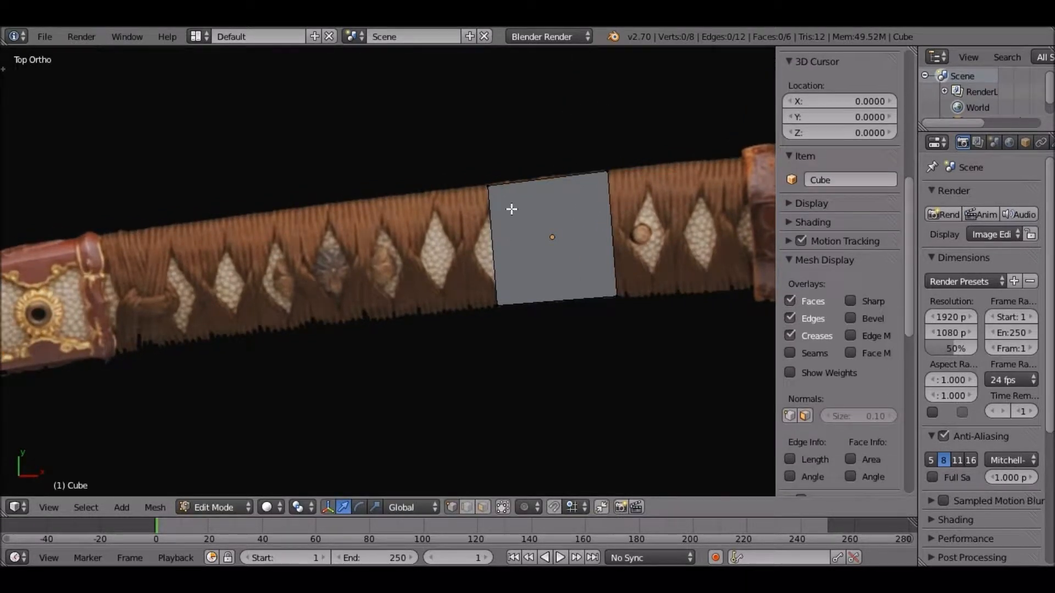
Step: Extrude the cube's pommel-side end face along the handle and lower it along Y to follow the handle's curve
key("b")
left_click_drag(434, 137, 528, 420)
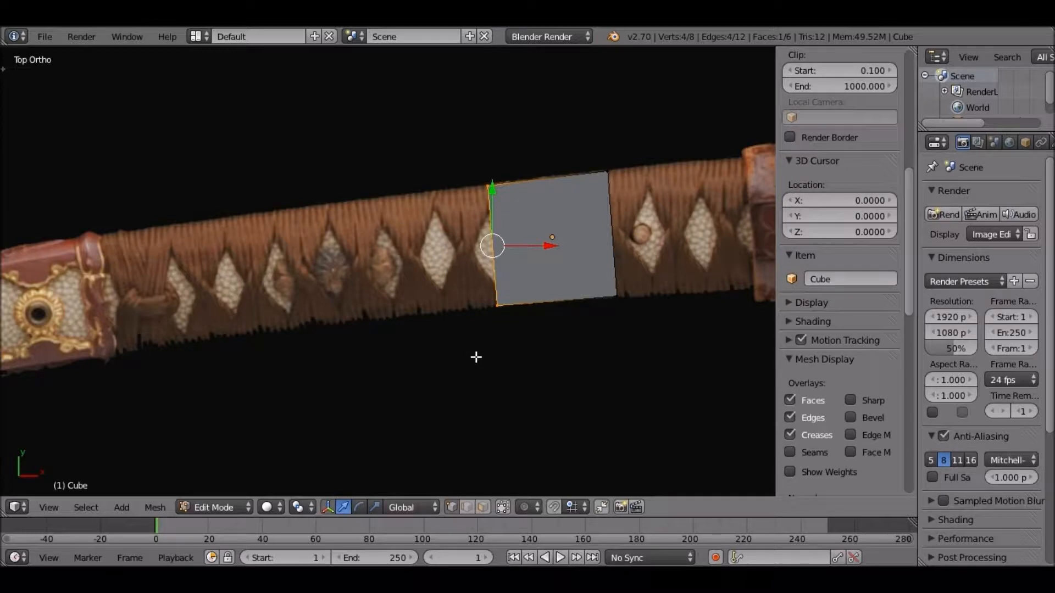
key("e")
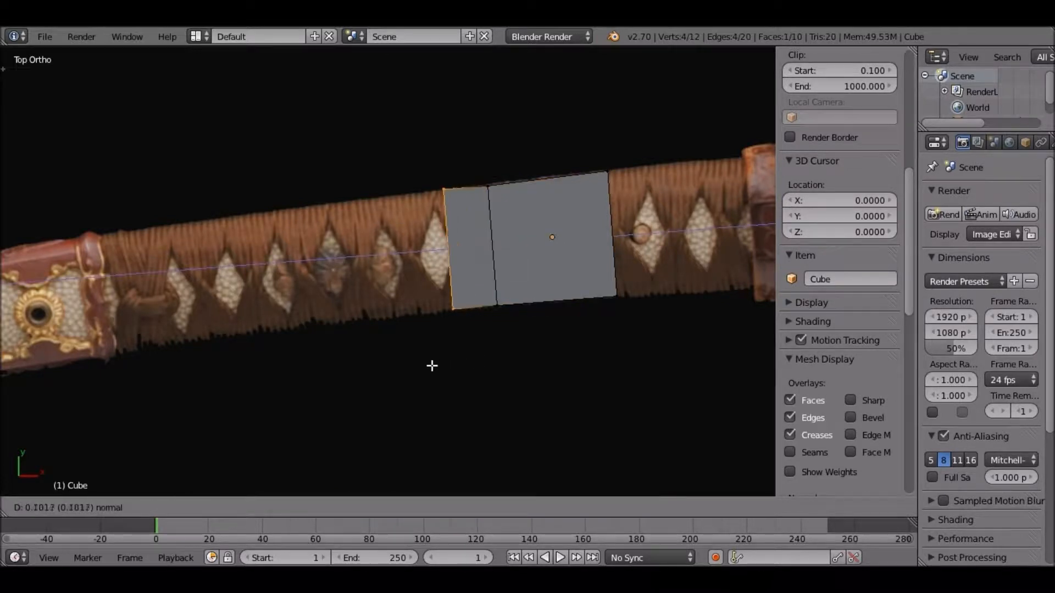
left_click(374, 215)
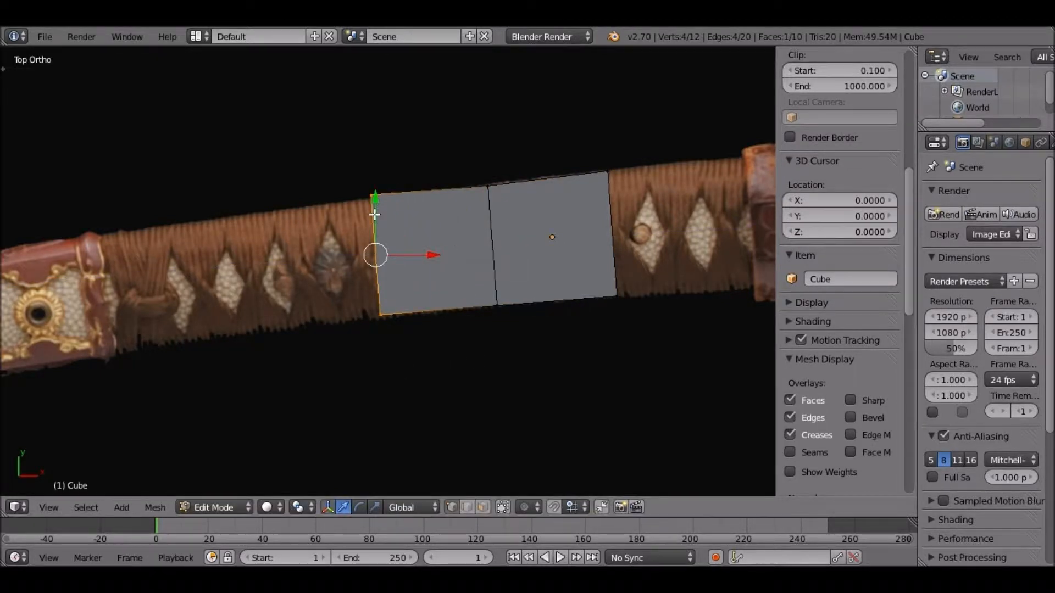
key("g")
key("y")
left_click(379, 214)
Step: Extrude the pommel-side end face further along the handle and lower it along Y to follow the curve
middle_click_drag(395, 273, 480, 261, "shift")
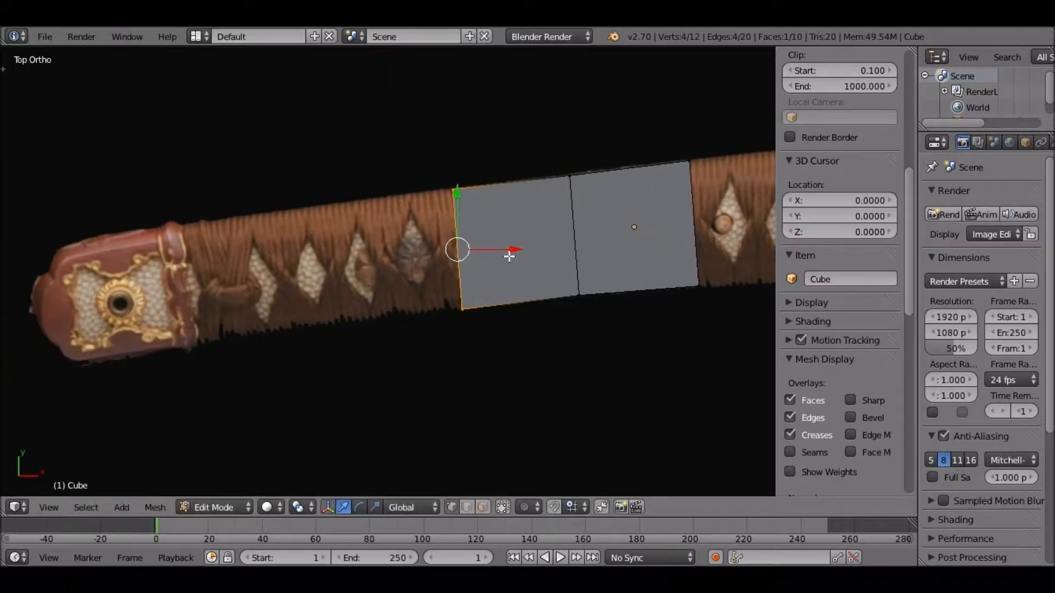
key("e")
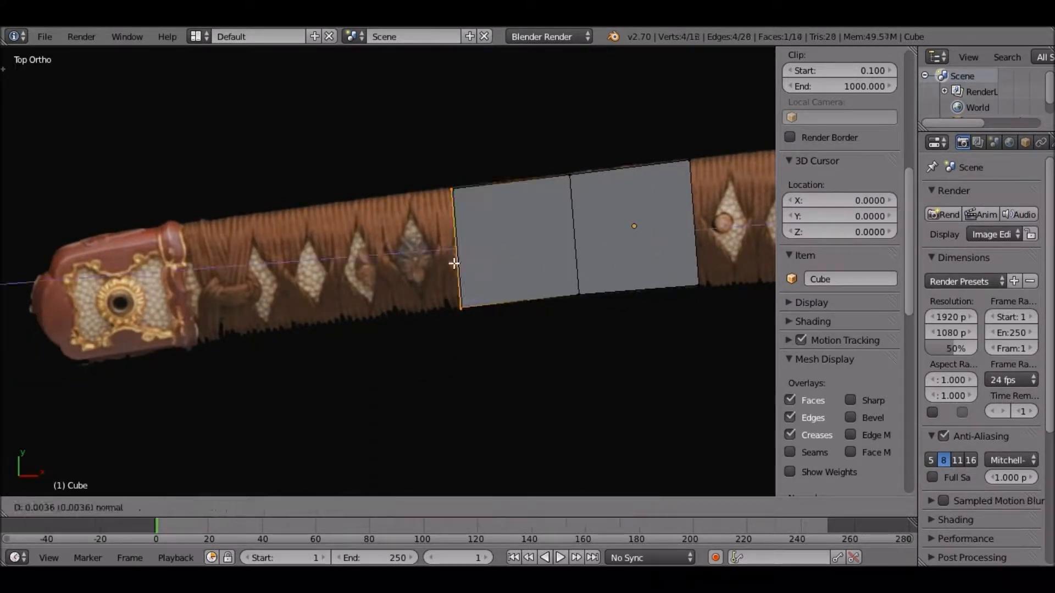
left_click(379, 280)
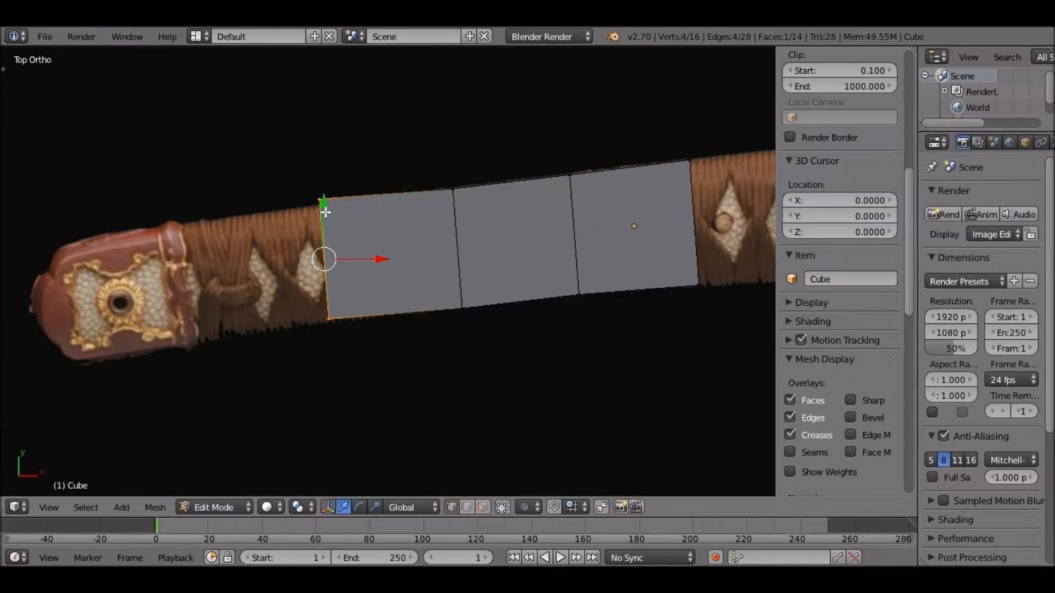
key("g")
key("y")
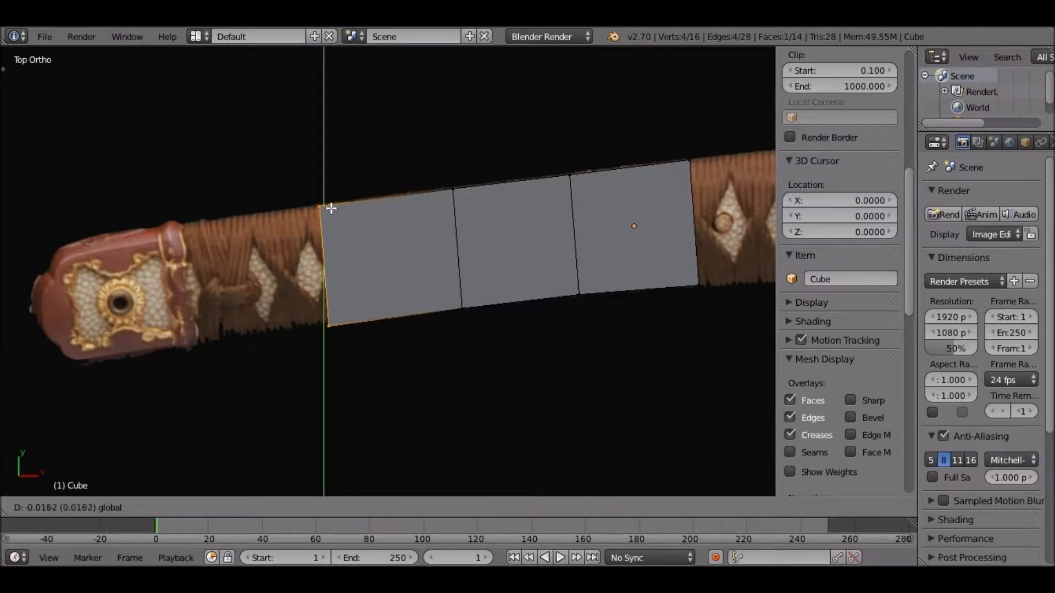
left_click(333, 329)
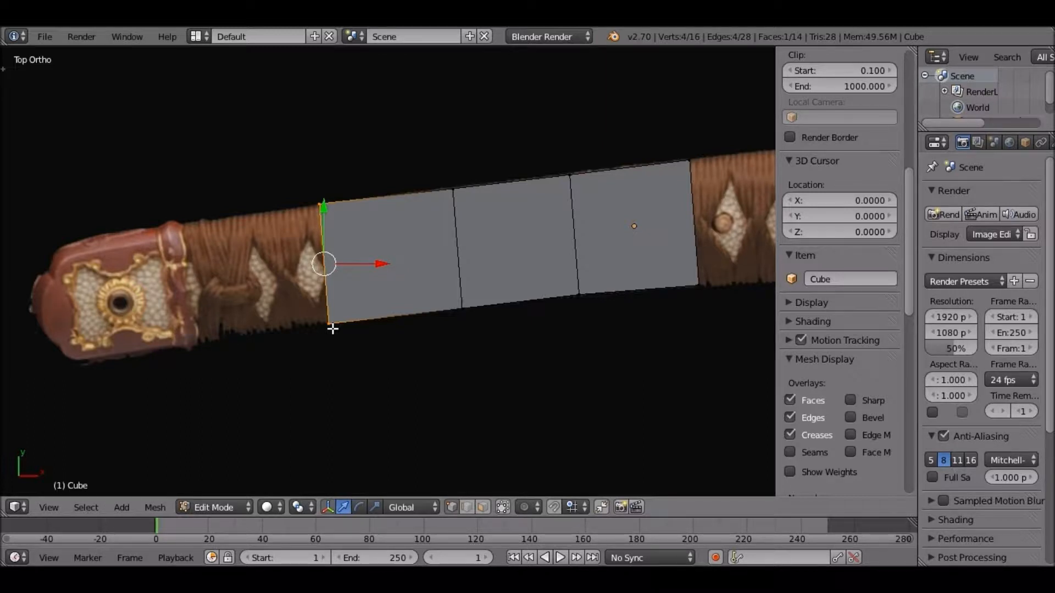
Step: Box-select the lower vertices of the newly extruded end and nudge them up along Y to the handle's edge
key("b")
left_click_drag(316, 314, 357, 358)
key("g")
key("y")
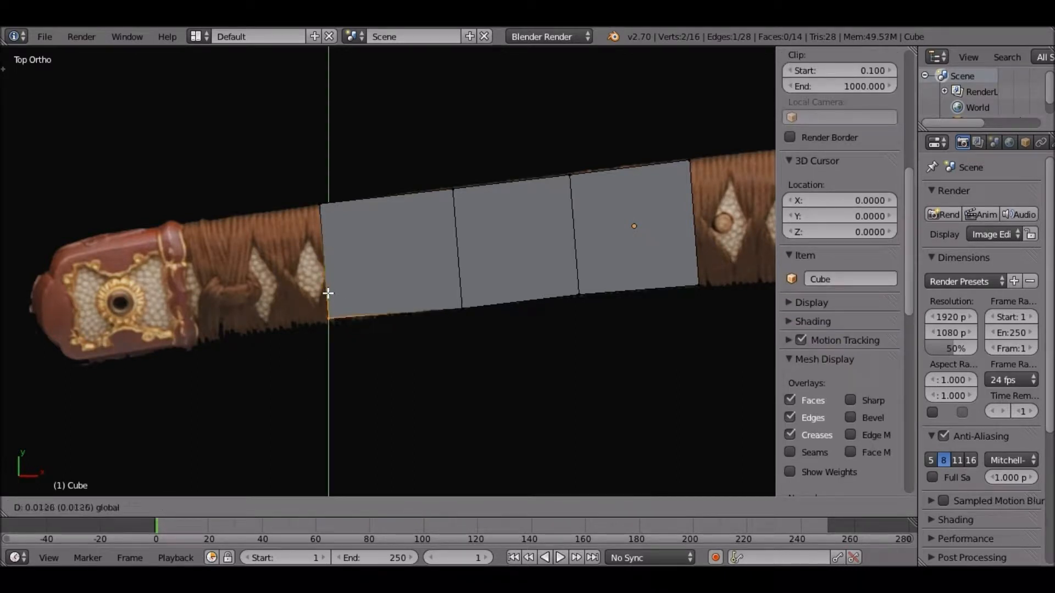
right_click(417, 328)
Step: Box-select the lower vertices of the seam before the newest section and raise them slightly along Y
key("a")
key("b")
left_click_drag(431, 272, 478, 333)
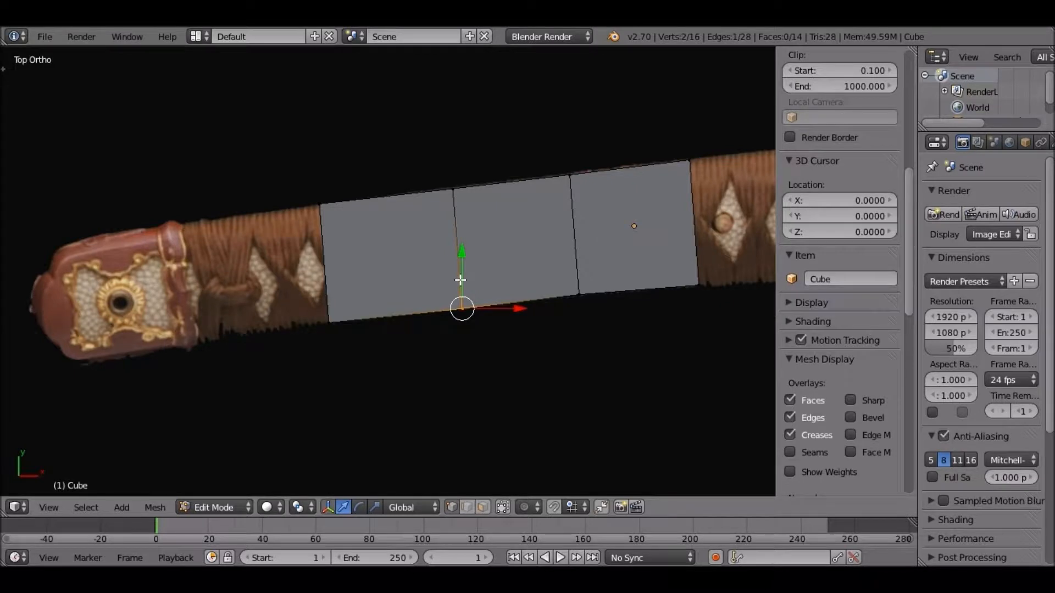
key("g")
key("y")
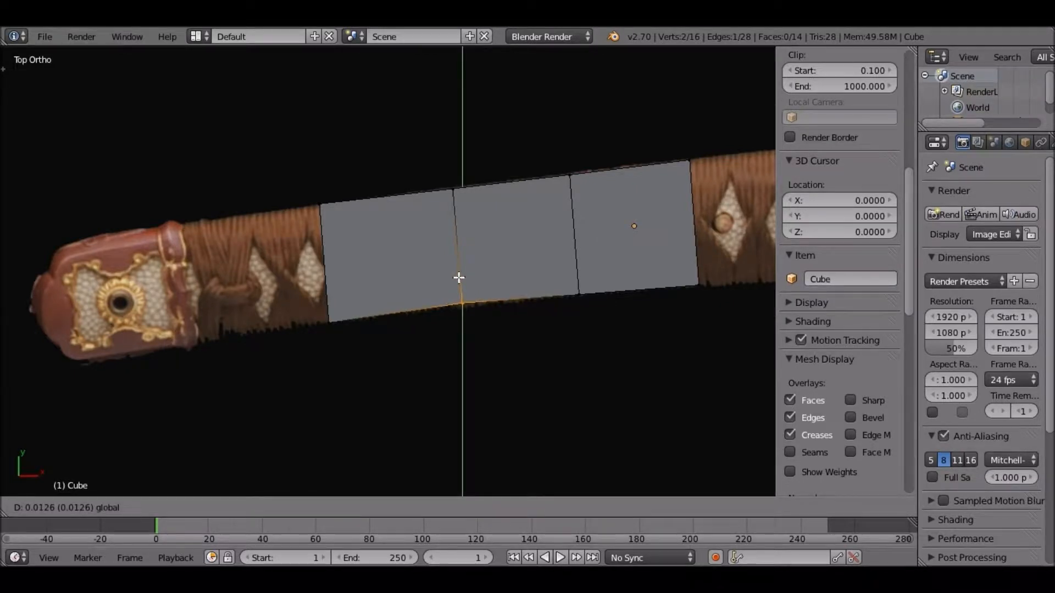
left_click(467, 285)
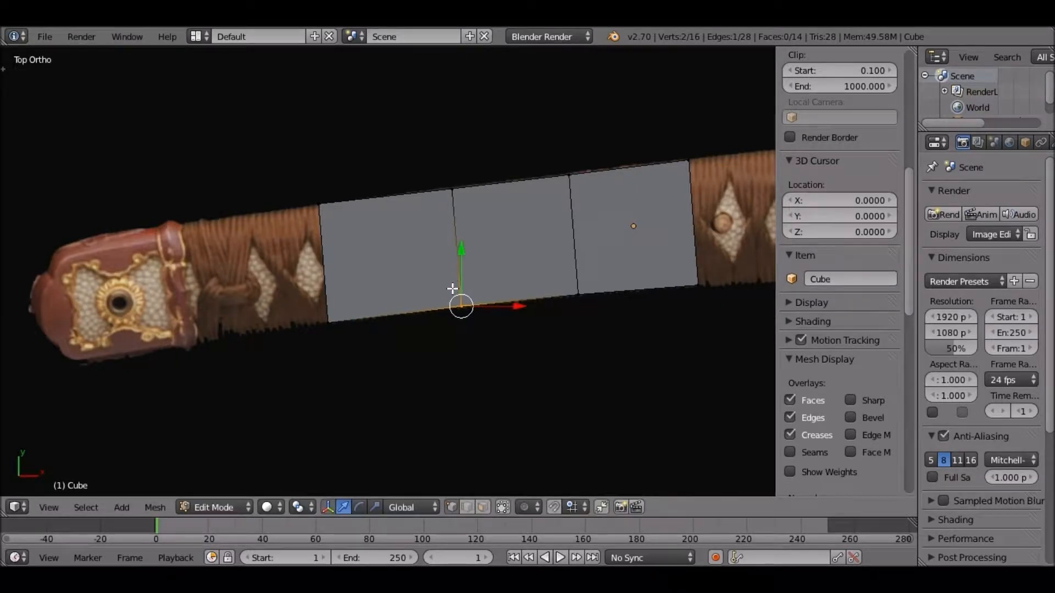
Step: Box-select the upper vertices of the pommel-side end and lower them slightly along Y to the handle's edge
middle_click_drag(462, 288, 373, 289, "shift")
middle_click_drag(439, 289, 596, 286, "shift")
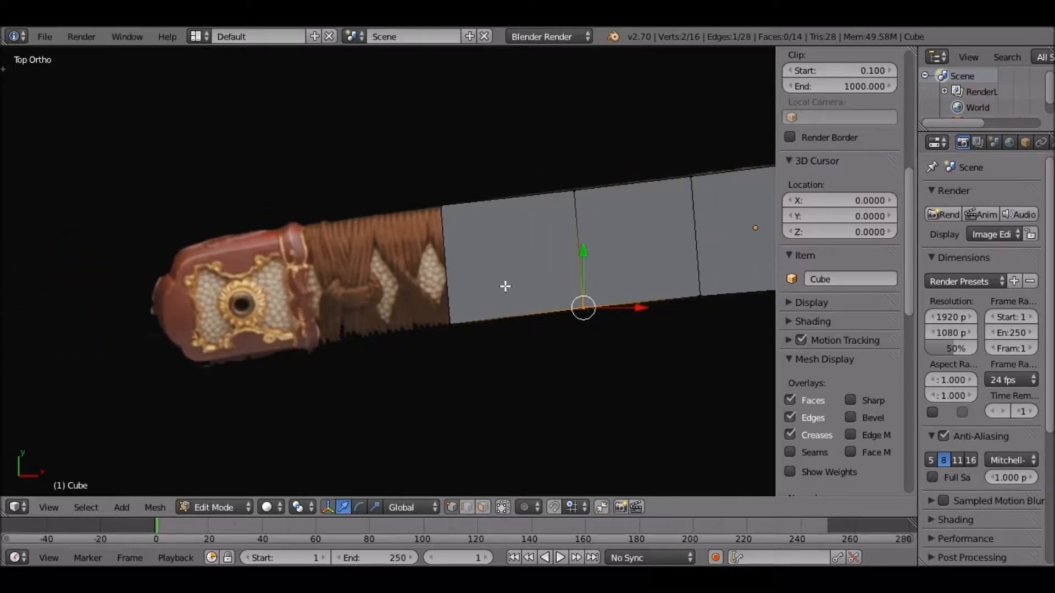
key("a")
key("b")
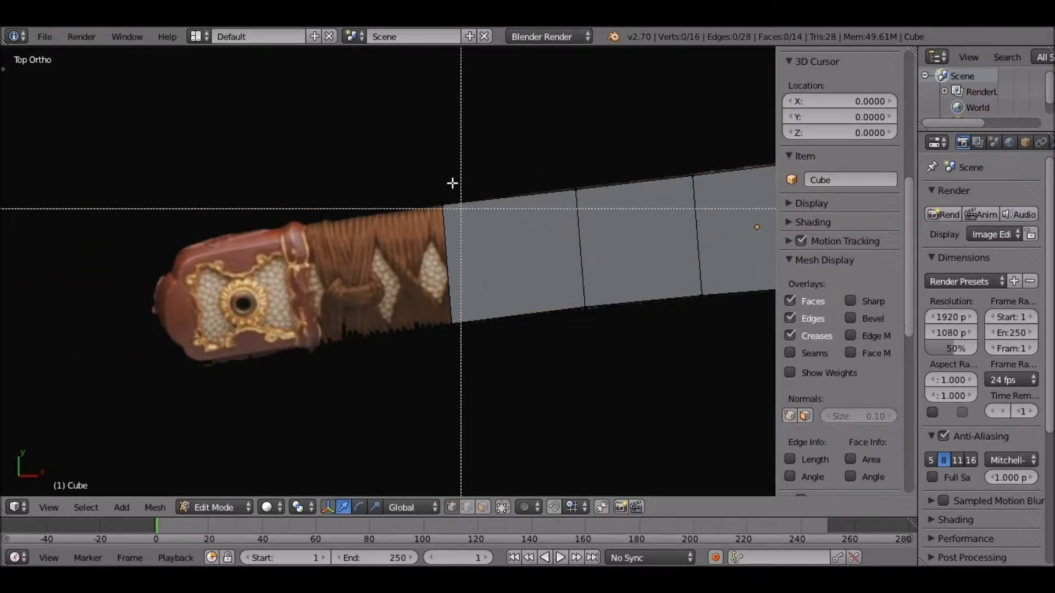
left_click_drag(423, 182, 462, 230)
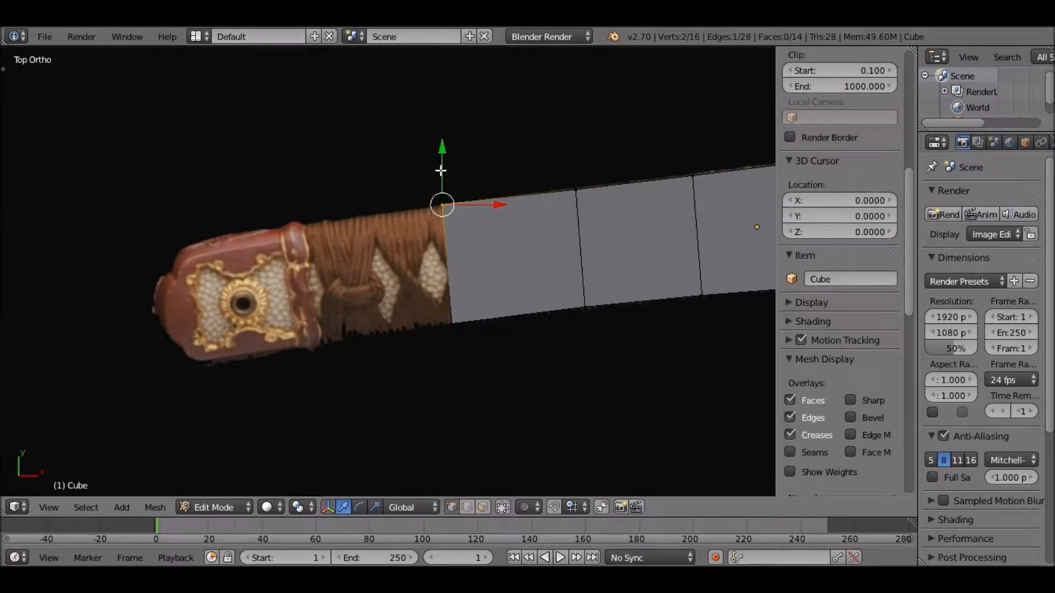
key("g")
key("y")
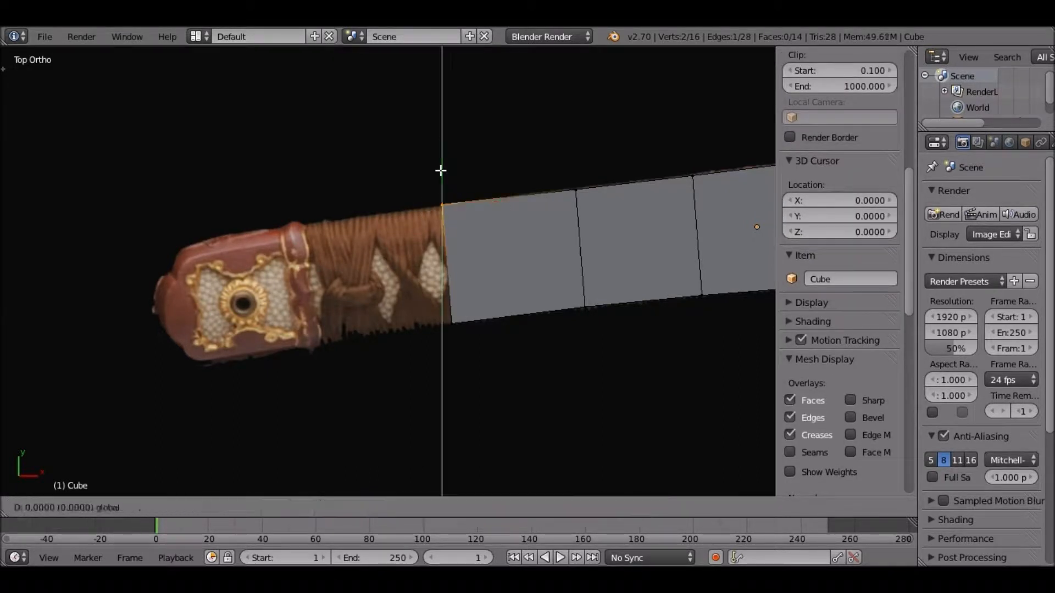
left_click(443, 173)
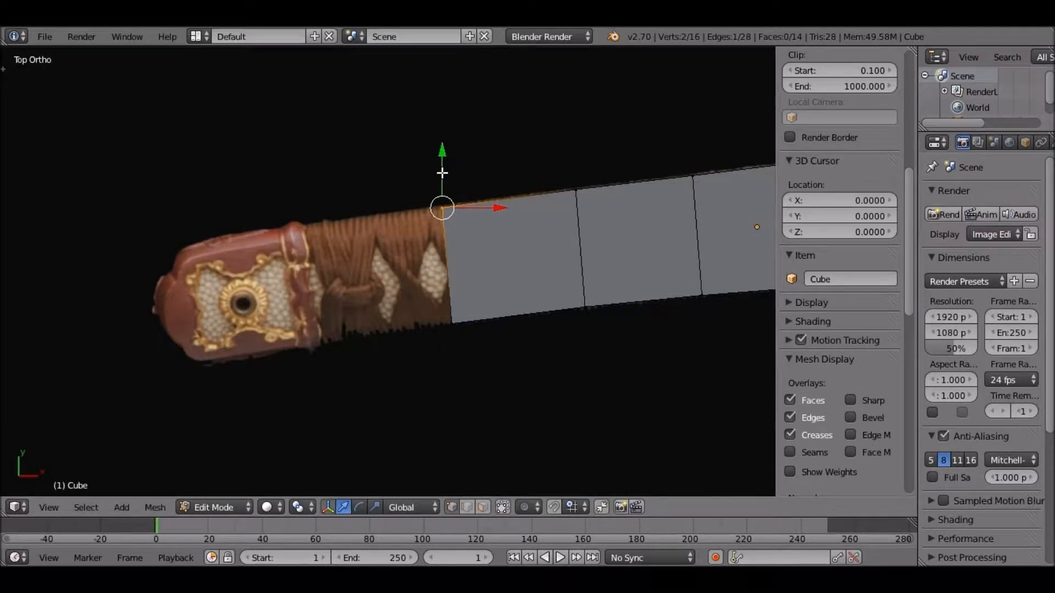
left_click_drag(443, 173, 434, 182)
Step: Extrude the four pommel-side end vertices up to the pommel collar and lower them along Y to fit the handle
key("a")
key("b")
left_click_drag(408, 151, 490, 413)
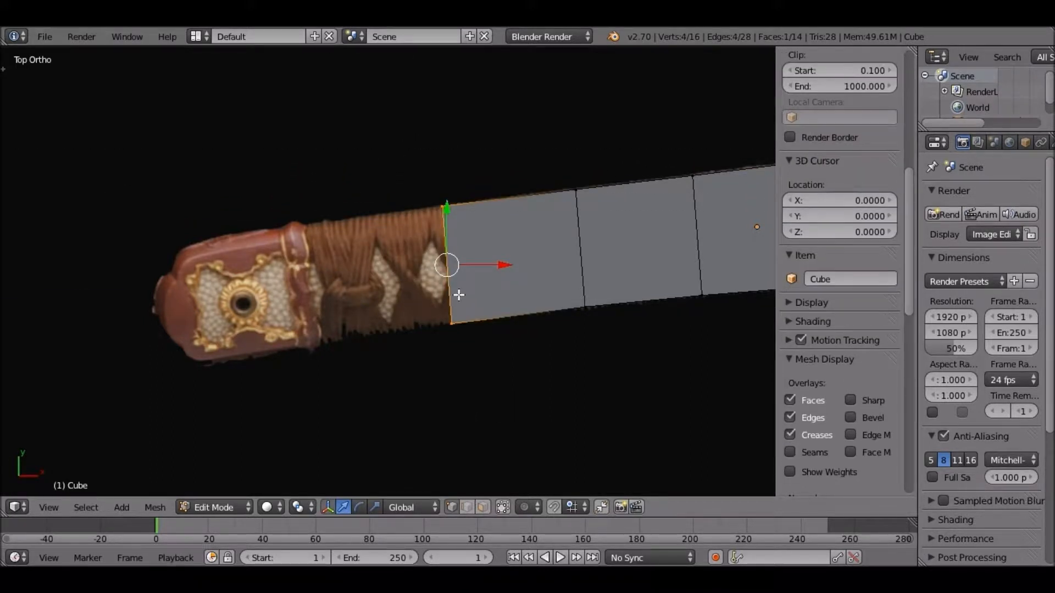
key("e")
left_click(325, 225)
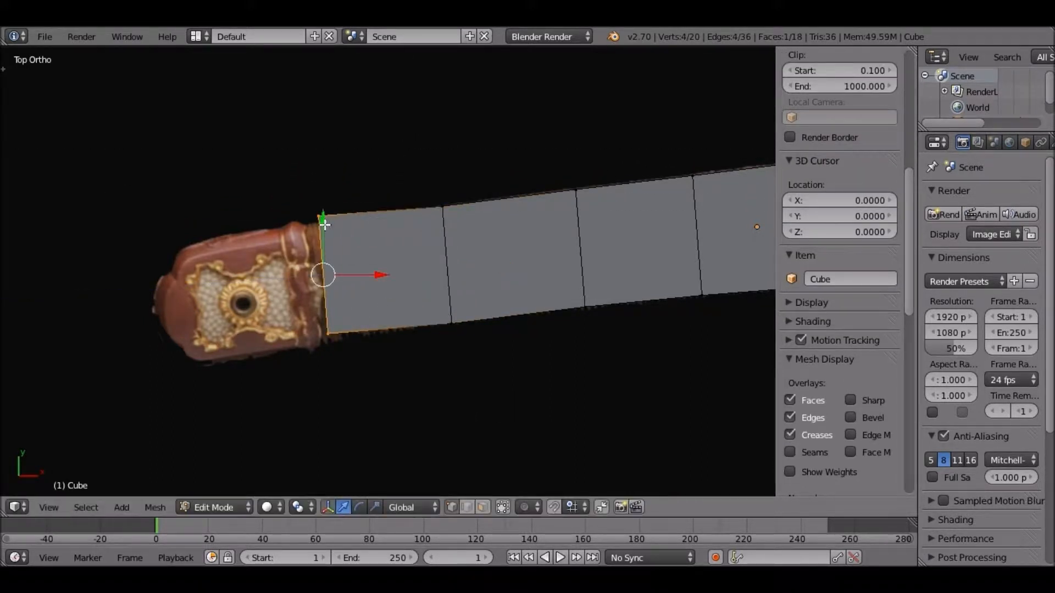
left_click_drag(325, 226, 345, 272)
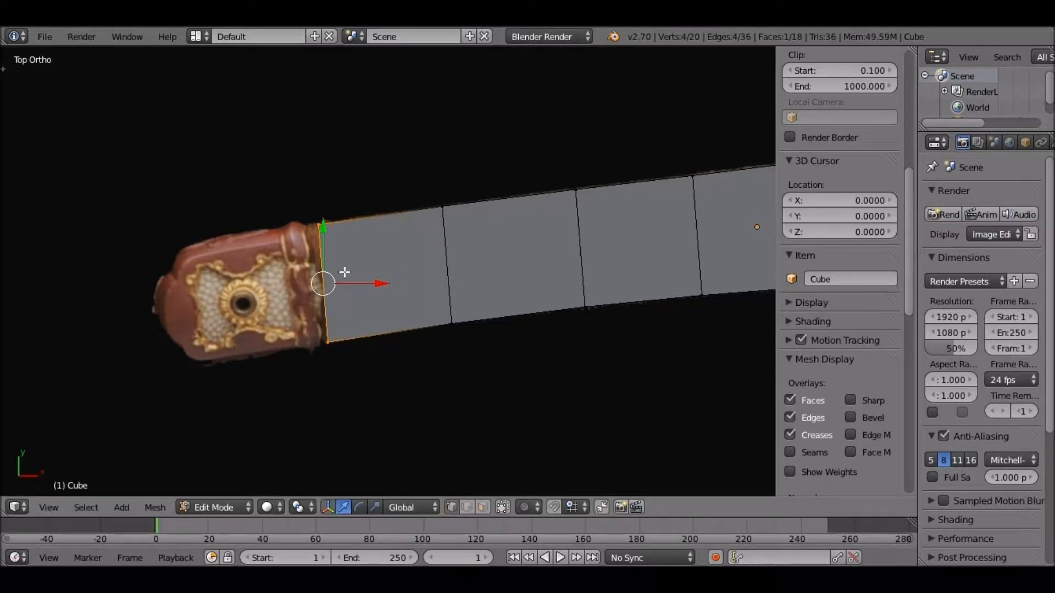
Step: Shift the new end's upper vertices, and the lower ones slightly, along X toward the pommel to match the collar's slant
key("b")
left_click_drag(306, 223, 334, 250)
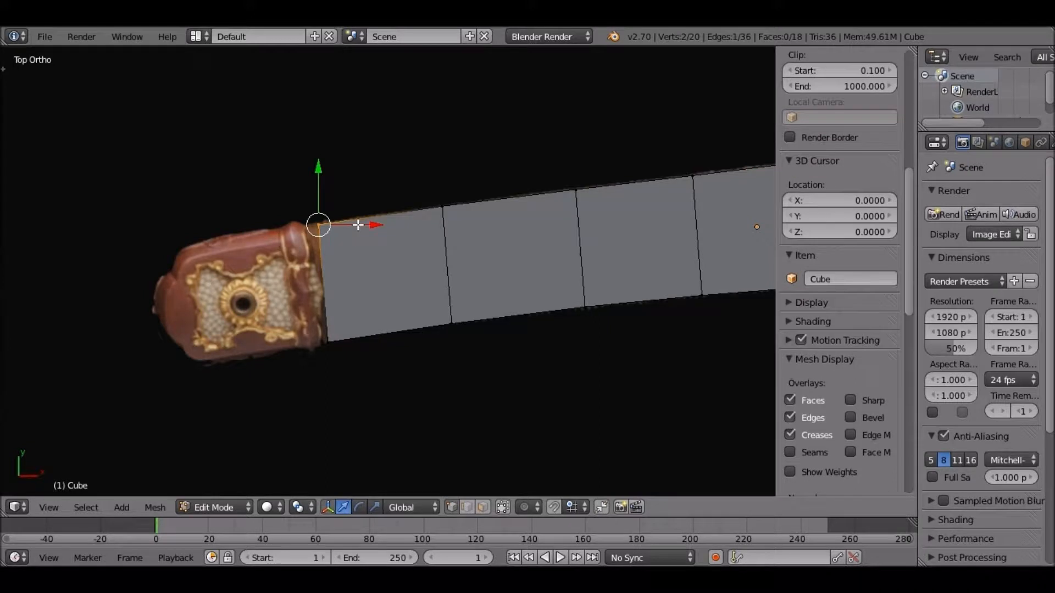
left_click(356, 225)
left_click_drag(357, 225, 342, 226)
key("a")
key("b")
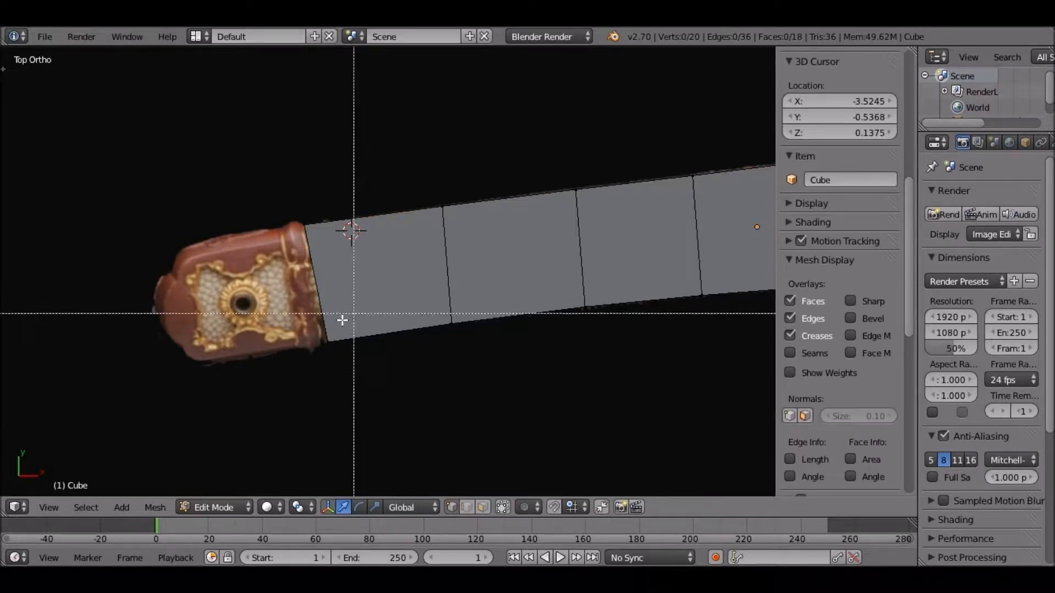
left_click_drag(306, 317, 334, 313)
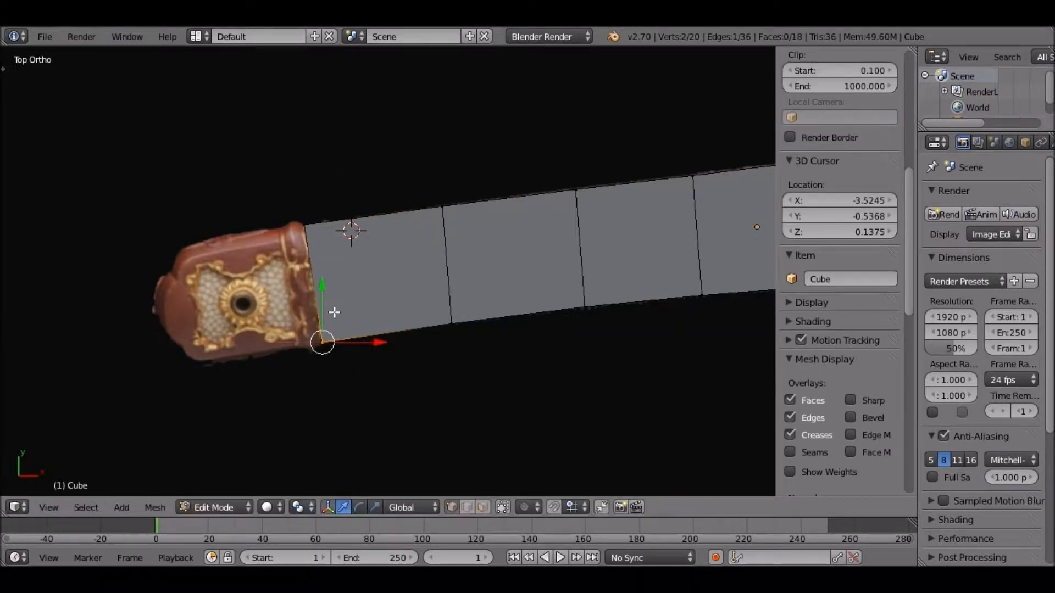
Step: Select the four pommel-side end vertices, extrude them in place and scale them up slightly to the collar's height
key("a")
key("b")
left_click_drag(252, 182, 407, 495)
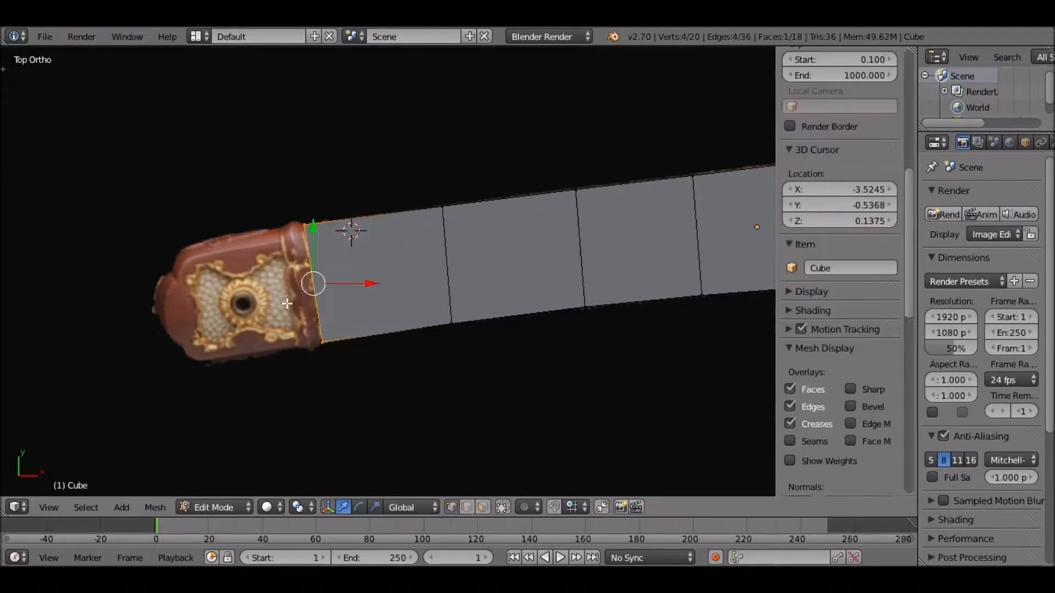
key("e")
right_click(344, 341)
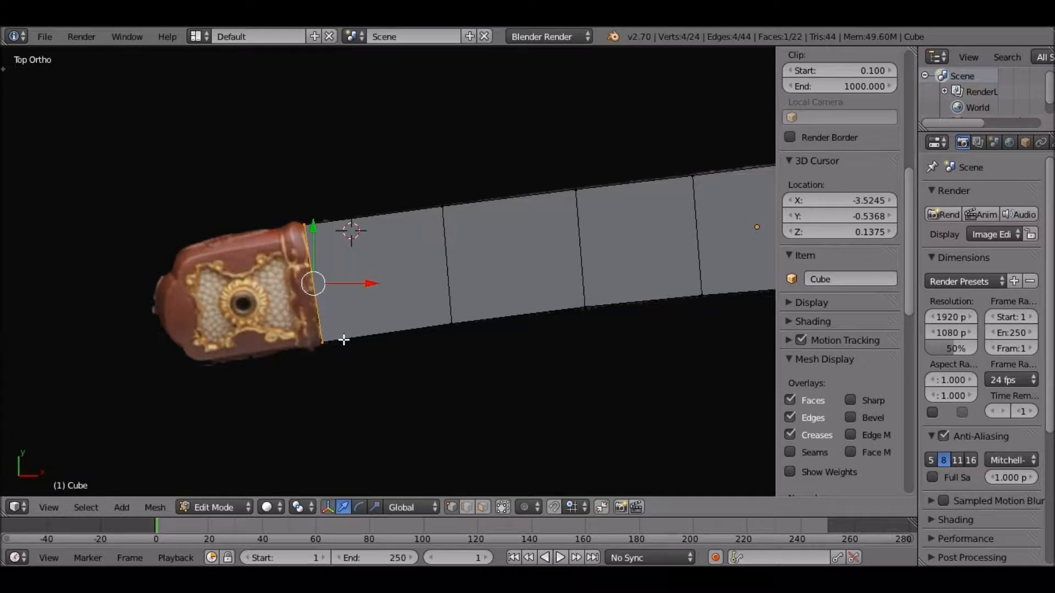
key("s")
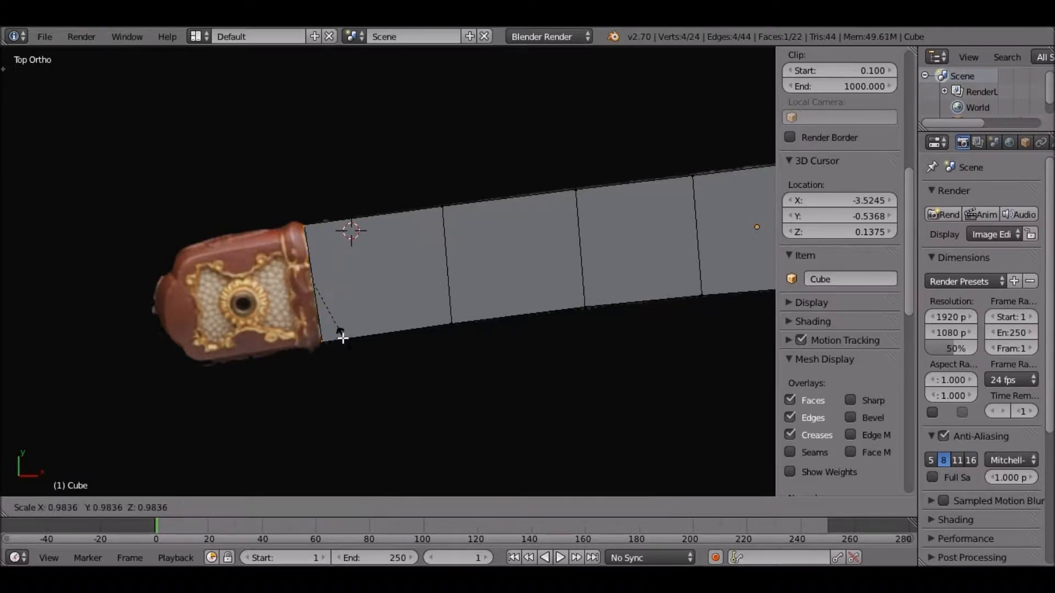
right_click(344, 351)
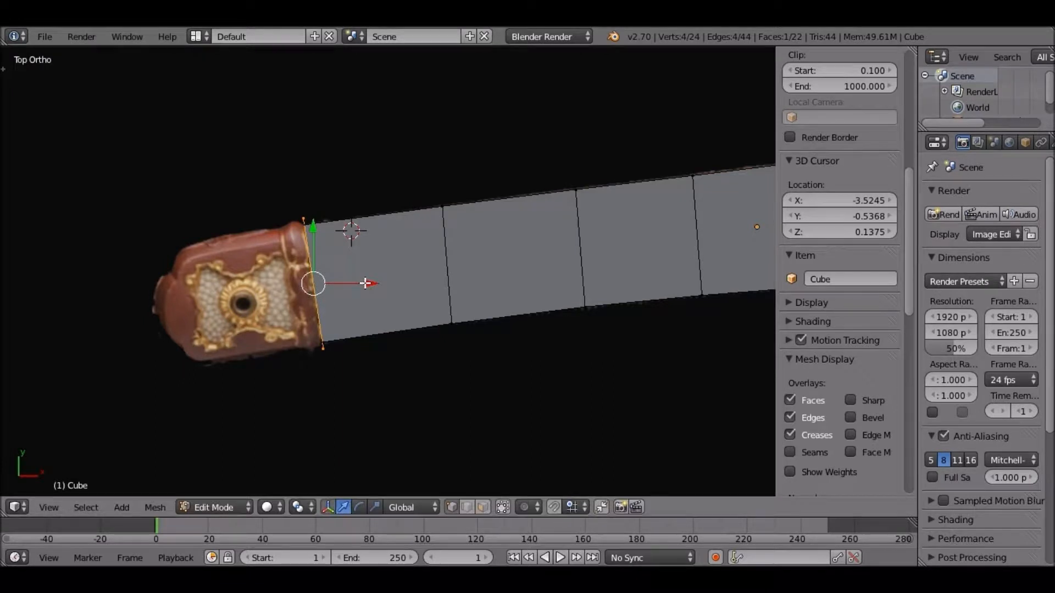
Step: Extrude the collar's rim about 0.04, extrude another section about 0.02 and scale its end to about 0.89
key("e")
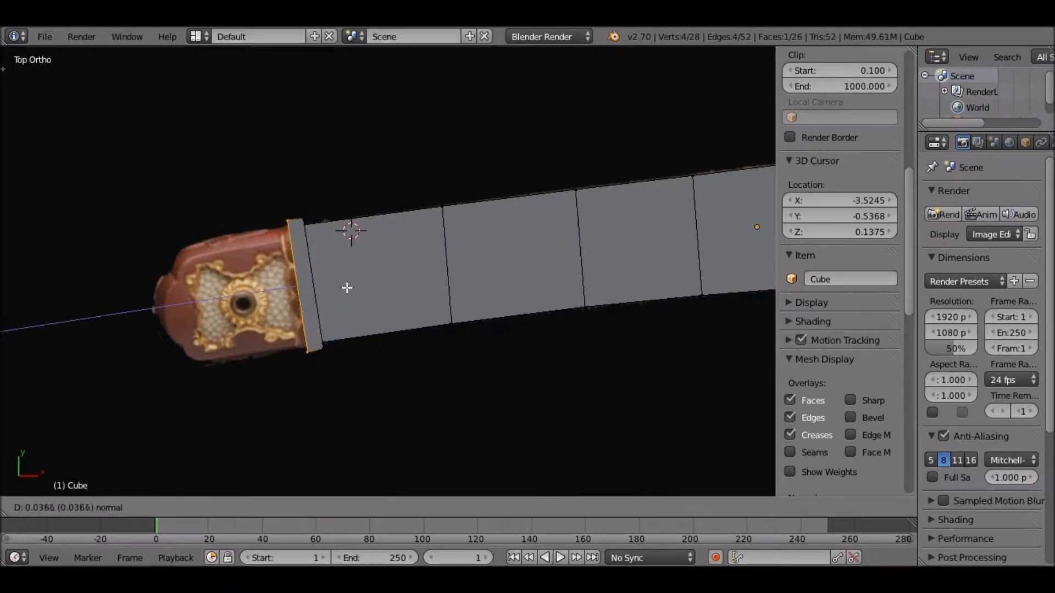
right_click(345, 288)
key("e")
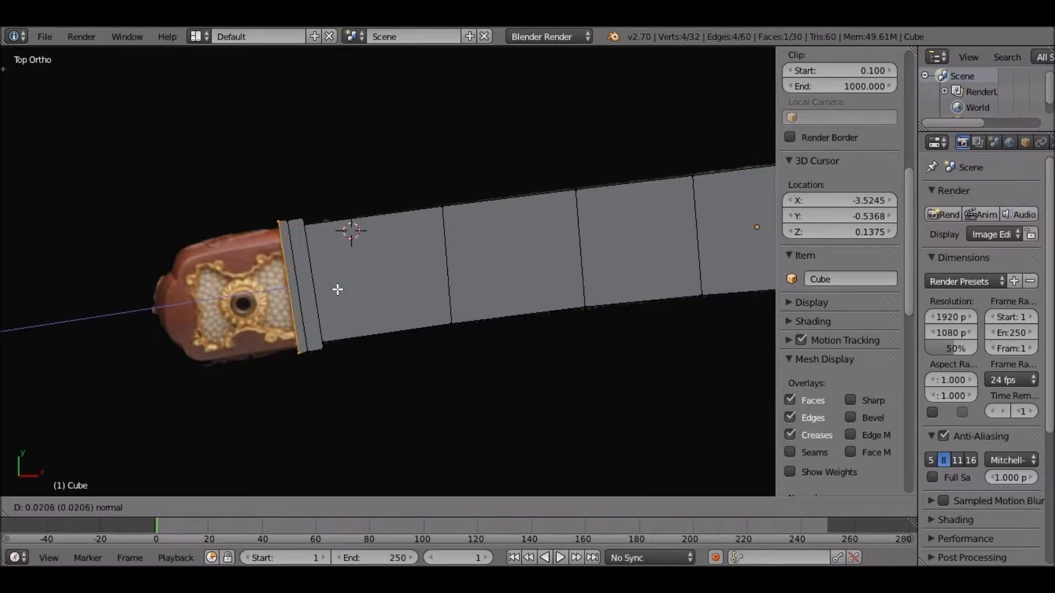
left_click(341, 288)
key("s")
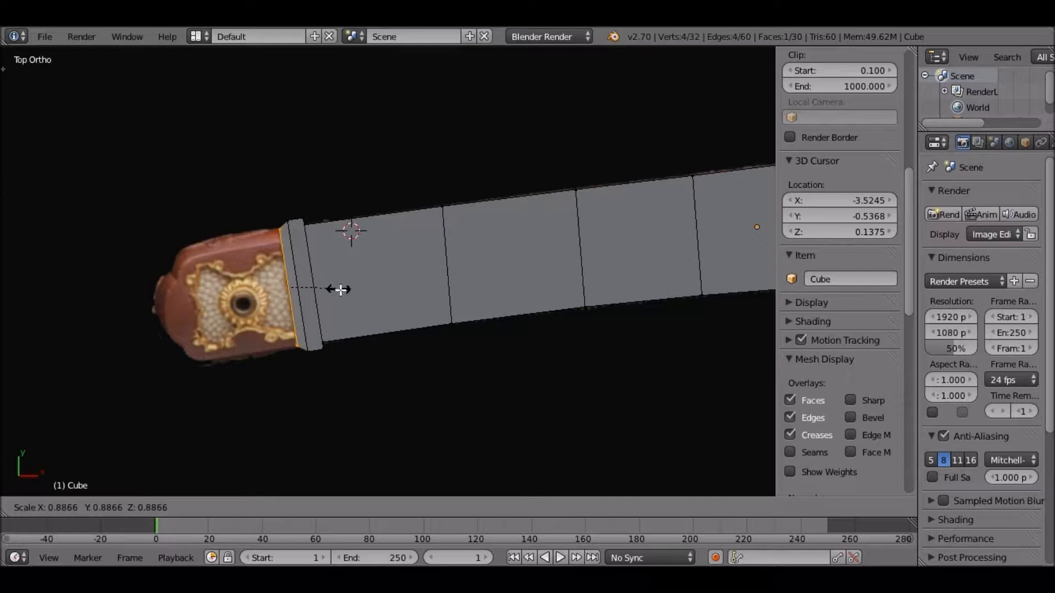
left_click(341, 288)
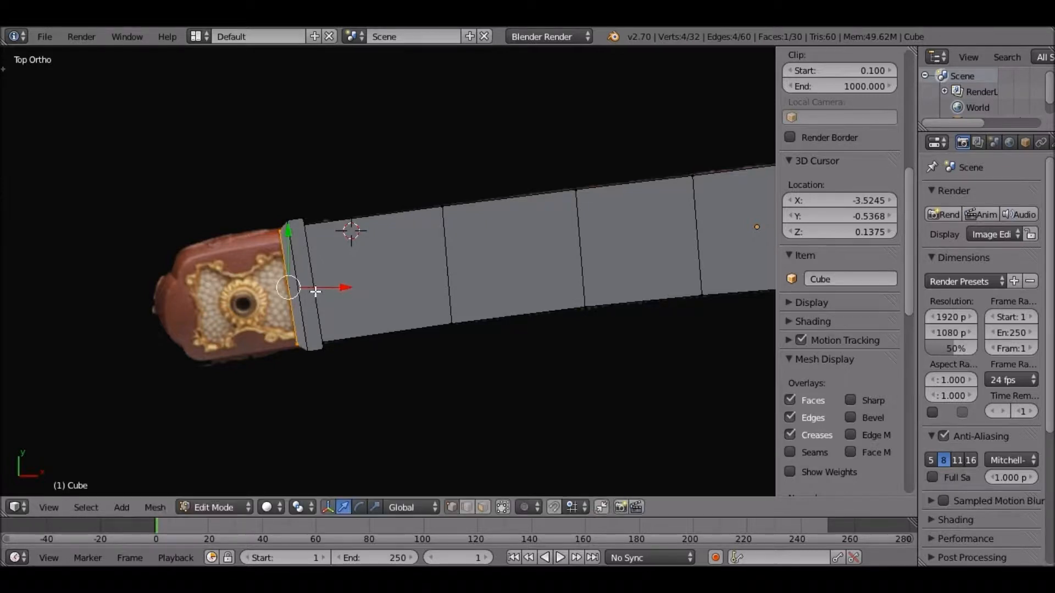
Step: Extrude the collar's end face along the pommel to where its rounded tip begins
key("e")
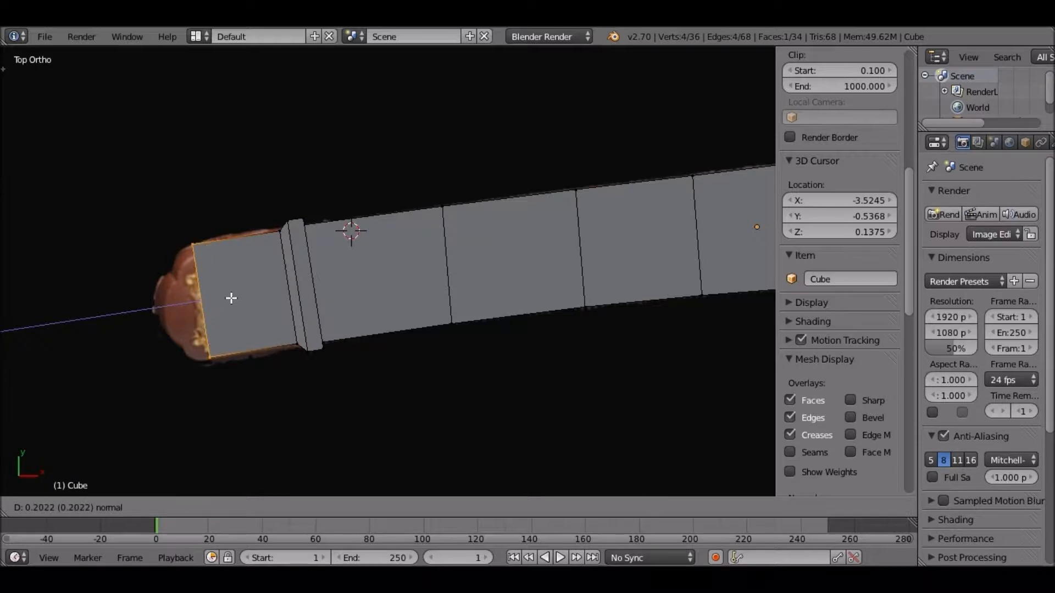
left_click(221, 284)
middle_click_drag(272, 284, 292, 282, "shift")
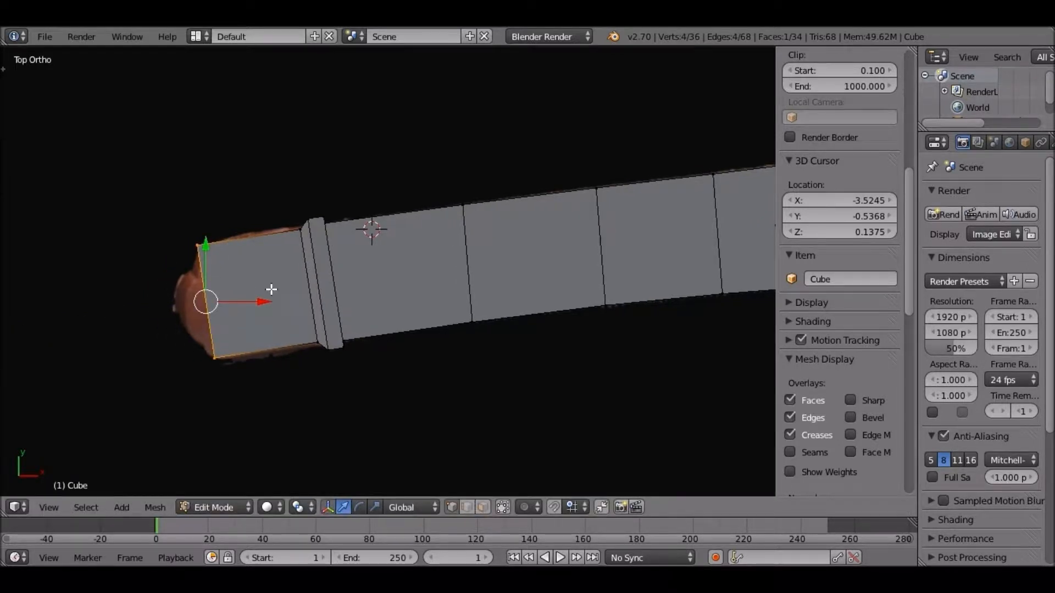
Step: Extrude the pommel's end face a short distance to the tip and scale it down to taper the end
key("e")
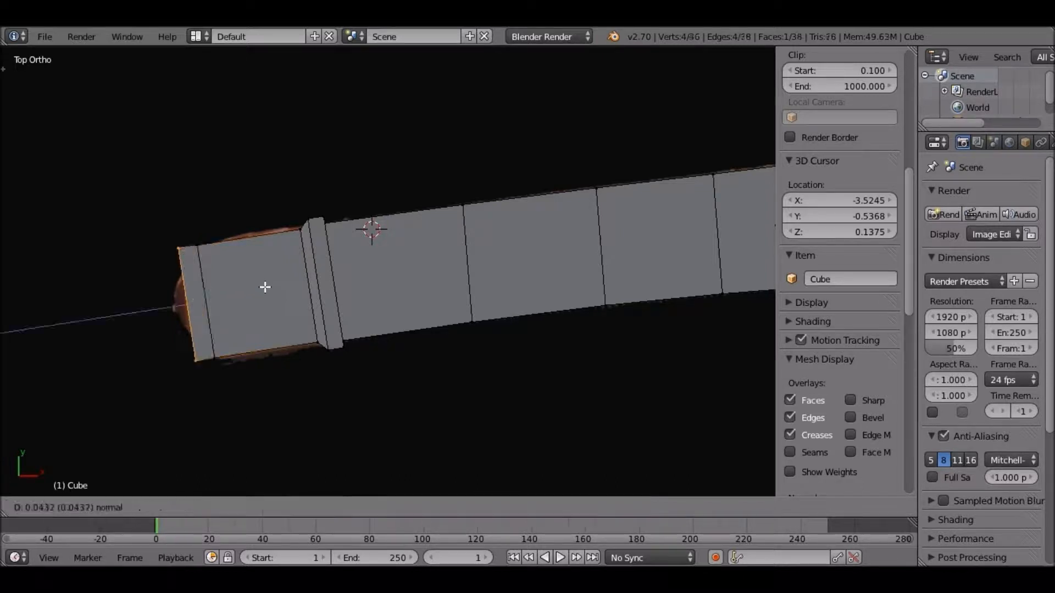
left_click(259, 279)
key("s")
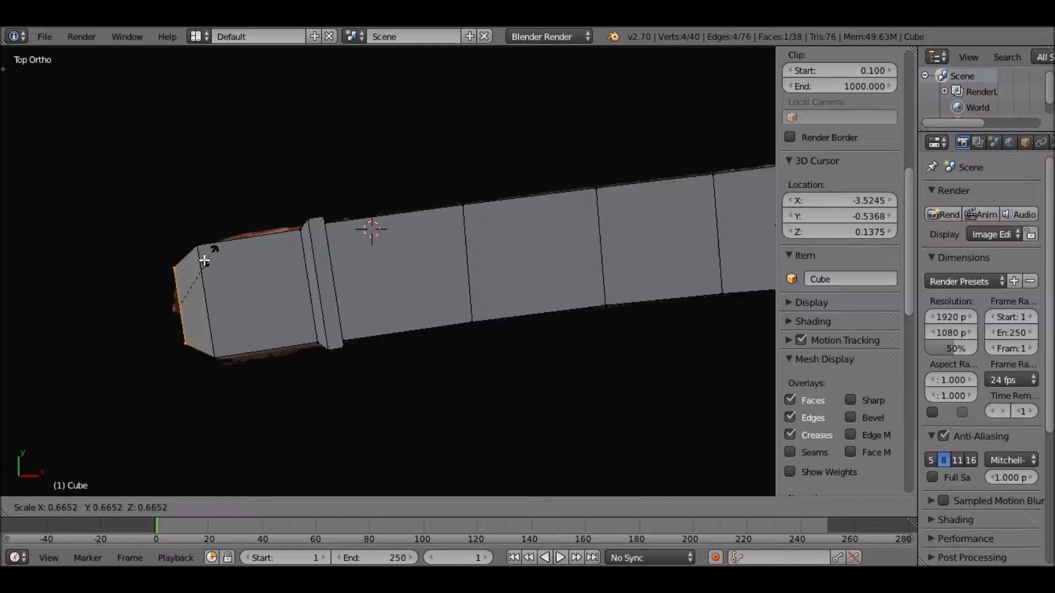
left_click(188, 265)
Step: Select the four vertices at the handle's guard-side end and extrude them along the wrapped grip to the leather collar
middle_click_drag(187, 265, 311, 344, "shift")
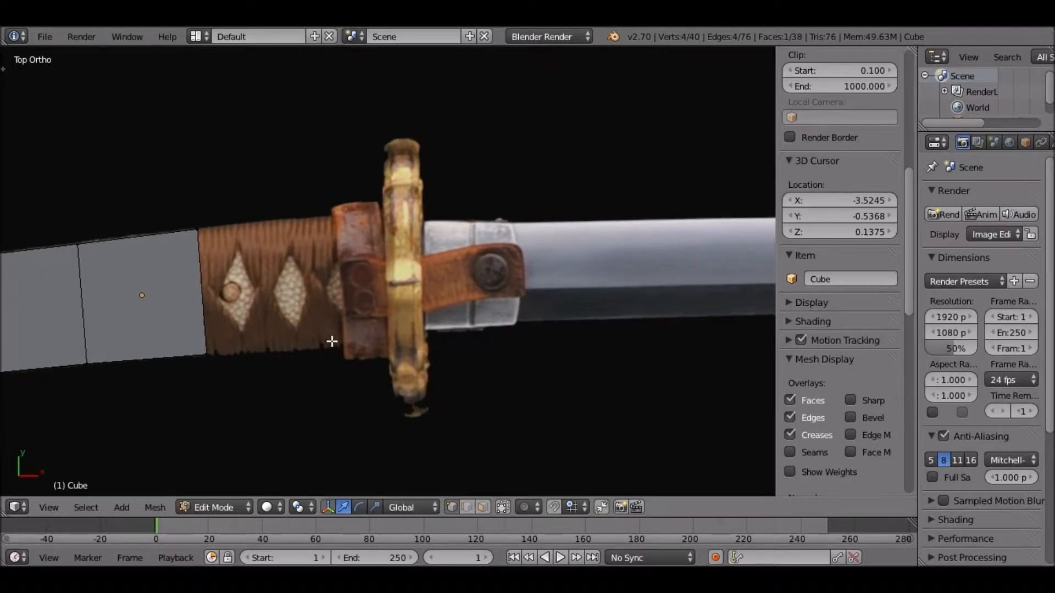
scroll(354, 314, "down", 5)
middle_click_drag(354, 314, 346, 317, "shift")
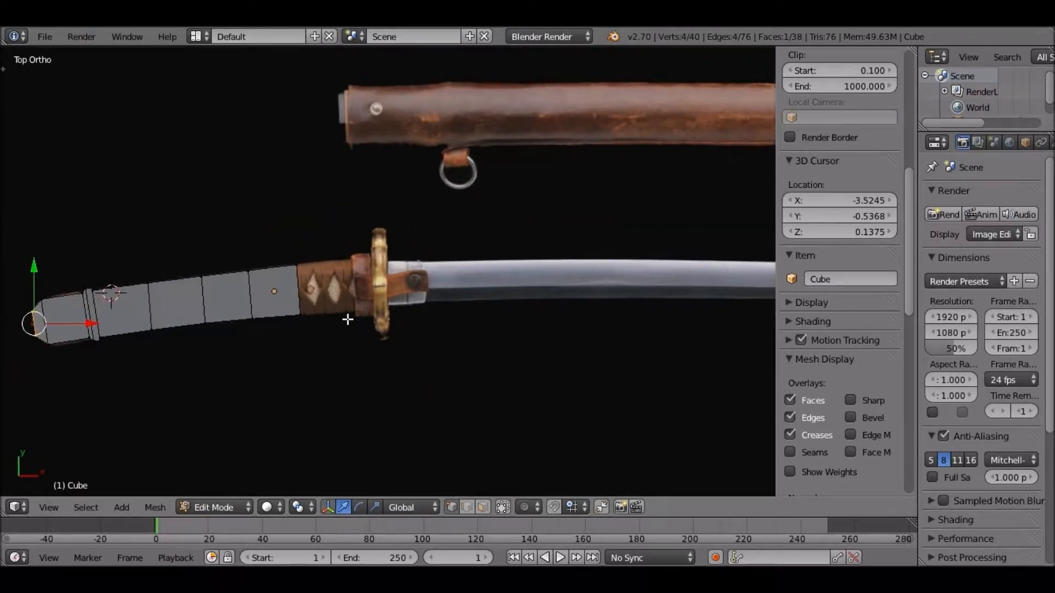
middle_click_drag(356, 369, 509, 426, "shift")
scroll(425, 365, "up", 4)
middle_click_drag(456, 390, 411, 337, "shift")
key("a")
key("b")
left_click_drag(445, 271, 607, 482)
middle_click_drag(540, 384, 351, 322, "shift")
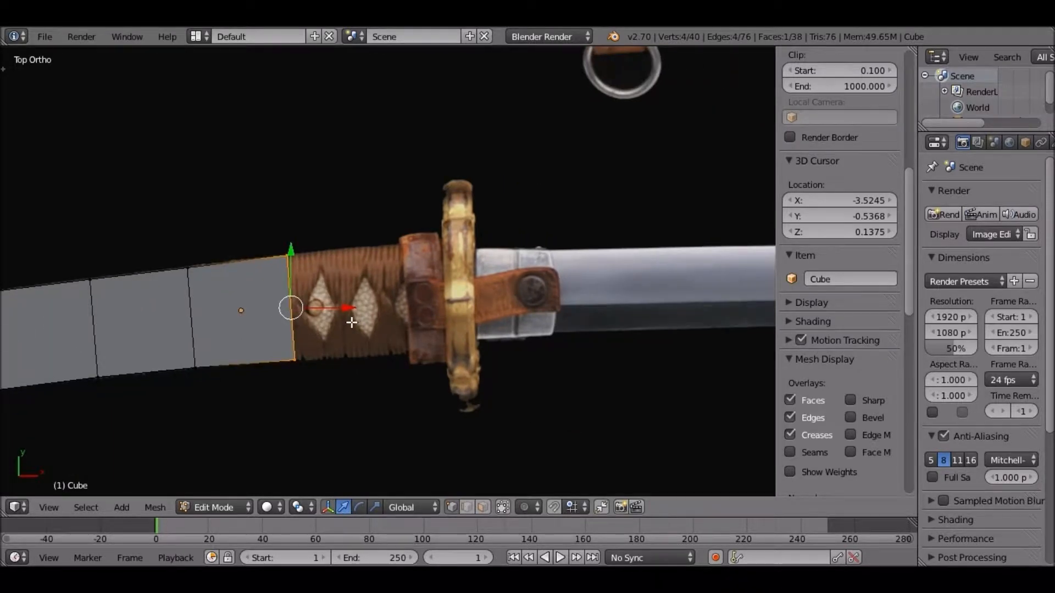
key("e")
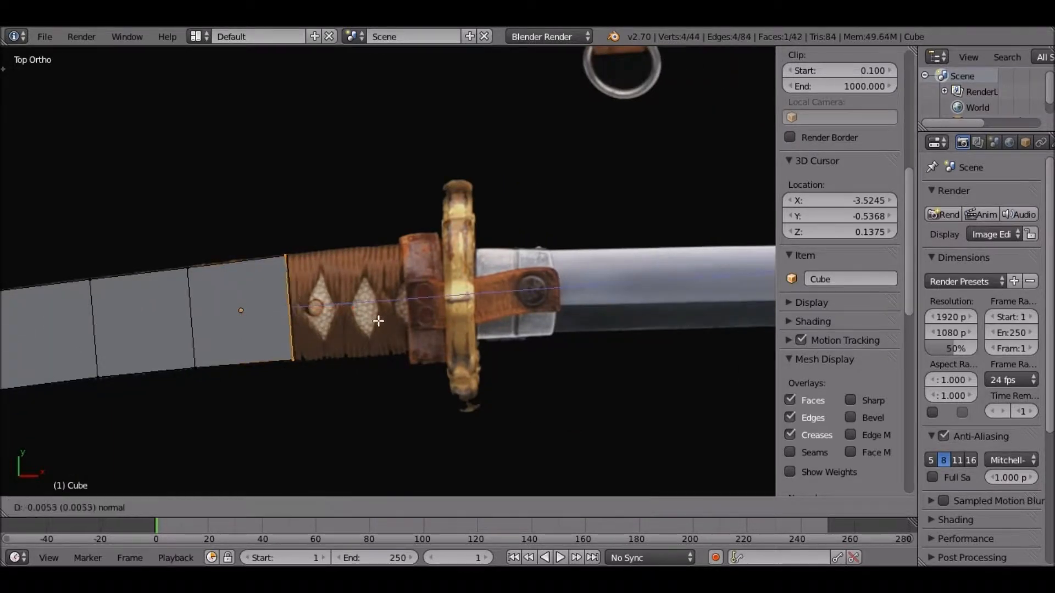
left_click(464, 334)
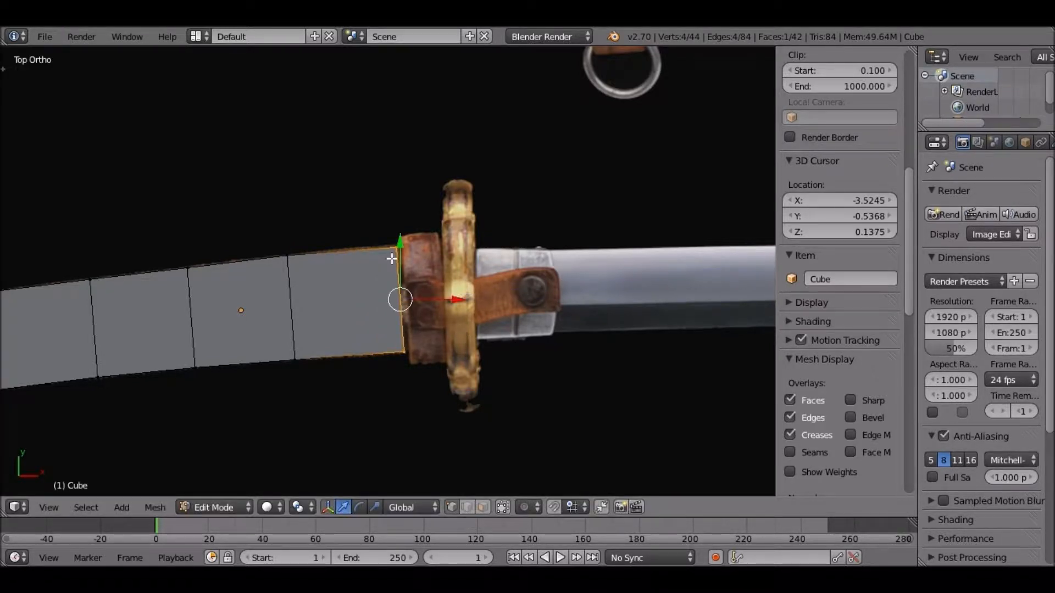
Step: Raise the two upper vertices of the handle's end slightly to the reference outline and adjust the whole end along X
key("a")
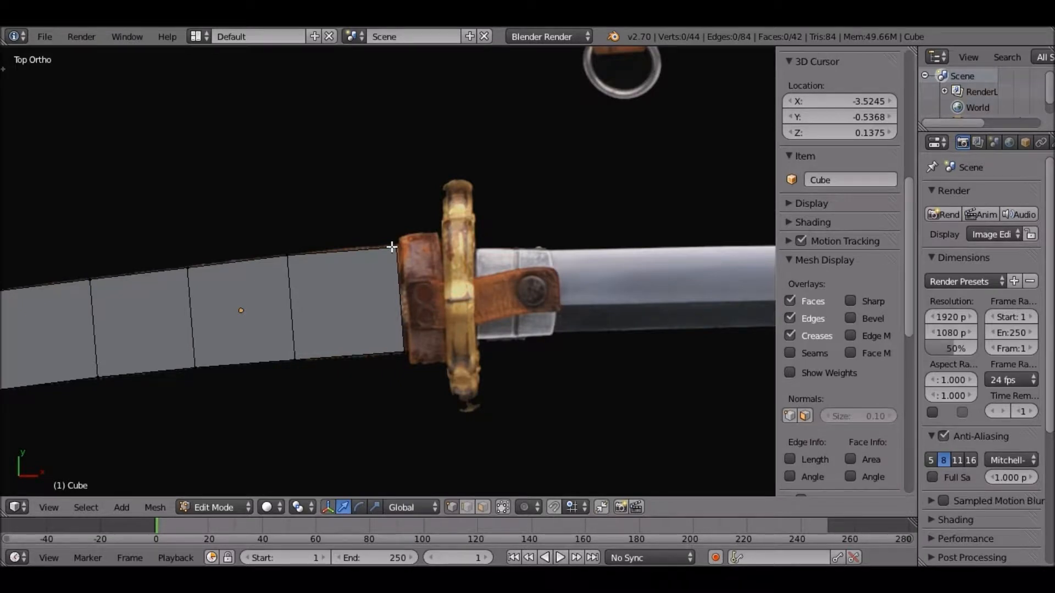
right_click(393, 247)
key("g")
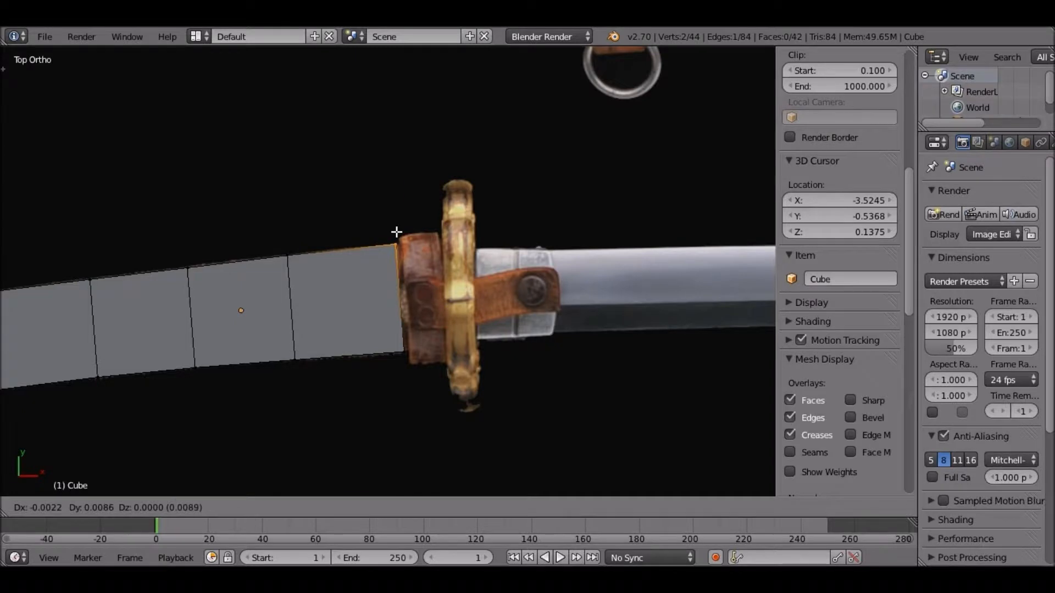
left_click(396, 234)
key("b")
left_click_drag(384, 219, 434, 414)
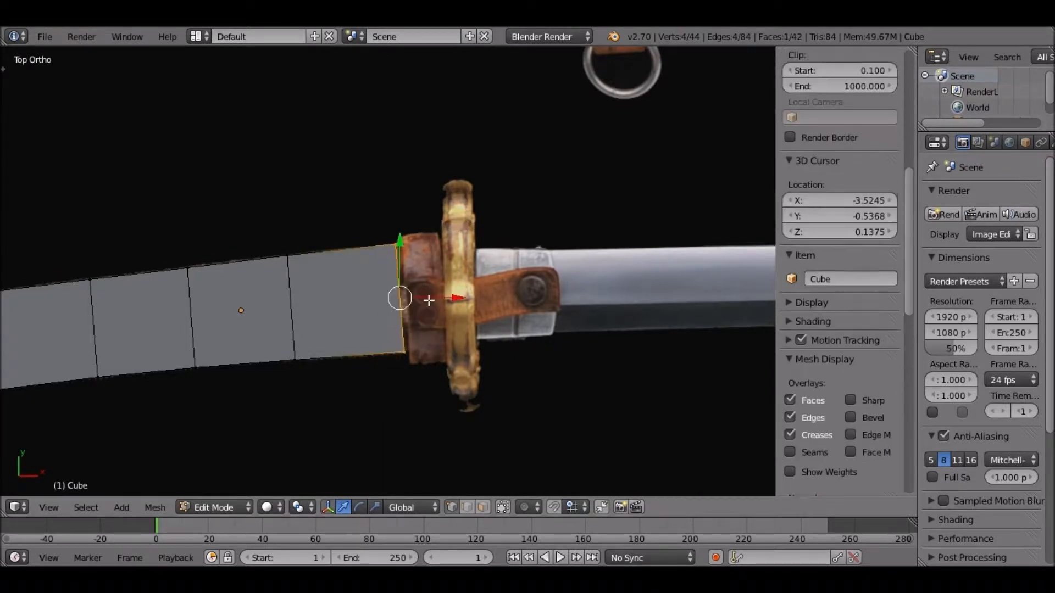
key("g")
key("x")
left_click(426, 300)
Step: Extrude the handle's guard-side end in place and scale it up slightly to the leather collar's height
key("e")
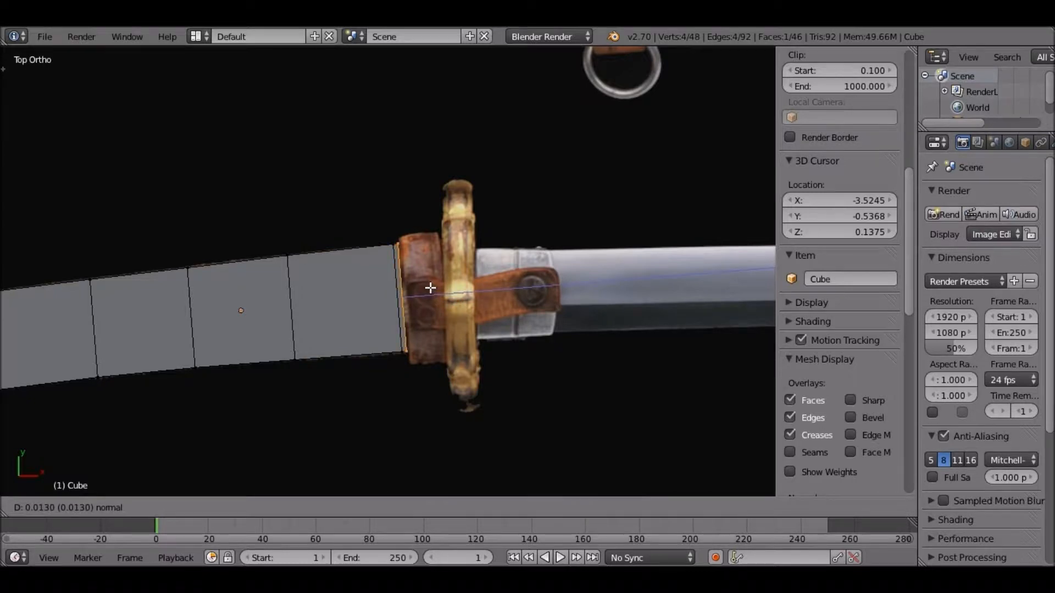
left_click(430, 287)
key("s")
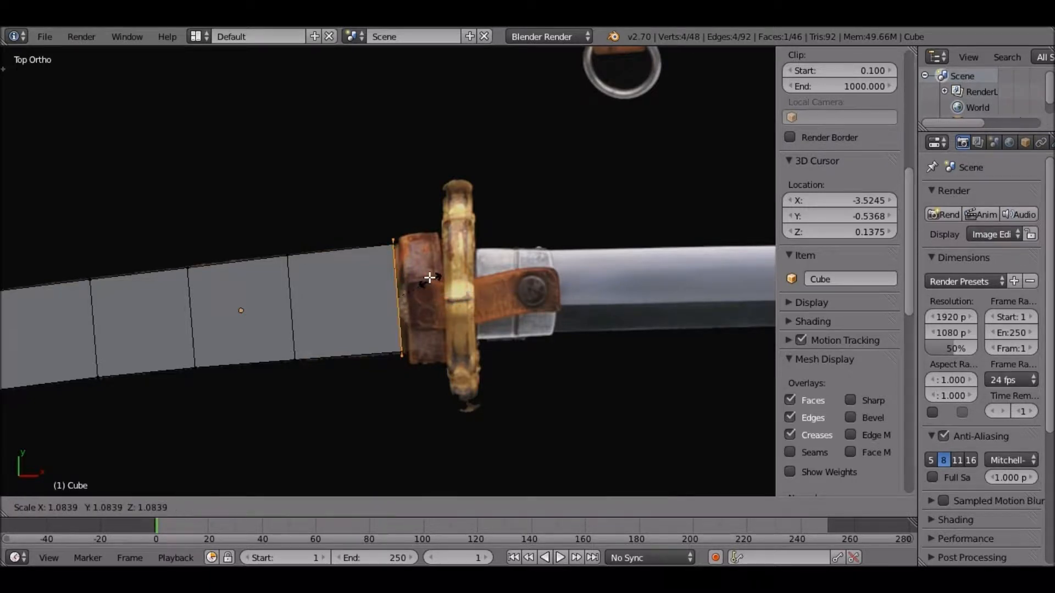
left_click(429, 280)
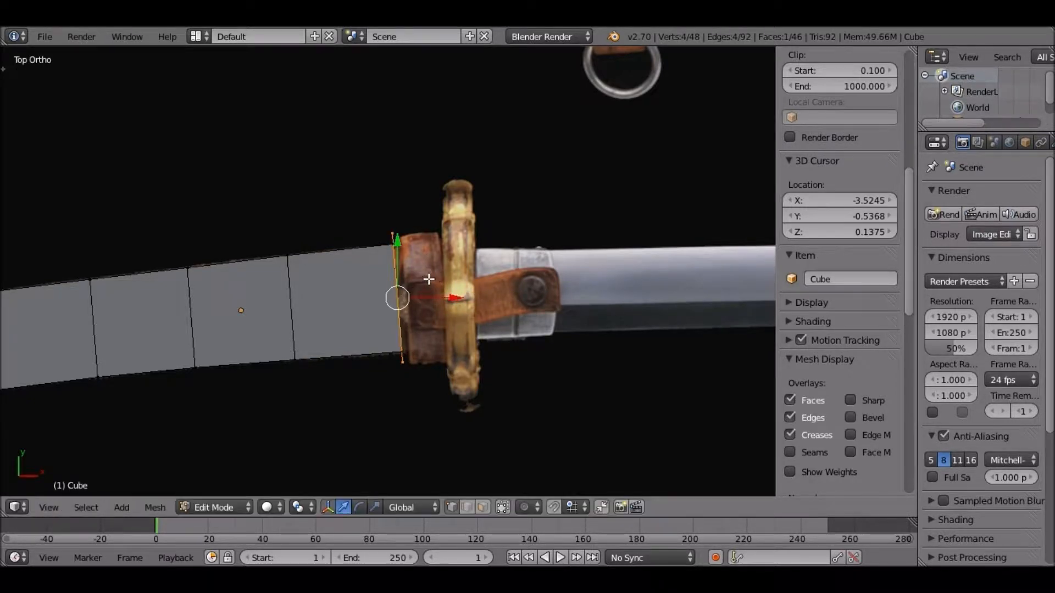
Step: Extrude the enlarged end across the leather collar to the guard and adjust its upper vertices slightly along X
key("e")
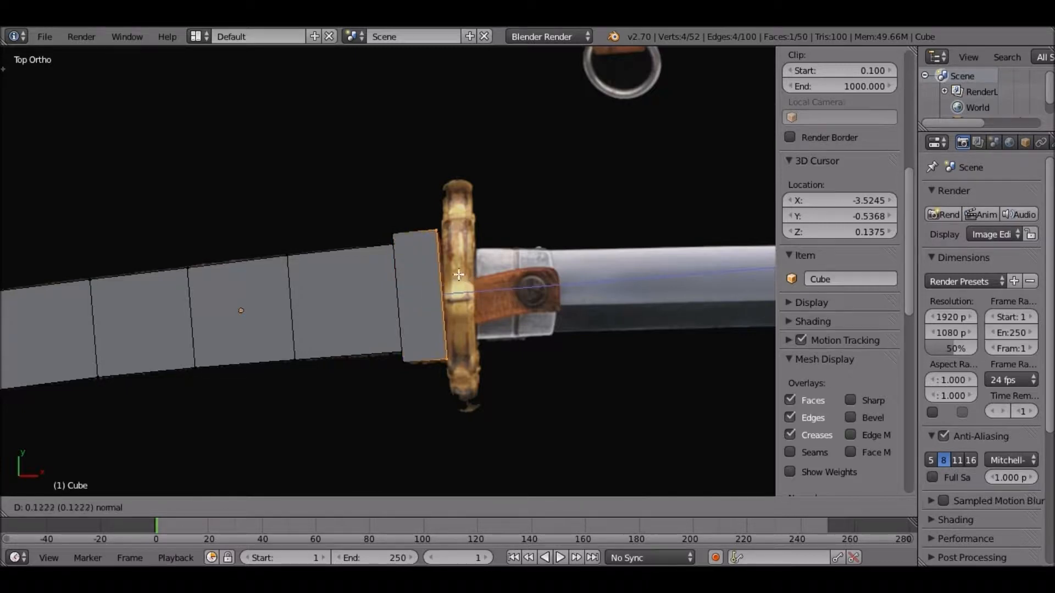
left_click(470, 281)
key("a")
key("b")
left_click_drag(423, 199, 490, 230)
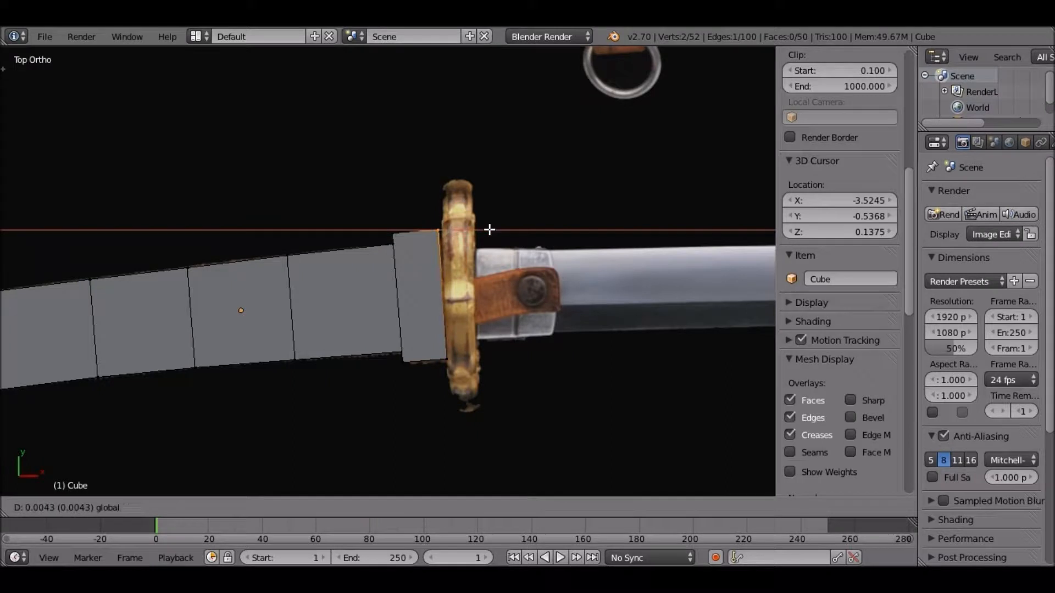
right_click(433, 269)
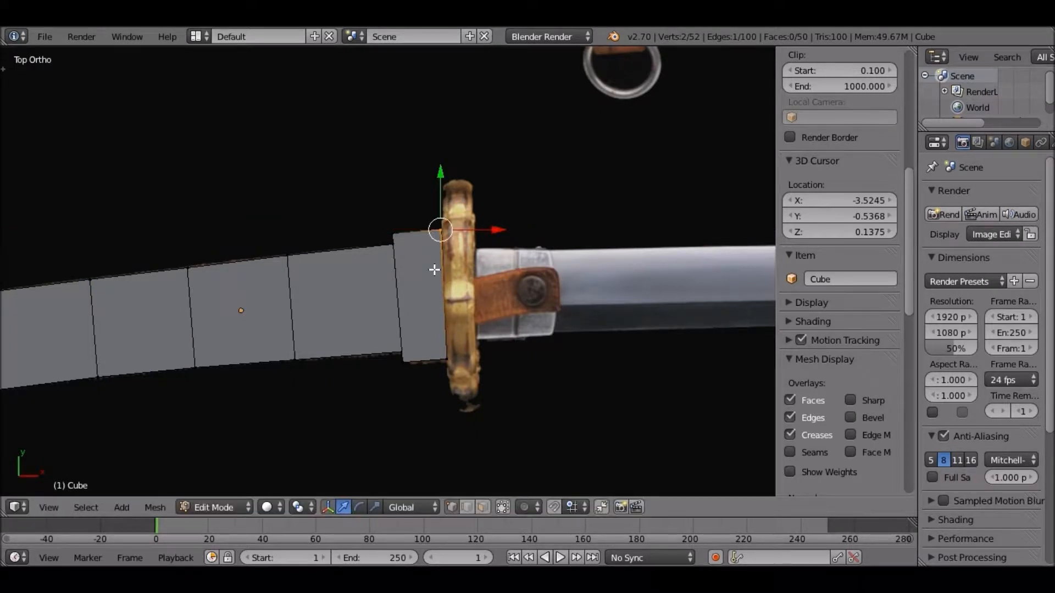
key("a")
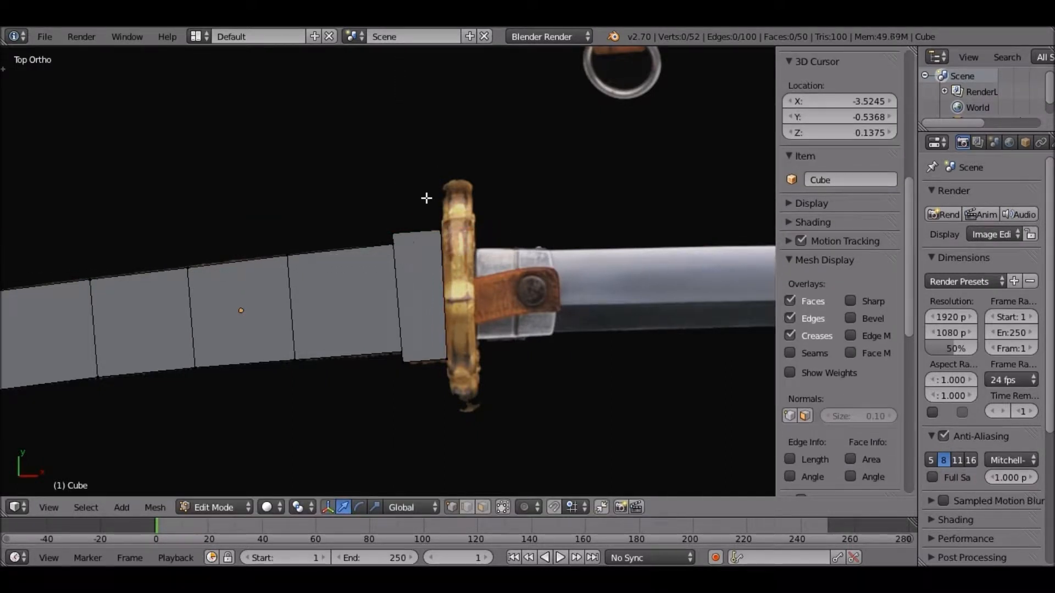
Step: Select the collar's four end vertices, extrude them in place and scale them up to the guard's full height
left_click_drag(425, 196, 490, 424)
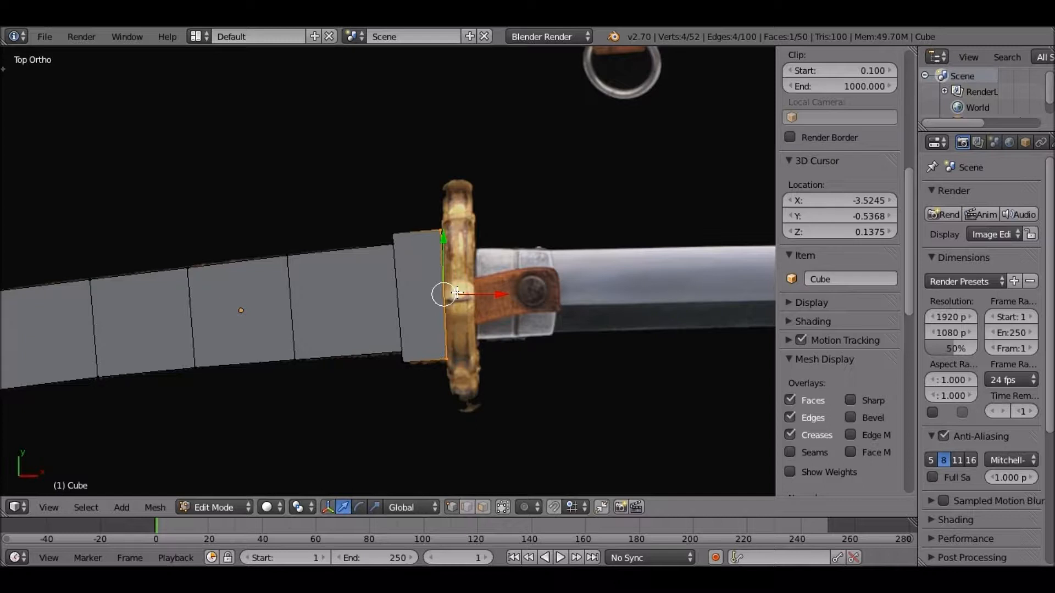
key("e")
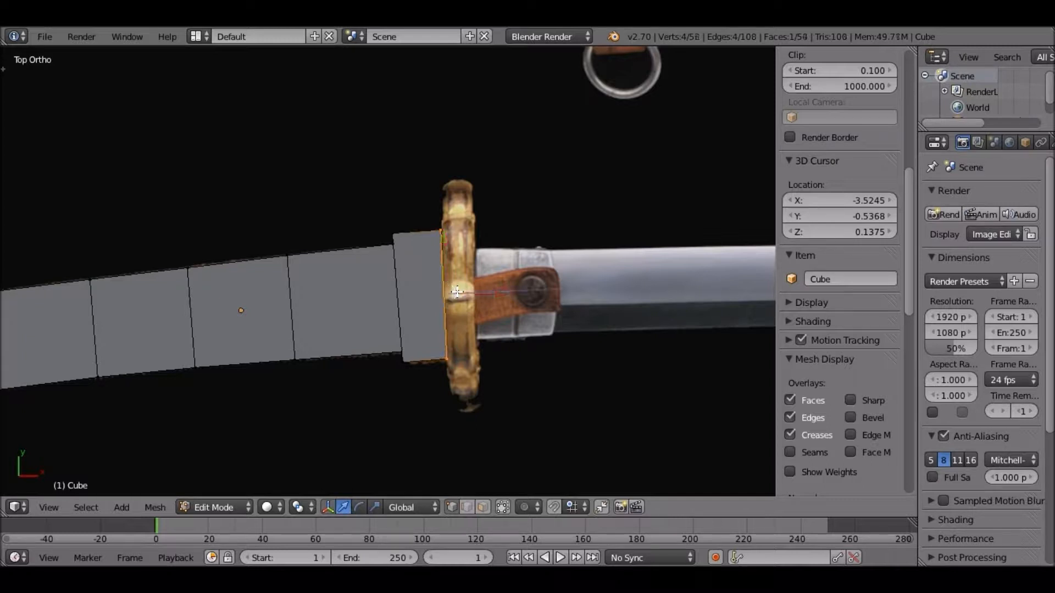
right_click(495, 301)
mouse_move(496, 301)
left_mouse_down()
mouse_move(521, 308)
mouse_move(499, 291)
left_mouse_up()
right_click(499, 291)
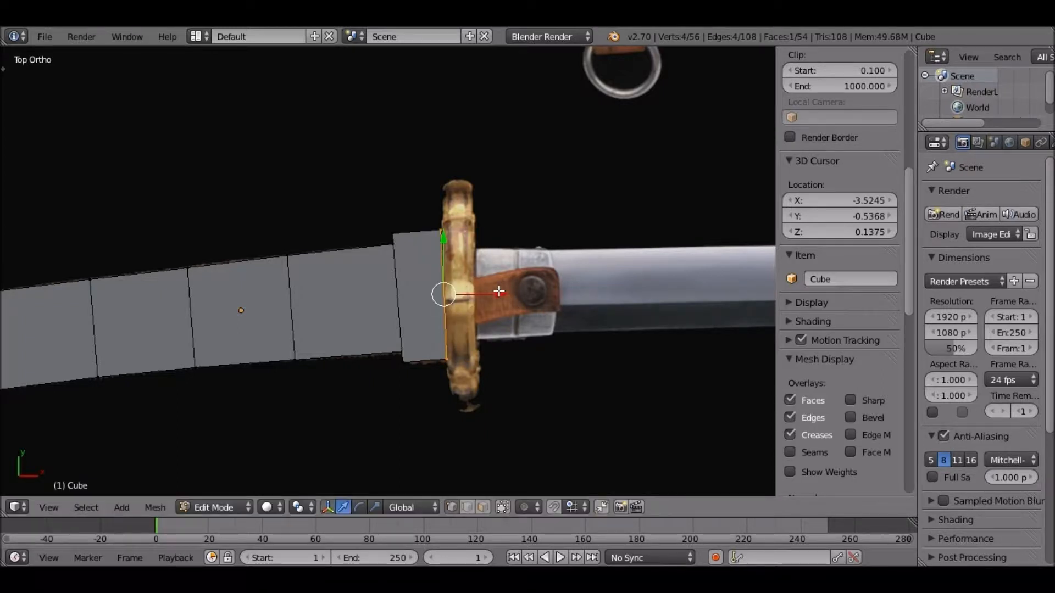
key("s")
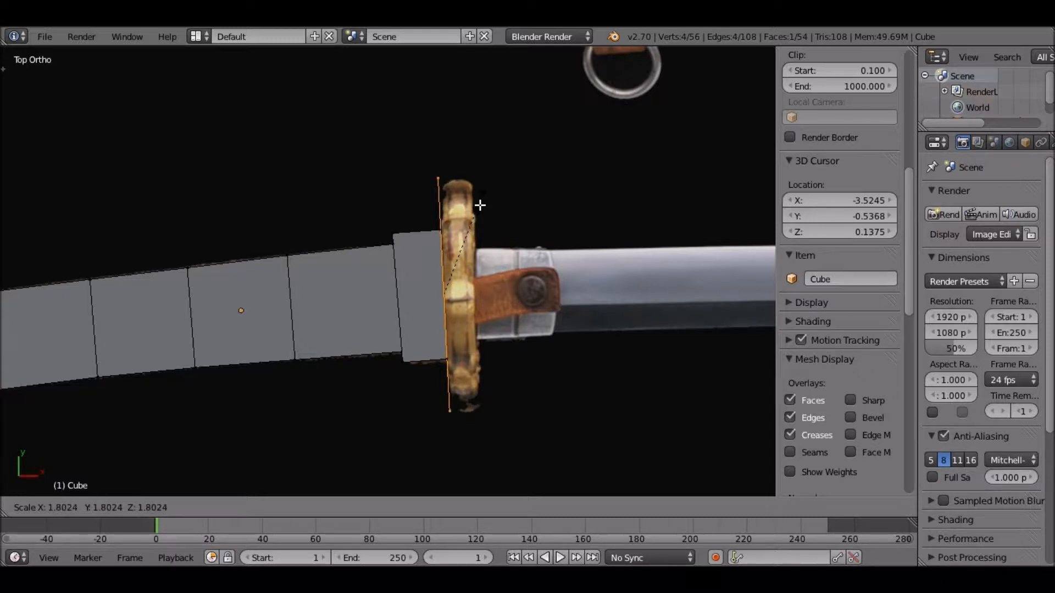
left_click(458, 337)
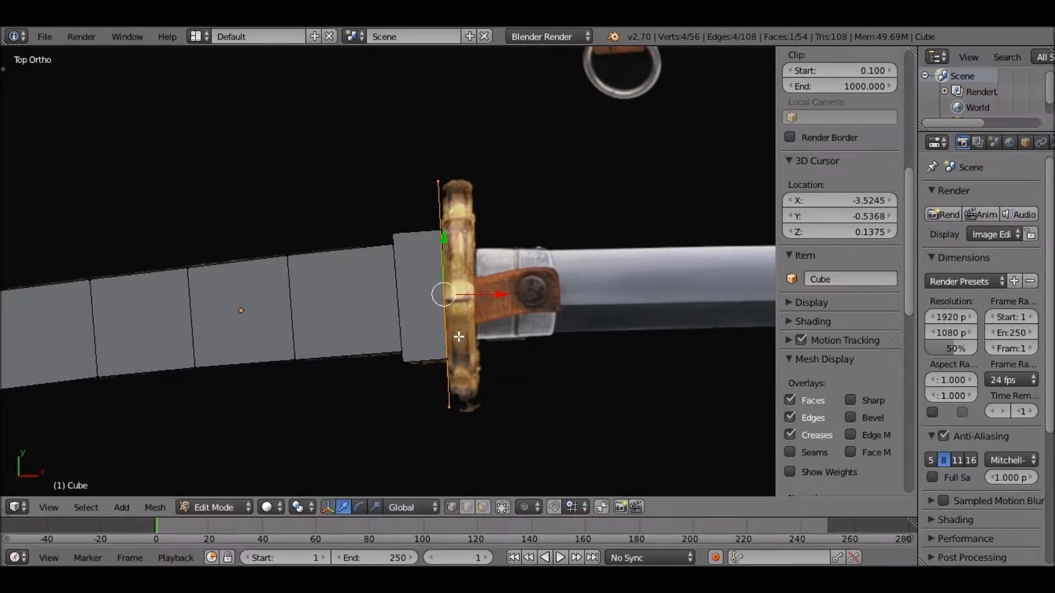
Step: Extrude the enlarged face through the guard's thickness to its blade-side edge
scroll(459, 336, "up", 2)
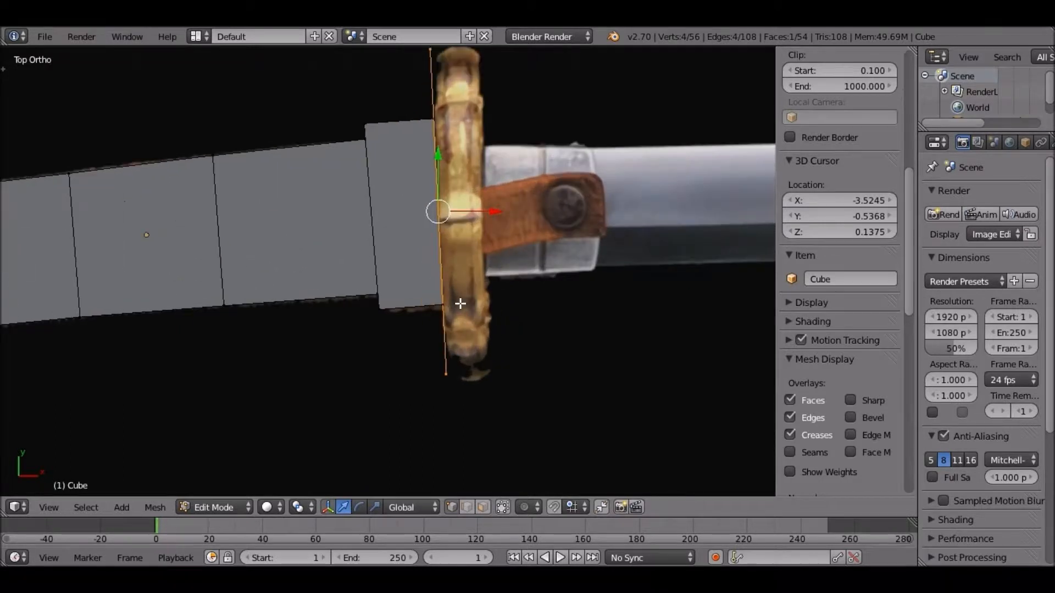
middle_click_drag(463, 318, 393, 337, "shift")
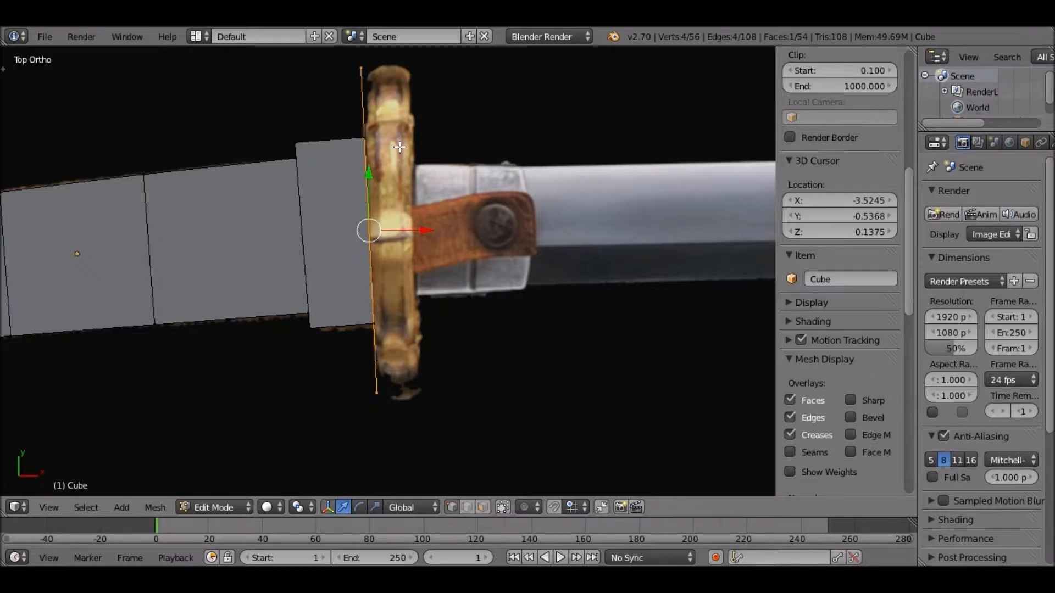
middle_click_drag(418, 173, 405, 185, "shift")
key("e")
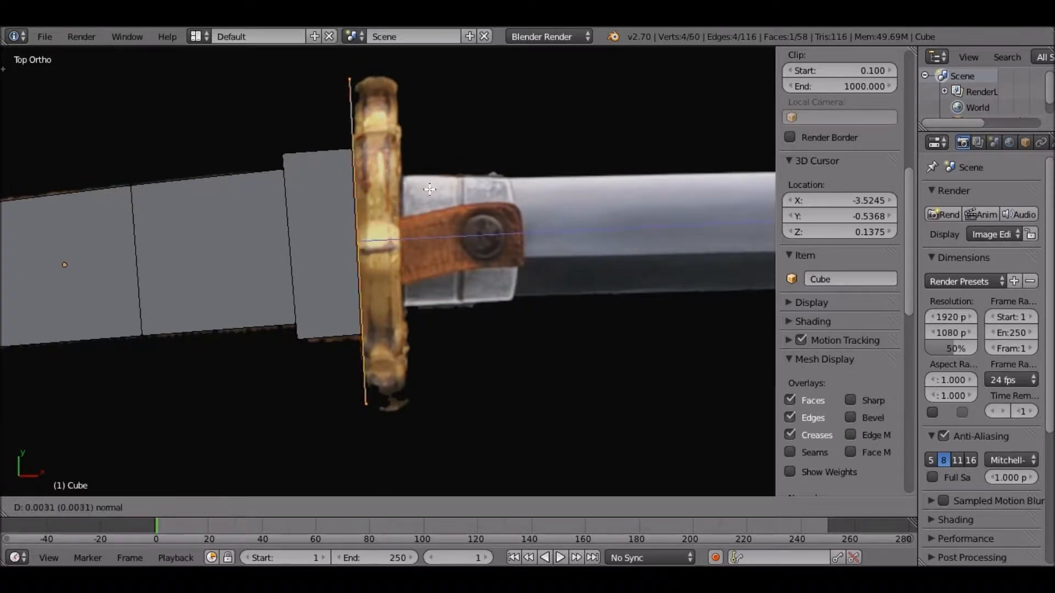
left_click(425, 223)
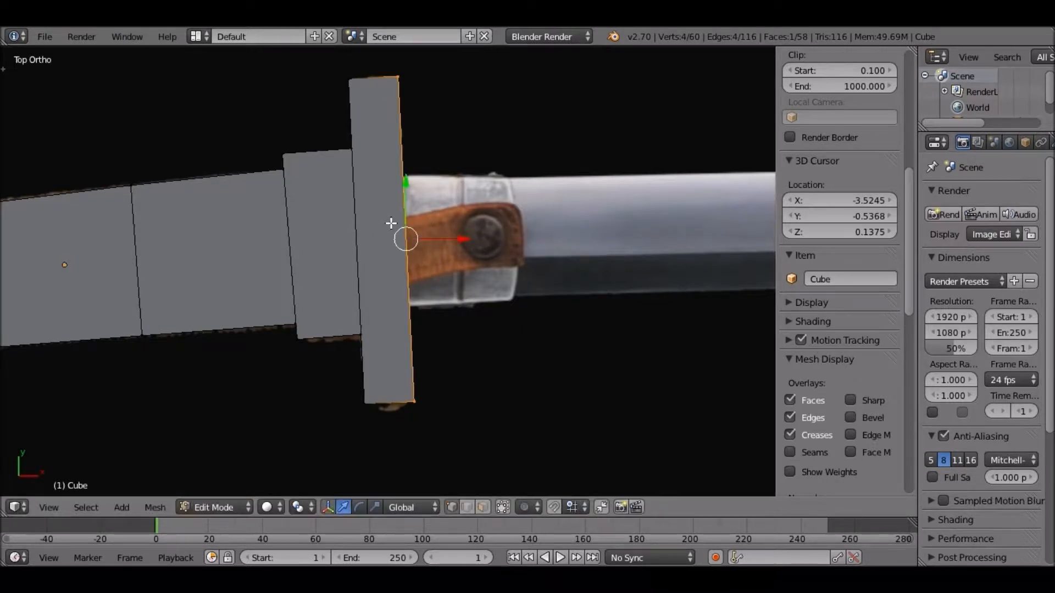
Step: Extrude the guard's blade-side face in place and scale it down to about 0.4 to match the metal blade collar's height
middle_click_drag(454, 226, 330, 182, "shift")
scroll(213, 176, "down", 4)
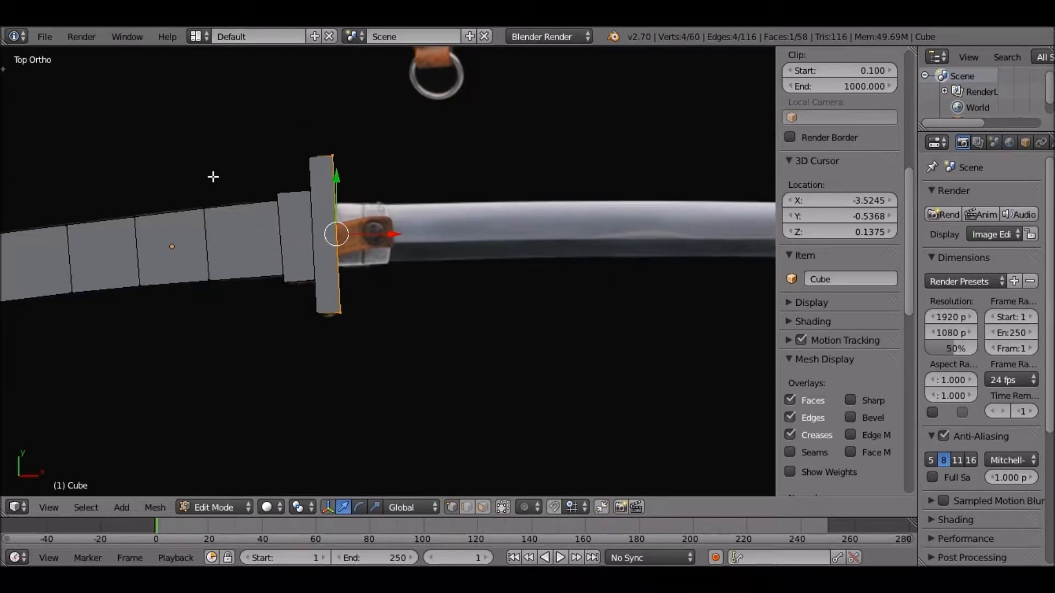
middle_click_drag(213, 177, 556, 167, "shift")
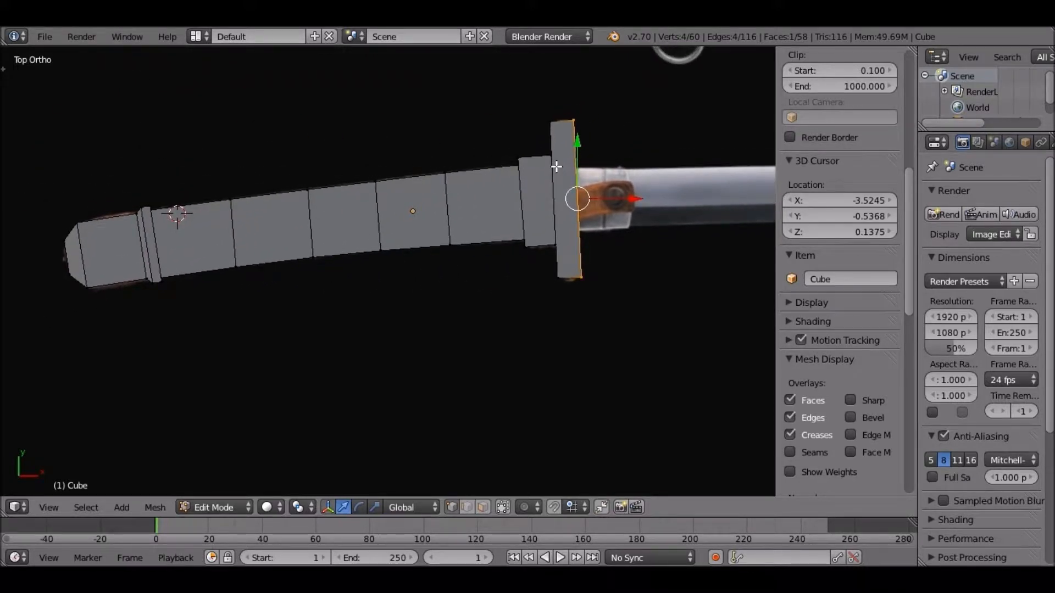
middle_click_drag(557, 166, 273, 192, "shift")
scroll(381, 212, "up", 4)
middle_click_drag(375, 255, 405, 308, "shift")
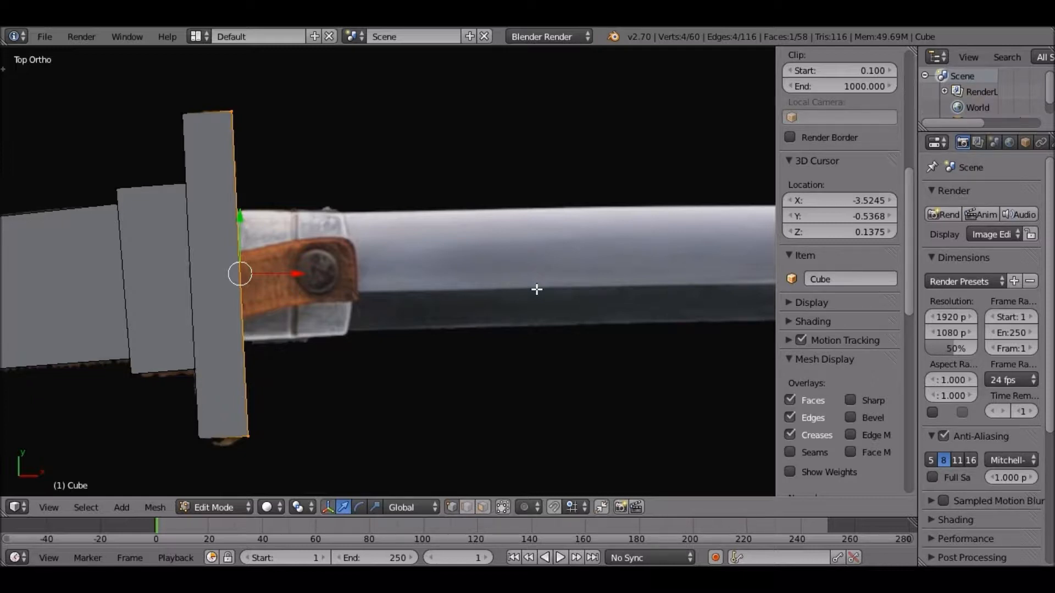
key("s")
right_click(633, 343)
key("e")
right_click(656, 360)
key("s")
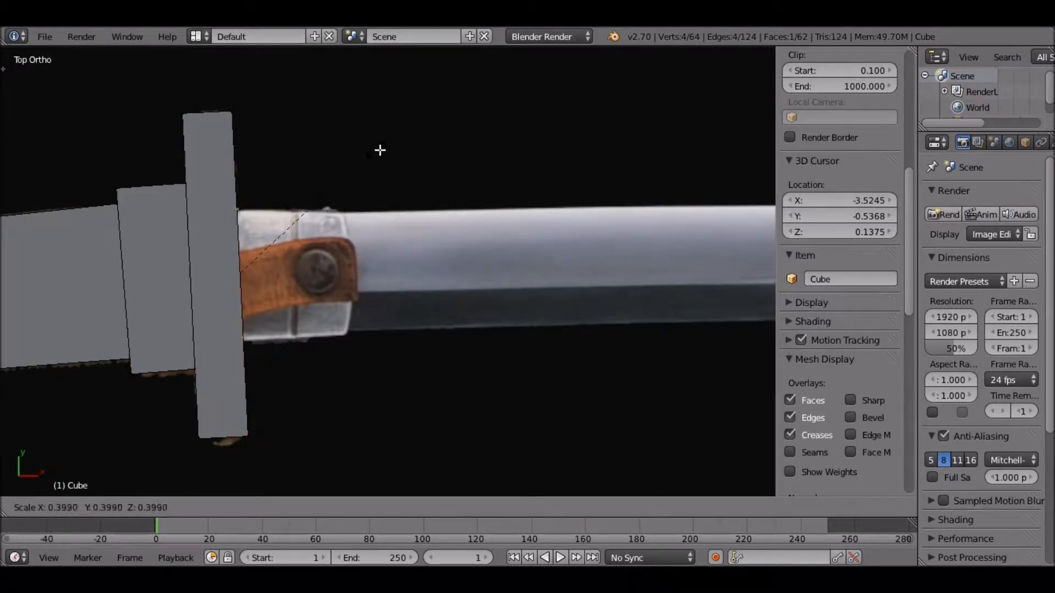
left_click(359, 265)
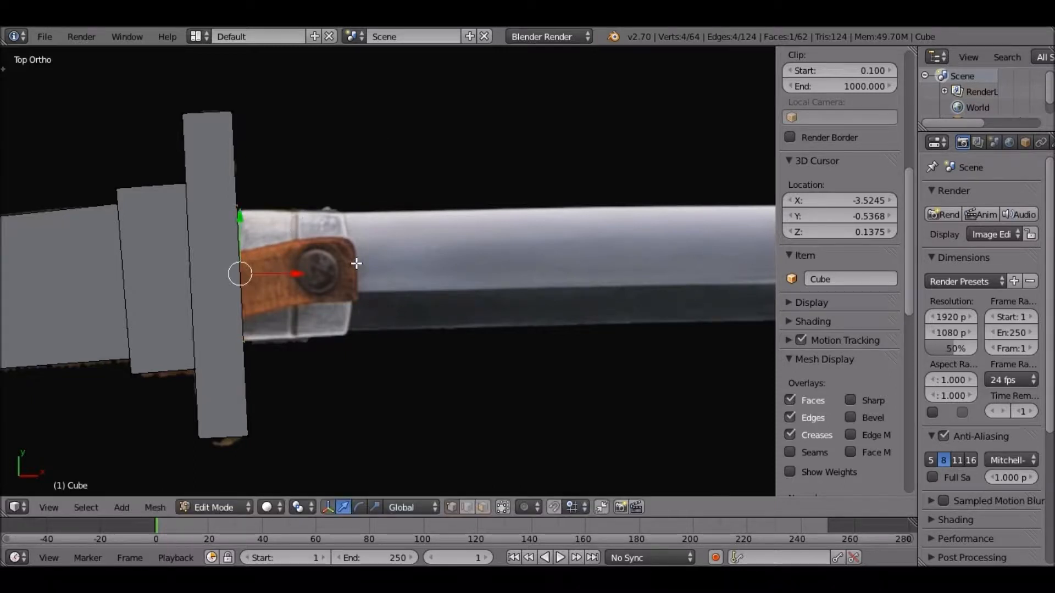
Step: Extrude the reduced face along the metal blade collar to just before its far end and adjust the end slightly along Y
middle_click_drag(380, 266, 365, 262, "shift")
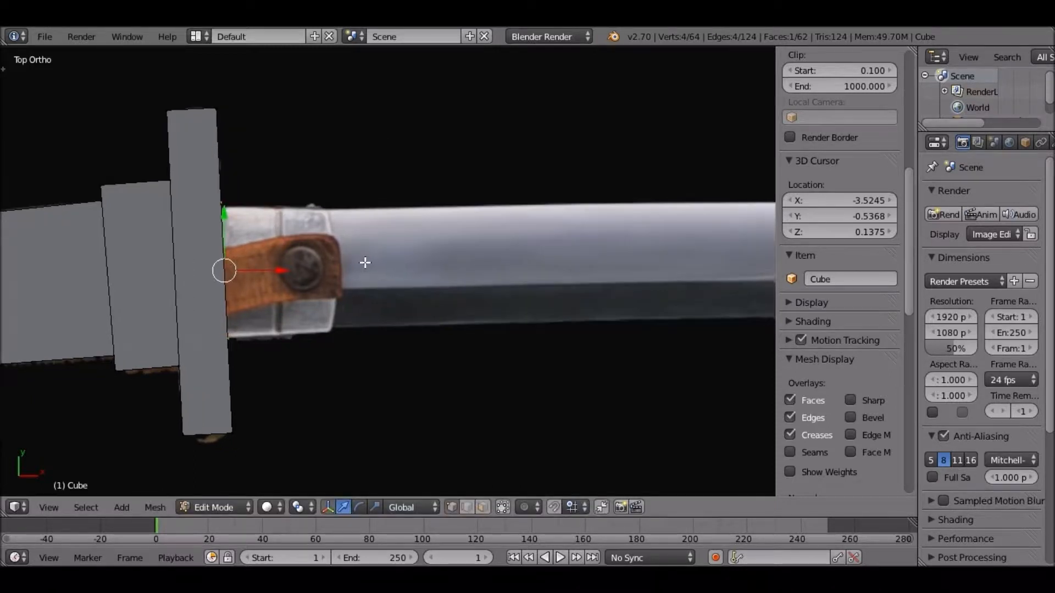
key("e")
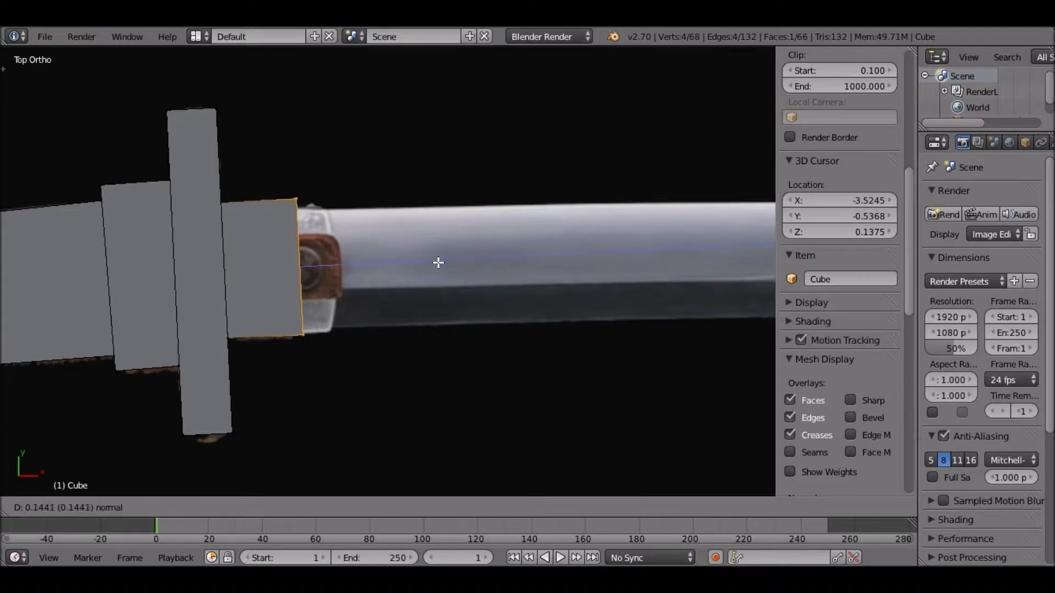
left_click(448, 263)
left_click(319, 211)
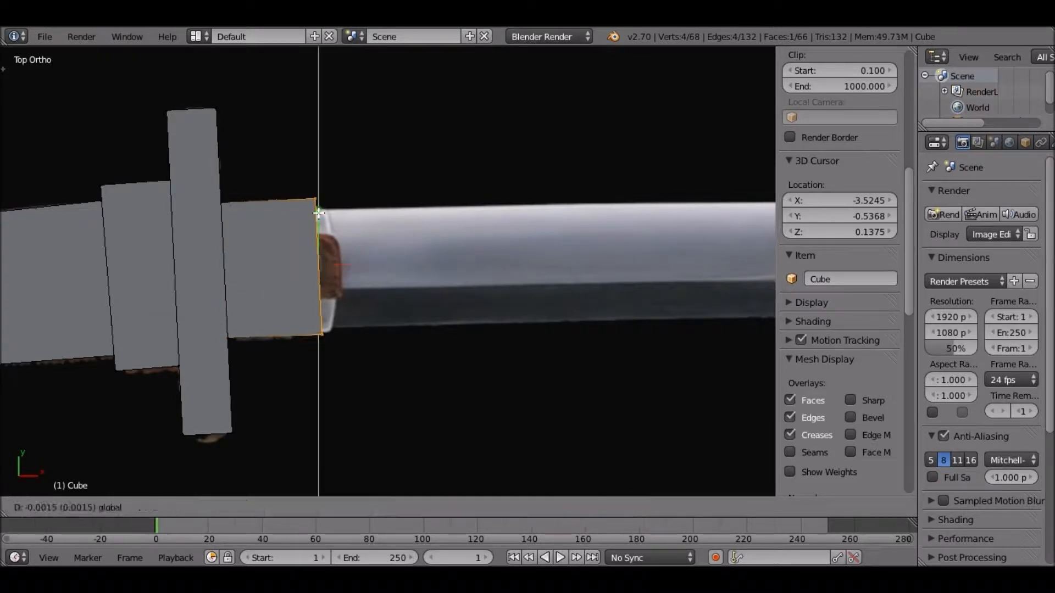
left_click(359, 189)
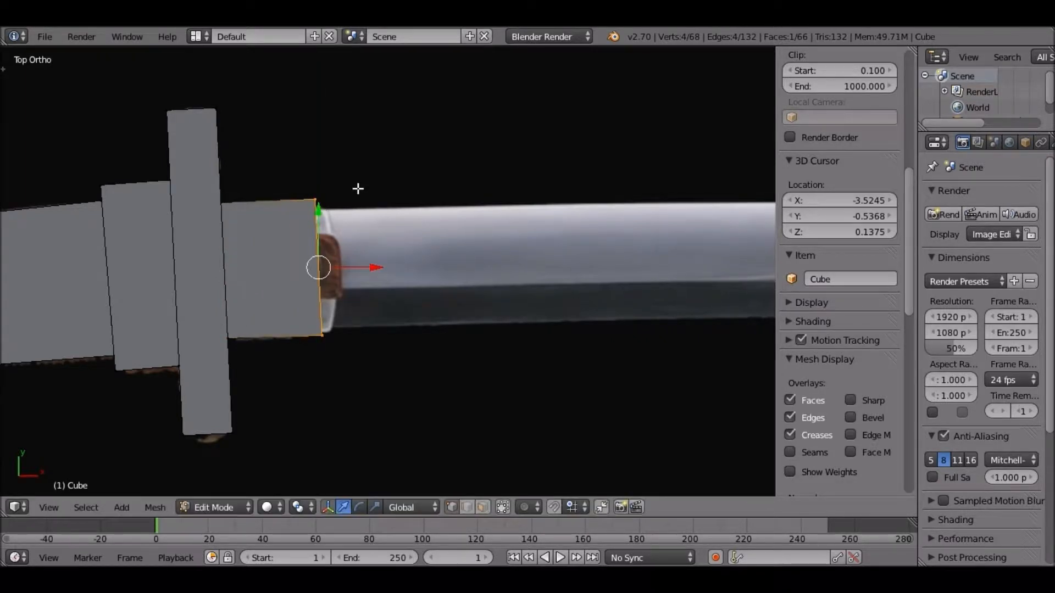
key("e")
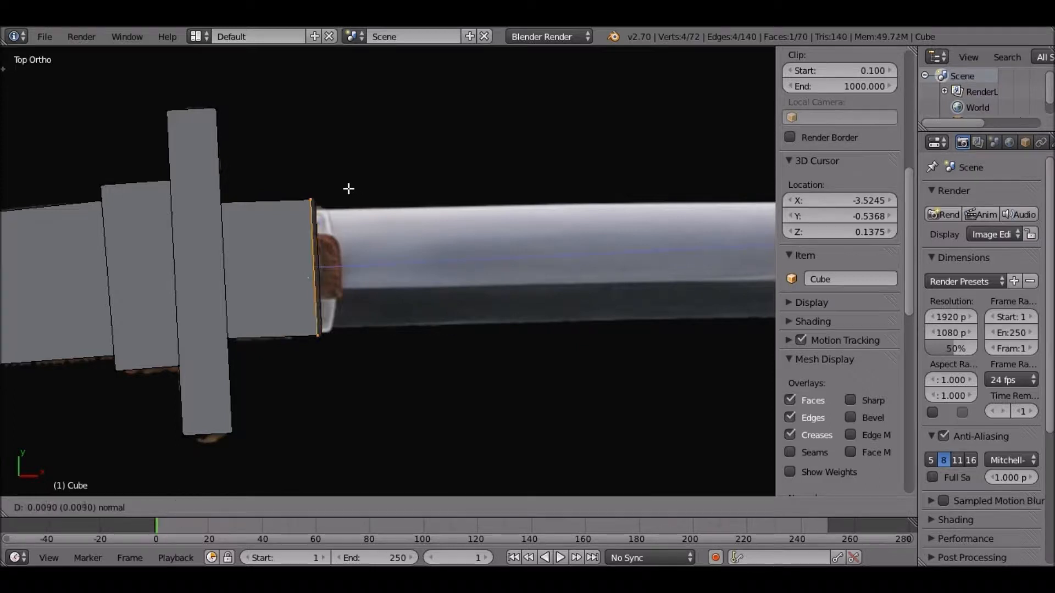
right_click(353, 189)
key("ctrl+z")
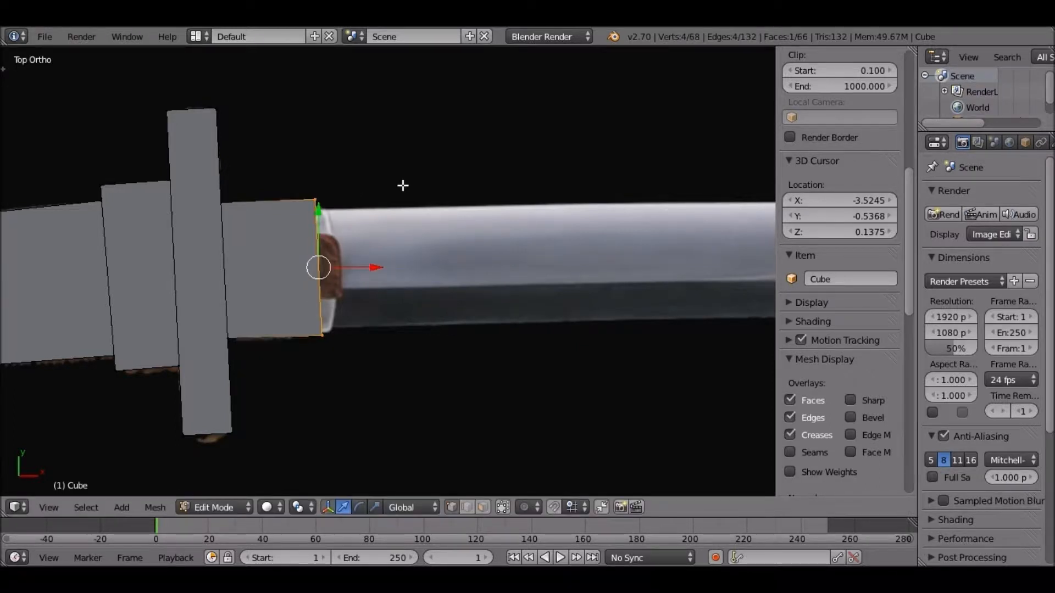
Step: Scale the metal blade collar's end face to about 0.89 and lower its bottom edge along Y to the collar's outline
key("s")
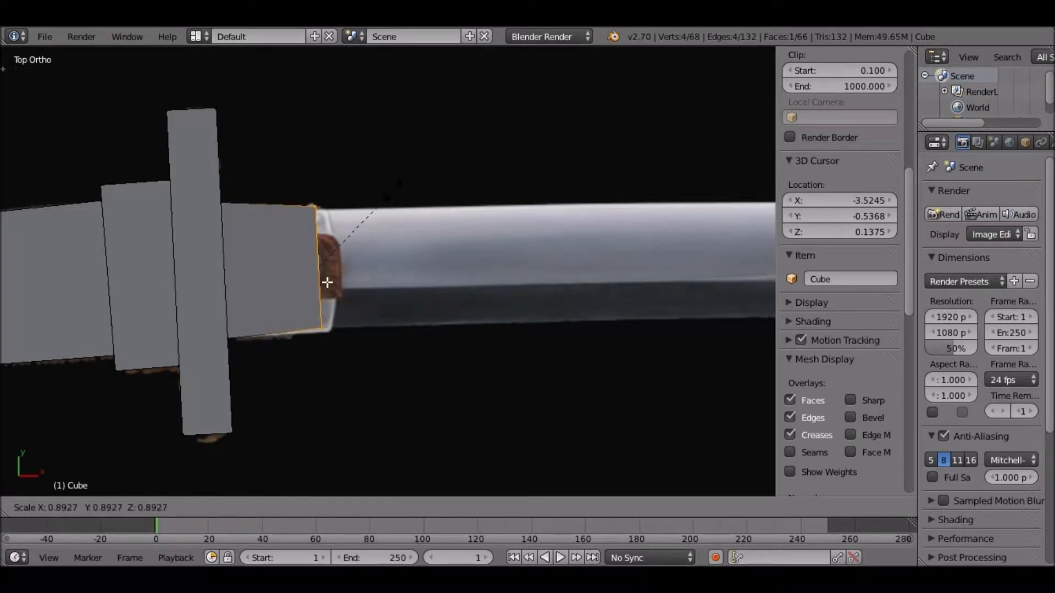
left_click(327, 282)
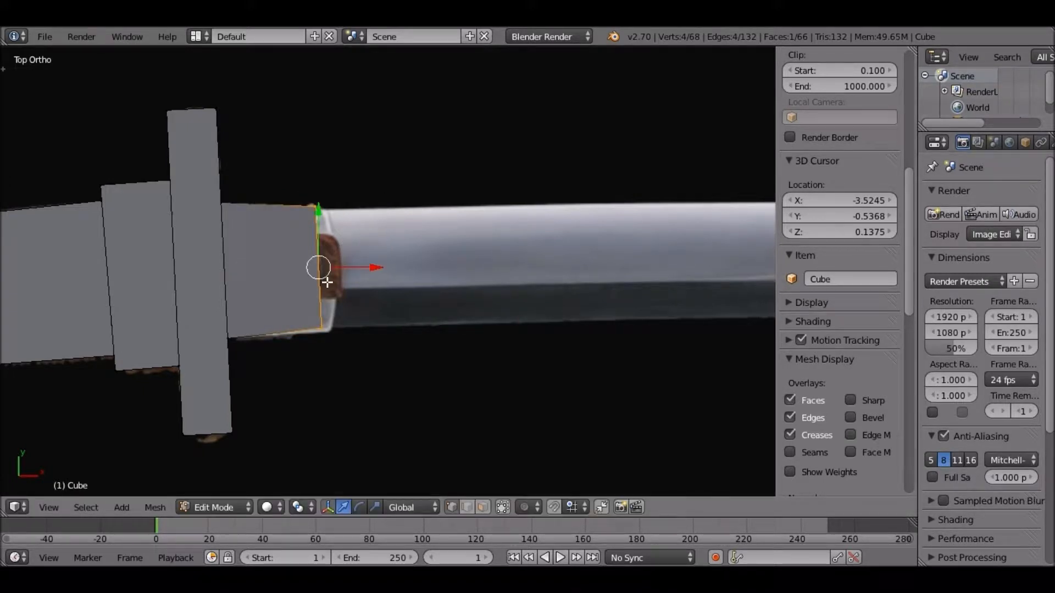
right_click(332, 317)
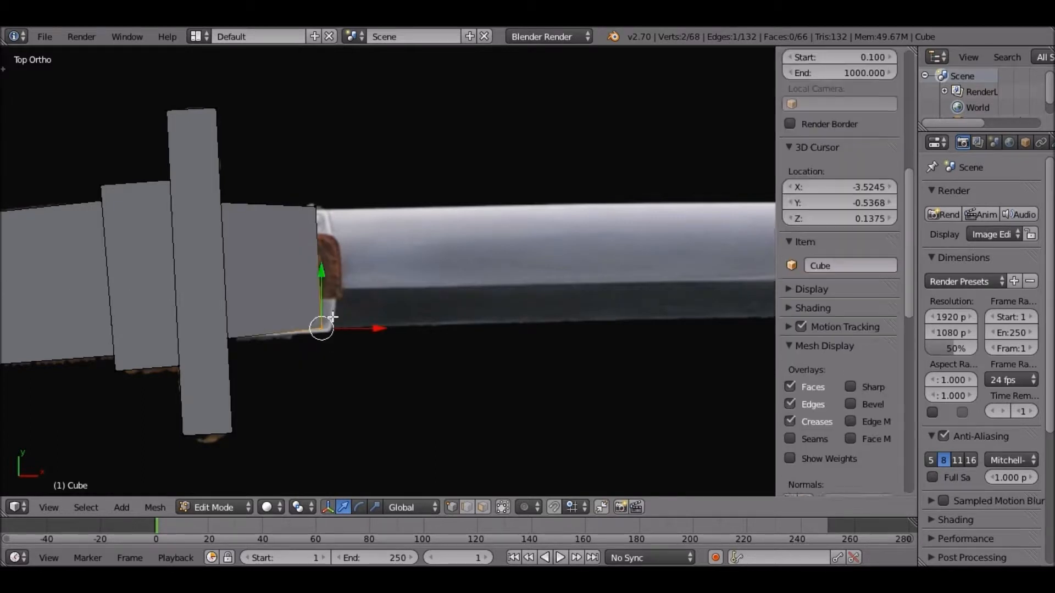
left_click_drag(324, 288, 310, 235)
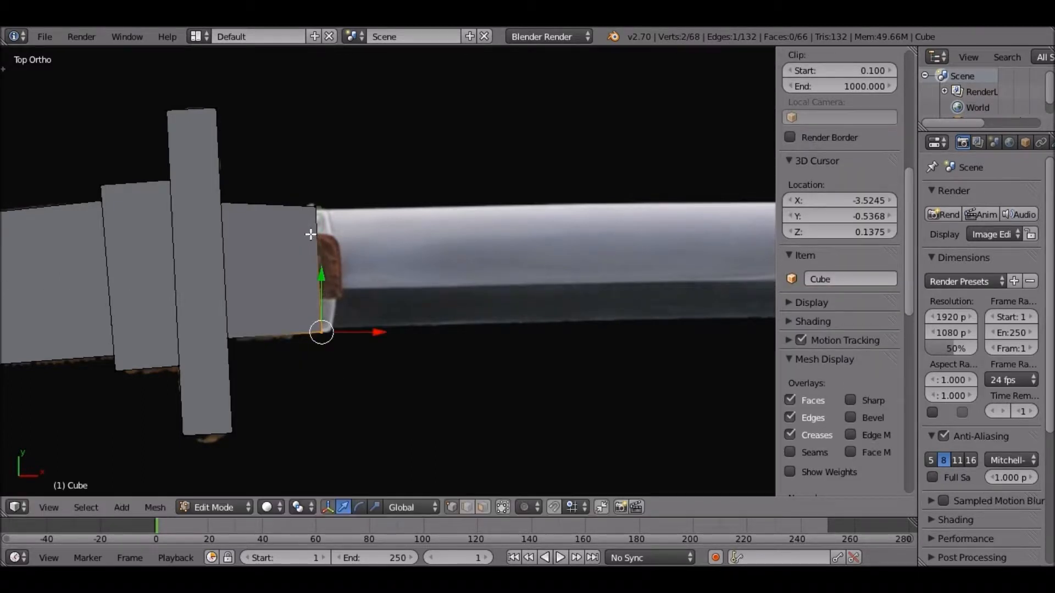
key("a")
key("b")
left_click_drag(284, 176, 317, 213)
key("a")
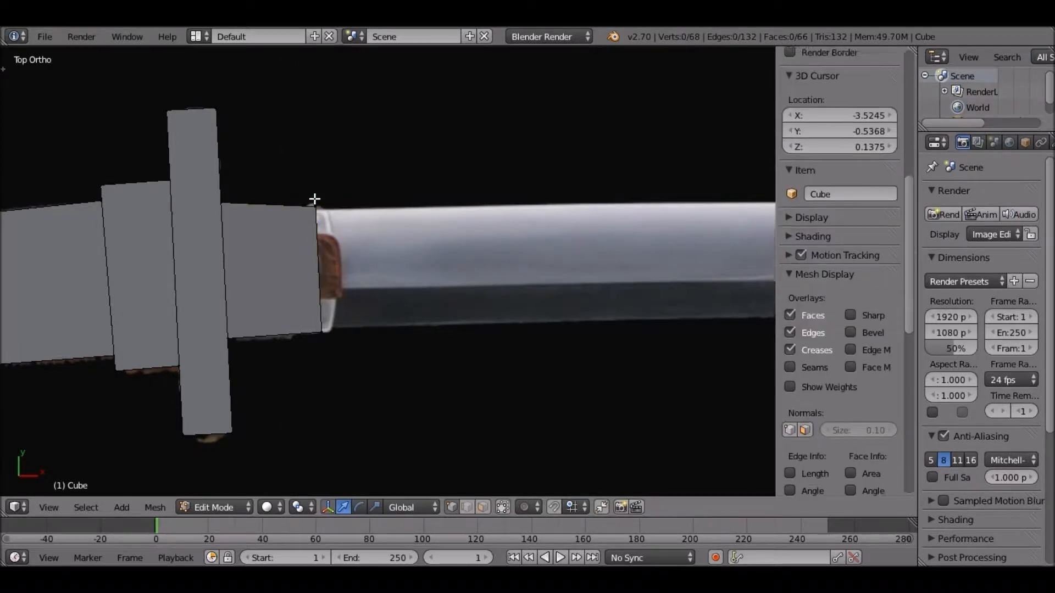
Step: Select the collar's four end vertices, nudge them toward the blade and extrude a short segment to the collar's tip
key("b")
left_click_drag(295, 177, 332, 337)
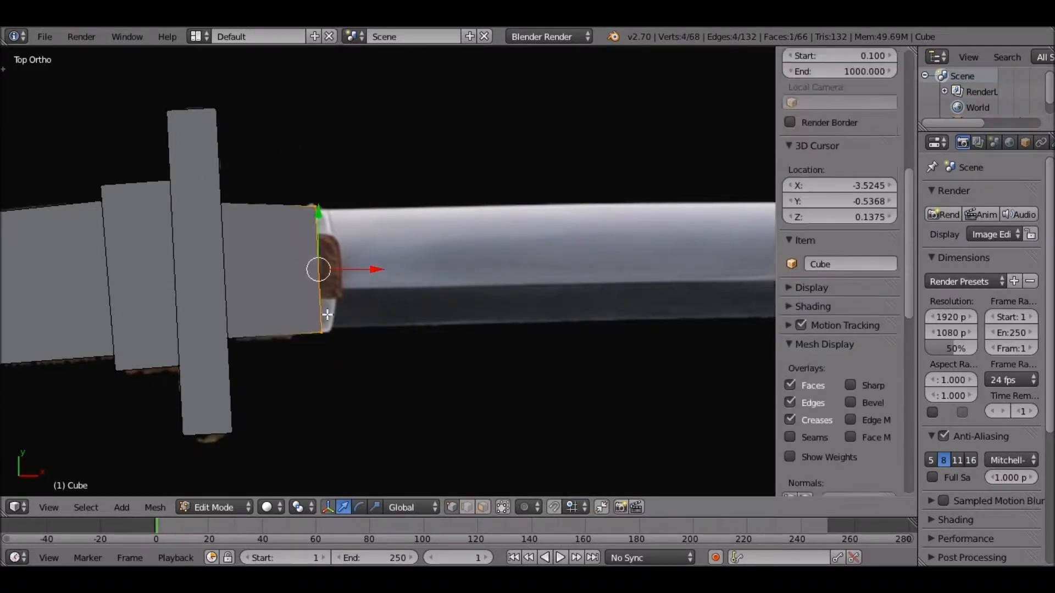
left_click_drag(371, 276, 374, 276)
key("e")
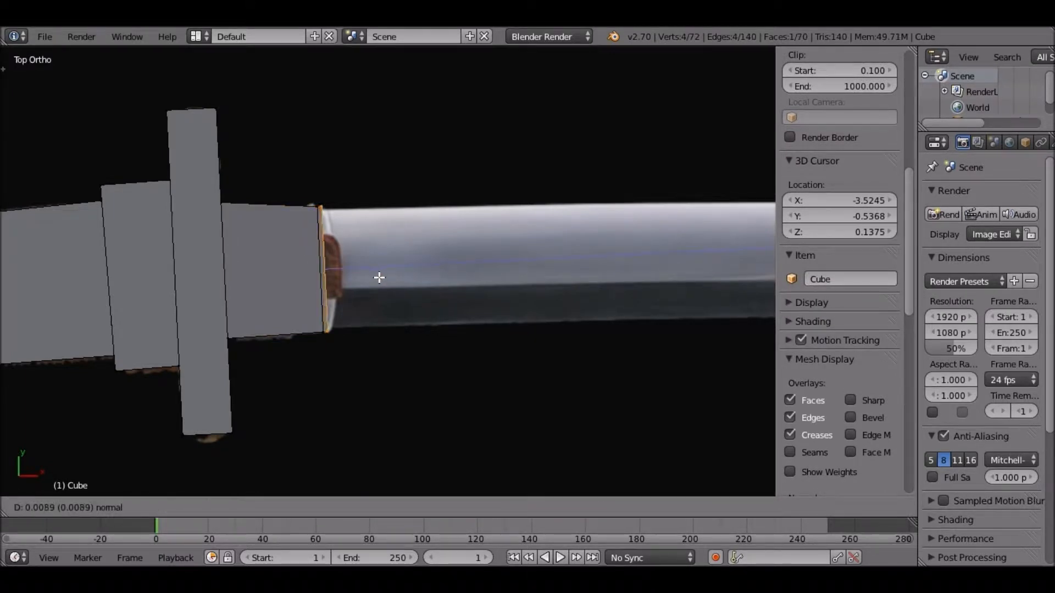
left_click(388, 281)
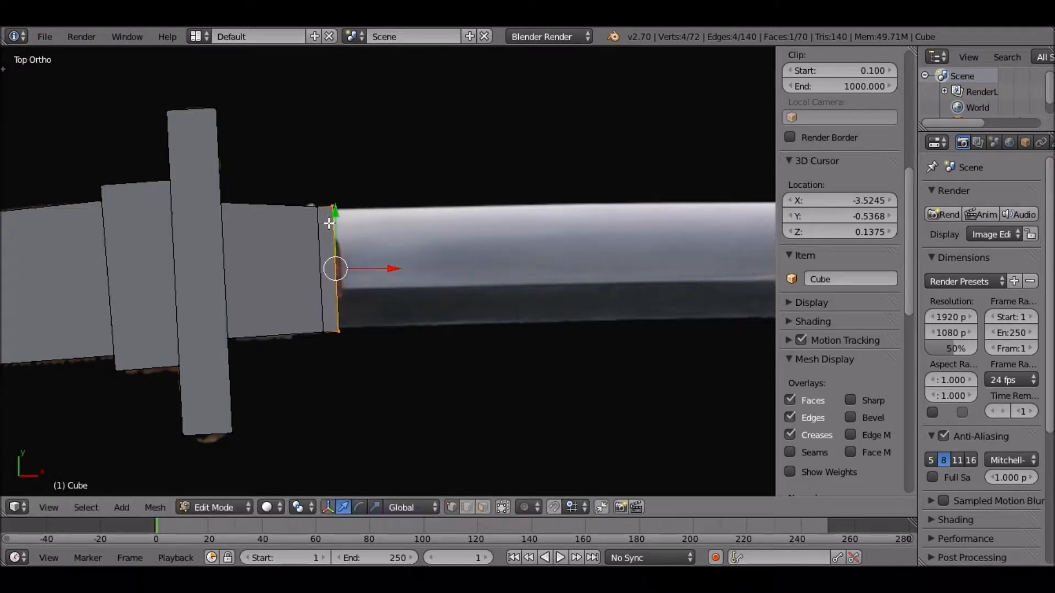
Step: Try moving the upper edge of the collar's new end down along Y to follow its slanted tip
key("a")
key("b")
left_click_drag(318, 178, 349, 231)
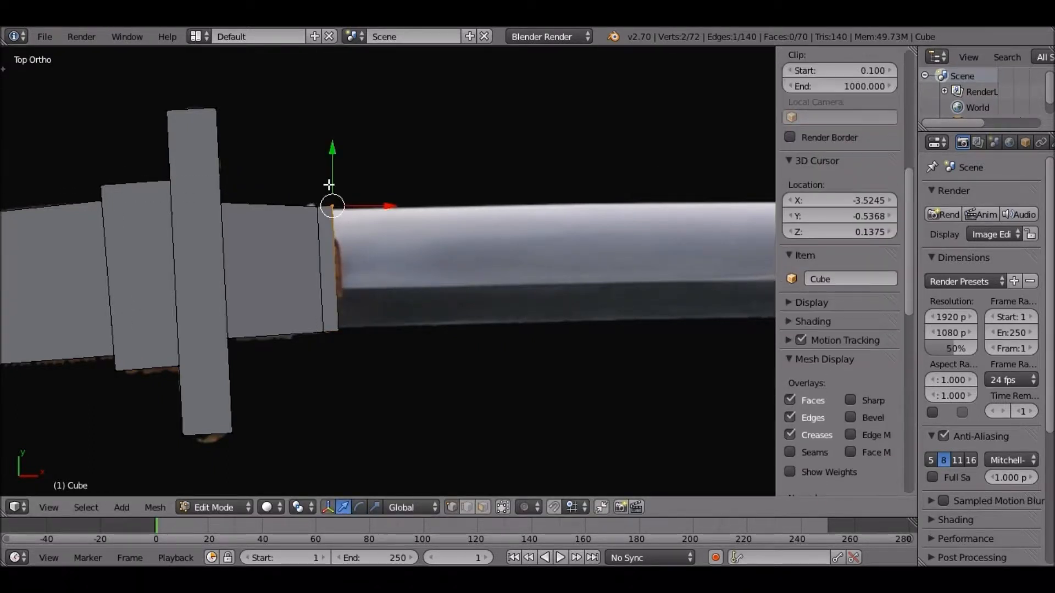
key("g")
key("y")
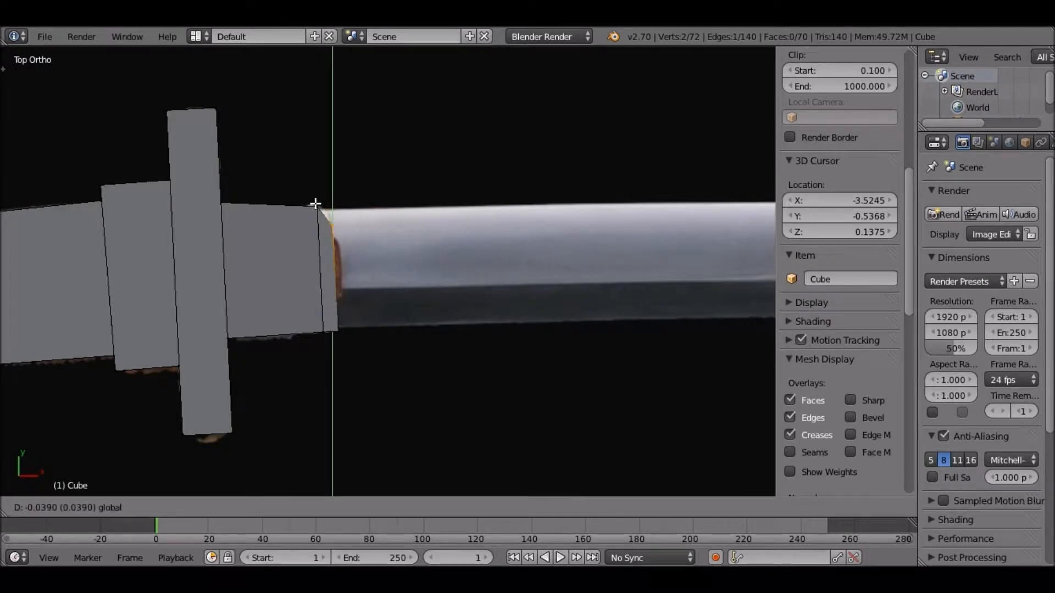
left_click(312, 203)
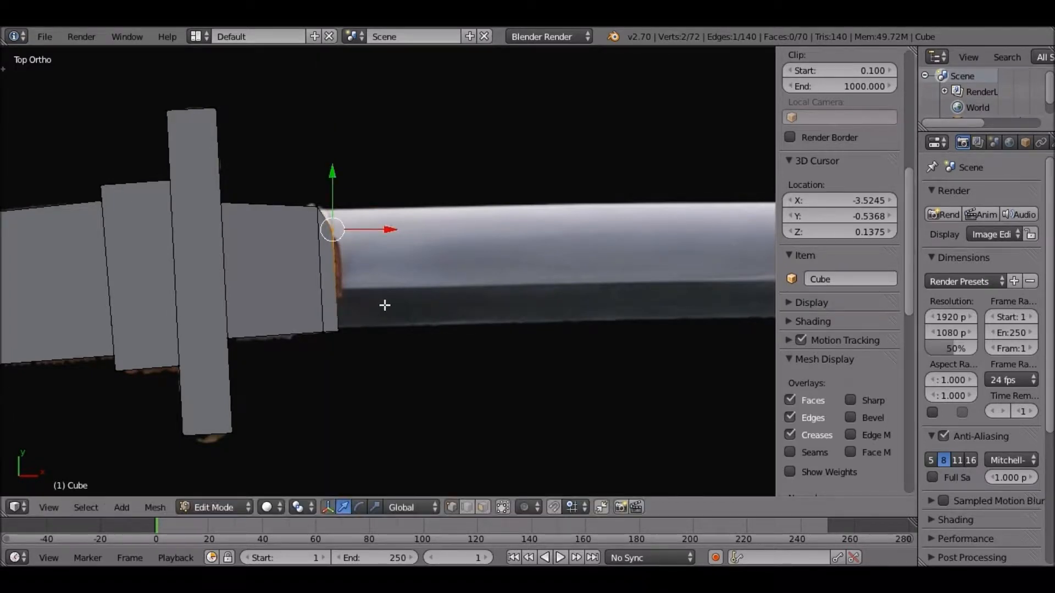
Step: Try repositioning the lower edge of the collar's end along Y and X to follow the rounded tip
middle_click_drag(367, 331, 386, 302, "shift")
key("a")
key("b")
left_click_drag(353, 323, 383, 275)
key("g")
key("y")
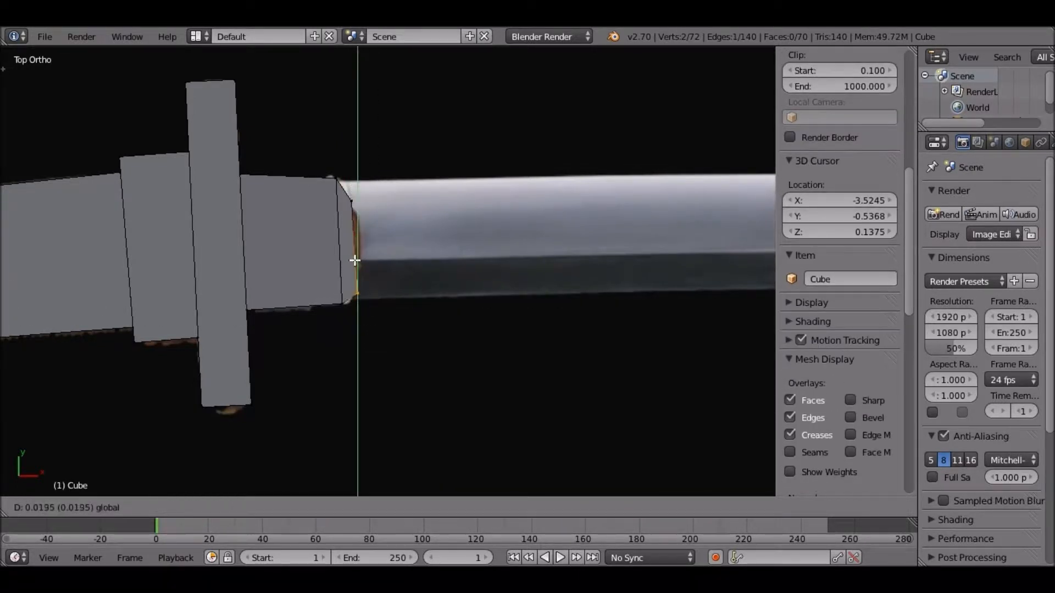
left_click(380, 263)
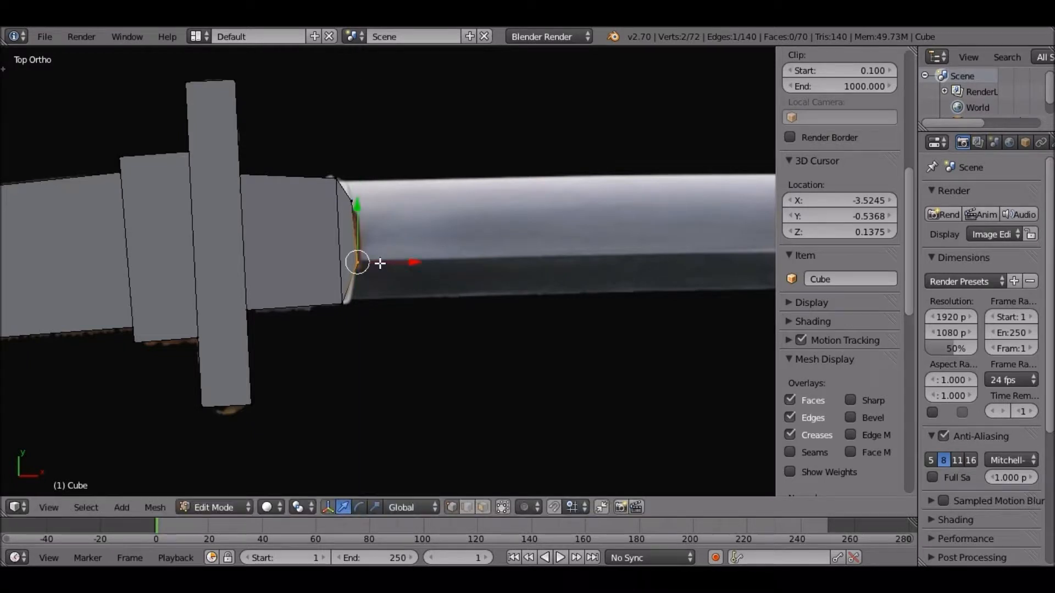
key("g")
key("x")
left_click_drag(353, 247, 353, 253)
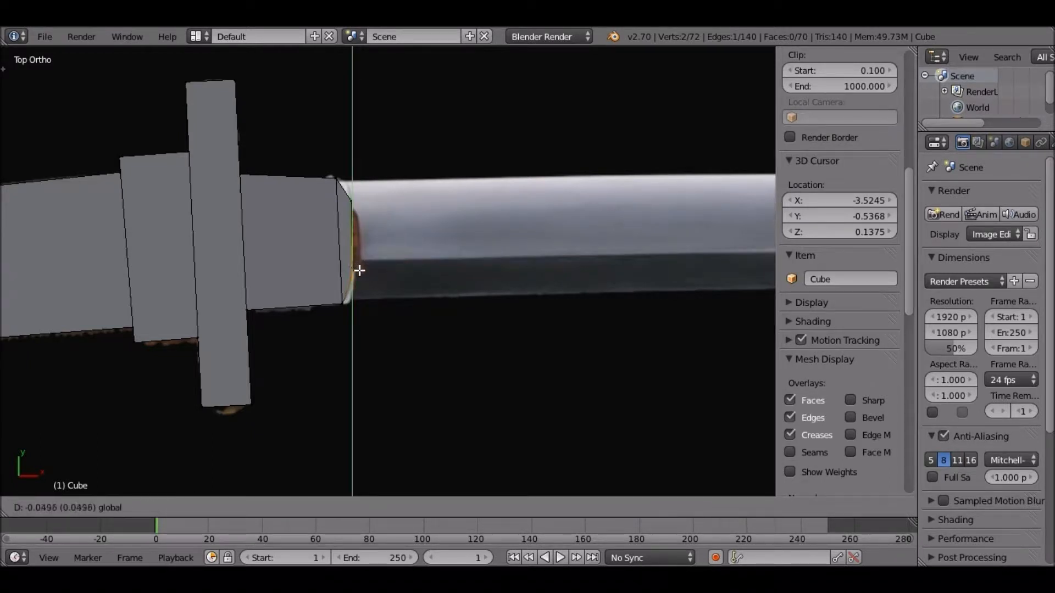
left_click_drag(357, 249, 353, 287)
Step: Undo the moves of the collar end's upper and lower edges, restoring the plain extruded segment
middle_click_drag(353, 288, 500, 132, "shift")
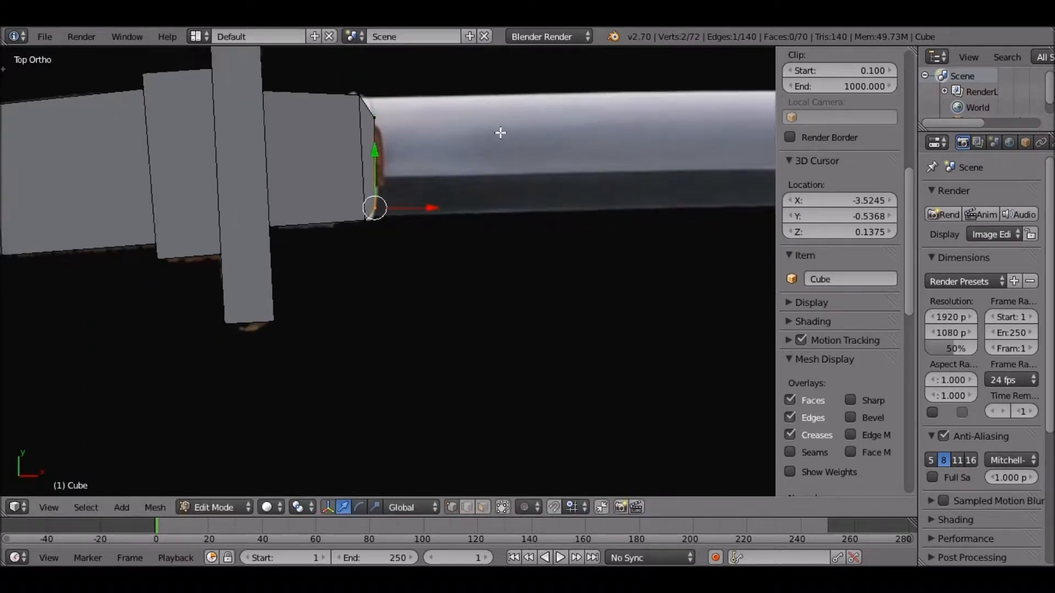
scroll(494, 156, "up", 2)
scroll(492, 165, "down", 2)
scroll(492, 166, "down", 3)
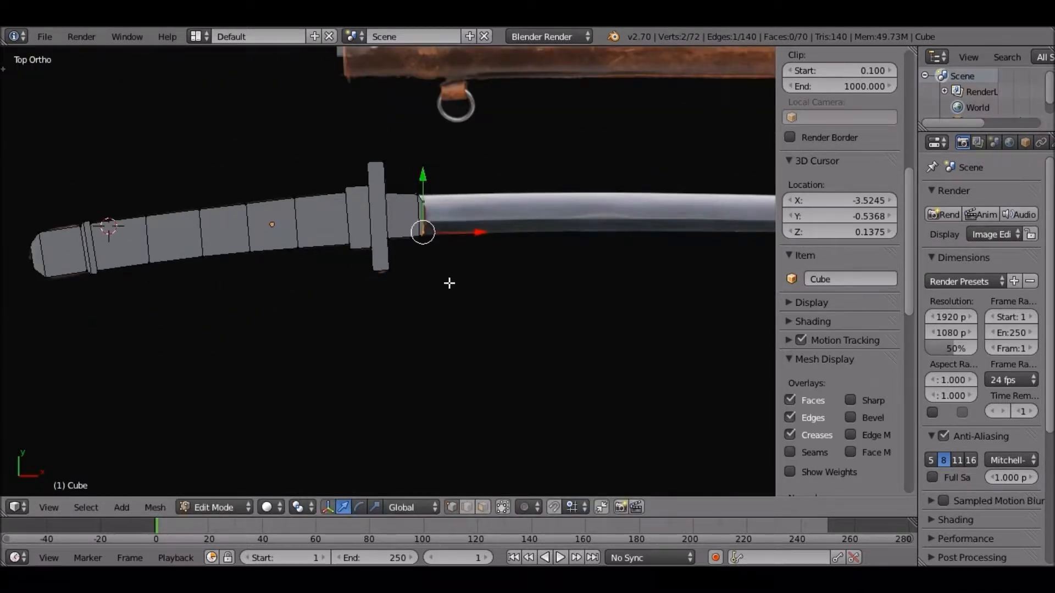
scroll(449, 283, "up", 5)
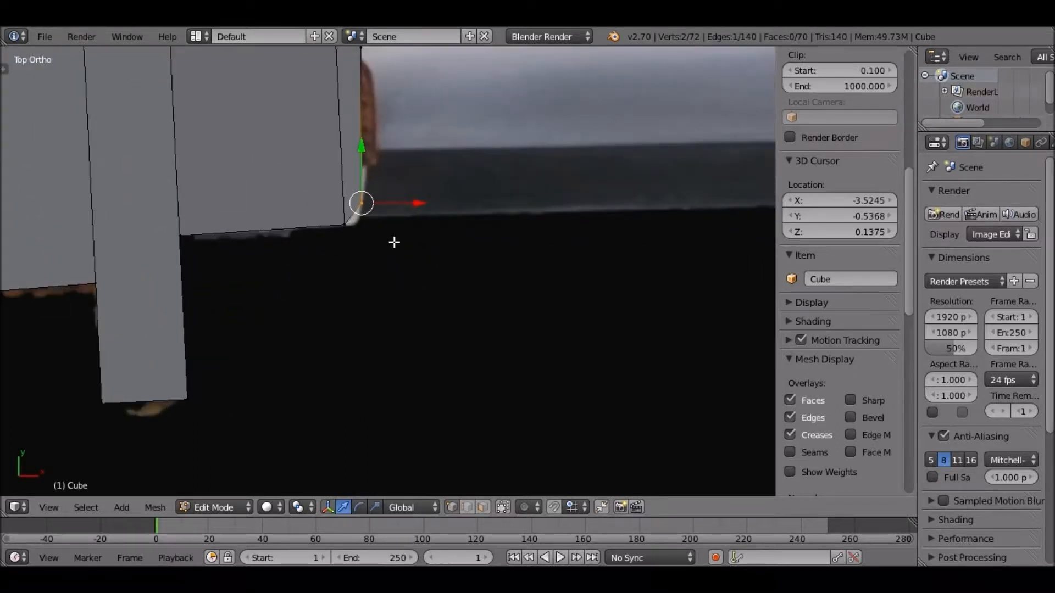
scroll(394, 242, "up", 1, "shift")
key("ctrl+z")
key("ctrl+z")
key("ctrl+z")
key("ctrl+z")
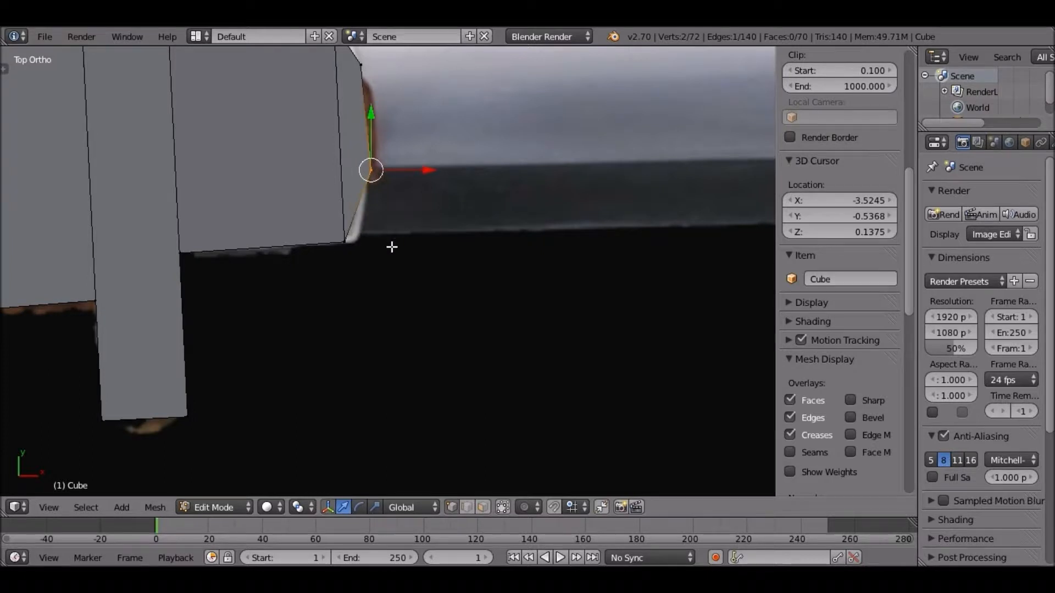
key("ctrl+z")
key("ctrl+z")
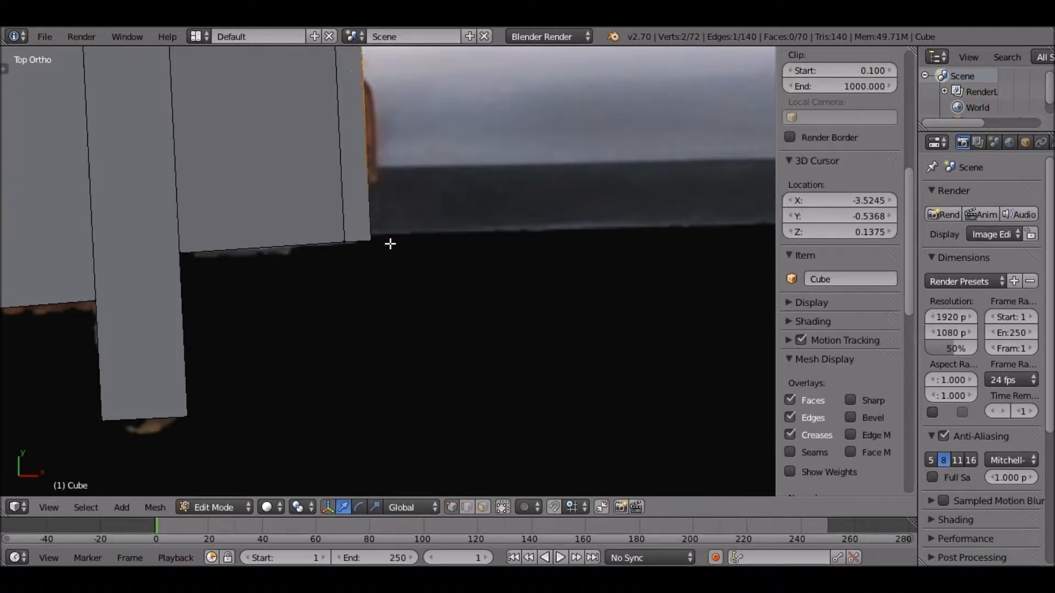
Step: Select only the four vertices of the outermost end face and move them along X far out over the blade
scroll(389, 243, "down", 2)
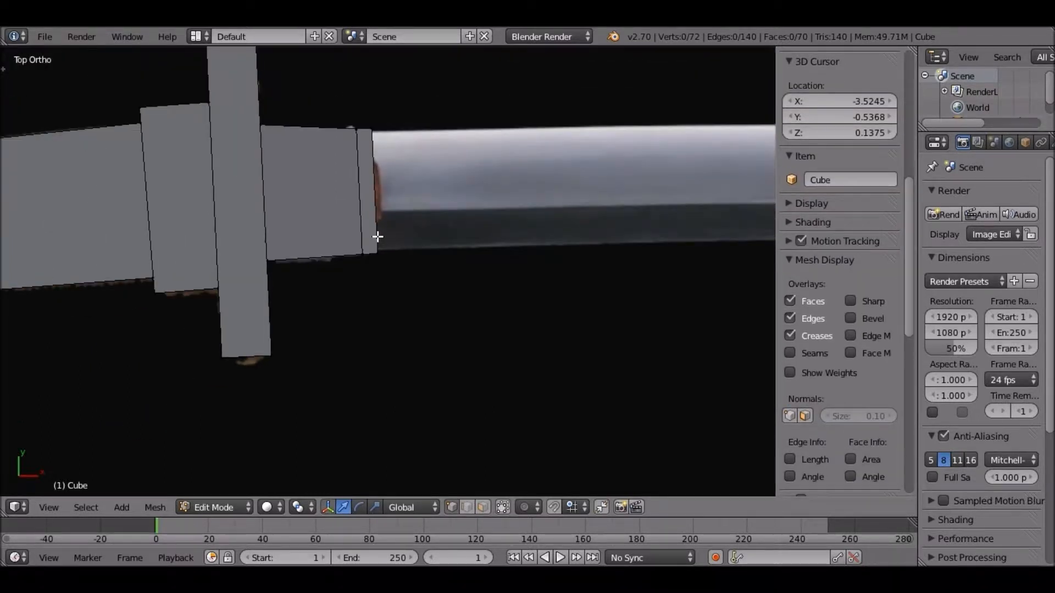
key("b")
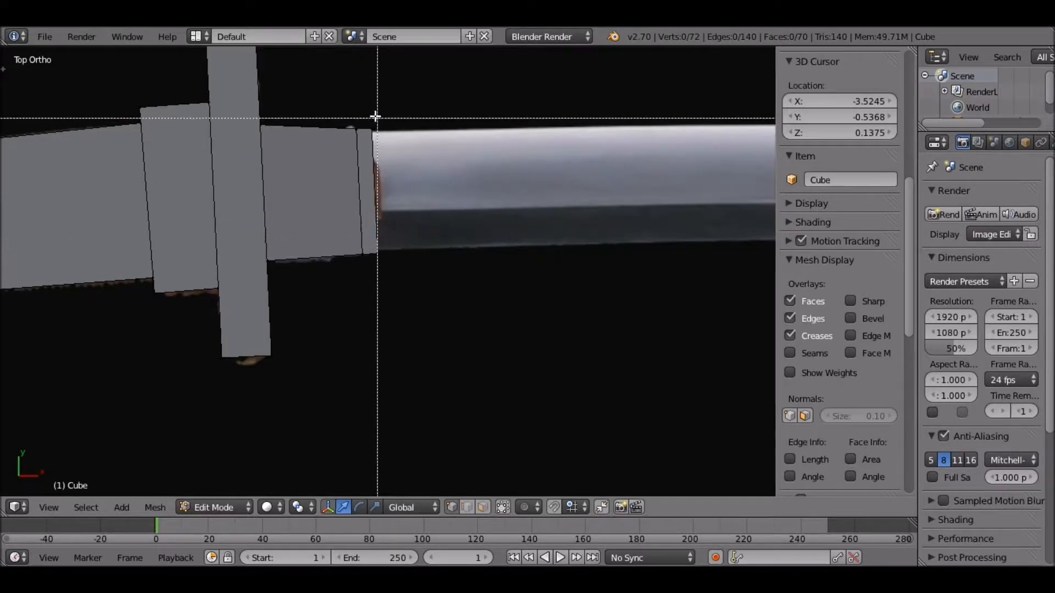
left_click_drag(362, 116, 445, 297)
key("b")
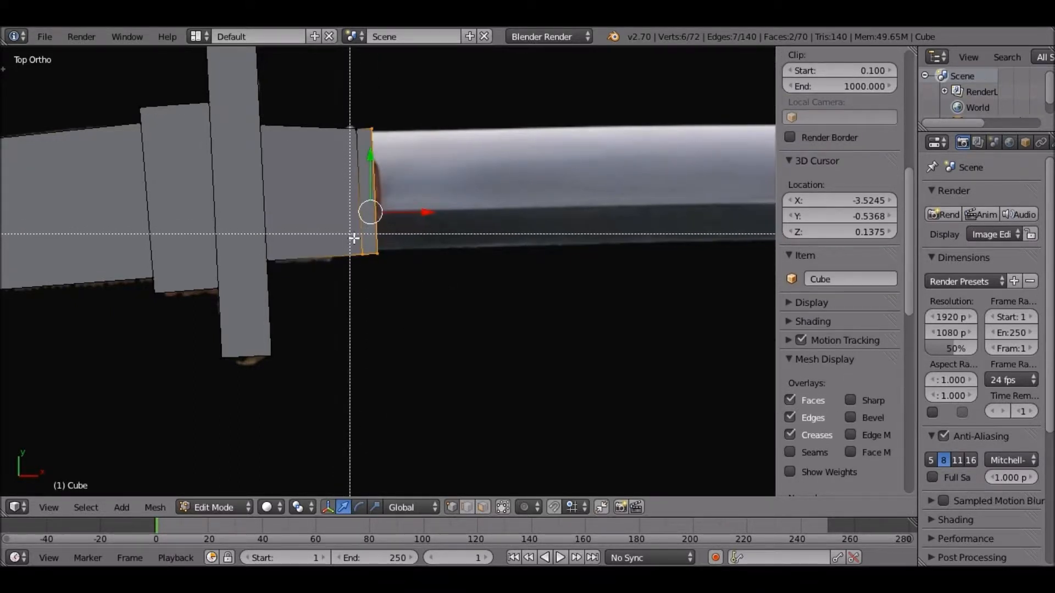
middle_click_drag(356, 243, 371, 279)
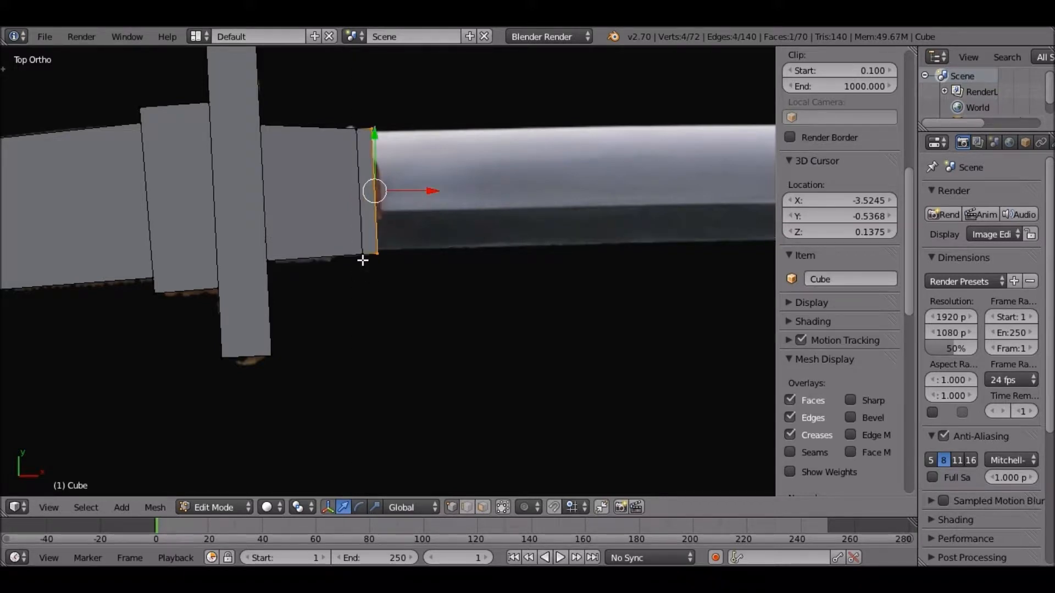
scroll(363, 258, "up", 2)
scroll(362, 258, "up", 3, "shift")
scroll(387, 258, "up", 2, "shift")
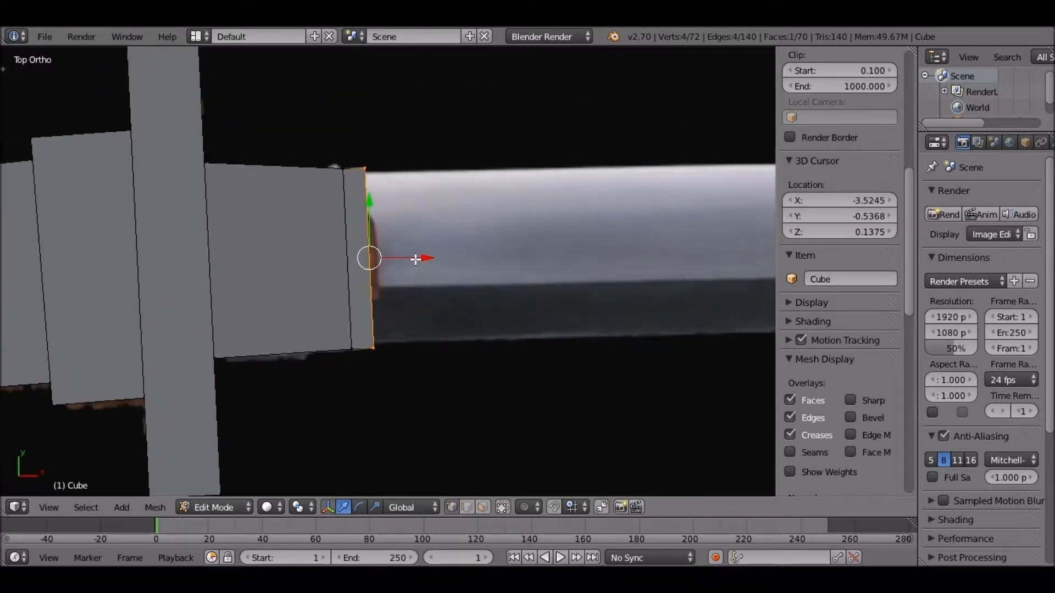
left_click_drag(416, 258, 452, 372)
middle_click_drag(336, 352, 703, 334, "shift")
scroll(679, 330, "down", 2)
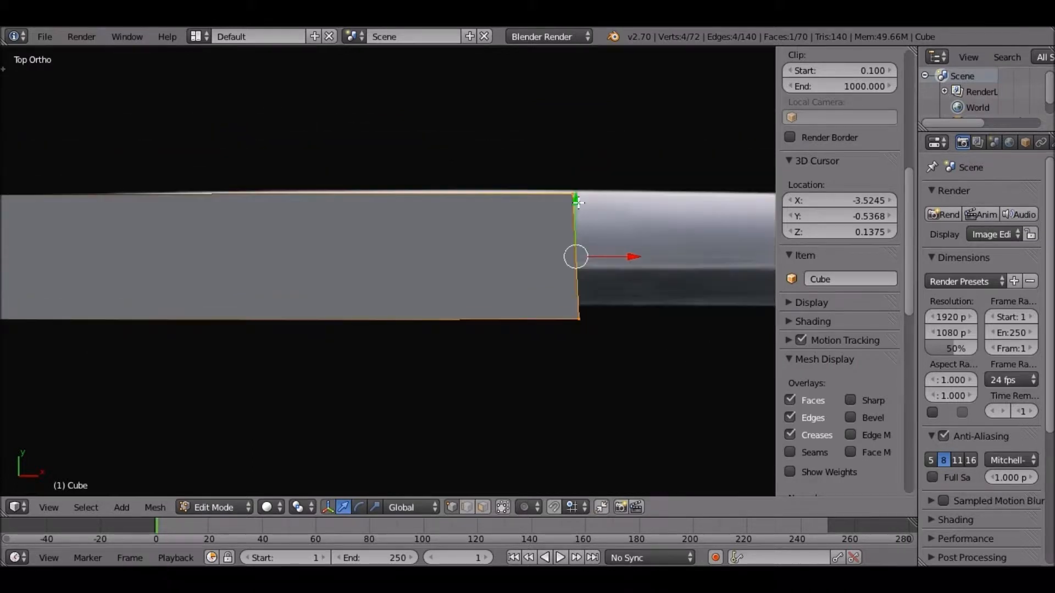
Step: Align the end face with the blade's upper edge along Y and pull it back along X to shorten the segment
left_click_drag(578, 203, 468, 203)
middle_click_drag(502, 295, 540, 212, "shift")
middle_click_drag(407, 216, 770, 185, "shift")
middle_click_drag(246, 181, 662, 175, "shift")
left_click_drag(577, 133, 291, 148)
middle_click_drag(357, 151, 451, 206, "shift")
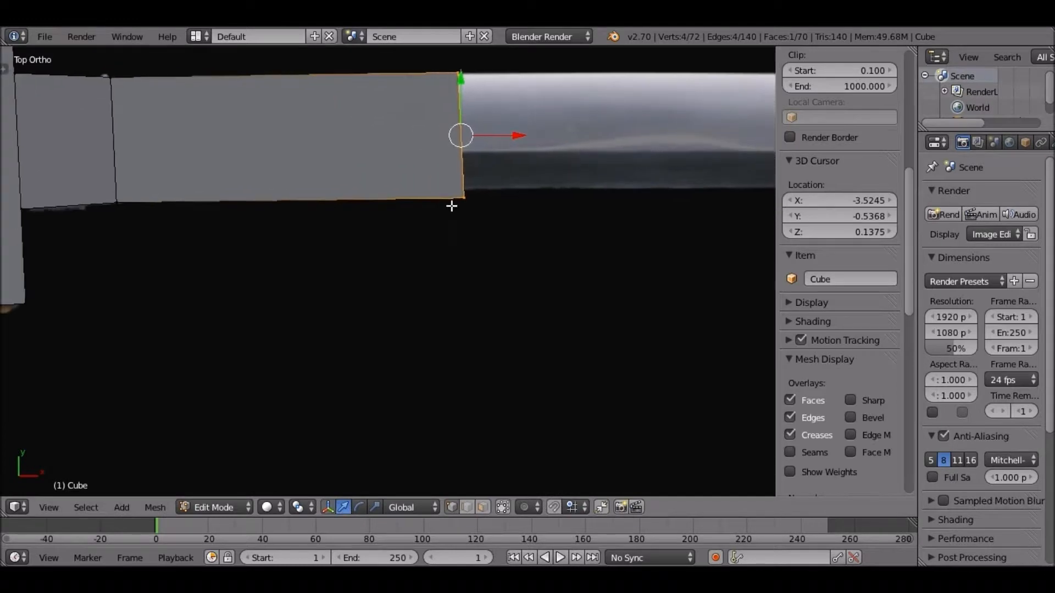
Step: Isolate the lower edge of the blade segment's end and raise it along Y to the blade's bottom outline
key("b")
left_click_drag(402, 160, 539, 278)
left_click_drag(462, 156, 485, 194)
middle_click_drag(519, 194, 452, 252, "shift")
scroll(324, 217, "down", 1)
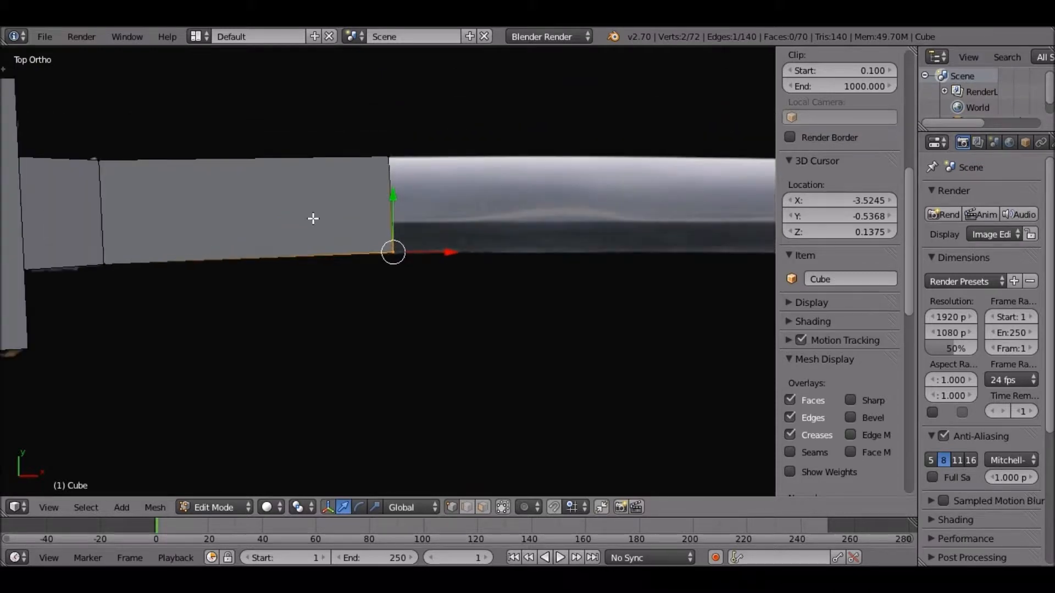
middle_click_drag(313, 219, 254, 228, "shift")
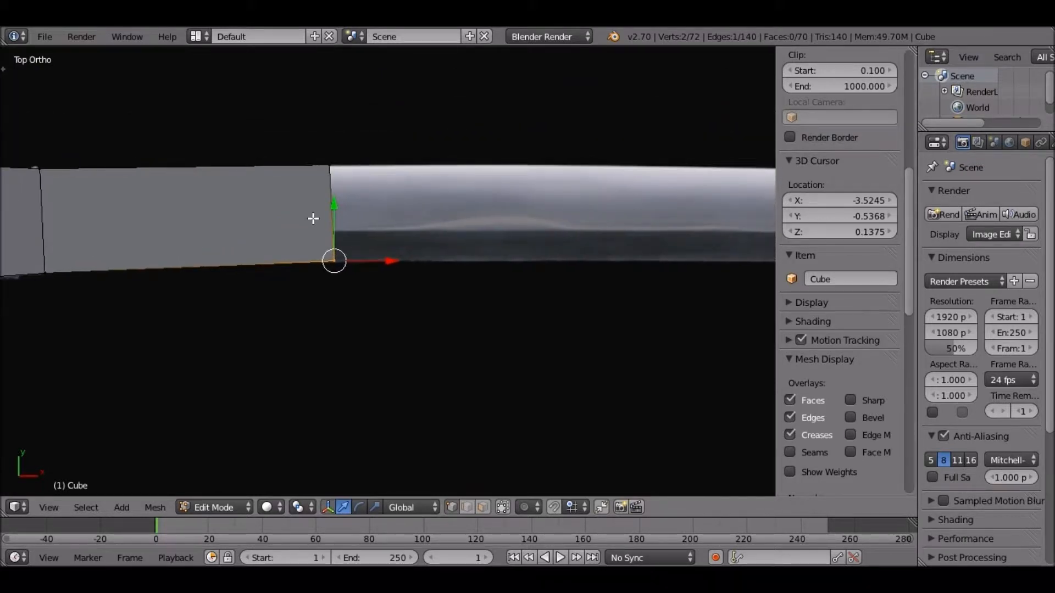
Step: Select the blade segment's four end vertices, extrude a second, longer segment and lower its end along Y onto the blade
key("b")
left_click_drag(288, 129, 365, 304)
middle_click_drag(456, 285, 339, 285, "shift")
key("e")
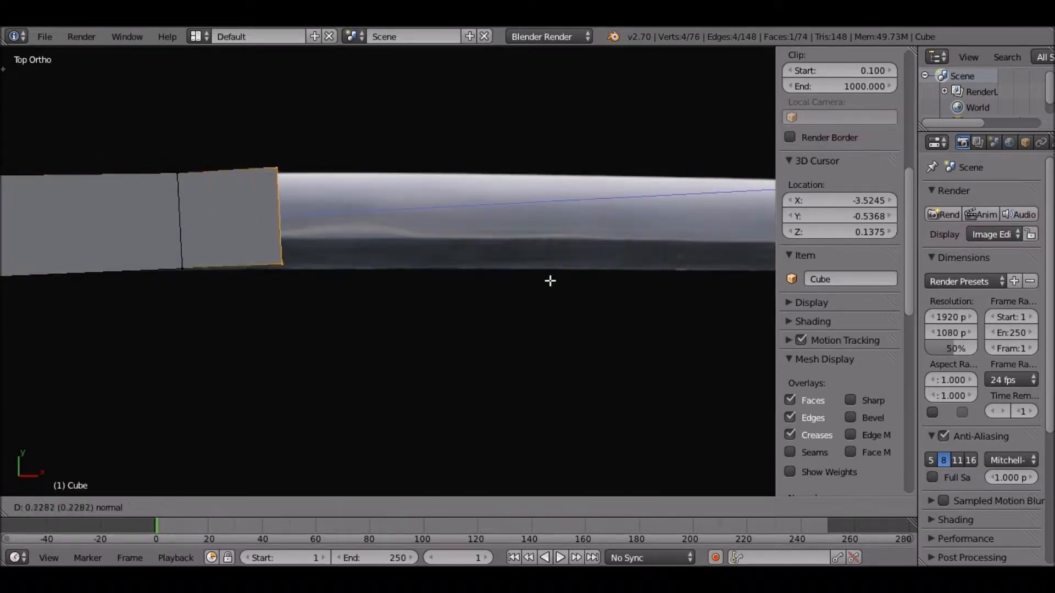
left_click(580, 145)
key("g")
key("y")
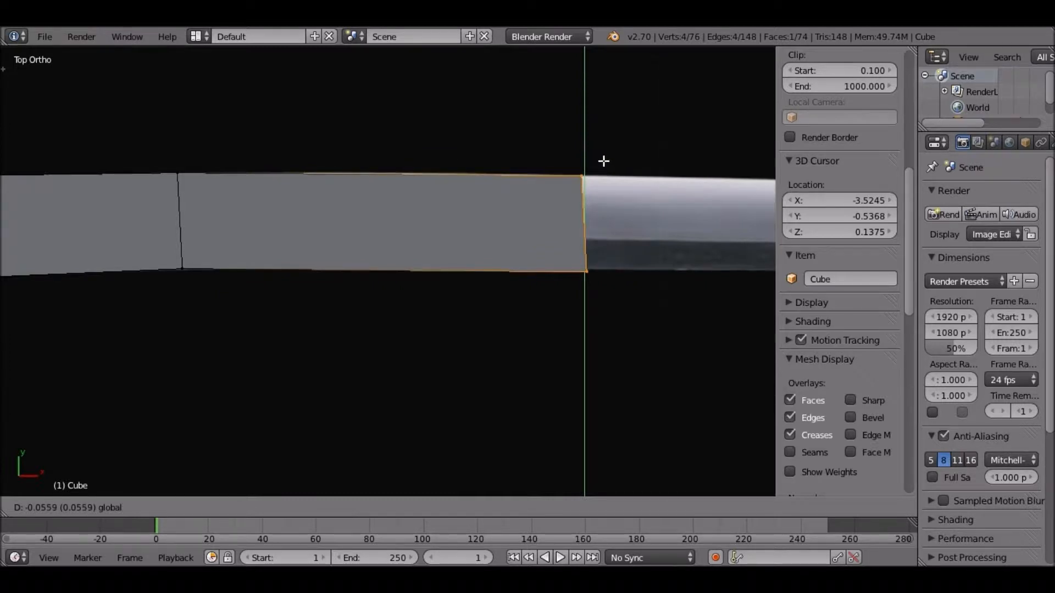
left_click(582, 186)
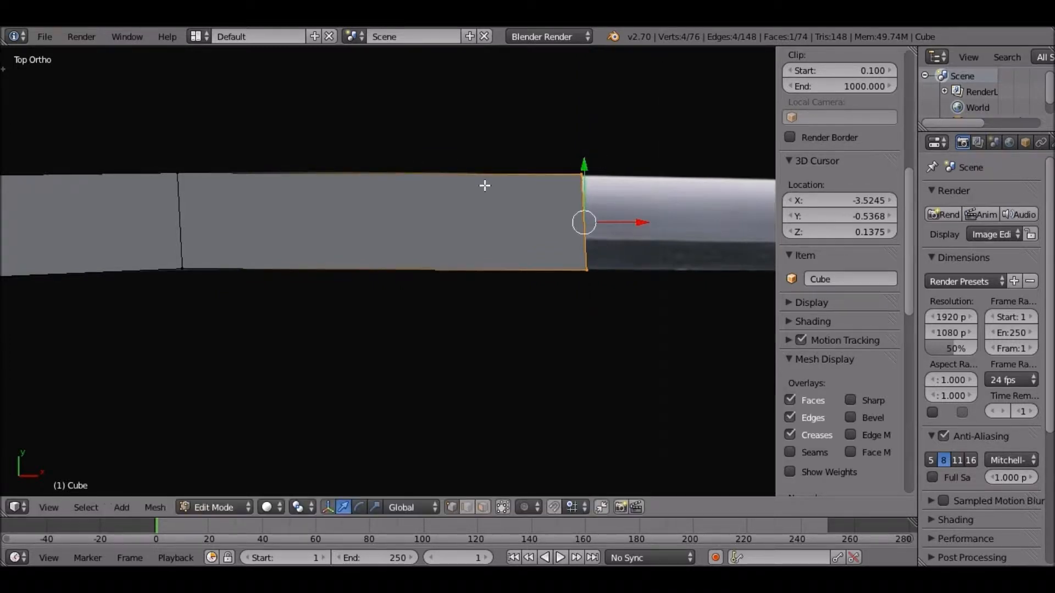
Step: Select the lower edge at the second blade segment's end and raise it slightly along Y to match the reference
middle_click_drag(485, 186, 289, 183, "shift")
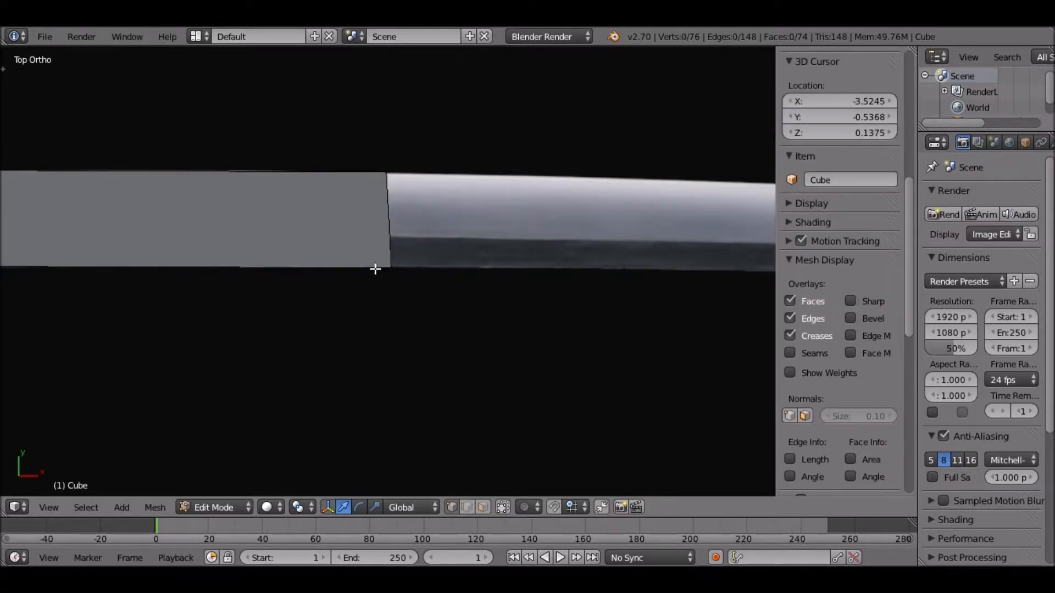
right_click(382, 264)
key("g")
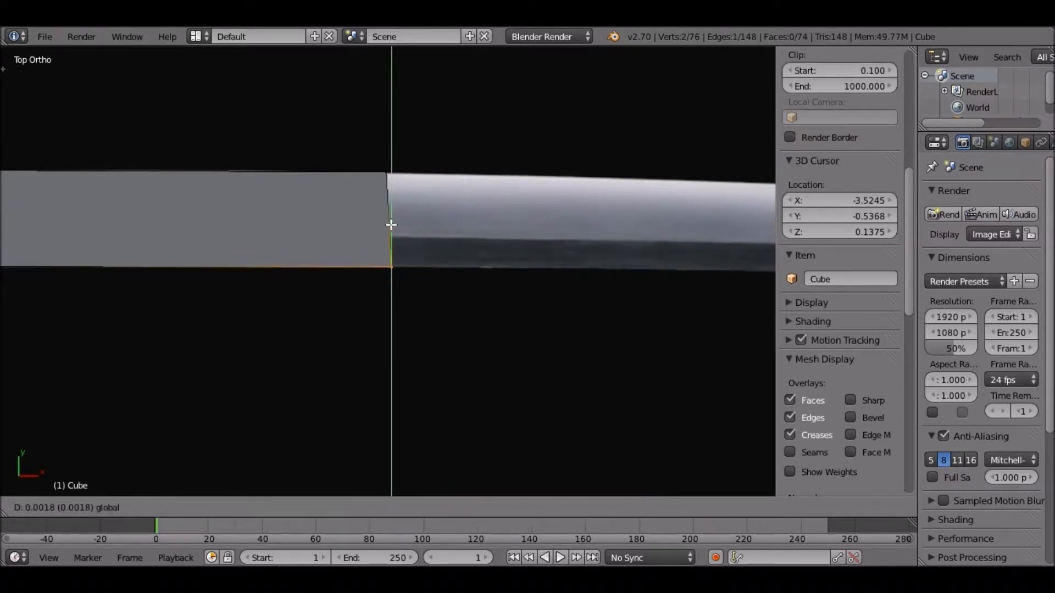
key("y")
left_click(384, 235)
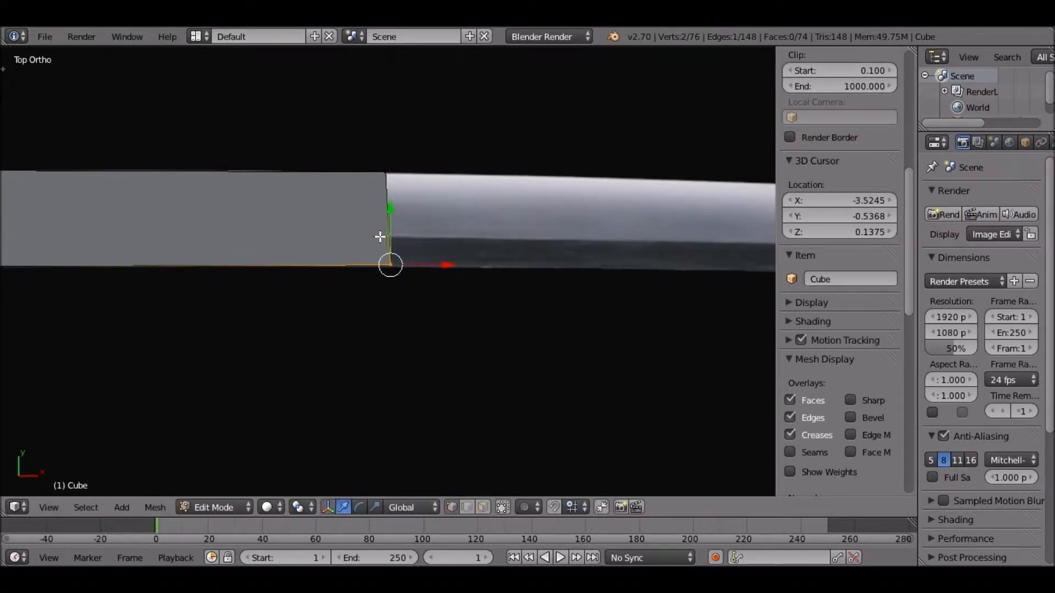
Step: Select the four vertices at the second blade segment's end and extrude a third segment along the blade
middle_click_drag(345, 178, 277, 184, "shift")
key("b")
left_click_drag(301, 142, 388, 283)
middle_click_drag(577, 278, 395, 228, "shift")
scroll(395, 228, "down", 4)
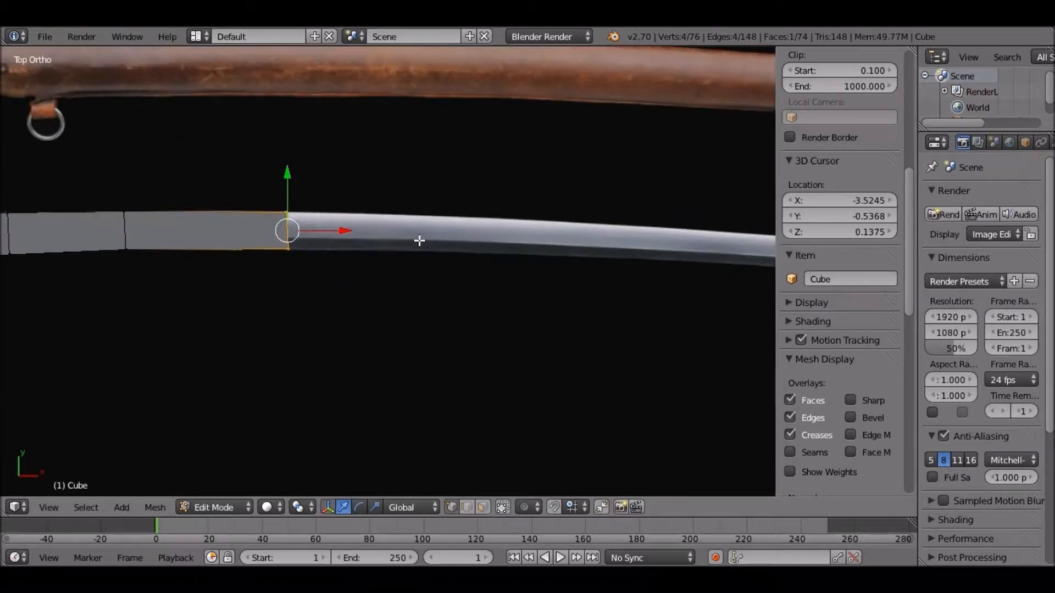
scroll(419, 239, "down", 2)
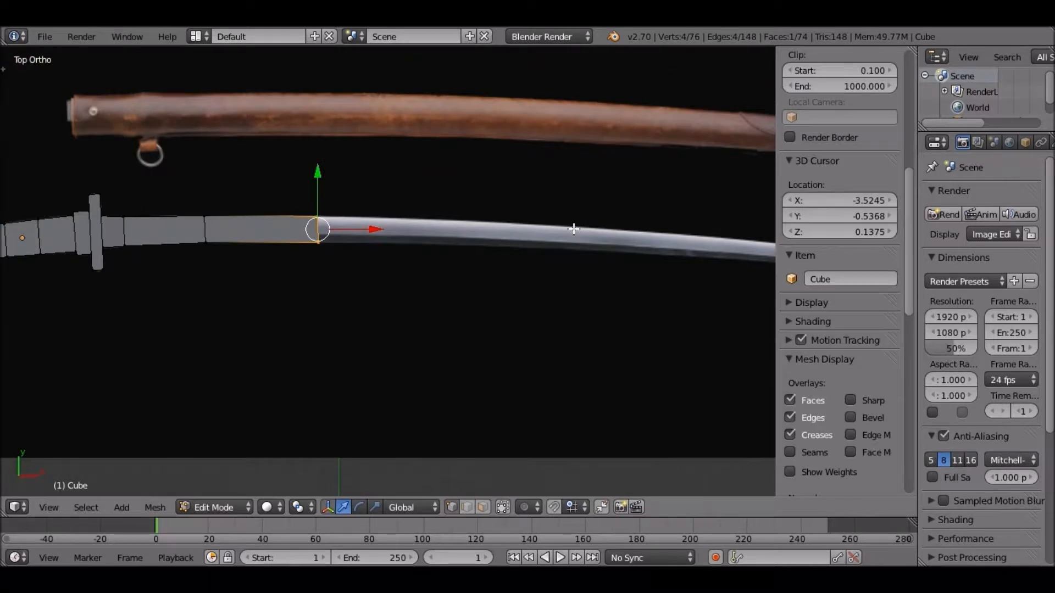
mouse_move(580, 241)
middle_mouse_down("shift")
mouse_move(372, 205)
mouse_move(273, 218)
mouse_move(586, 224)
mouse_move(638, 214)
mouse_move(585, 224)
middle_mouse_up("shift")
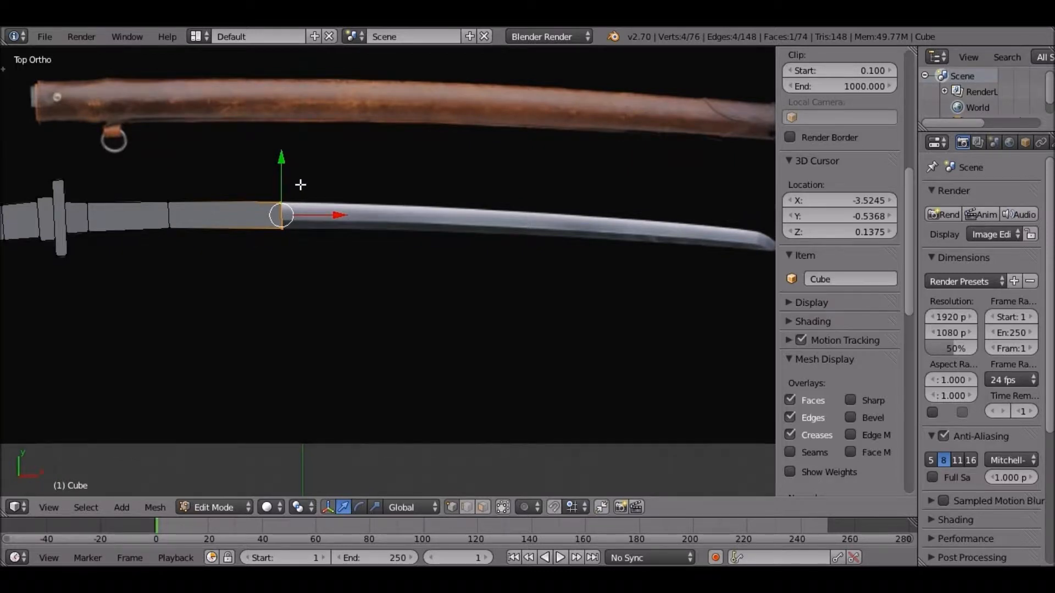
key("e")
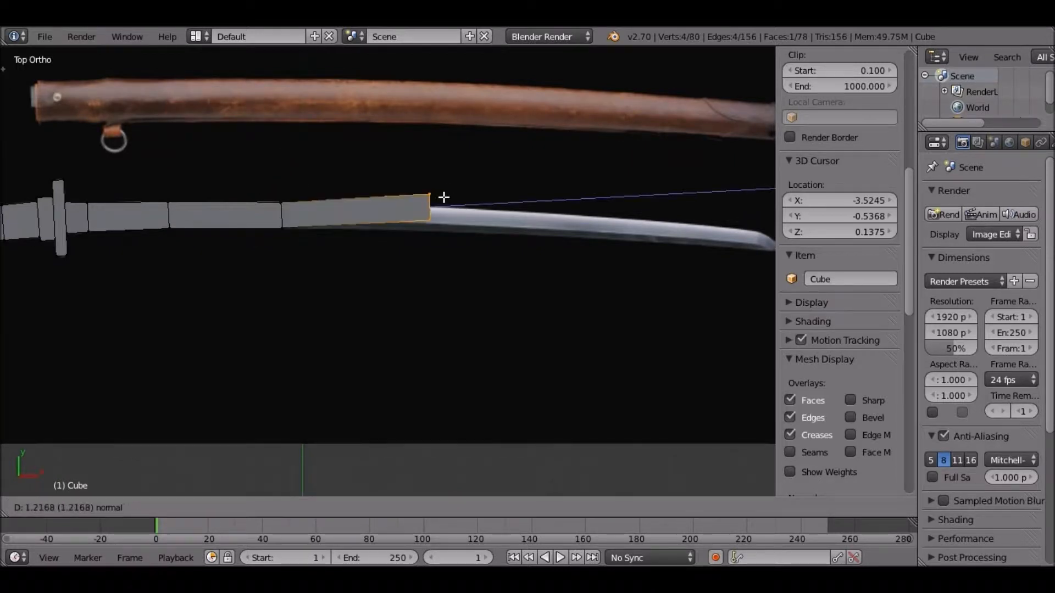
left_click(426, 174)
Step: Lower the third segment's end along Y onto the reference blade and pull it back along X
left_click_drag(427, 193, 430, 212)
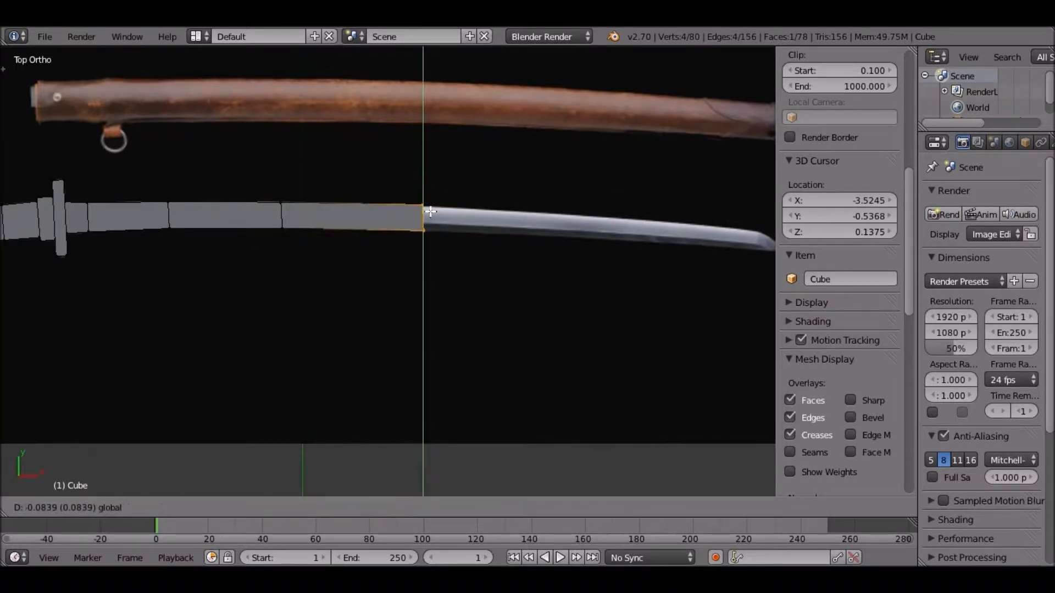
left_click(430, 212)
scroll(485, 163, "up", 4)
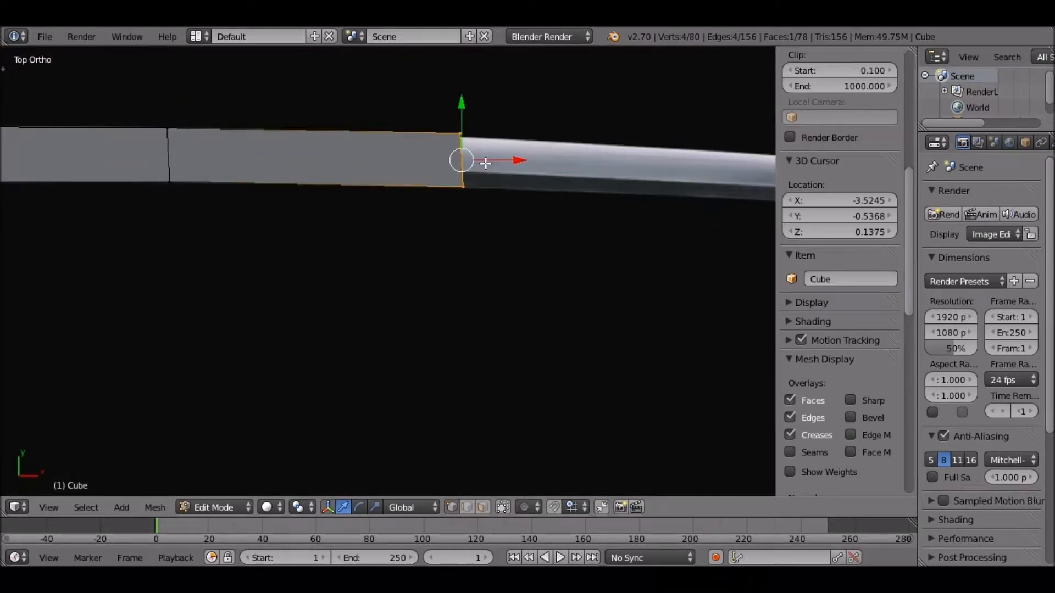
left_click_drag(486, 163, 445, 194)
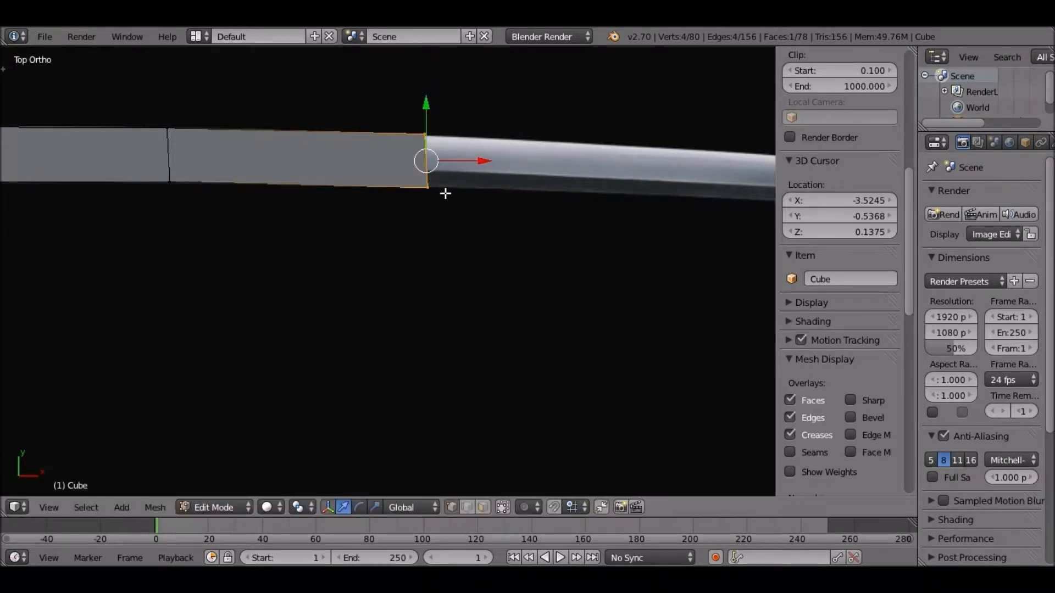
Step: Extrude a fourth blade segment and lower its end along Y onto the reference blade
key("e")
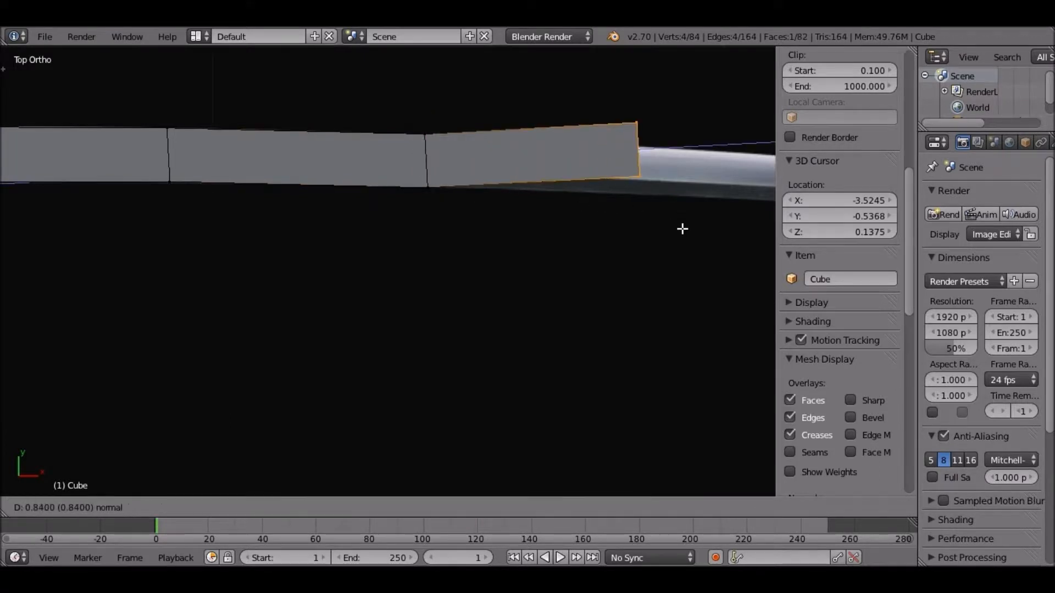
left_click(688, 94)
left_click_drag(689, 94, 693, 123)
scroll(659, 158, "down", 5, "ctrl")
Step: Isolate the lower edge at the fourth segment's end and raise it along Y to the blade's bottom outline
key("b")
left_click_drag(562, 178, 623, 255)
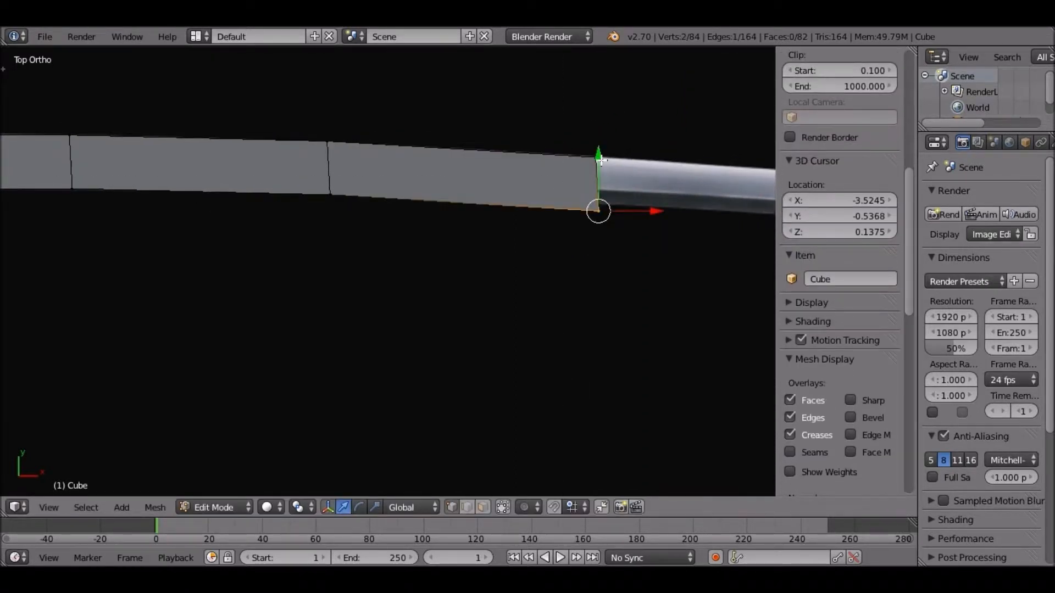
key("g")
key("y")
left_click(579, 168)
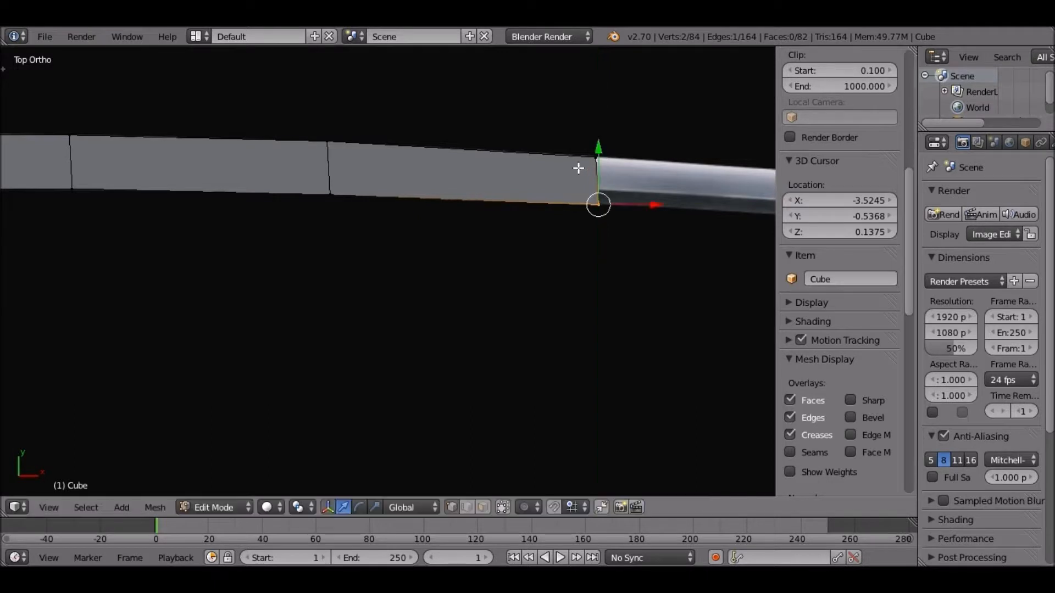
middle_click_drag(579, 168, 533, 181, "shift")
key("a")
key("b")
left_click_drag(537, 148, 549, 169)
middle_click_drag(549, 170, 424, 172, "shift")
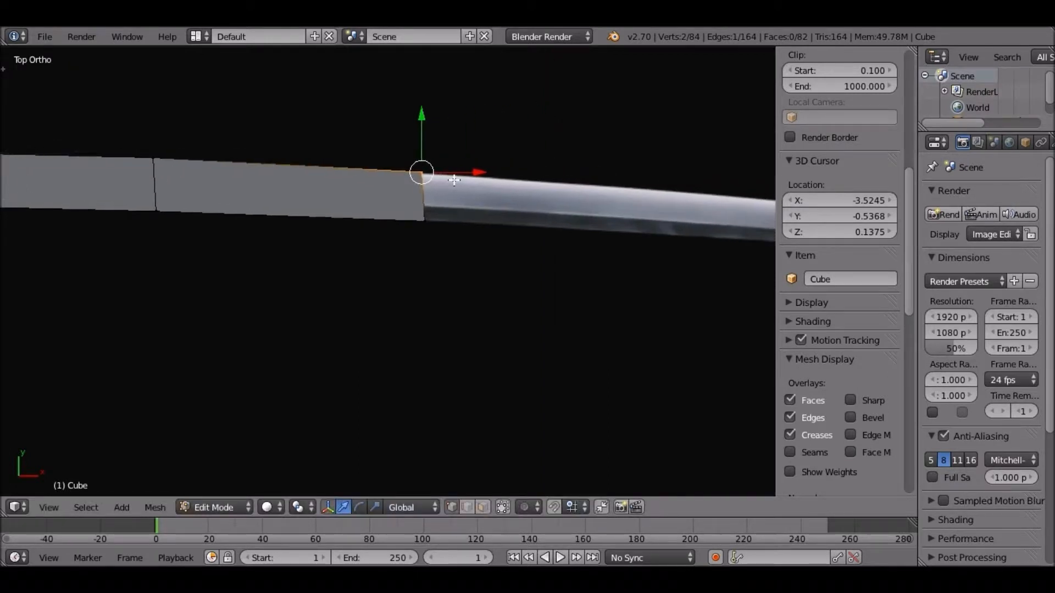
Step: Select the four vertices at the fourth segment's end and extrude a long fifth segment toward the blade tip
key("a")
key("b")
left_click_drag(392, 128, 447, 253)
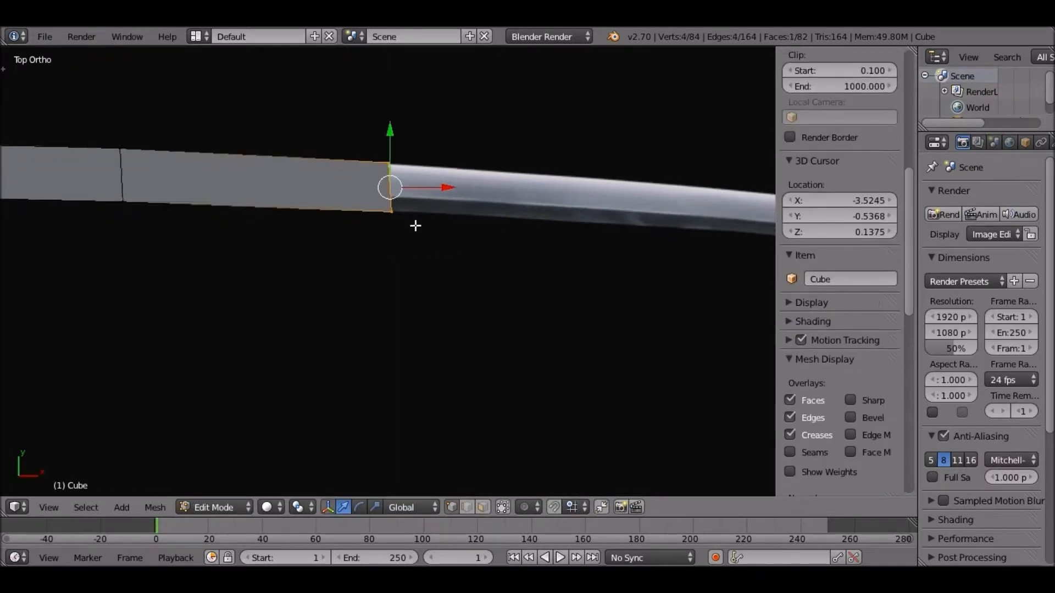
middle_click_drag(414, 226, 310, 181, "shift")
key("e")
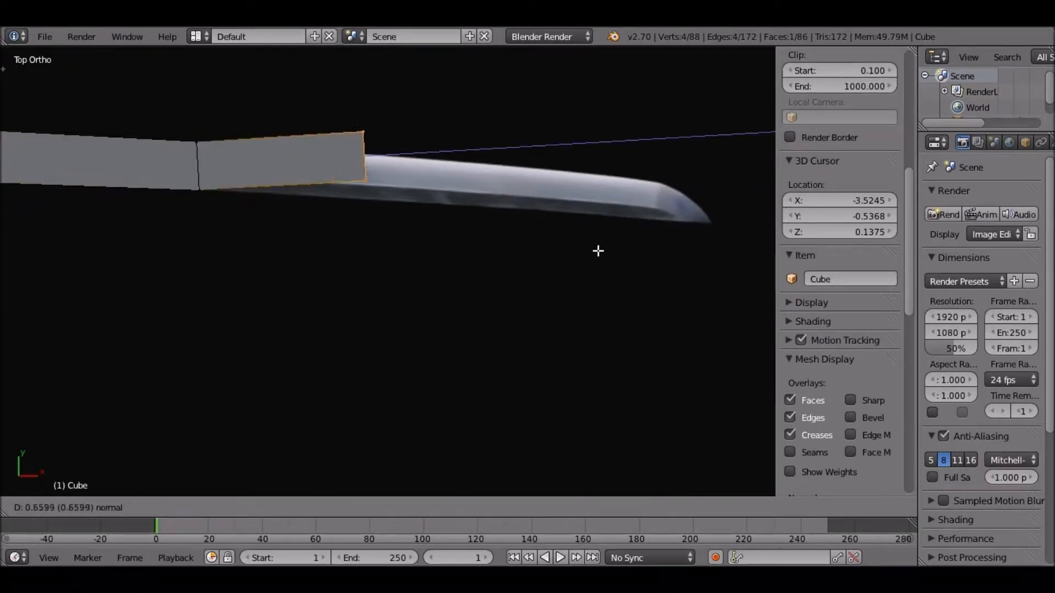
left_click(605, 118)
Step: Lower the fifth segment's end along Y in two moves to follow the reference blade
key("g")
key("y")
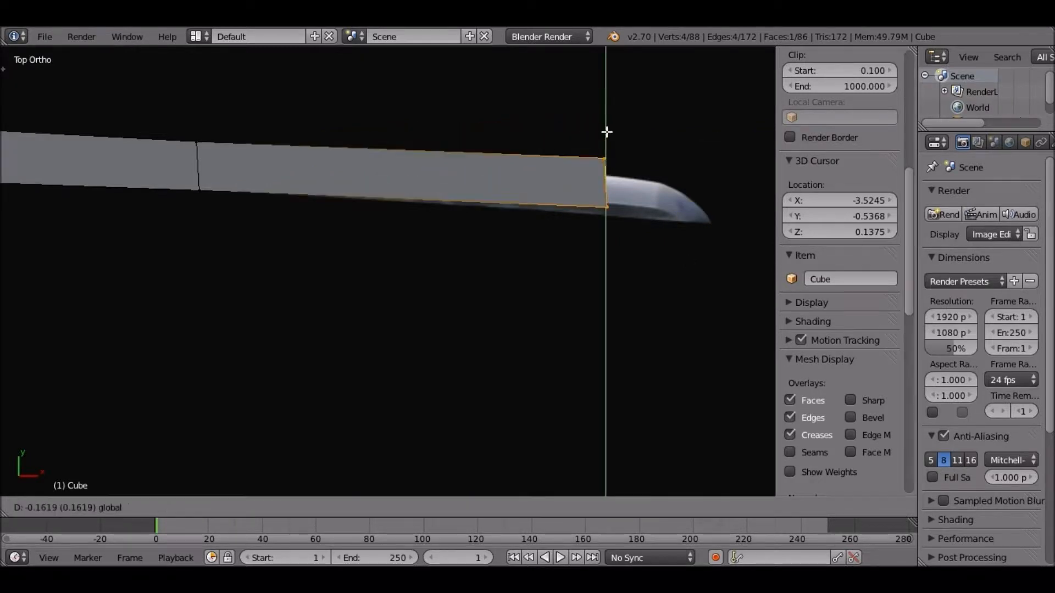
left_click(600, 147)
middle_click_drag(577, 154, 550, 154, "shift")
key("g")
key("y")
left_click(549, 158)
scroll(462, 183, "down", 3)
middle_click_drag(478, 188, 456, 215, "shift")
scroll(554, 221, "up", 4)
middle_click_drag(571, 226, 360, 267, "shift")
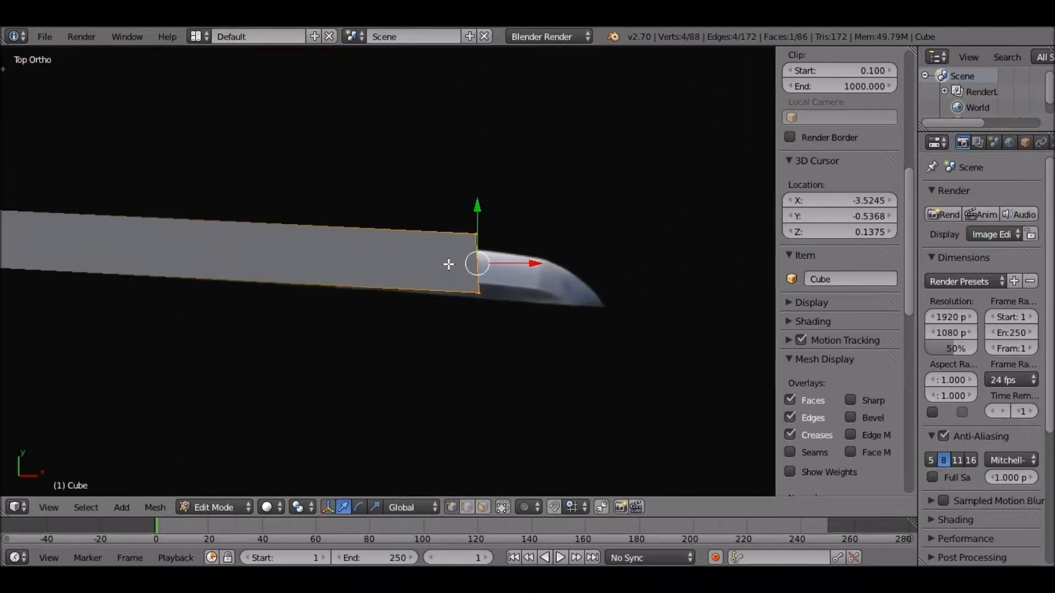
Step: Isolate the upper edge at the fifth segment's end and lower it along Y to the blade's top outline
key("a")
key("b")
left_click_drag(427, 184, 472, 229)
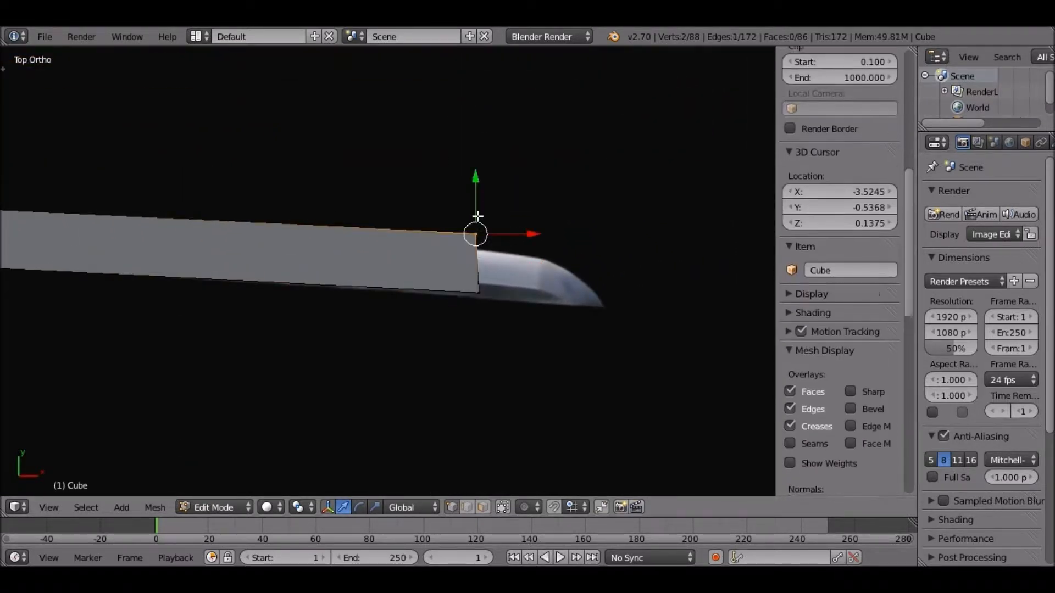
key("g")
key("y")
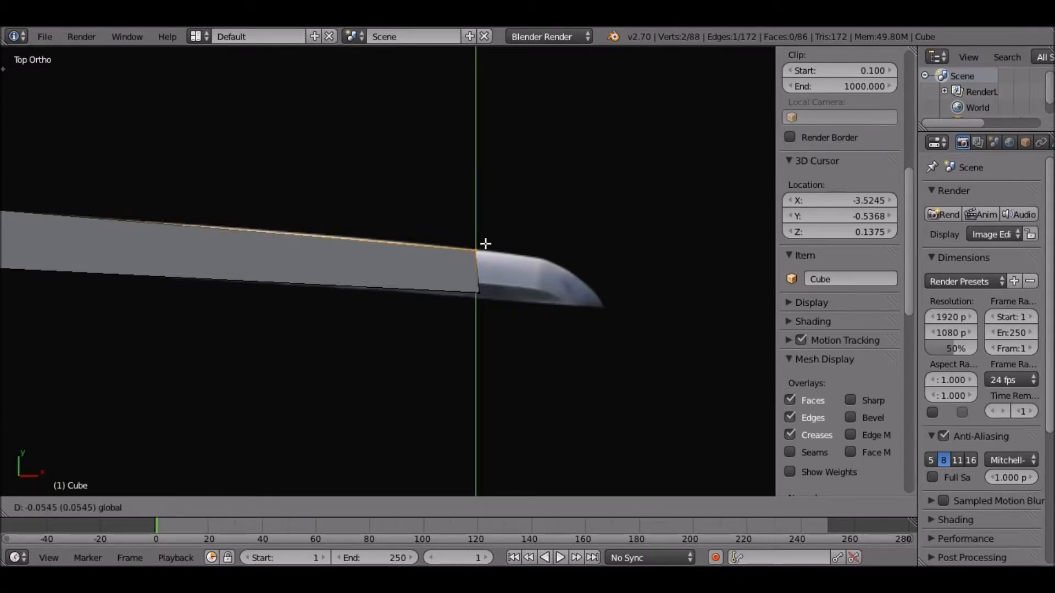
left_click(486, 243)
Step: Select the fifth segment's four end vertices, pull them back along X and realign them with the blade along Y
key("a")
key("b")
left_click_drag(443, 207, 489, 326)
key("g")
key("x")
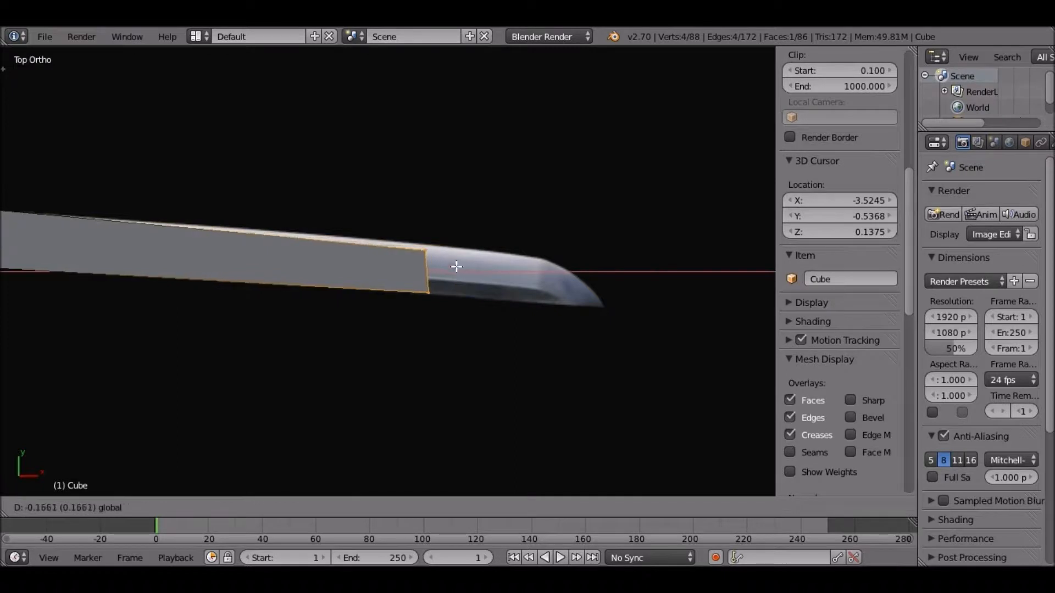
left_click(378, 225)
key("g")
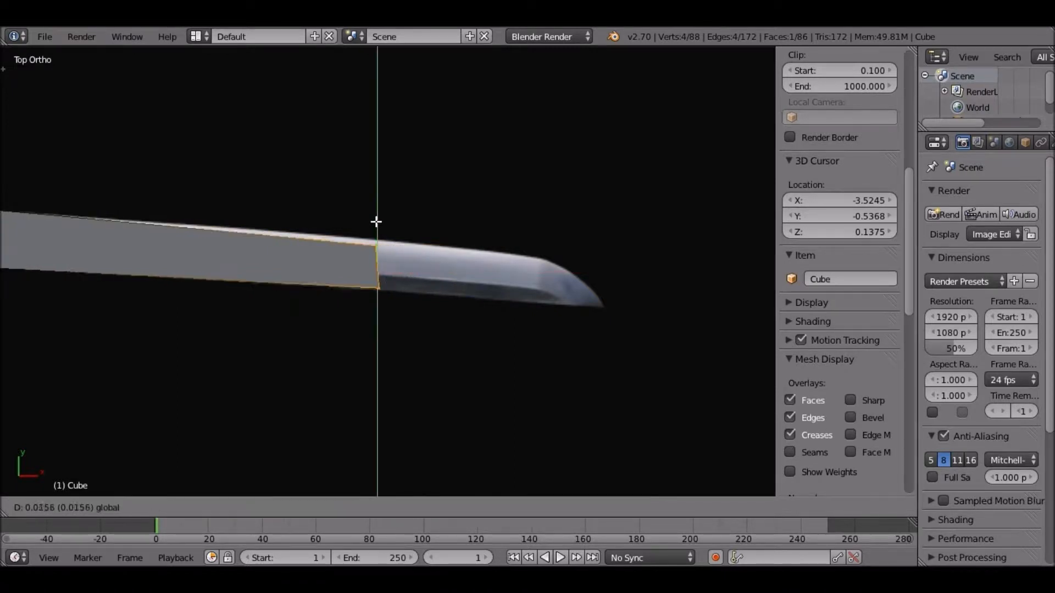
key("y")
left_click(388, 245)
middle_click_drag(388, 245, 427, 281, "shift")
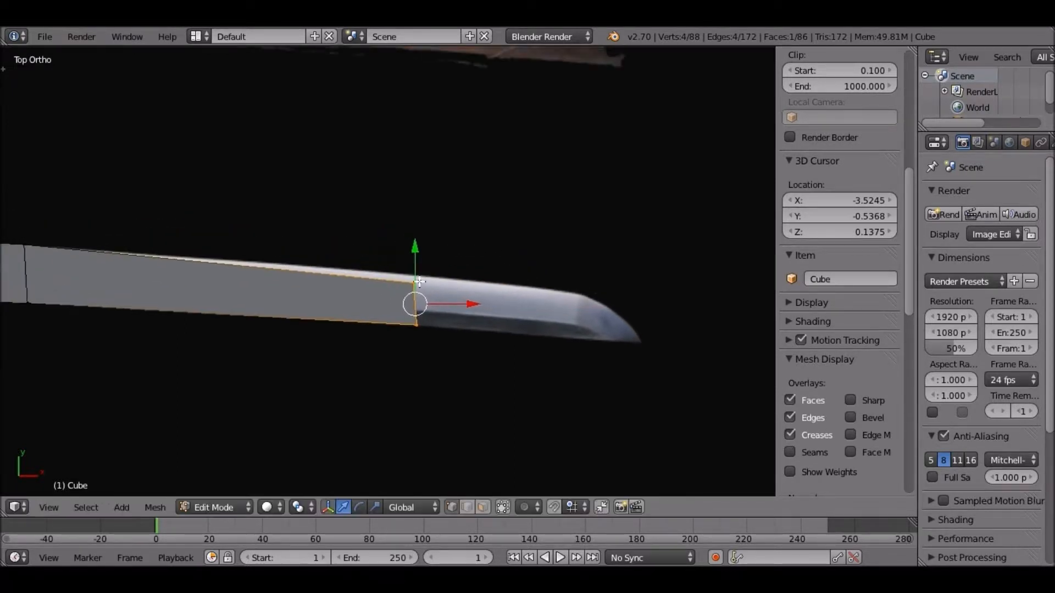
Step: Isolate the upper edge at the shortened fifth segment's end and raise it along Y to the blade's top outline
key("a")
key("b")
left_click_drag(389, 249, 436, 315)
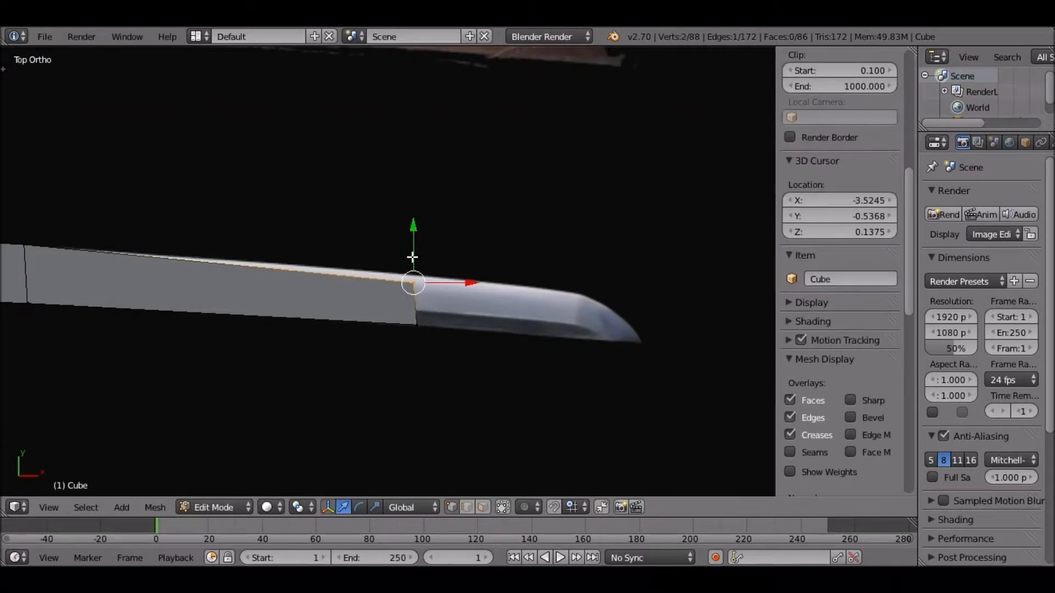
key("g")
key("y")
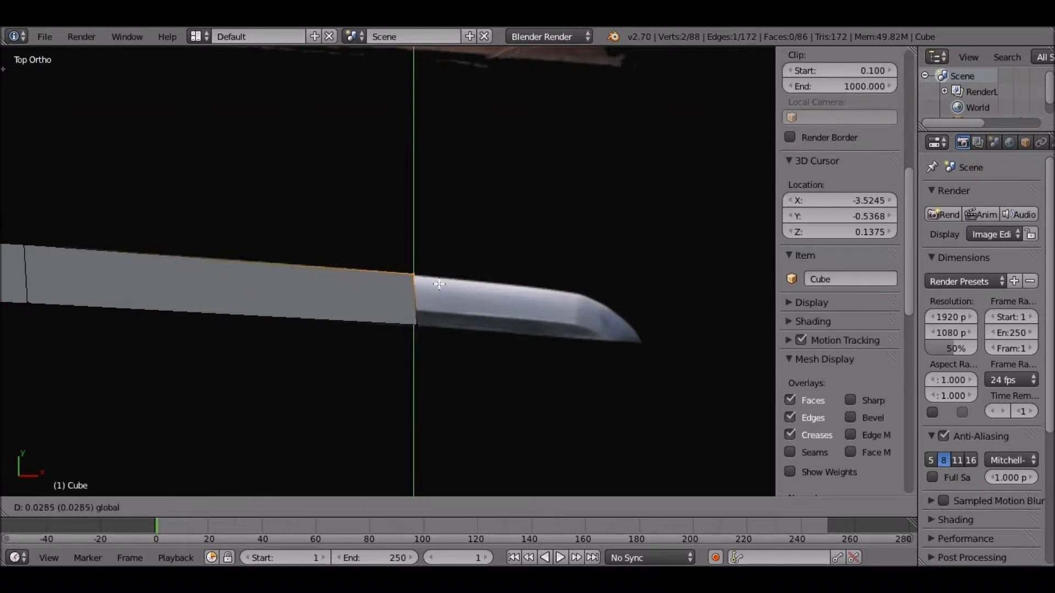
left_click(439, 285)
Step: Select the fifth segment's four end vertices, extrude a sixth segment and lower its end along Y onto the blade
middle_click_drag(413, 222, 386, 218, "shift")
left_click_drag(386, 218, 406, 330)
key("a")
key("b")
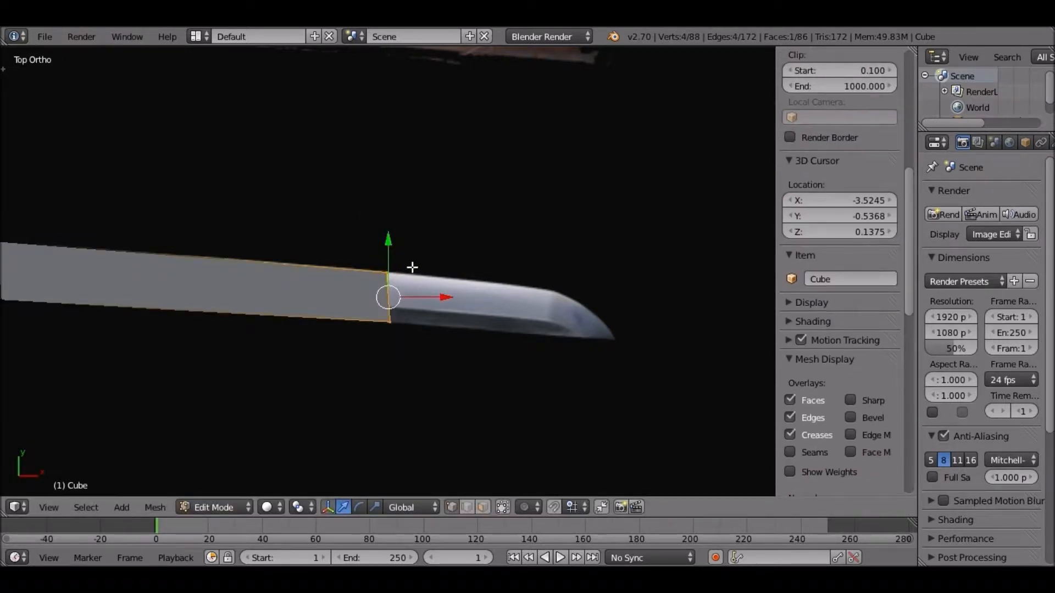
key("e")
left_click(566, 250)
key("g")
key("y")
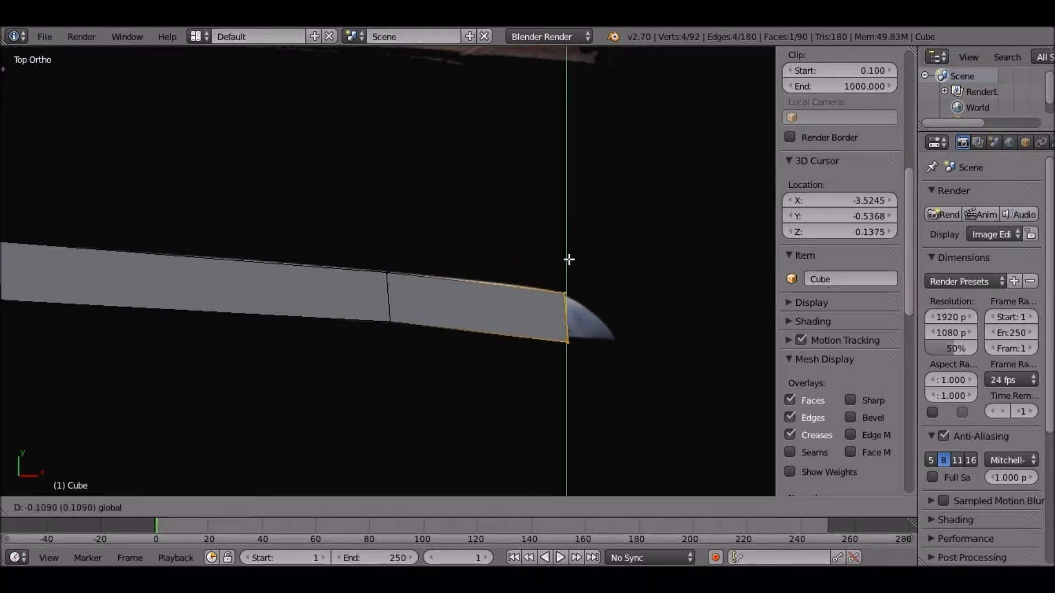
left_click(602, 321)
Step: Pull the sixth segment's end back along X to where the tip begins to curve and fine-tune its height
key("g")
key("x")
left_click(545, 279)
left_click_drag(549, 278, 548, 275)
Step: Isolate the lower edge at the sixth segment's end, move it along X to the blade's point and nudge it down along Y
key("a")
key("b")
left_click_drag(529, 328, 566, 346)
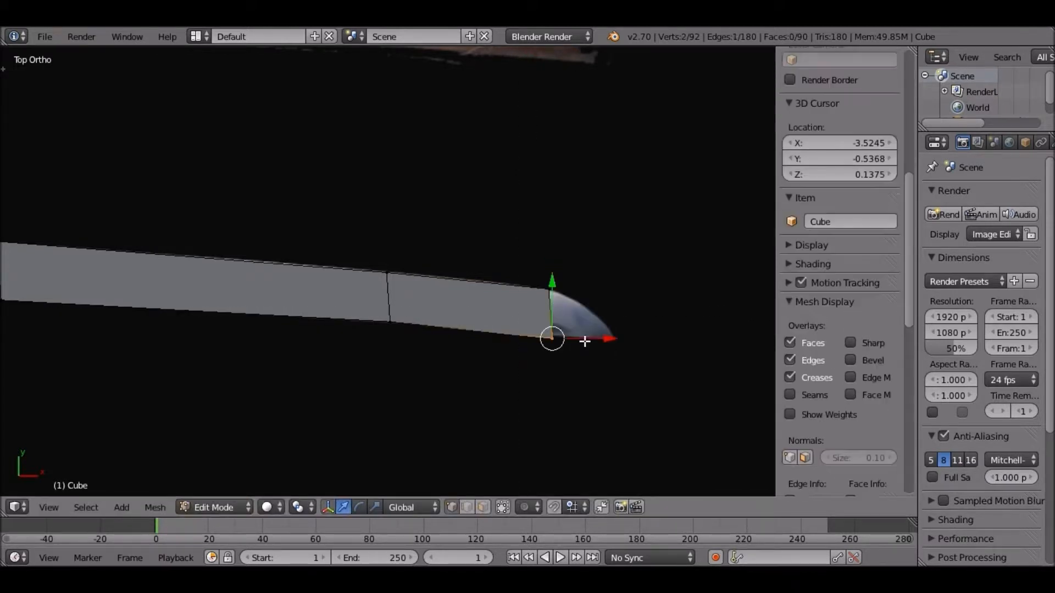
key("g")
key("x")
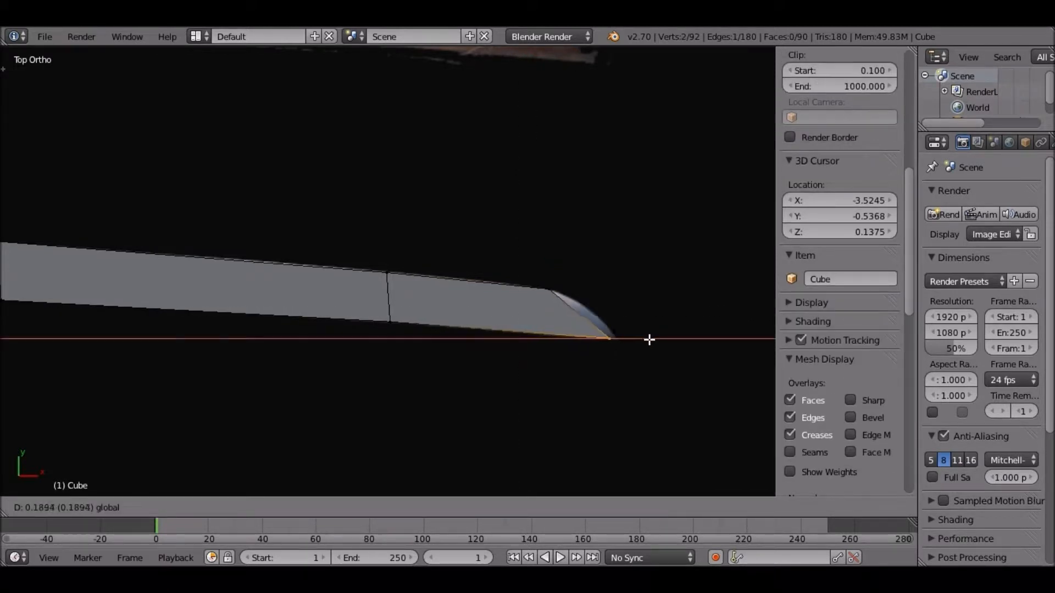
left_click(649, 340)
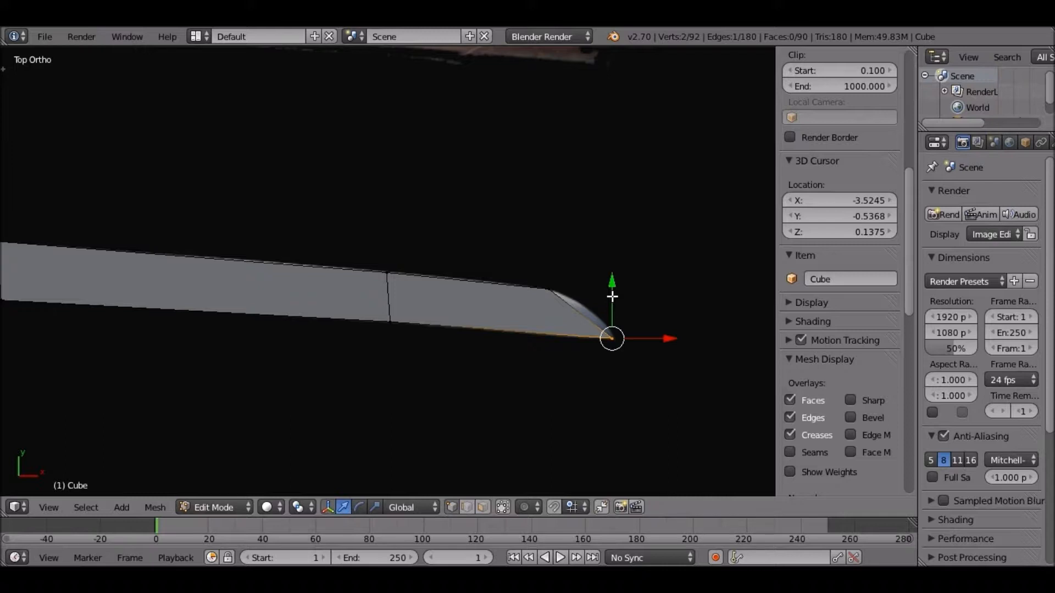
left_click_drag(612, 296, 612, 296)
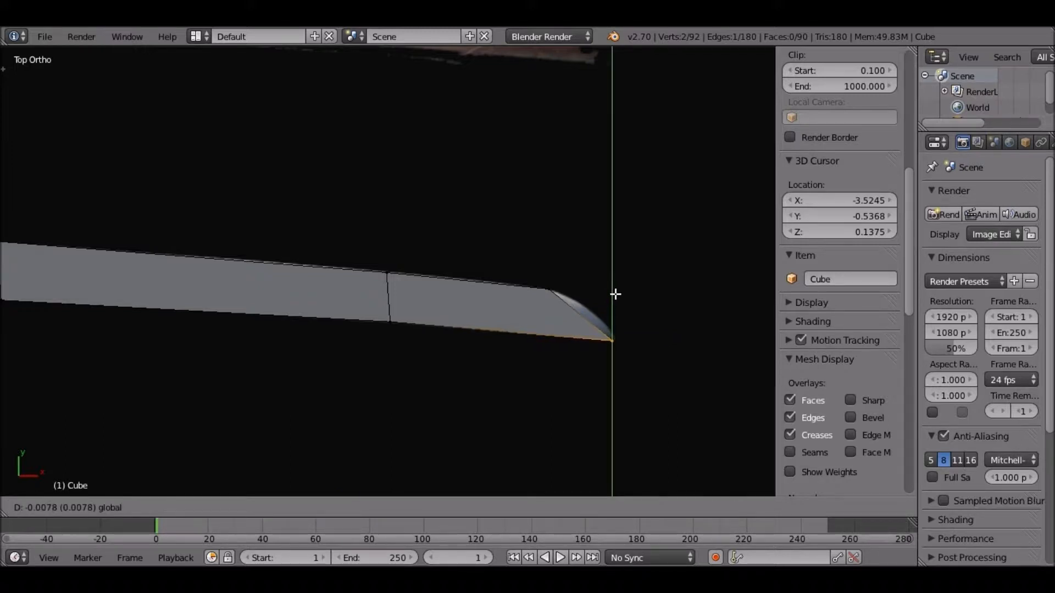
left_click_drag(616, 293, 616, 292)
Step: Select all vertices on the sword's upper side in front view and lower them along Z by about 0.10 to thin it
scroll(421, 308, "down", 4, "shift")
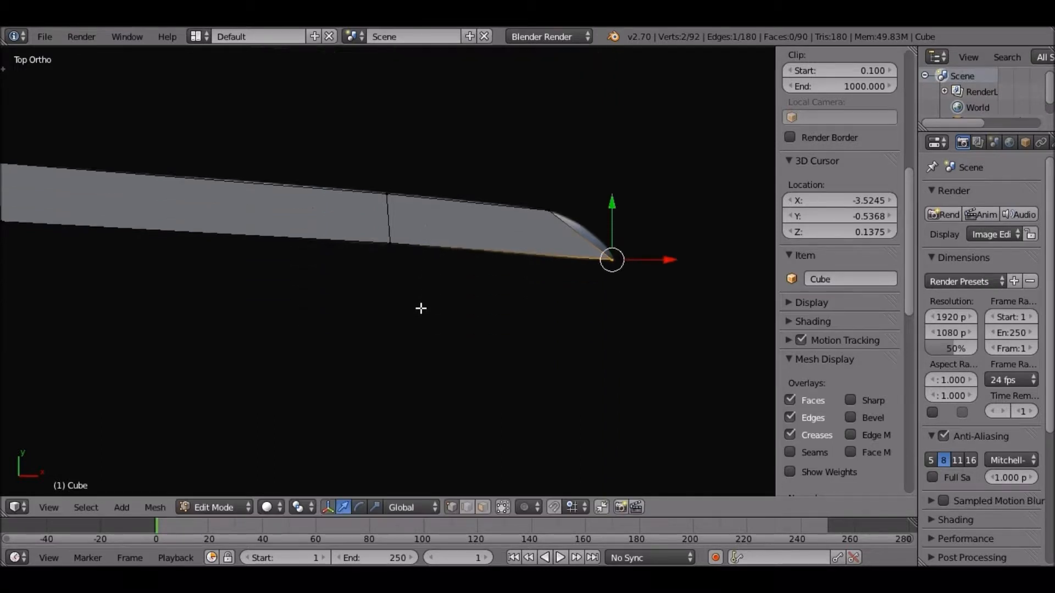
scroll(410, 325, "down", 5)
middle_click_drag(438, 331, 873, 376, "shift")
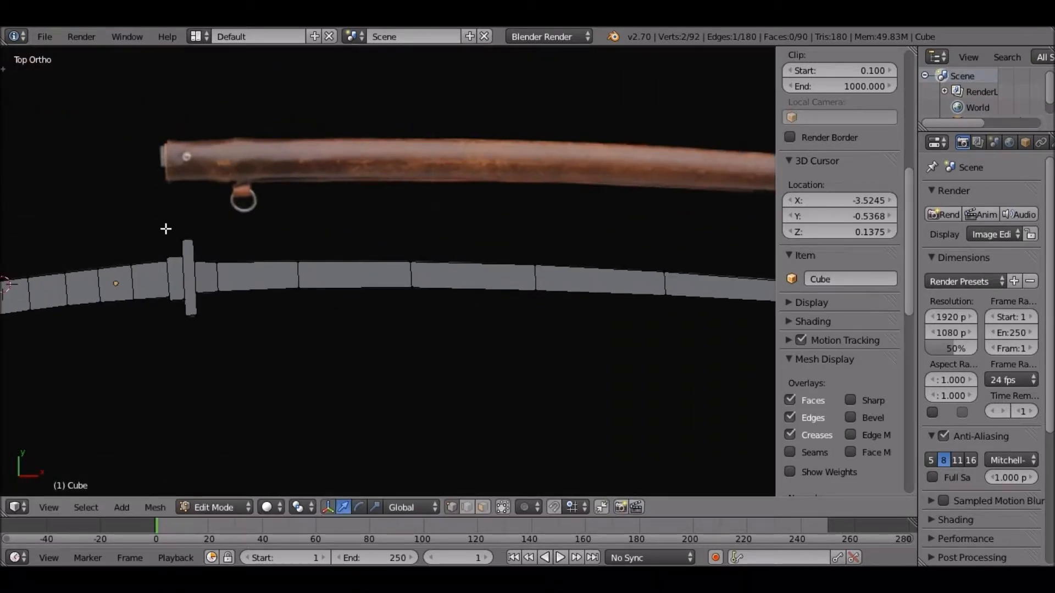
middle_click_drag(166, 228, 410, 348)
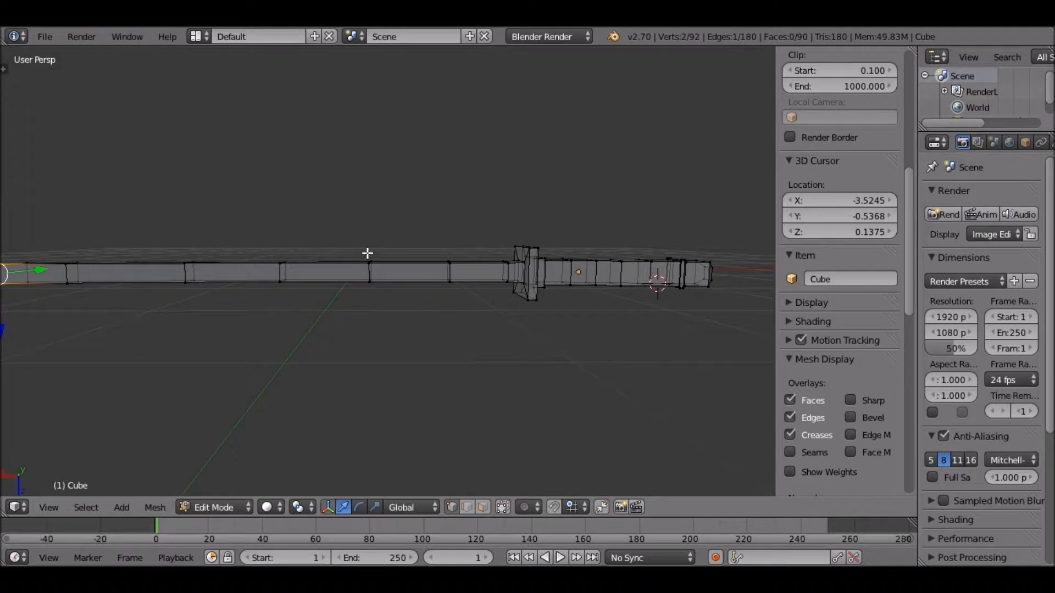
key("KP_1")
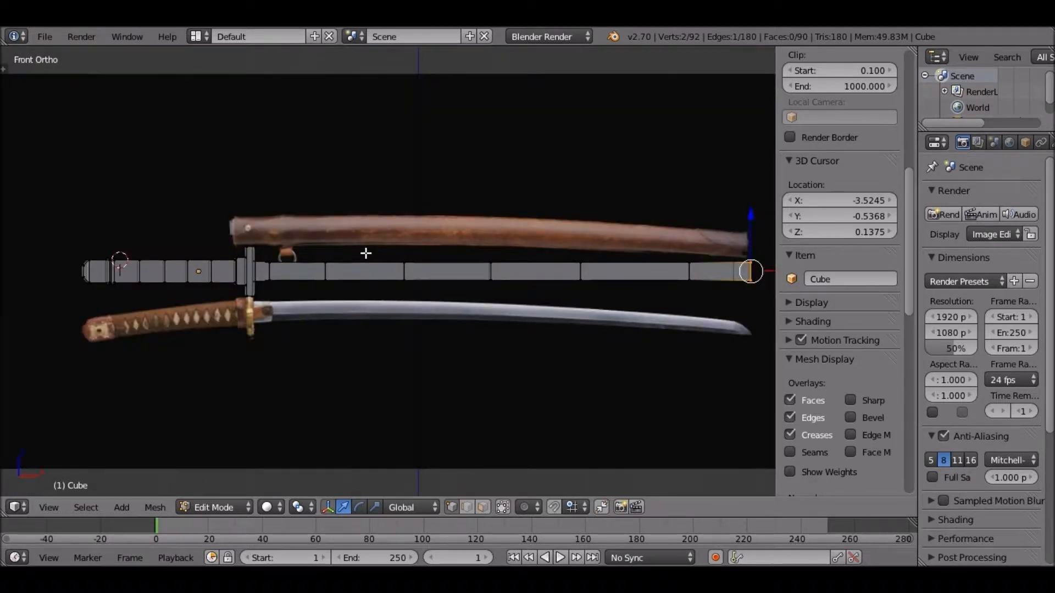
middle_click_drag(366, 253, 347, 250, "shift")
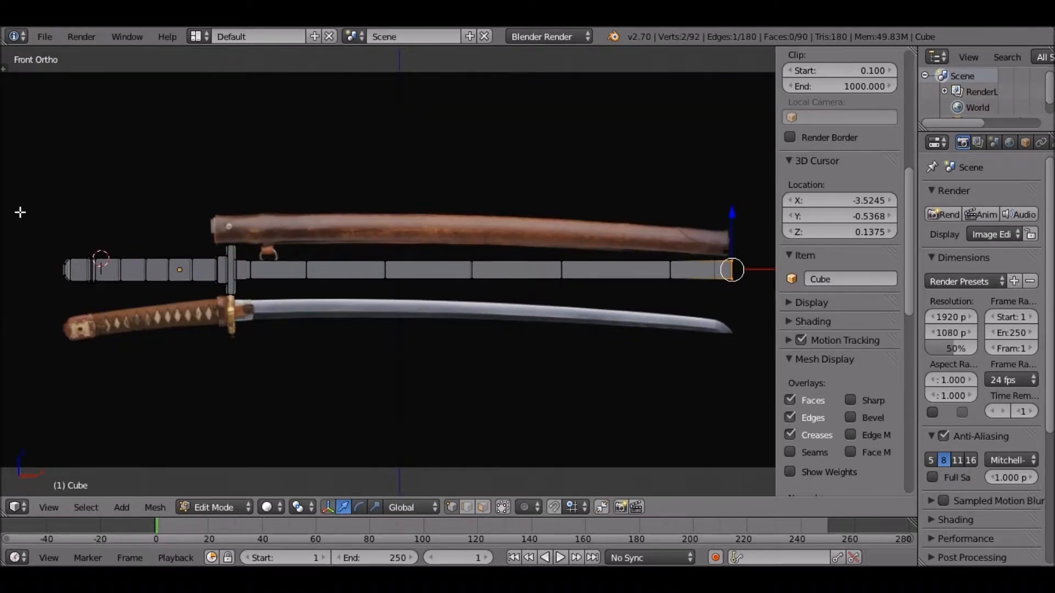
key("b")
left_click_drag(20, 211, 742, 258)
key("b")
left_click_drag(31, 225, 769, 269)
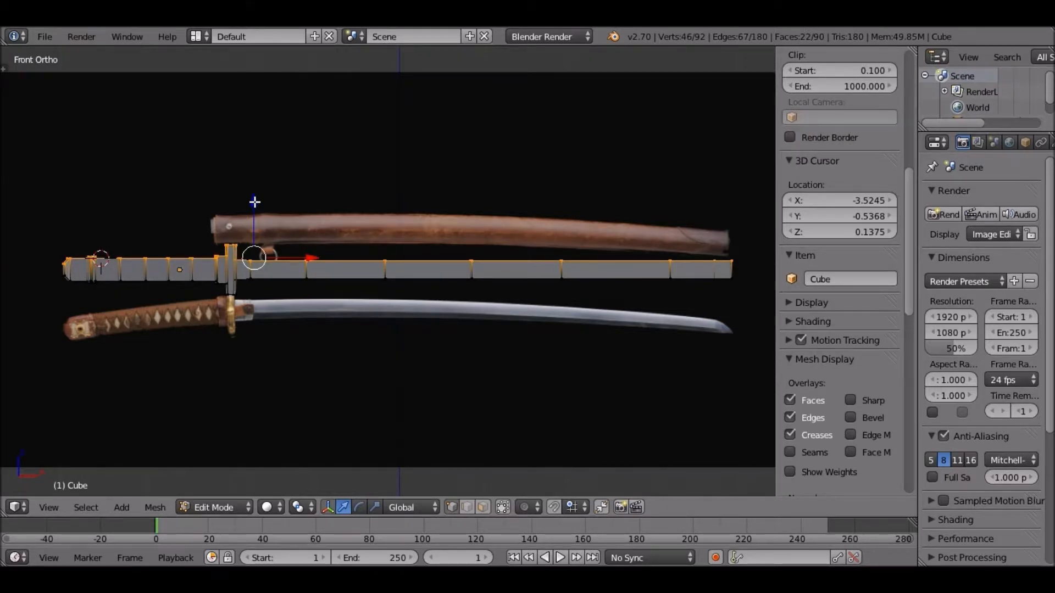
key("g")
key("z")
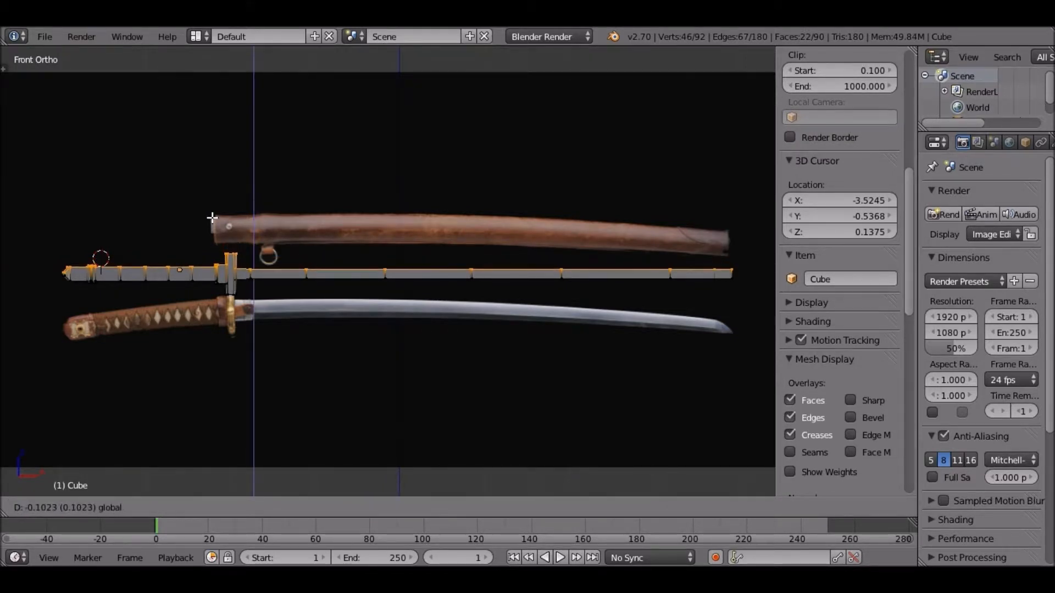
left_click(212, 218)
Step: Clear the selection, switch to Object Mode and examine the thinned sword from several angles, including the guard and blade base
middle_click_drag(217, 224, 92, 94)
key("a")
middle_click_drag(312, 254, 362, 231)
key("Tab")
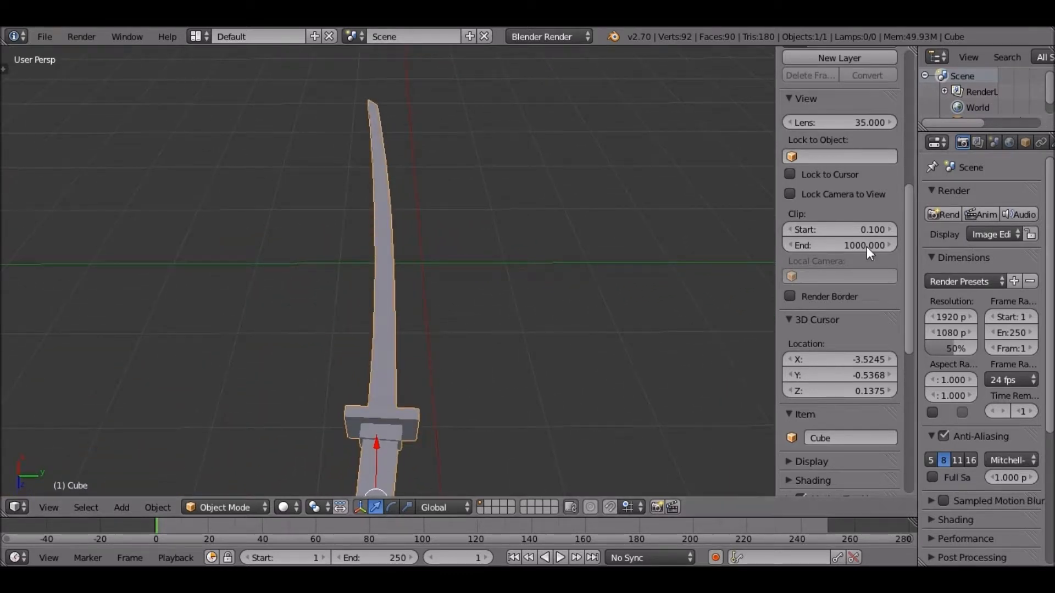
middle_click_drag(636, 183, 289, 206)
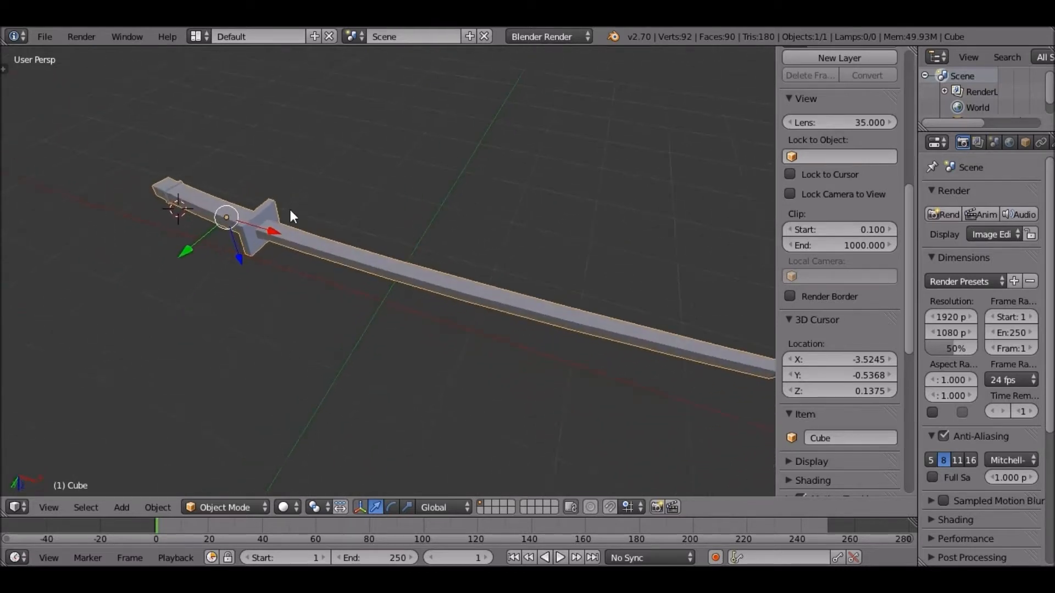
scroll(238, 230, "up", 5)
middle_click_drag(238, 230, 483, 357, "shift")
scroll(288, 286, "up", 4)
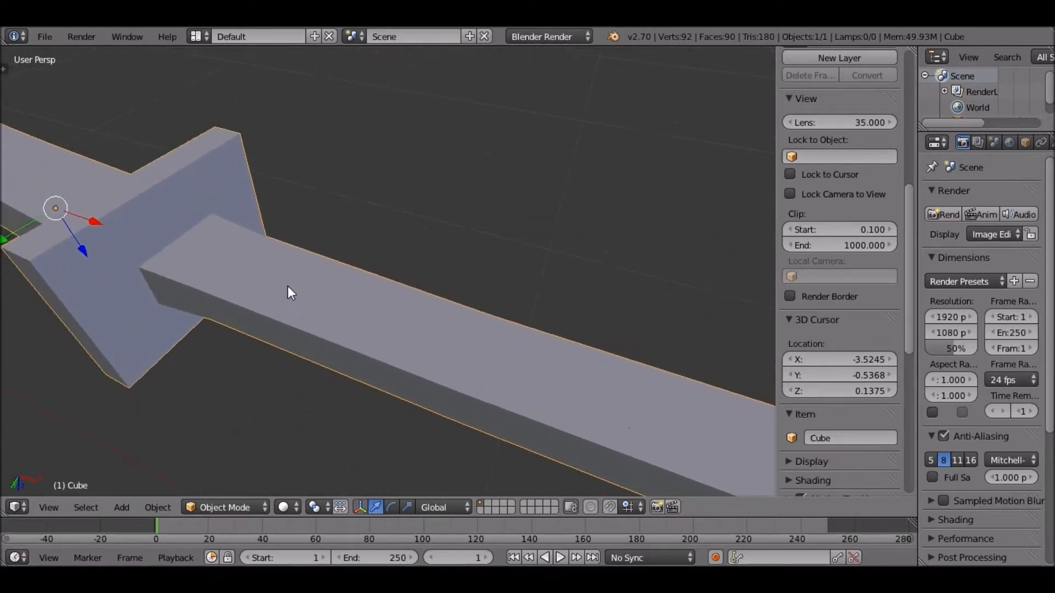
middle_click_drag(288, 285, 347, 404, "shift")
scroll(352, 324, "down", 2)
Step: In Edit Mode, add one loop cut near the middle of the short blade segment beside the guard
key("Tab")
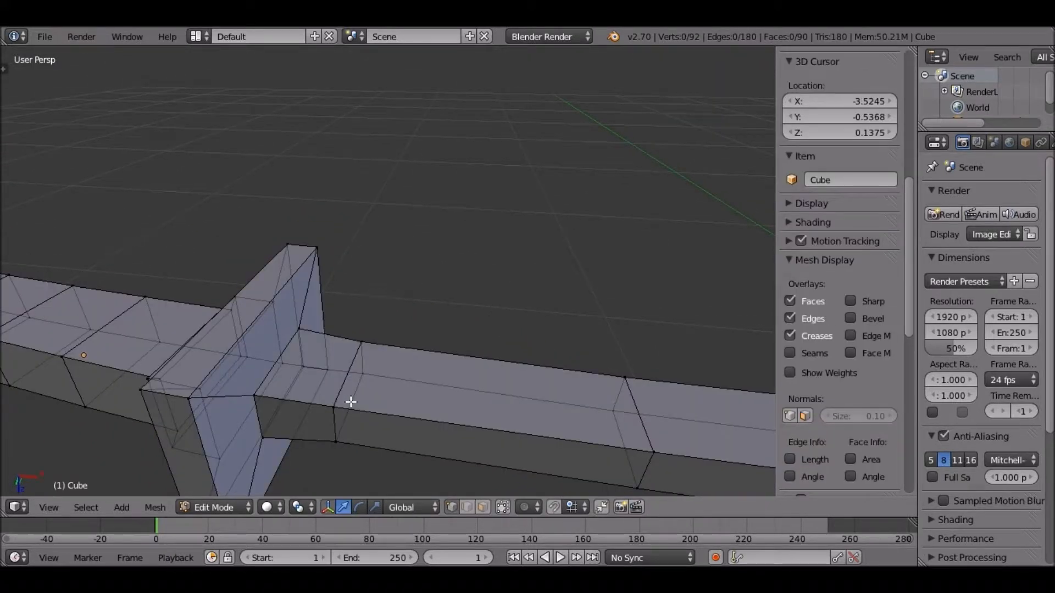
middle_click_drag(350, 402, 410, 344)
scroll(476, 335, "up", 3)
key("ctrl+r")
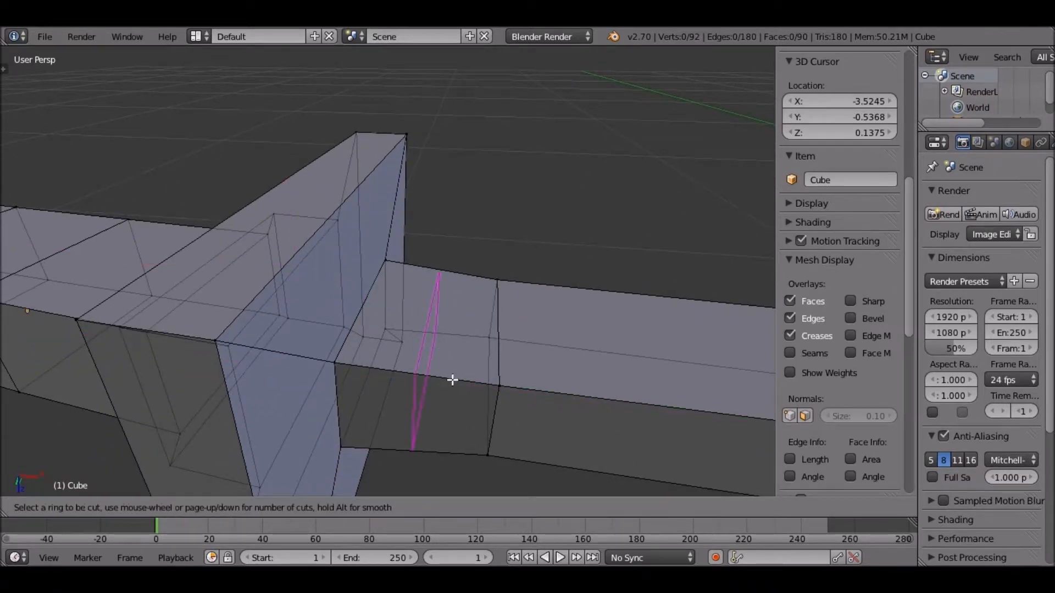
left_click(452, 380)
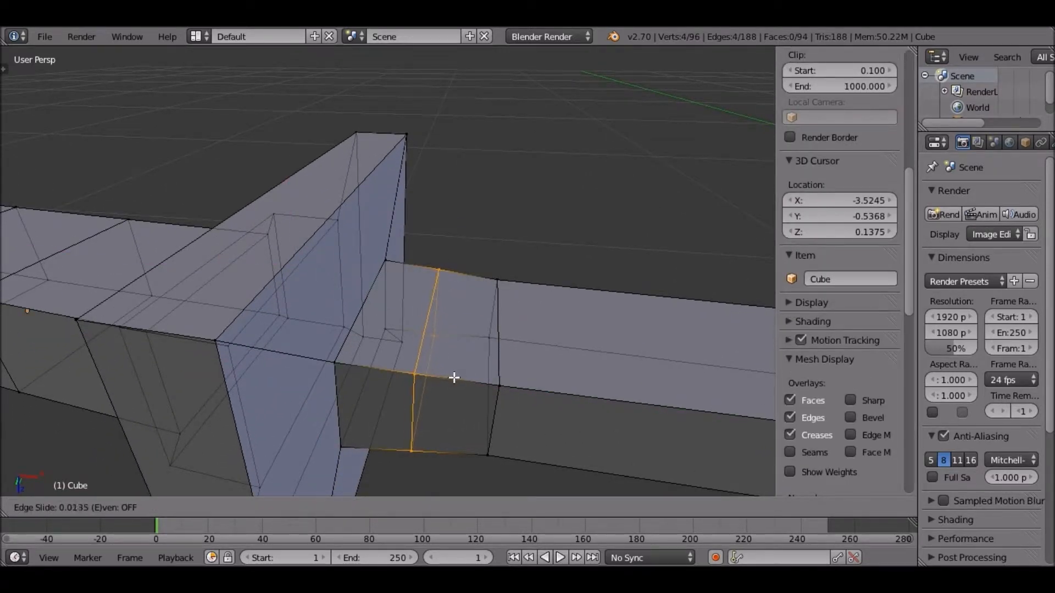
left_click(452, 378)
middle_click_drag(455, 374, 459, 181)
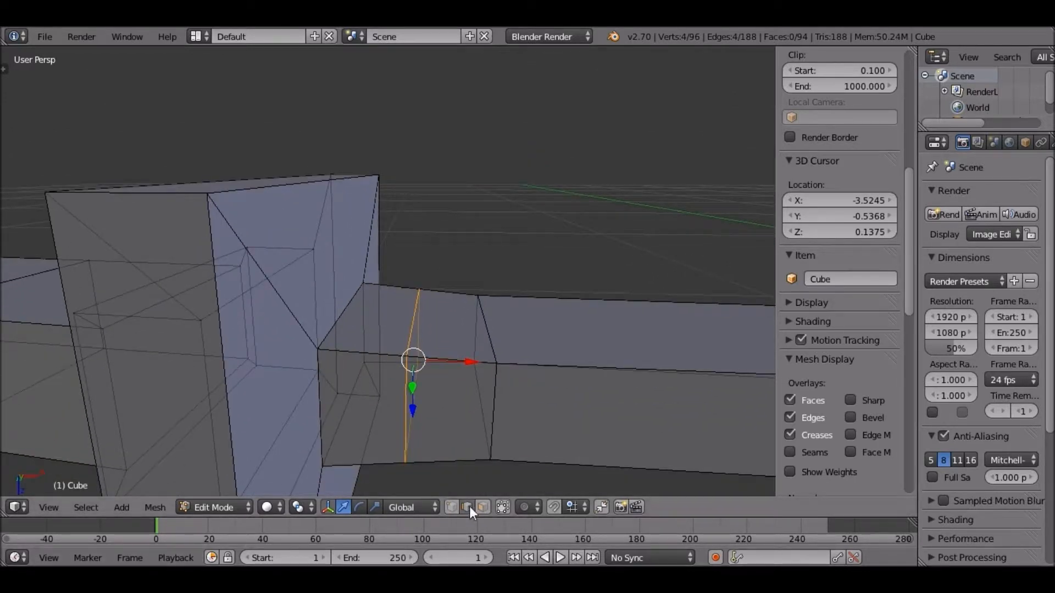
Step: Select the ring of four faces between the guard and the new loop and scale it up to about 1.27 as a collar
left_click(484, 508)
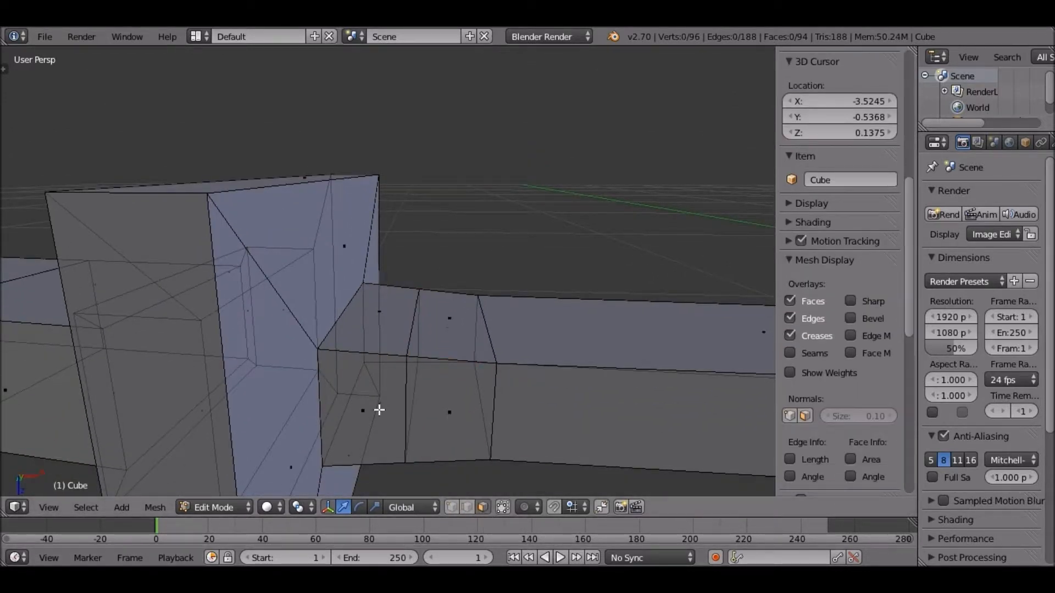
left_click(379, 410)
left_click(397, 334, "shift")
middle_click_drag(397, 334, 358, 326)
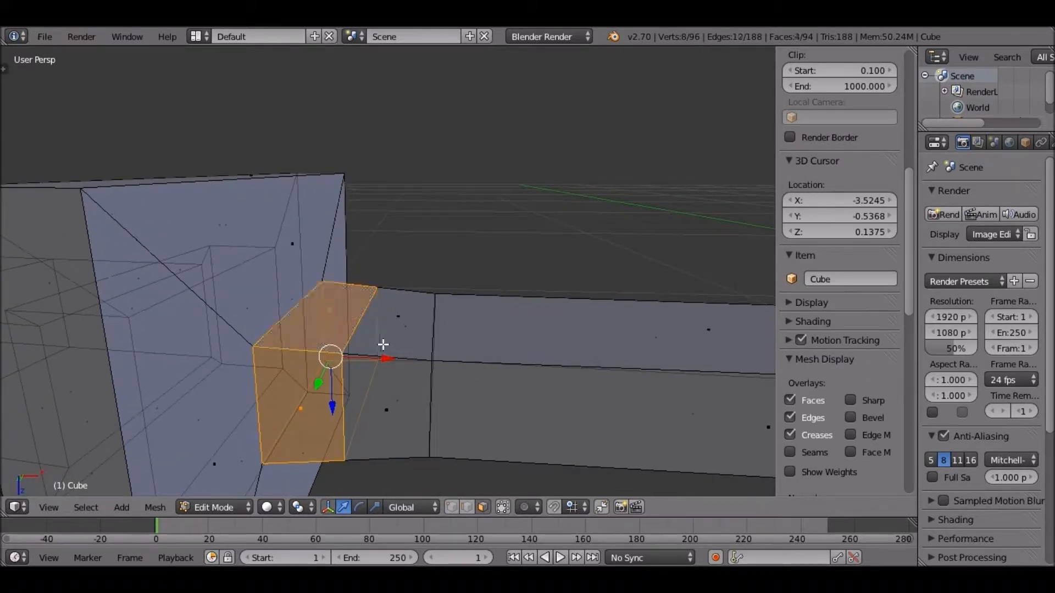
key("s")
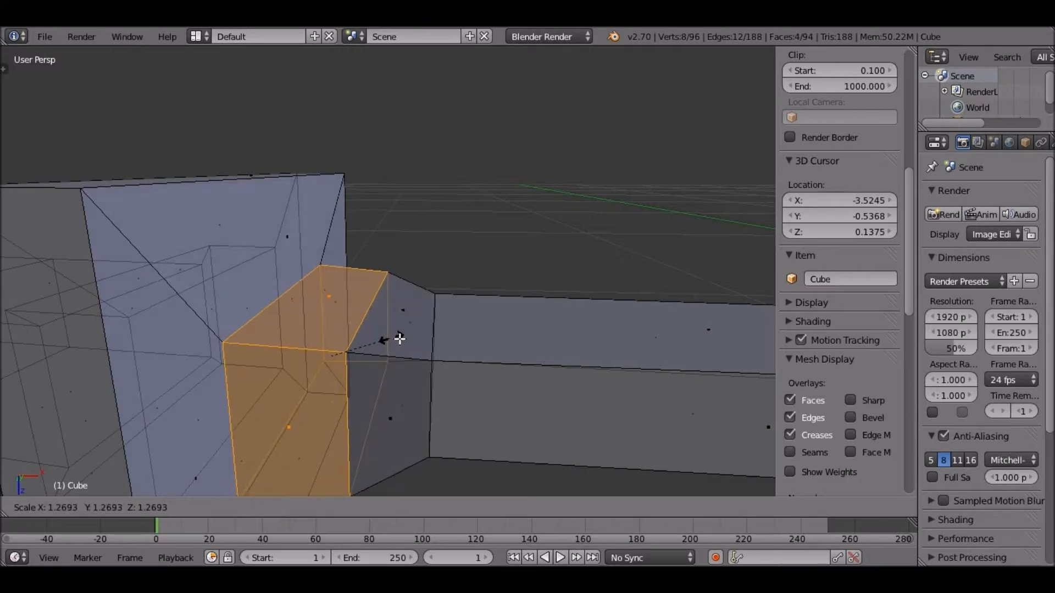
left_click(403, 341)
middle_click_drag(403, 341, 528, 342)
key("a")
scroll(421, 275, "down", 10)
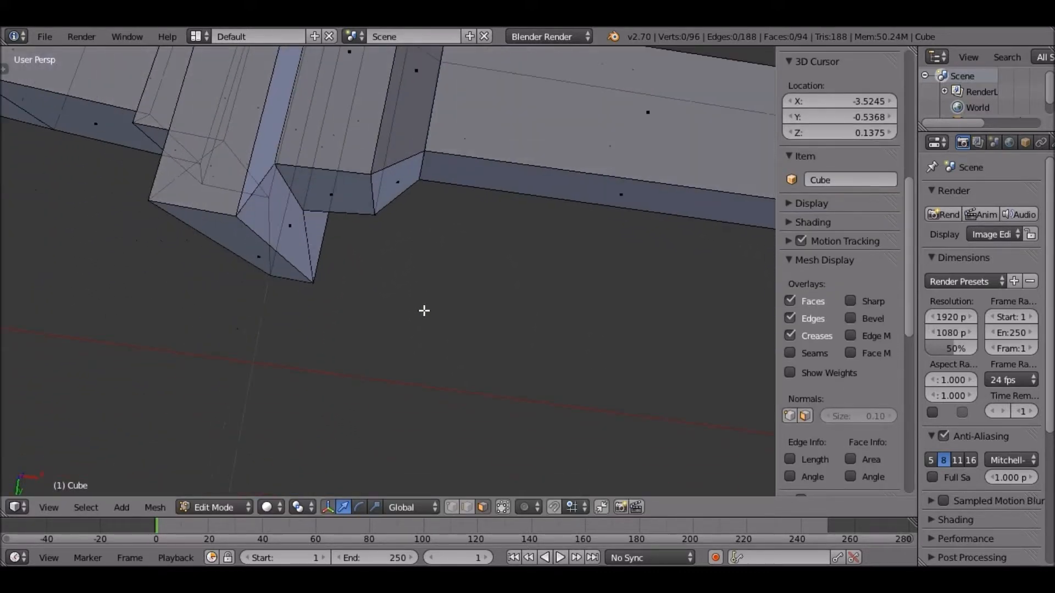
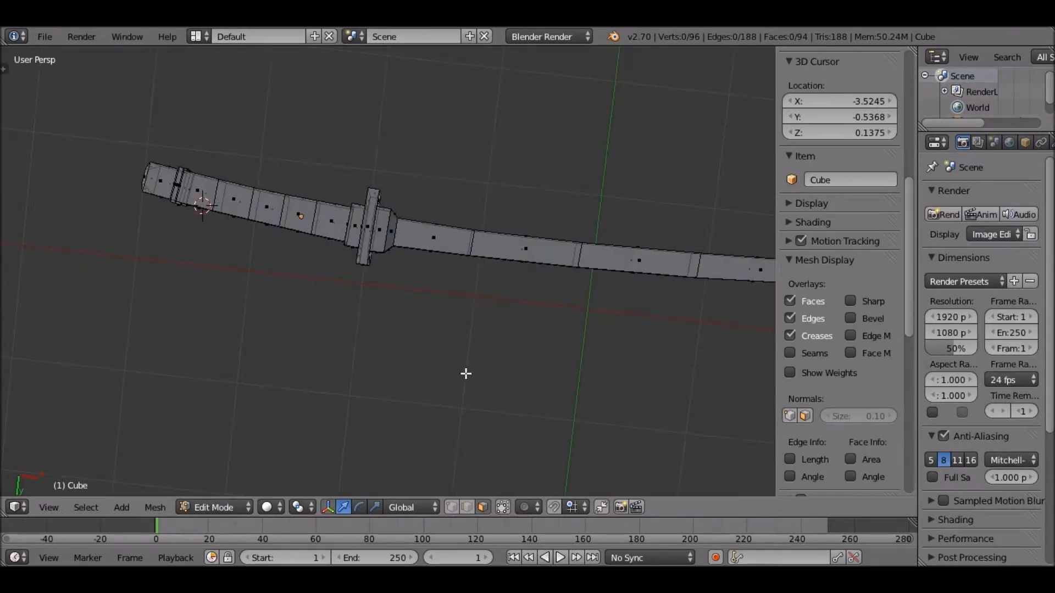
middle_click_drag(466, 374, 461, 374)
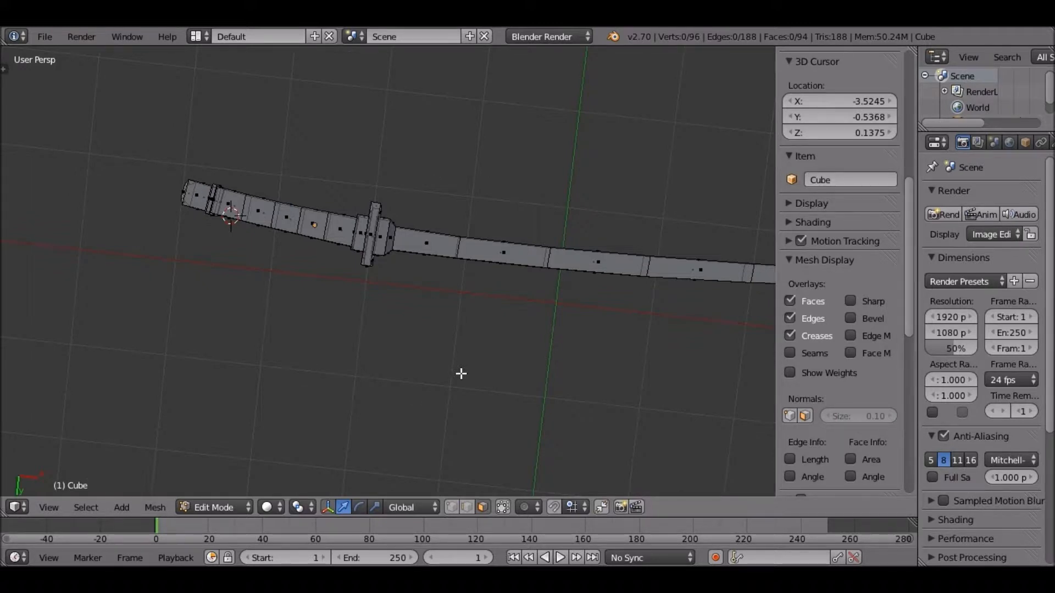
middle_click_drag(461, 373, 408, 348)
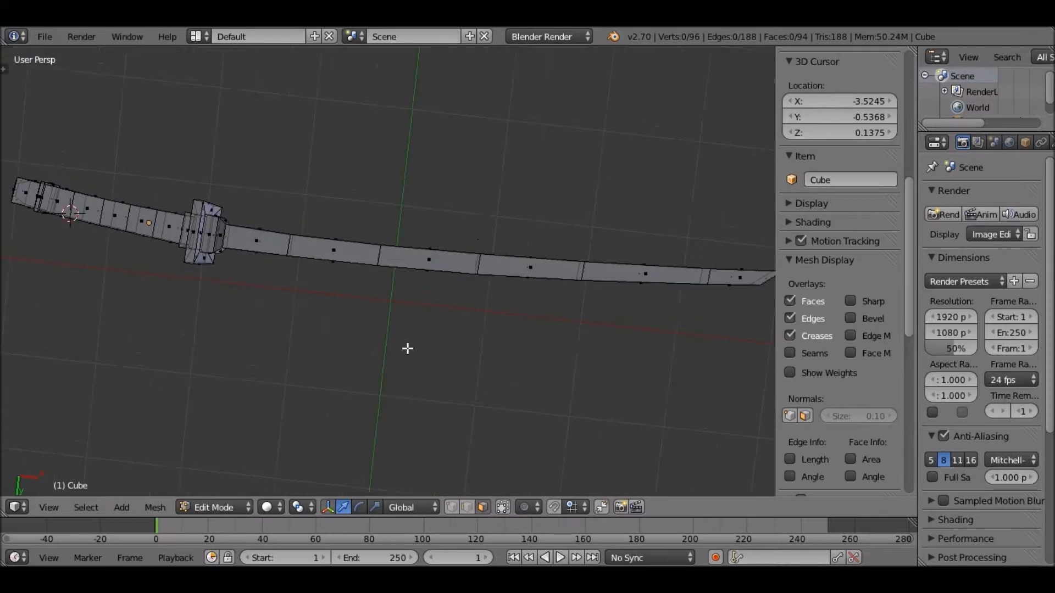
Step: Select the whole sword mesh and add a Subdivision Surface modifier to it
key("a")
scroll(782, 489, "up", 4)
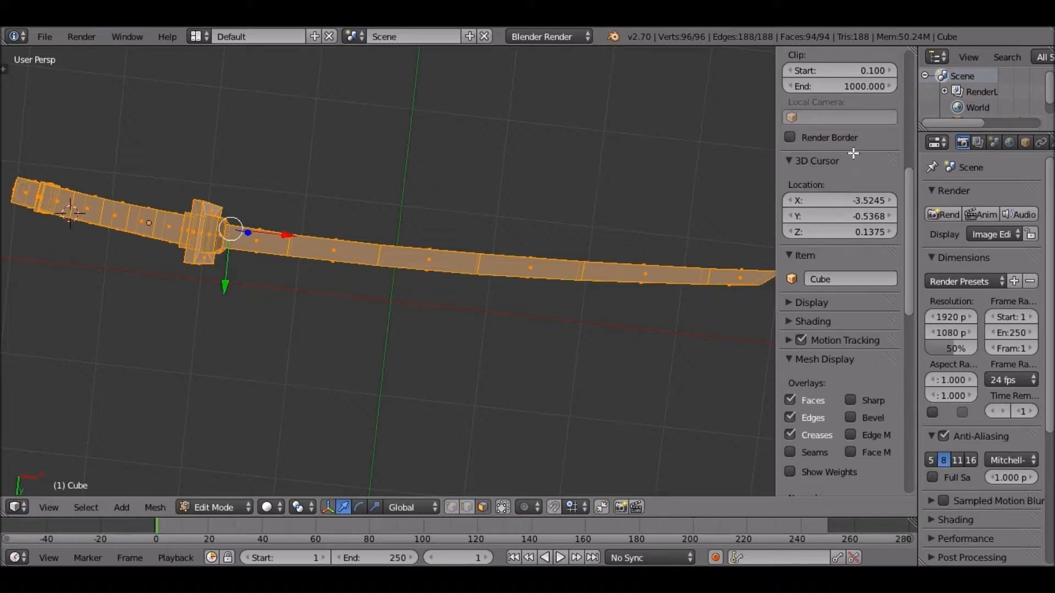
key("n")
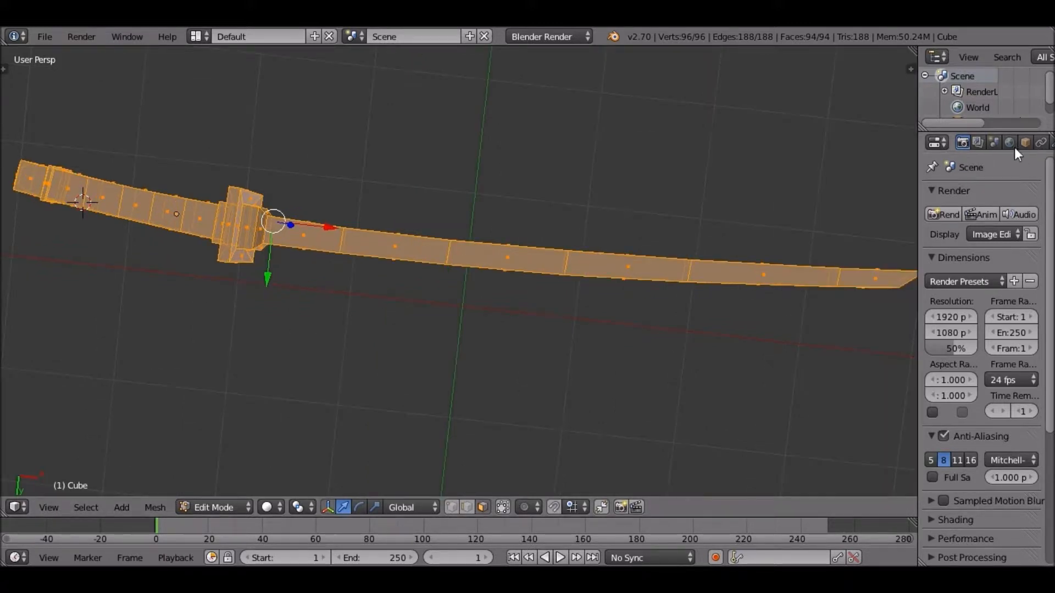
left_click(1050, 142)
left_click(983, 195)
left_click_drag(898, 154, 877, 156)
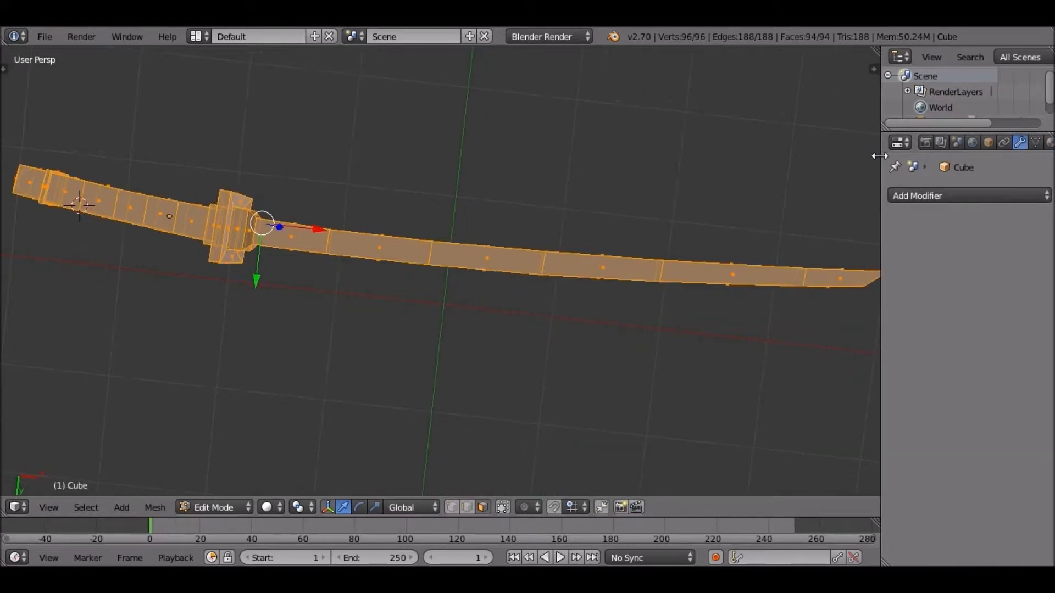
left_click(994, 195)
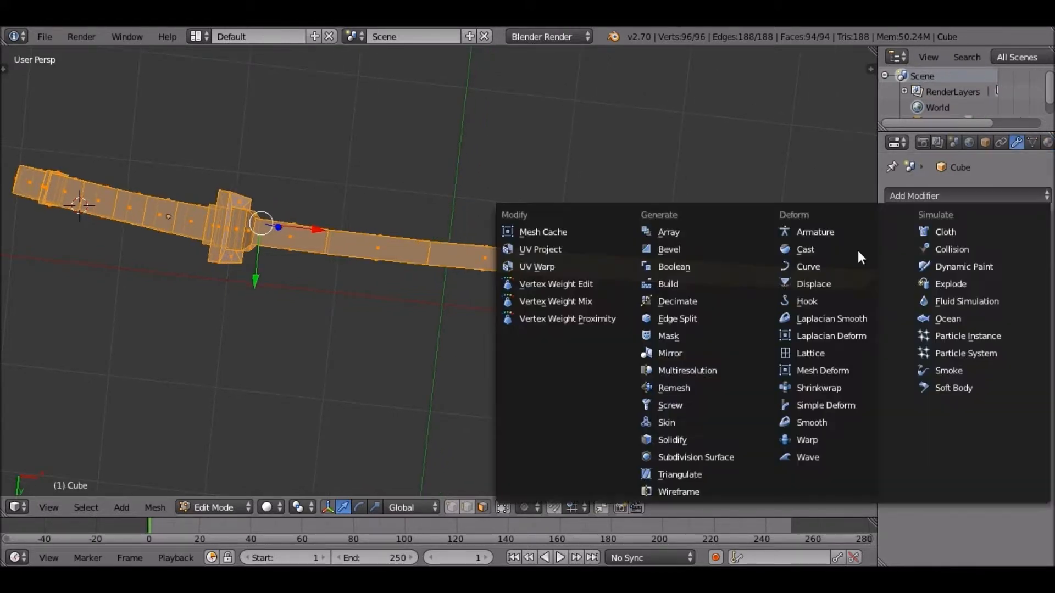
left_click(671, 456)
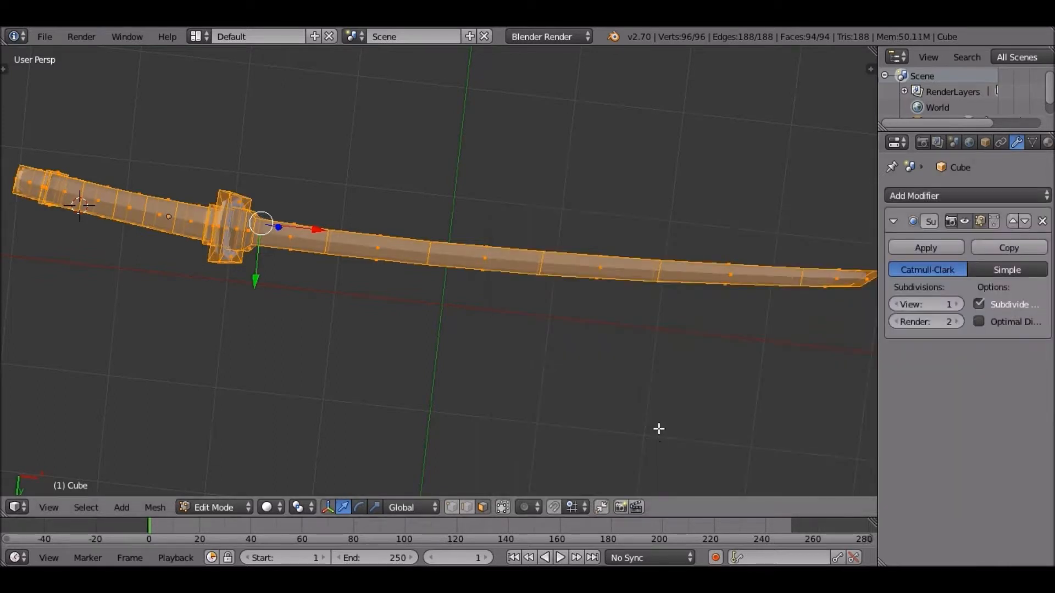
Step: Compare Simple subdivision with Catmull-Clark on the sword in Object Mode, inspecting the guard and blade tip and leaving Catmull-Clark set
middle_click_drag(659, 429, 196, 280)
key("Tab")
middle_click_drag(489, 384, 1036, 311)
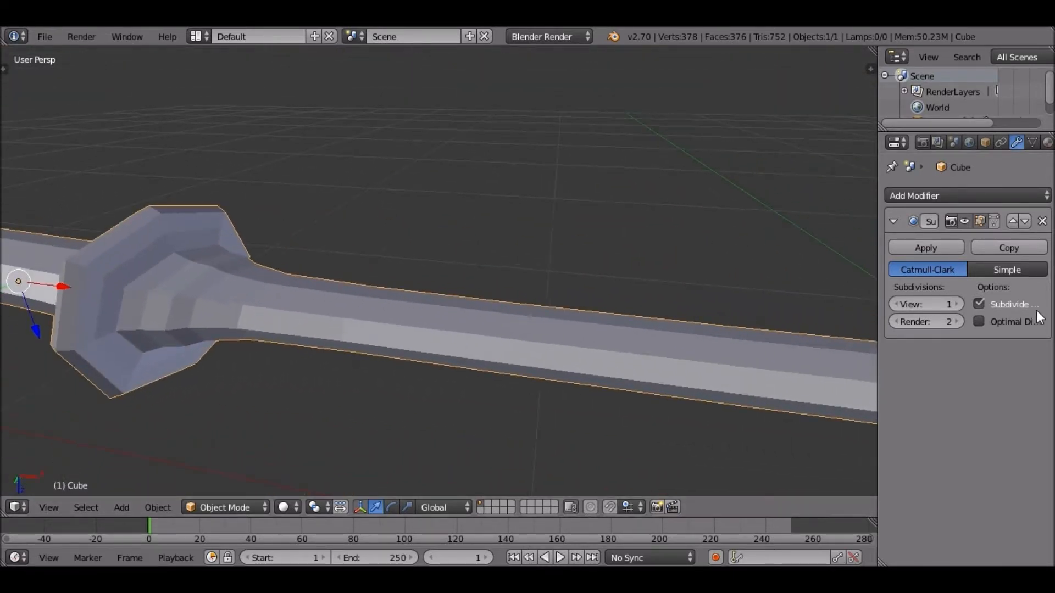
left_click(1006, 270)
middle_click_drag(743, 310, 943, 274)
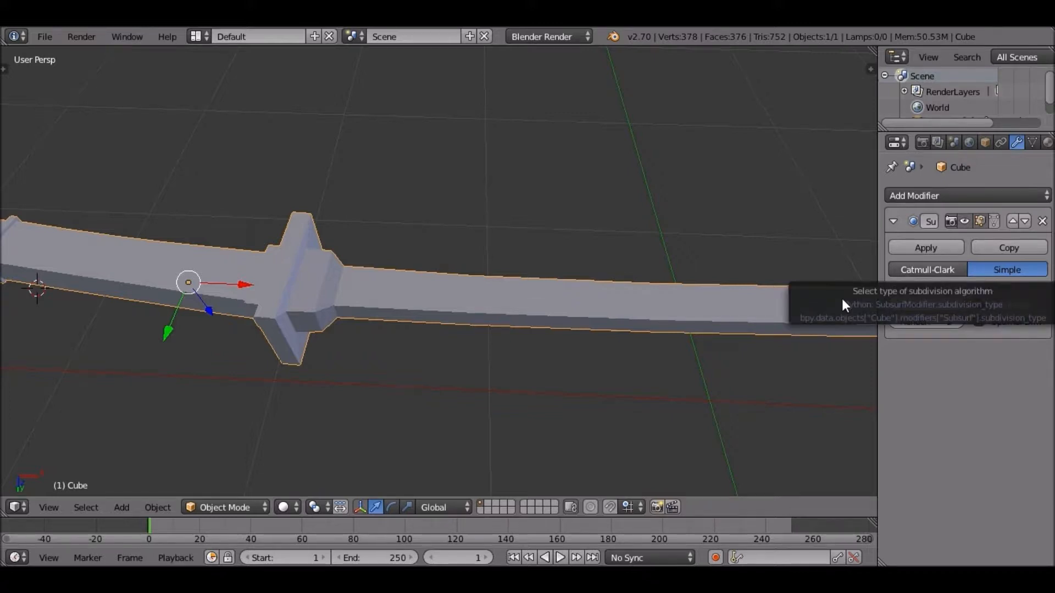
left_click(928, 270)
middle_click_drag(545, 276, 448, 332)
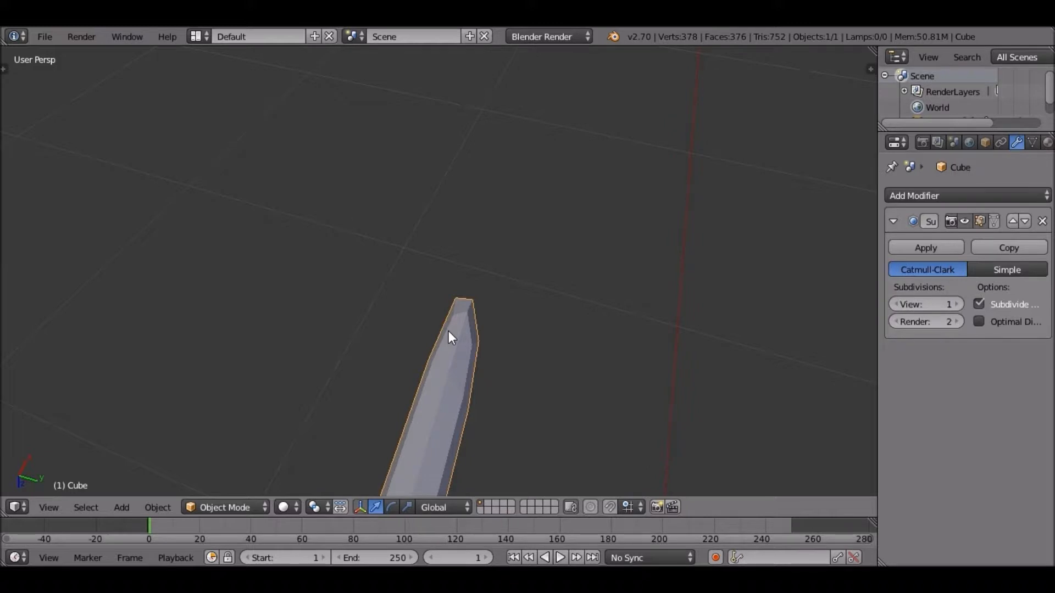
middle_click_drag(449, 337, 990, 249)
middle_click_drag(643, 245, 557, 305)
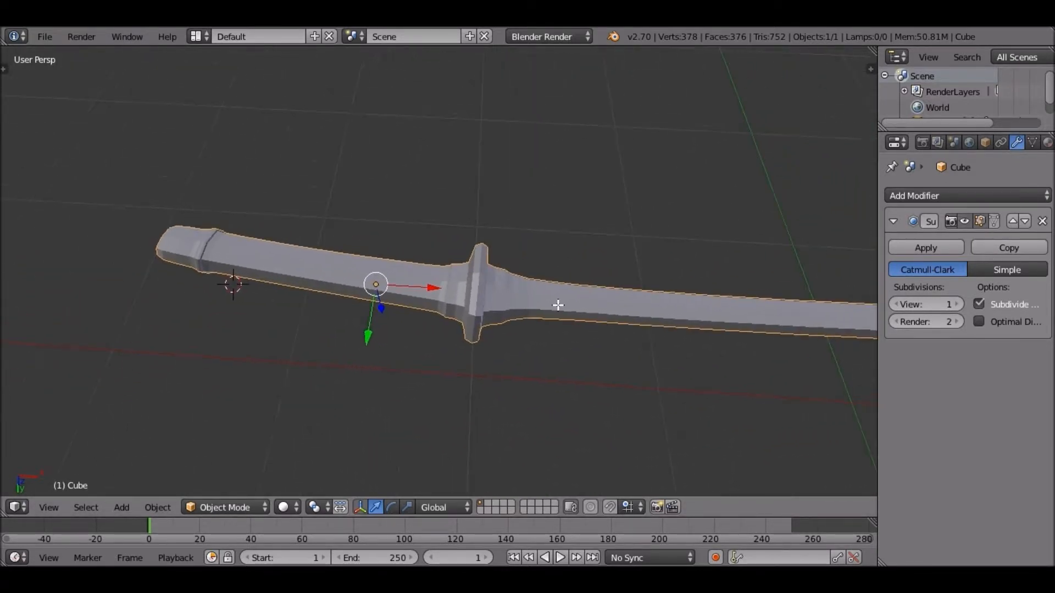
Step: In Edit Mode with everything deselected, add an edge loop to the blade-side collar and slide it close to the guard
key("Tab")
scroll(549, 305, "up", 3)
middle_click_drag(440, 305, 316, 306, "shift")
scroll(559, 354, "up", 1)
scroll(560, 354, "up", 2)
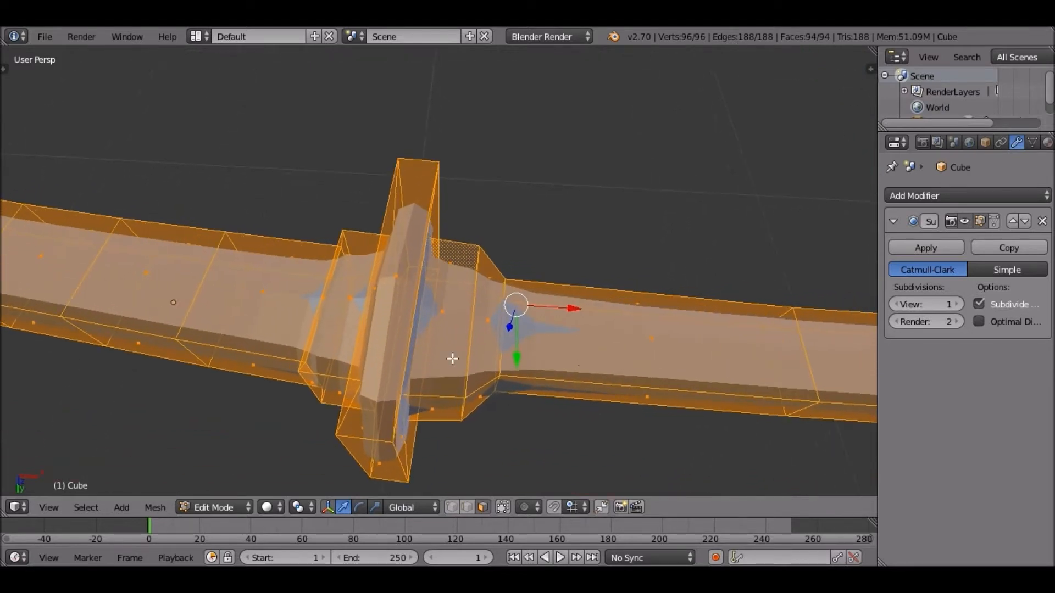
key("a")
key("ctrl+r")
left_click(444, 407)
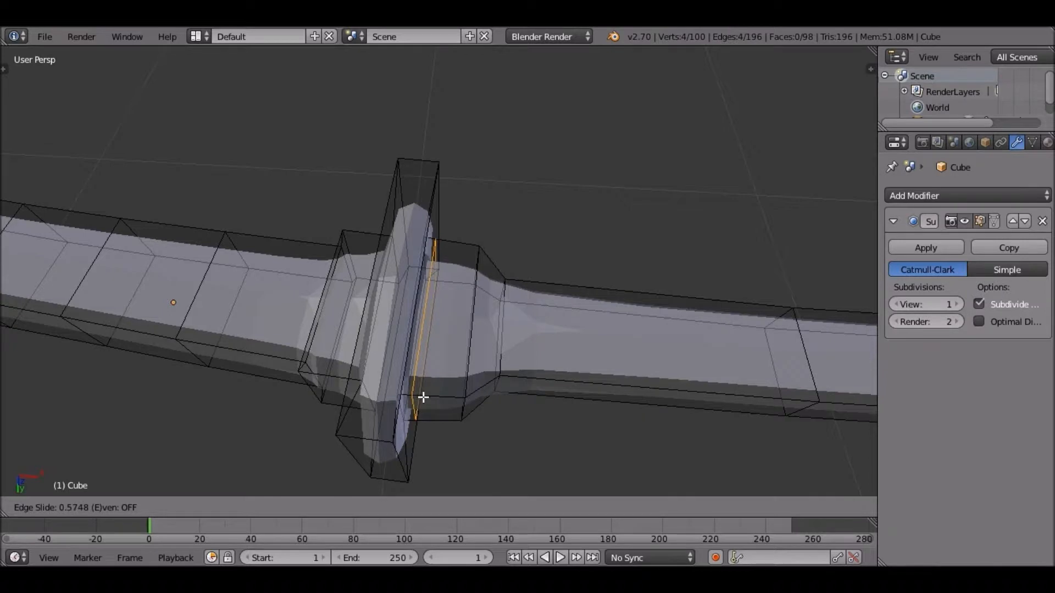
left_click(479, 334)
left_click_drag(481, 333, 452, 337)
middle_click_drag(452, 338, 479, 348)
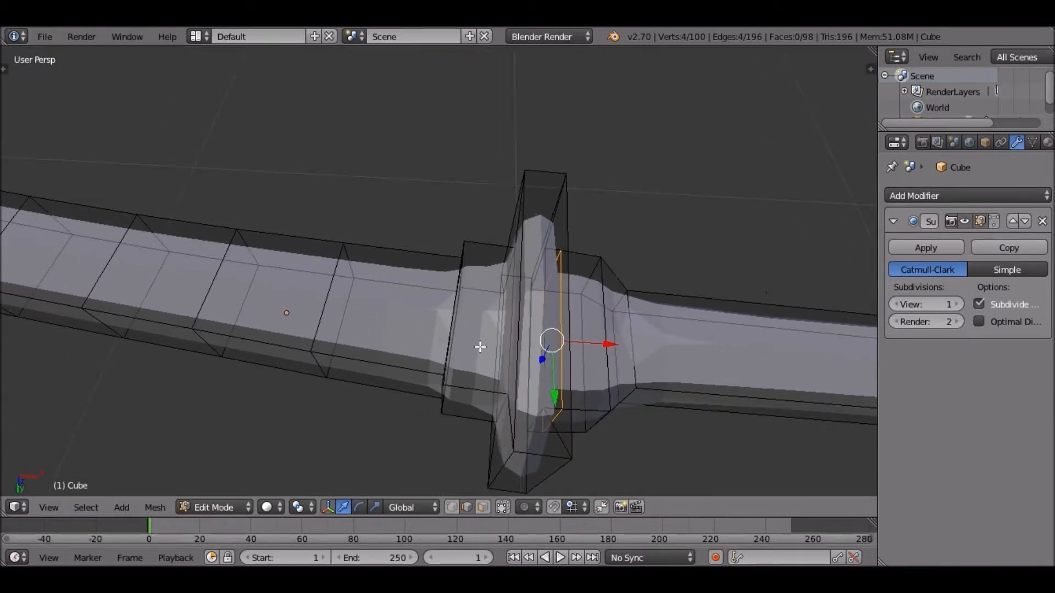
Step: Add an edge loop around the handle-side collar and slide it toward the guard
key("ctrl+r")
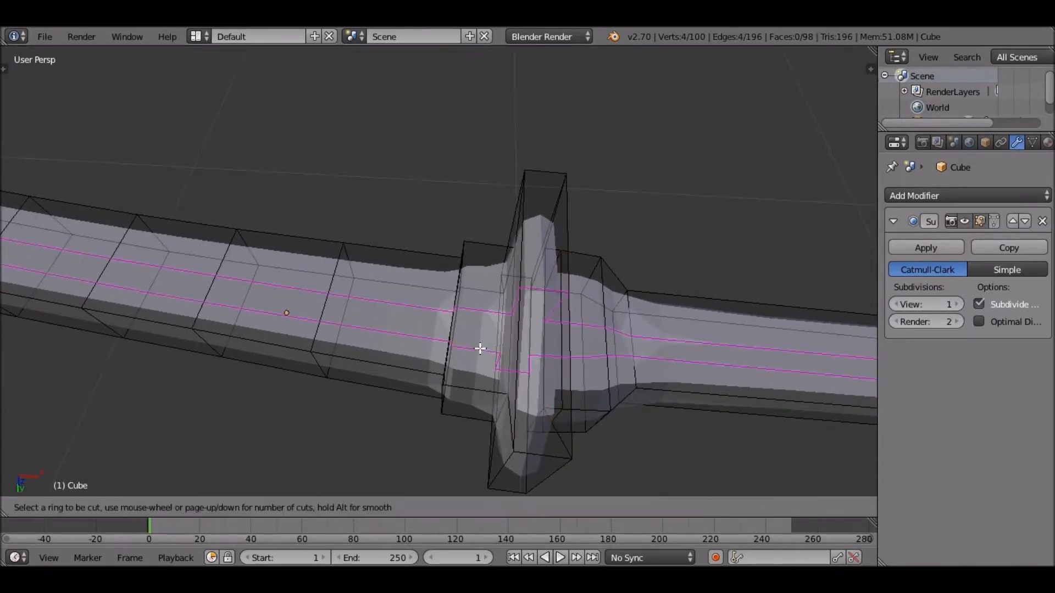
left_click(482, 399)
right_click(482, 396)
key("g")
key("g")
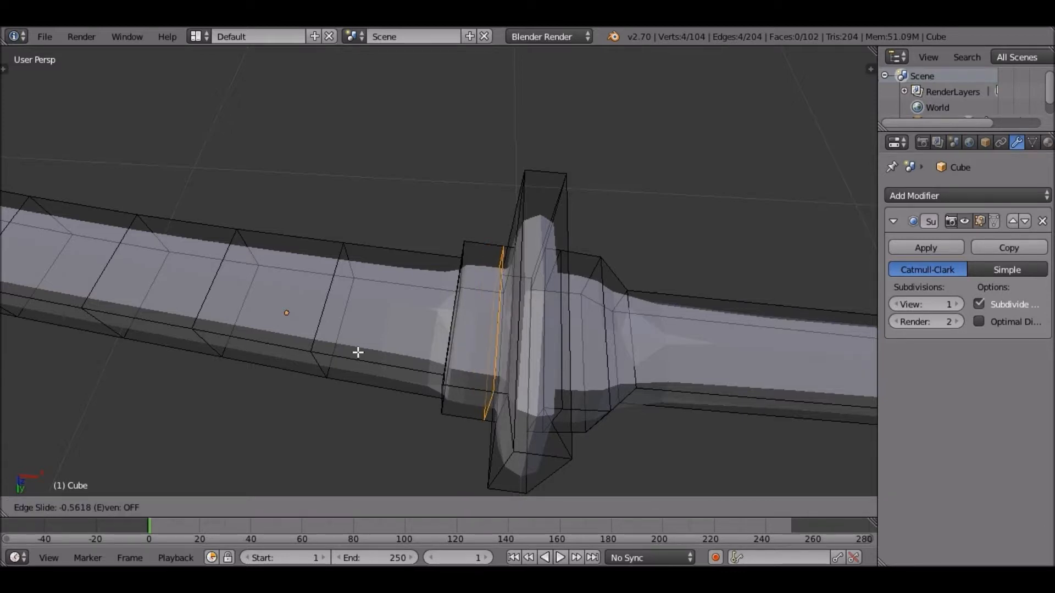
left_click(357, 353)
Step: Add an edge loop around the last handle segment and slide it close to the collar
key("ctrl+r")
left_click(357, 353)
right_click(358, 353)
key("g")
key("g")
left_click(484, 331)
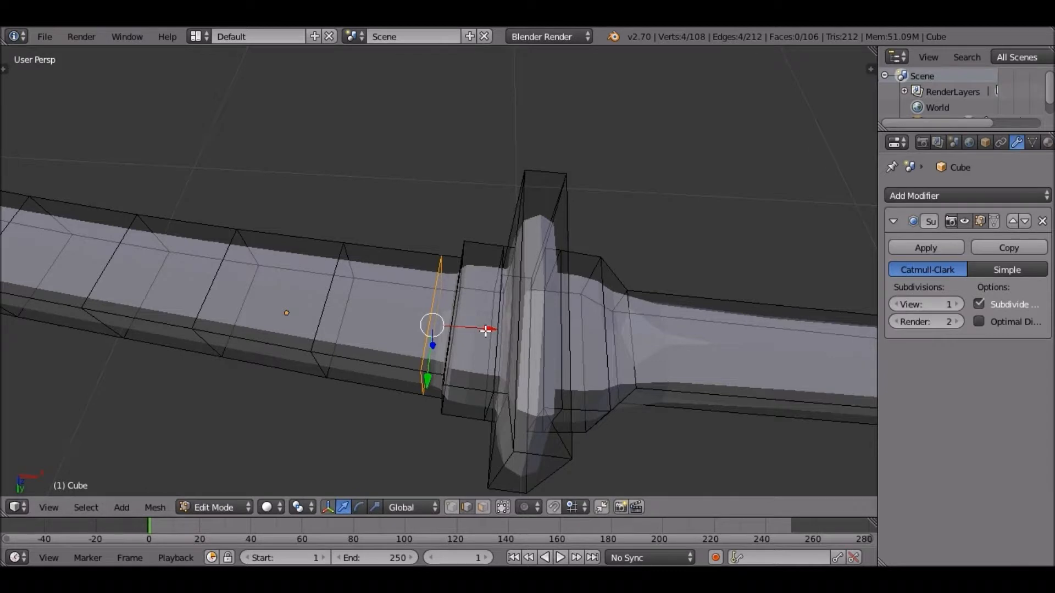
left_click_drag(485, 331, 569, 317, "shift")
Step: Add an edge loop around the first blade segment and slide it close to the collar
middle_click_drag(528, 311, 475, 339, "shift")
key("ctrl+r")
left_click(515, 325)
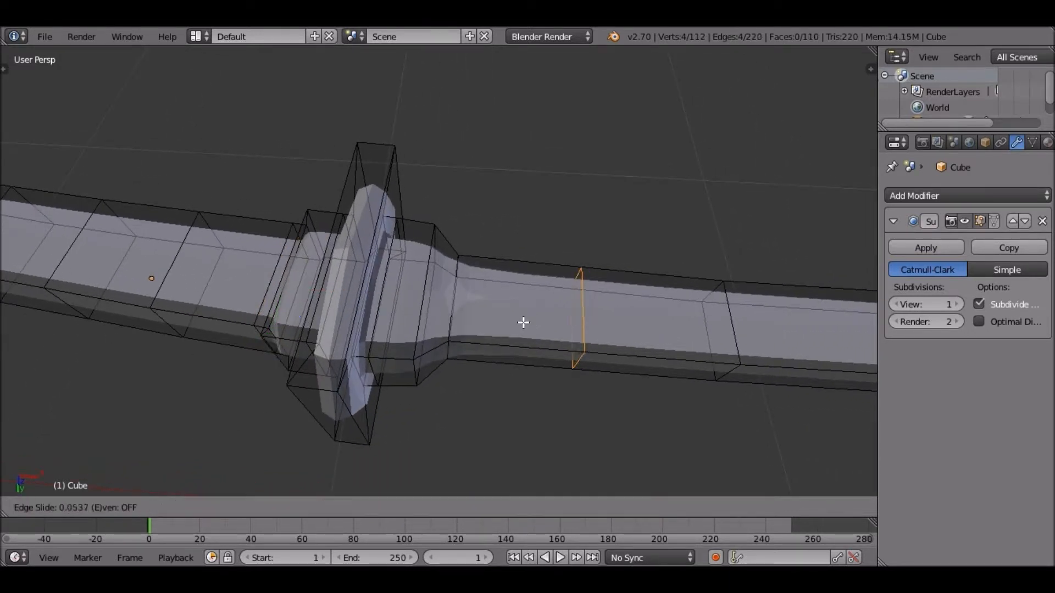
left_click(416, 320)
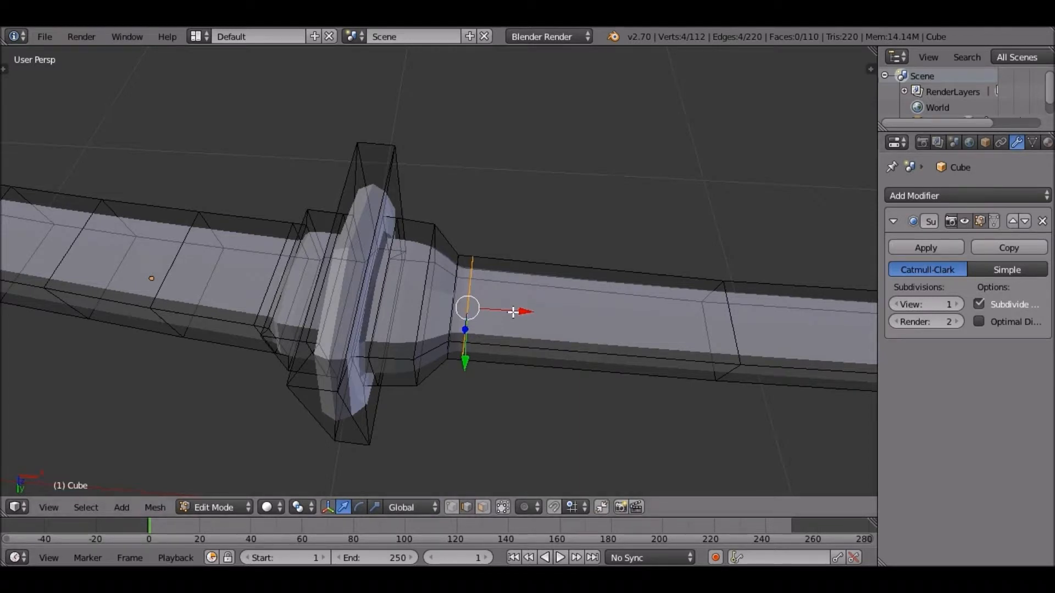
left_click_drag(513, 312, 510, 312)
Step: Try adding an edge loop across the blade's tip segment, slid toward the point, and undo it
middle_click_drag(629, 339, 817, 385, "shift")
scroll(807, 363, "down", 6)
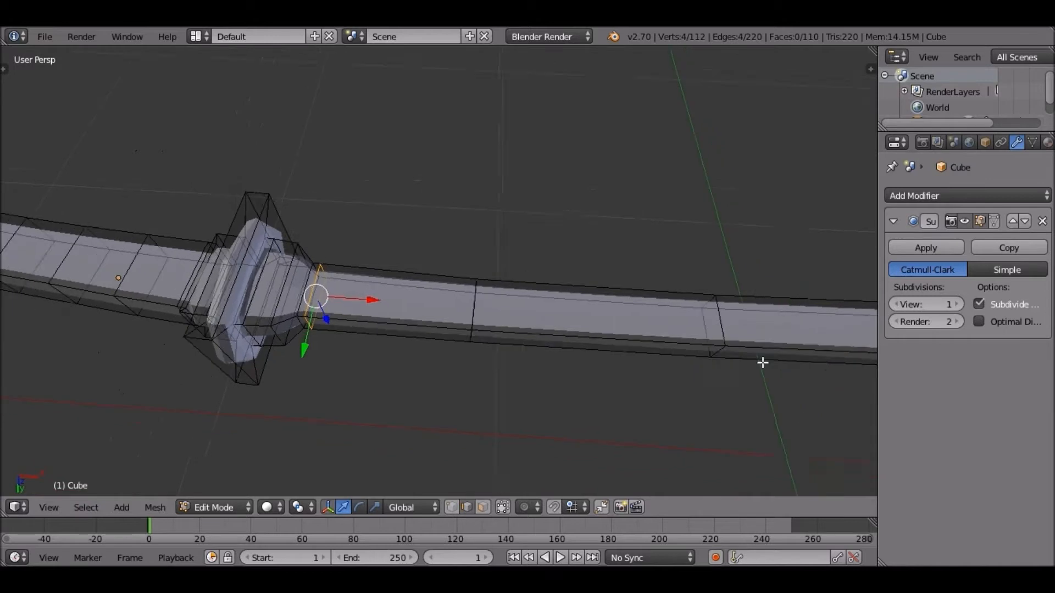
middle_click_drag(708, 330, 575, 330, "shift")
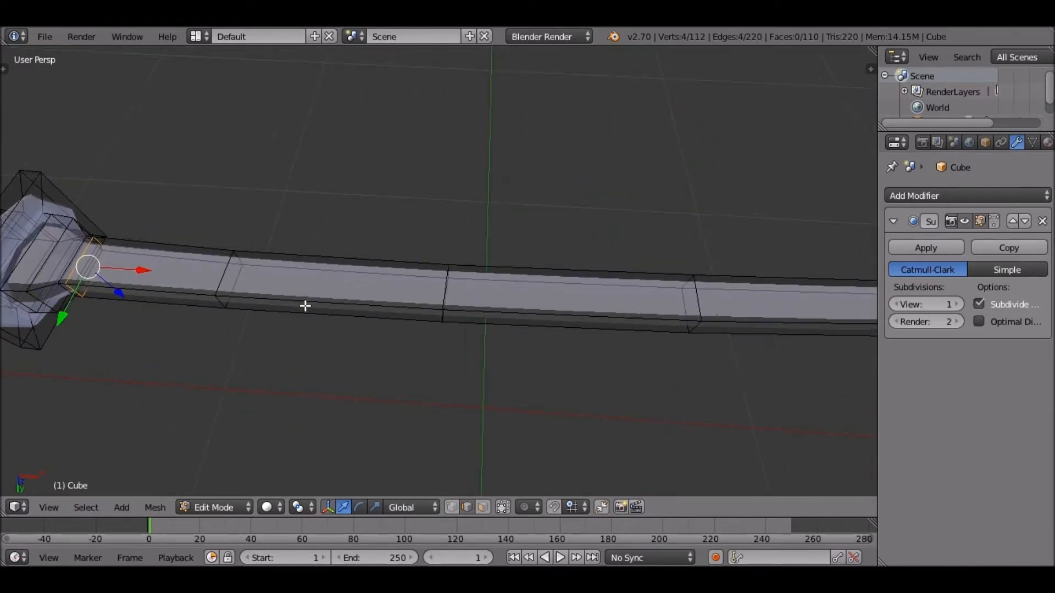
middle_click_drag(305, 306, 492, 371, "shift")
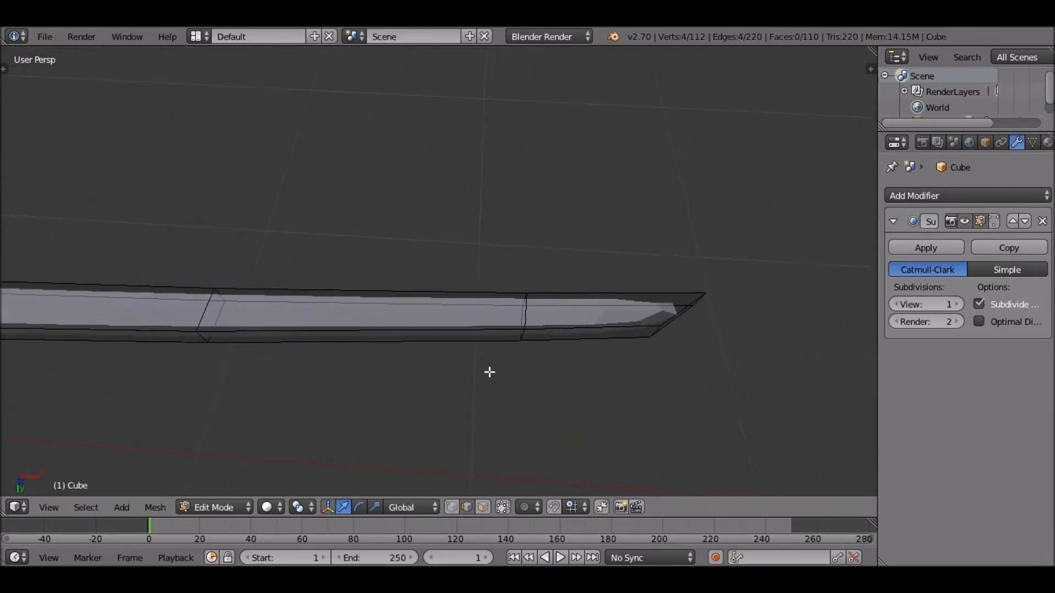
scroll(663, 346, "up", 3)
key("ctrl+r")
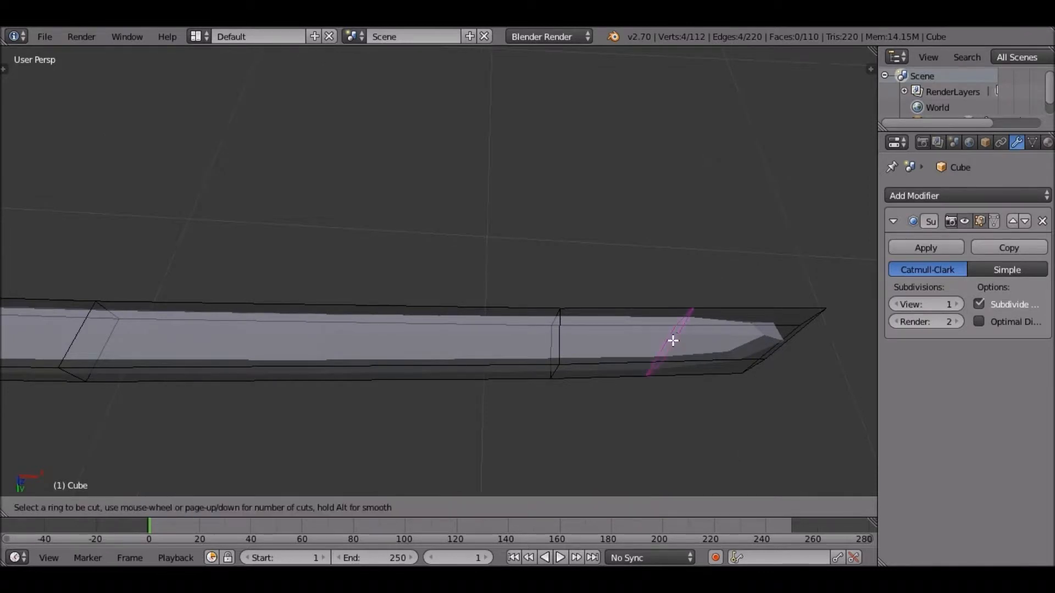
left_click(681, 348)
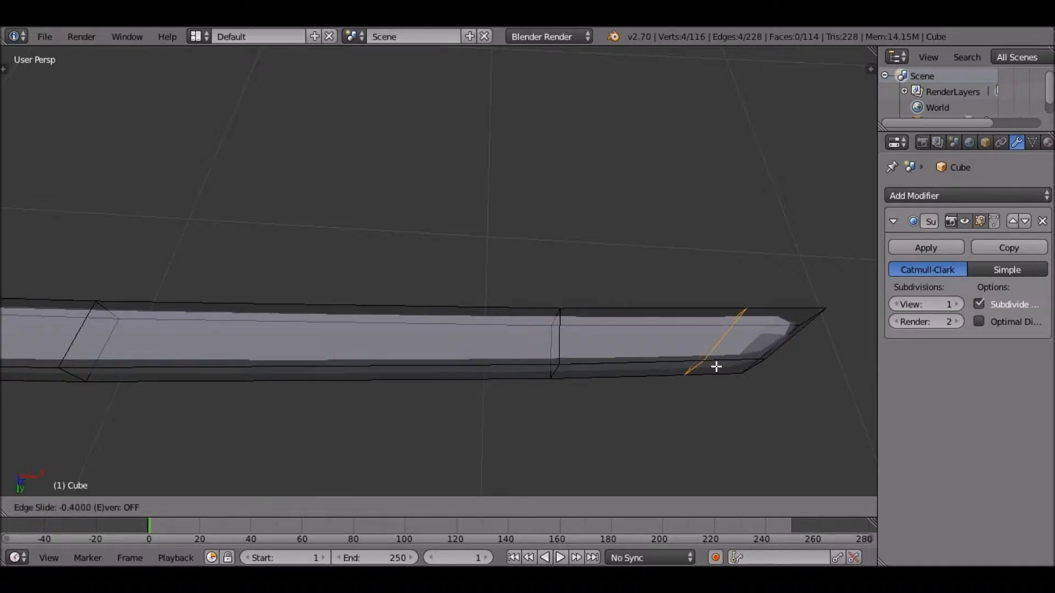
left_click(665, 399)
key("ctrl+z")
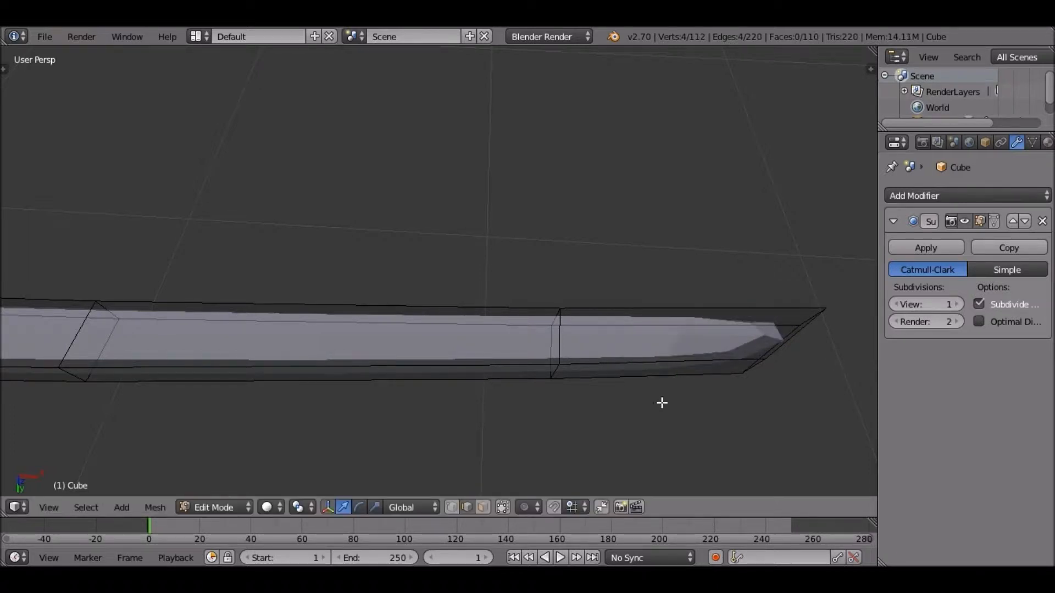
Step: Add a lengthwise edge loop along the sword through its narrow cutting-edge side
key("ctrl+r")
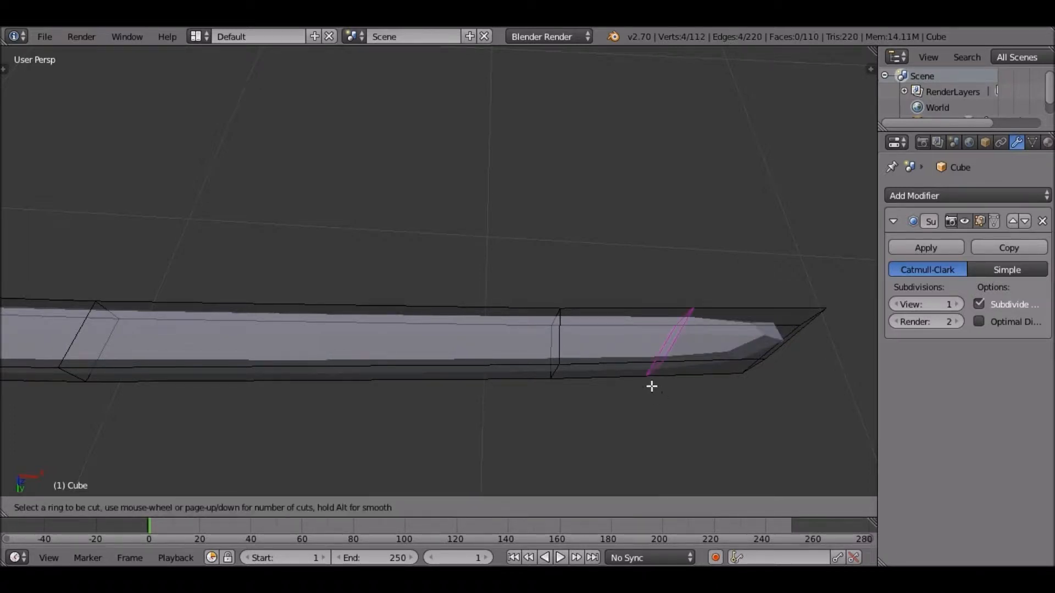
left_click(560, 373)
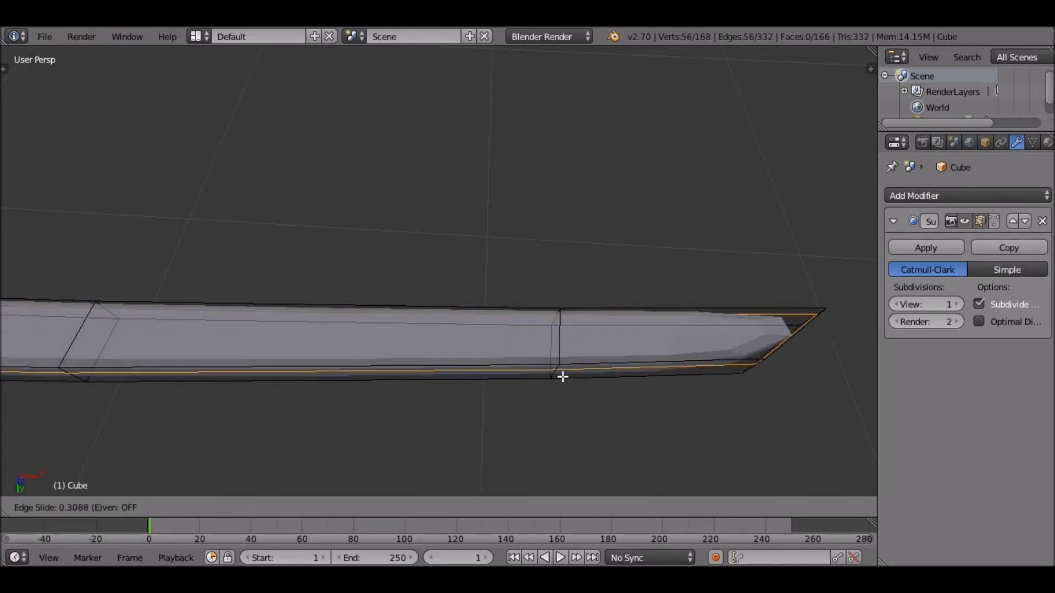
left_click(684, 366)
middle_click_drag(684, 366, 531, 285, "shift")
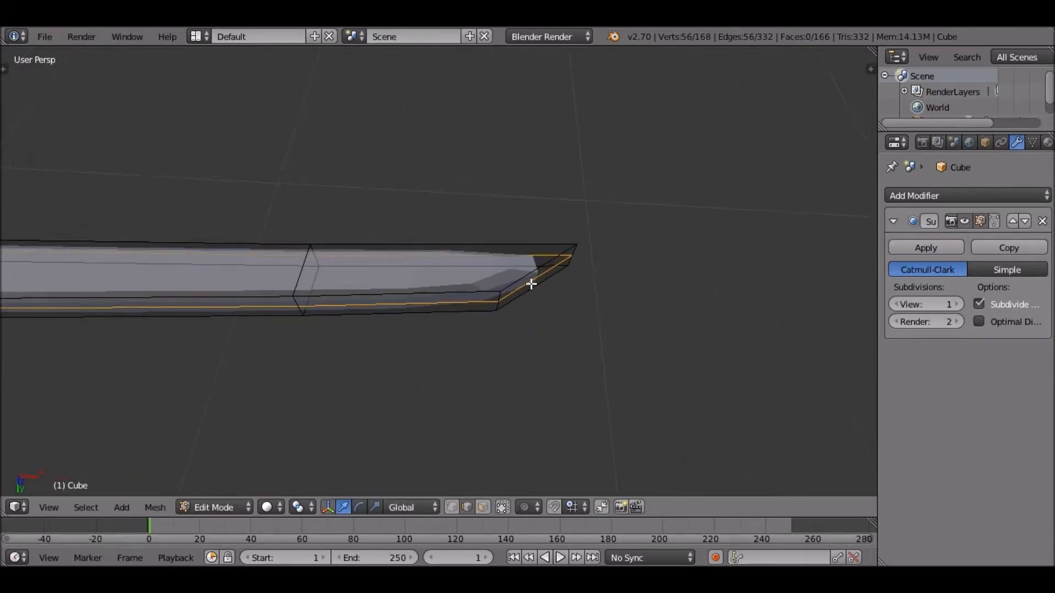
Step: Select the new loop's cutting-edge segments from the blade tip to the collar and move them outward about 0.0135 along Y
right_click(530, 284)
right_click(374, 313, "shift")
middle_click_drag(495, 313, 209, 279)
right_click(374, 278, "shift")
right_click(144, 256, "shift")
middle_click_drag(170, 259, 395, 306)
right_click(396, 307, "shift")
right_click(401, 308, "shift")
scroll(401, 307, "up", 5)
middle_click_drag(439, 227, 543, 132, "shift")
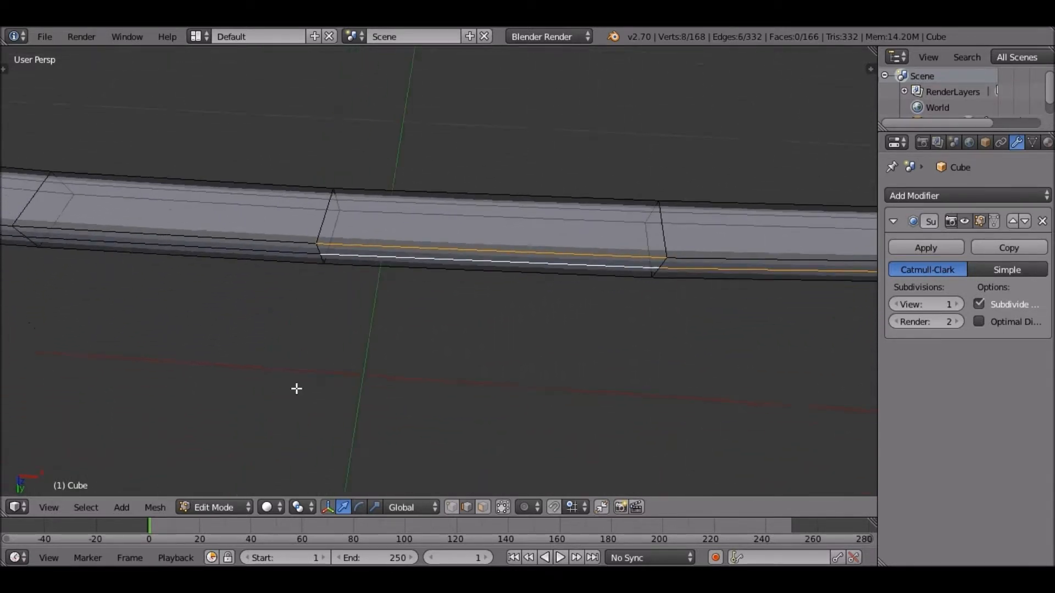
middle_click_drag(158, 252, 382, 208, "shift")
right_click(382, 208, "shift")
right_click(207, 241, "shift")
right_click(207, 242, "shift")
middle_click_drag(207, 245, 211, 319, "ctrl")
key("g")
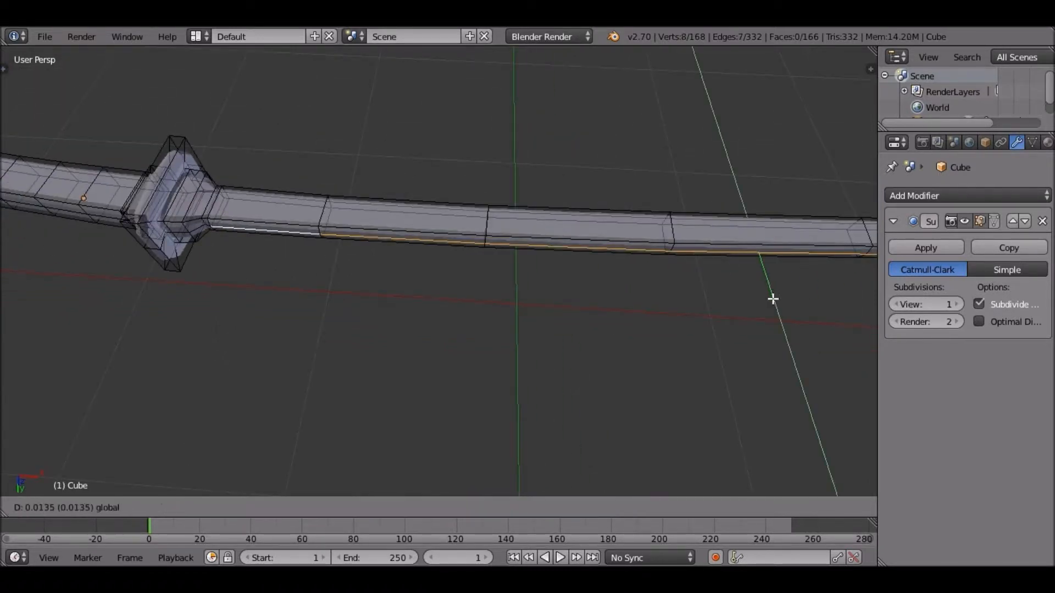
left_click(769, 298)
Step: In vertex selection mode, move the cutting-edge vertex beside the collar slightly inward along Y and about 0.07 toward the guard along X
middle_click_drag(769, 298, 409, 510)
key("ctrl+z")
left_click(454, 509)
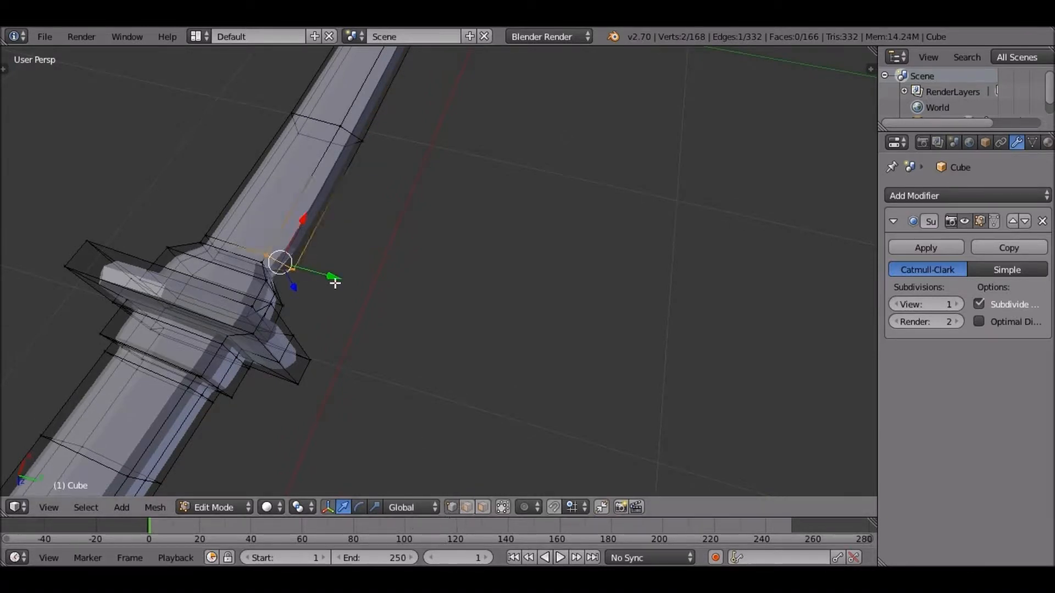
right_click(334, 282)
key("g")
key("y")
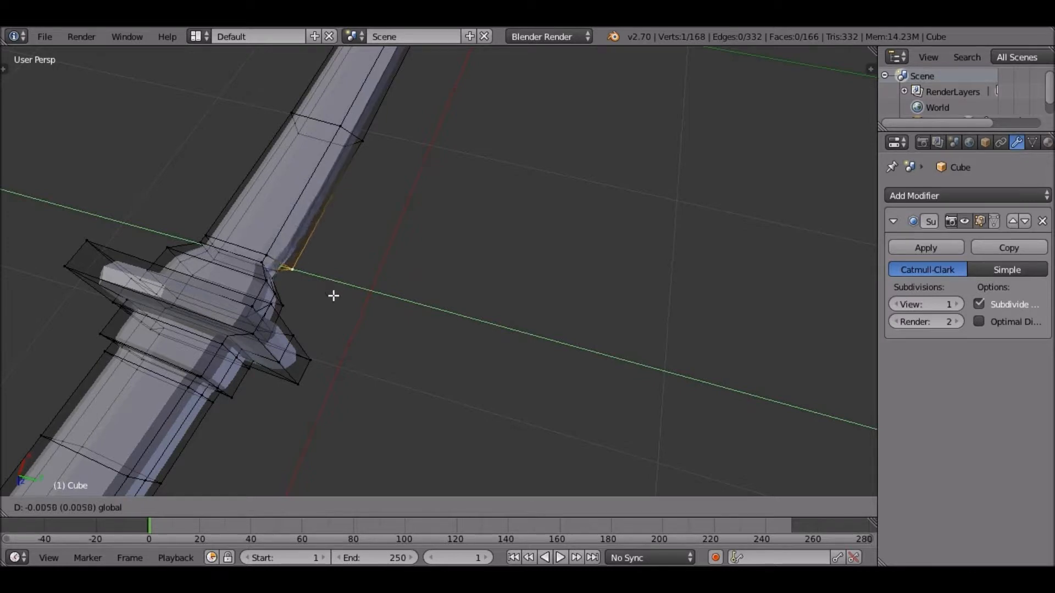
left_click(334, 295)
key("g")
key("x")
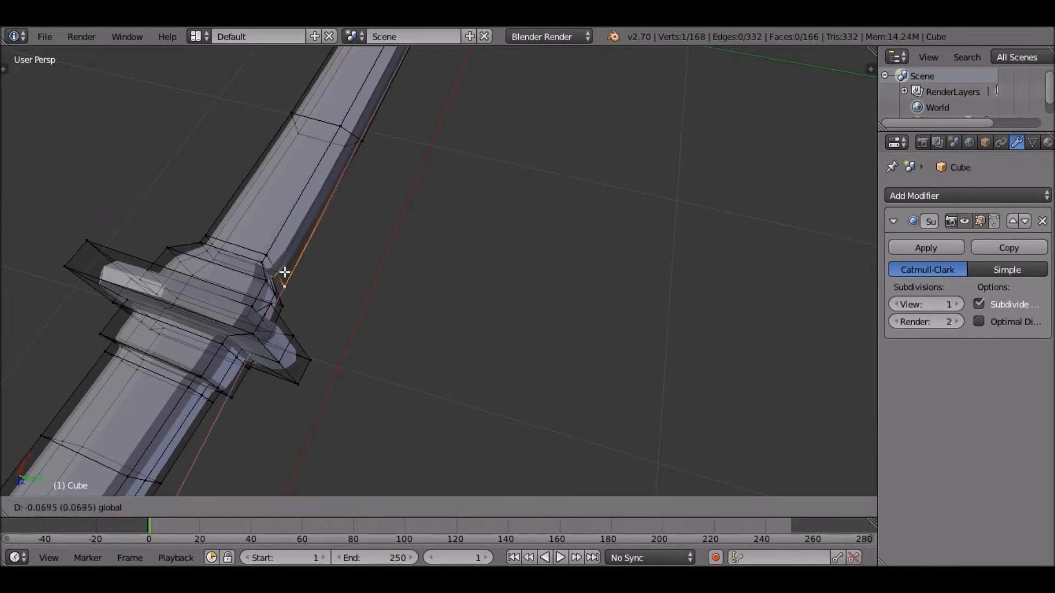
left_click(373, 255)
Step: Try adding an edge loop around the blade's first segment near the collar and undo it
middle_click_drag(332, 273, 286, 391, "shift")
key("ctrl+r")
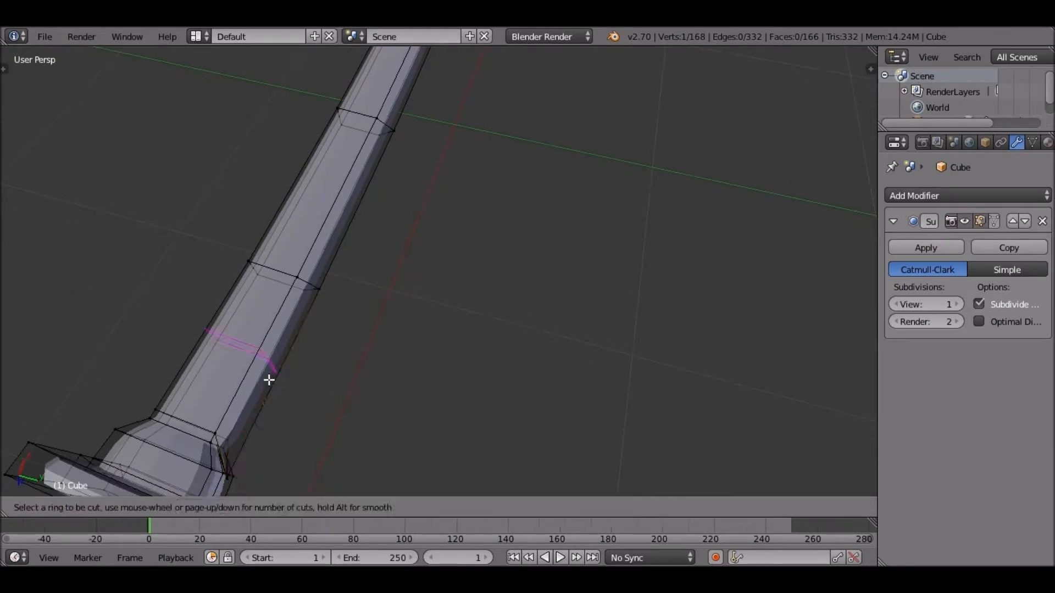
left_click(270, 369)
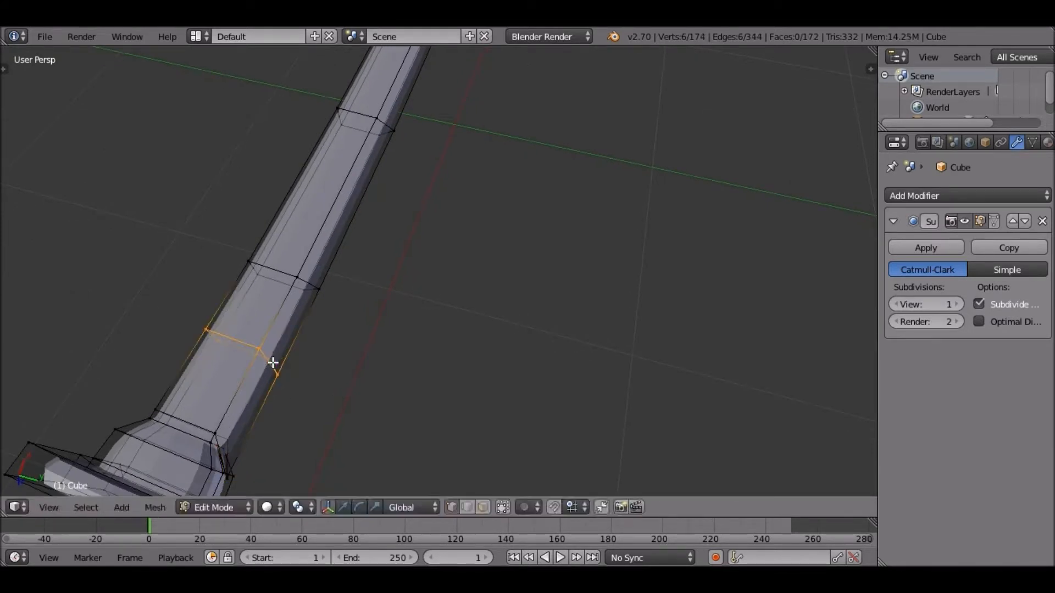
right_click(306, 357)
key("ctrl+z")
middle_click_drag(304, 358, 77, 350)
scroll(758, 256, "down", 4)
middle_click_drag(697, 316, 520, 328)
scroll(512, 316, "up", 6)
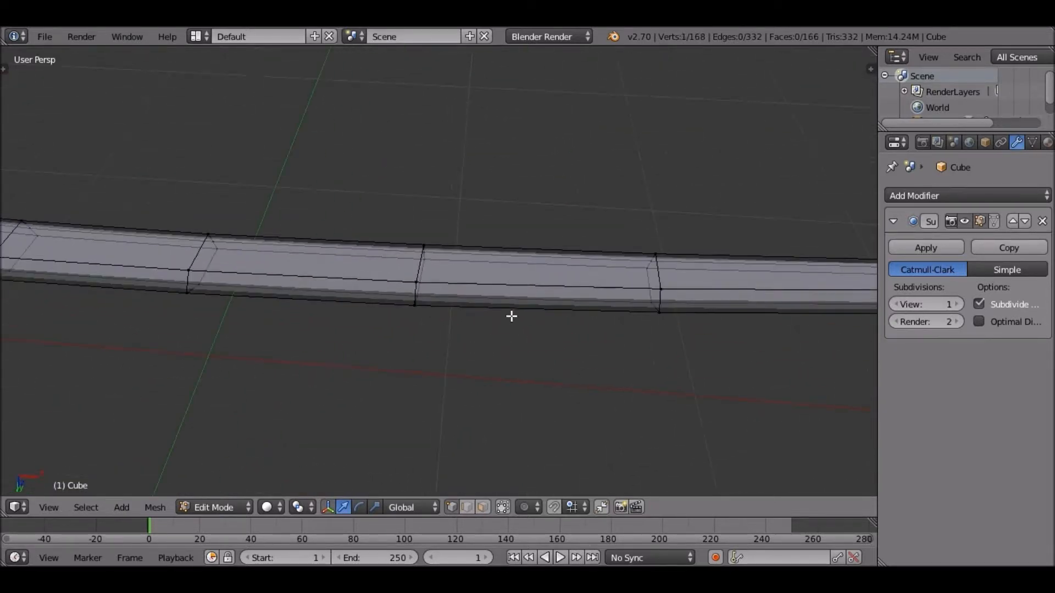
key("ctrl+r")
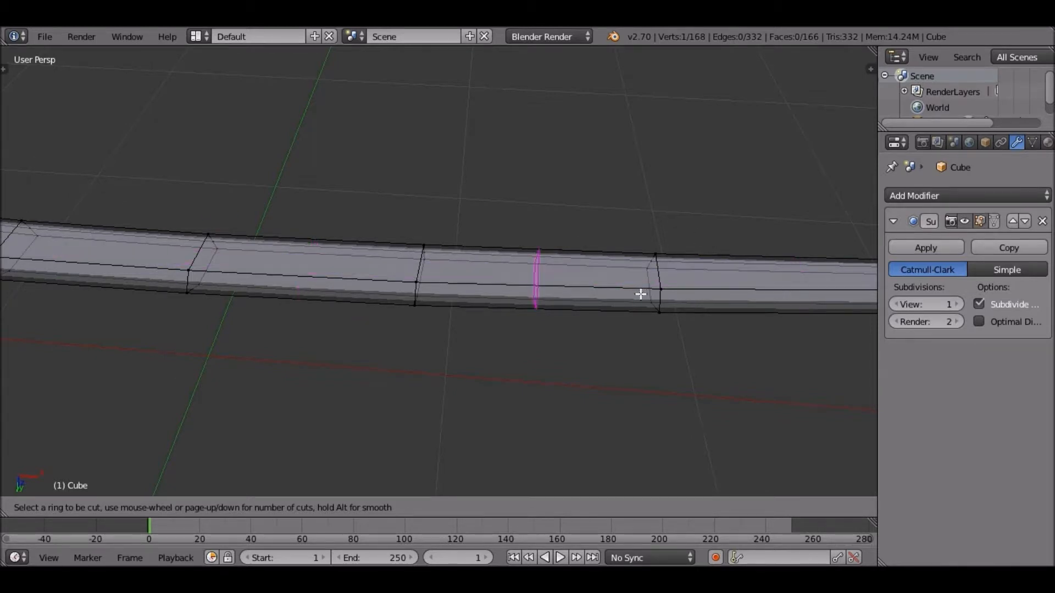
right_click(743, 294)
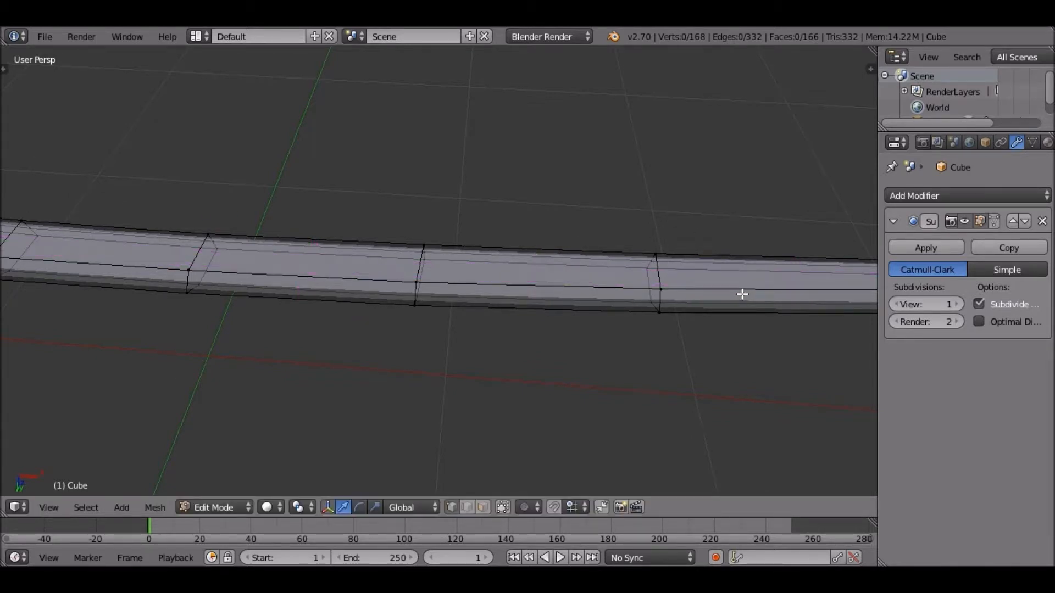
middle_click_drag(693, 285, 484, 190, "shift")
scroll(763, 236, "down", 2)
middle_click_drag(762, 236, 566, 294)
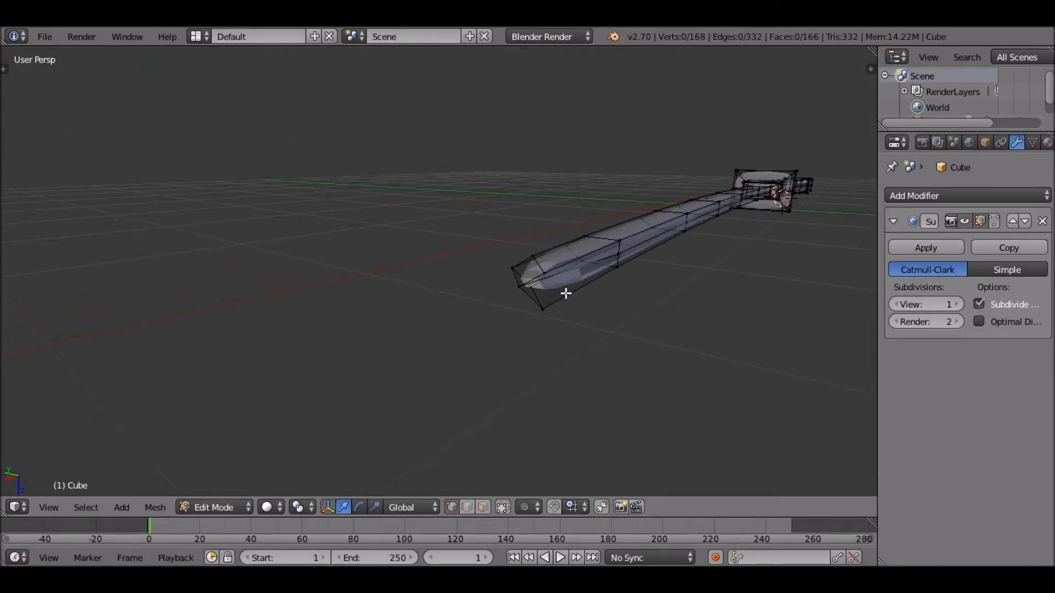
Step: Undo the last moves of the blade's cutting edge and, in vertex selection mode, deselect one end vertex of the restored selection
key("ctrl+z")
key("ctrl+z")
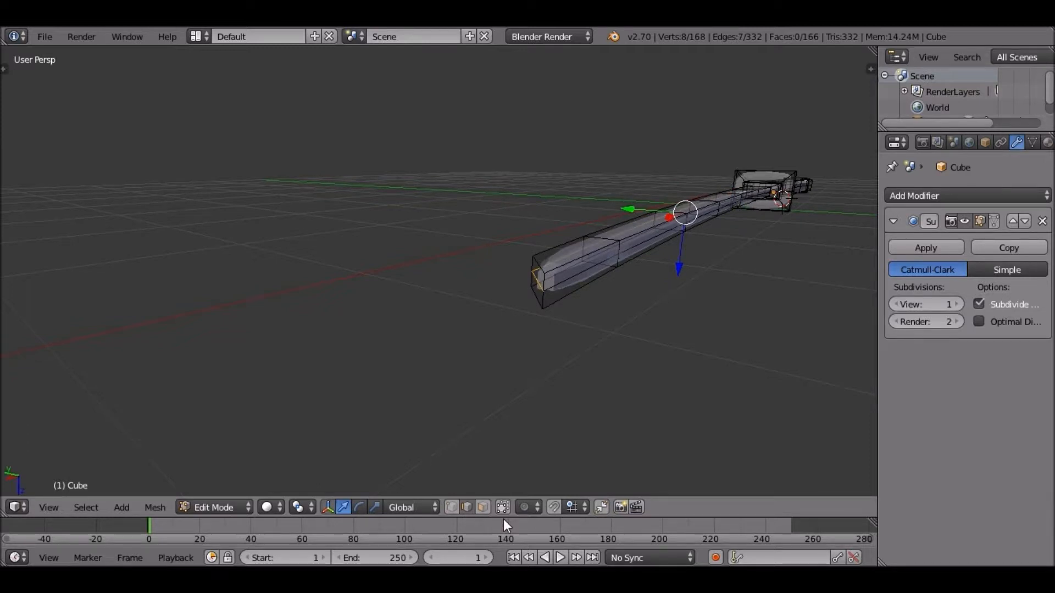
right_click(456, 505)
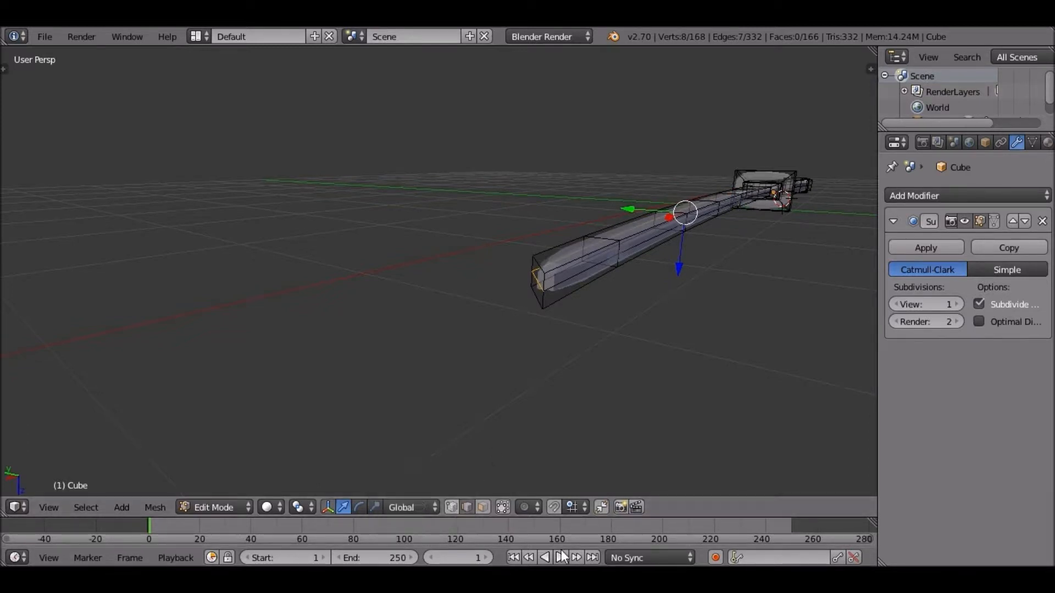
right_click(547, 295, "shift")
middle_click_drag(548, 297, 146, 170)
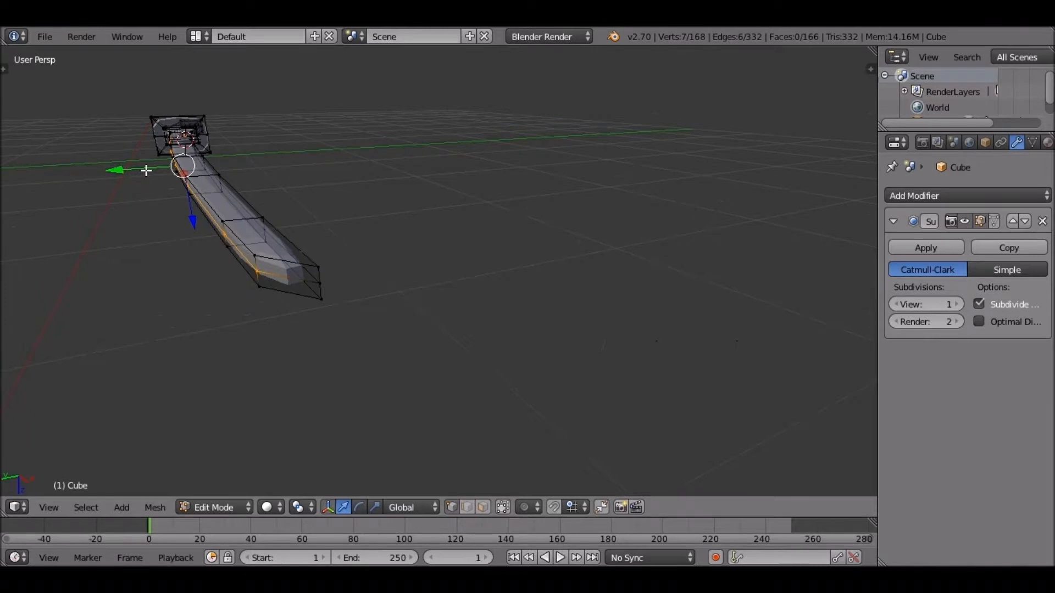
Step: Move the seven selected cutting-edge vertices outward about 0.0524 along Y
right_click(135, 169)
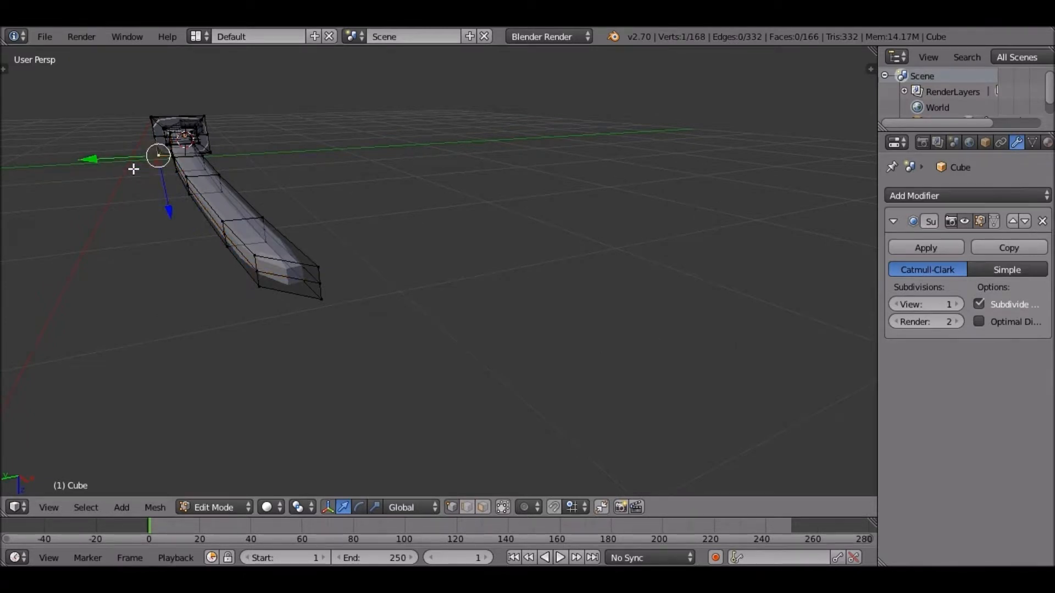
right_click(133, 168, "alt")
left_click_drag(133, 169, 286, 290)
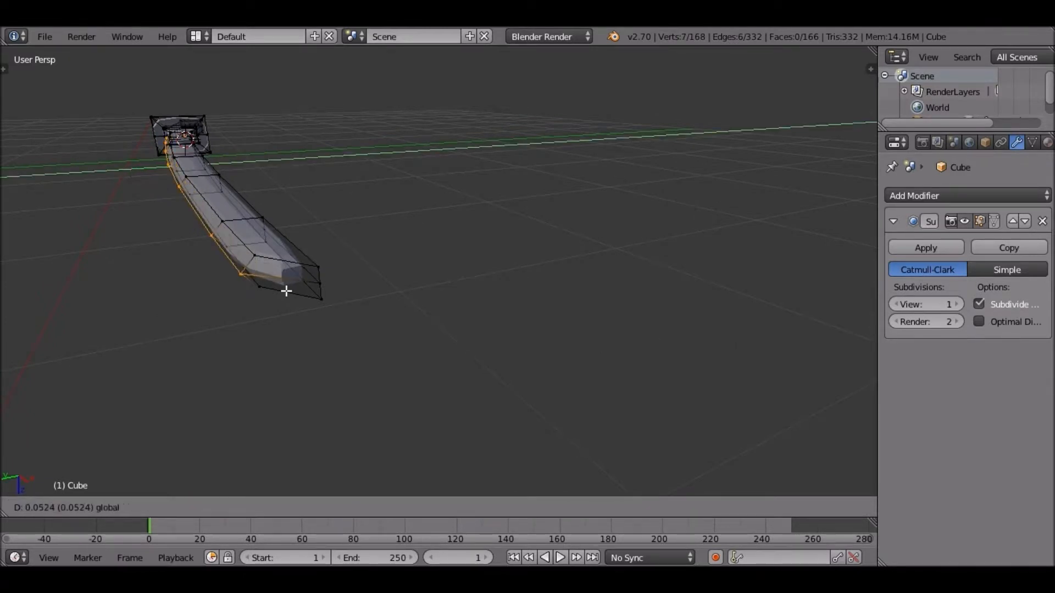
left_click(286, 291)
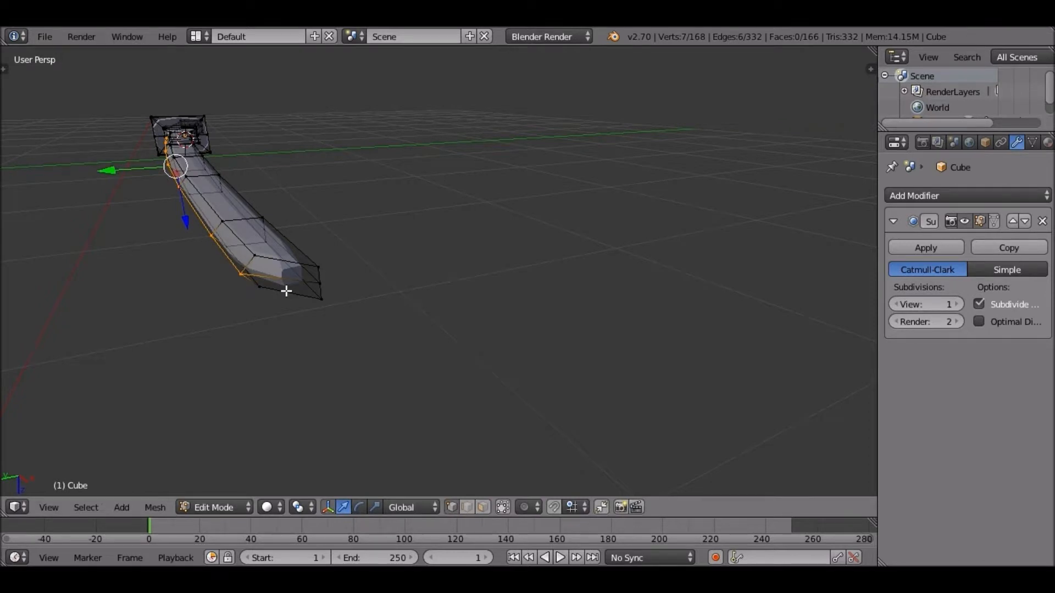
Step: Add a centred lengthwise edge loop through the blade tip, running along the whole sword
middle_click_drag(286, 291, 9, 476)
scroll(377, 443, "up", 2)
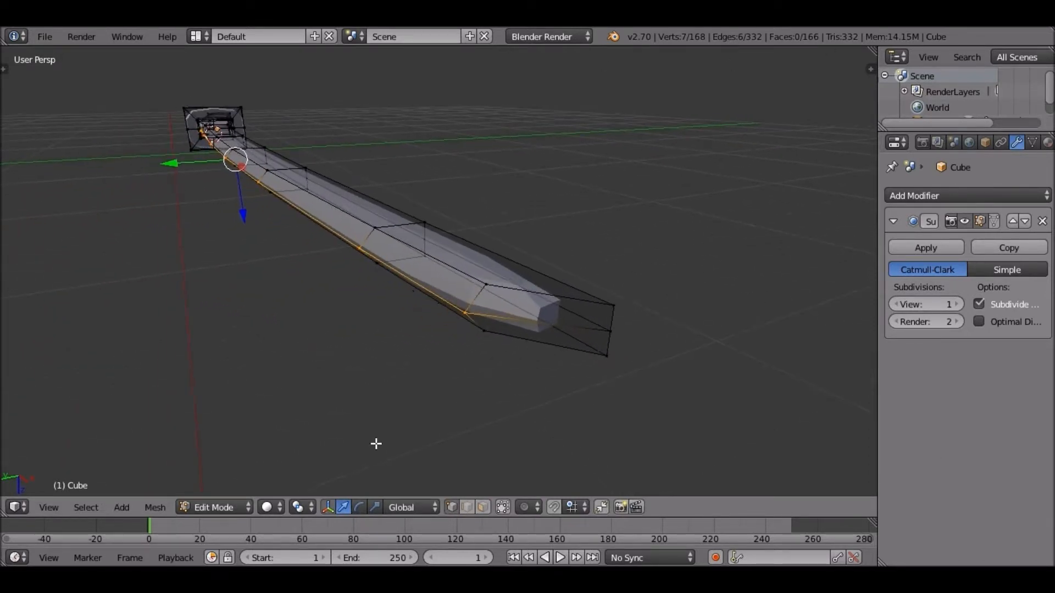
right_click(640, 362)
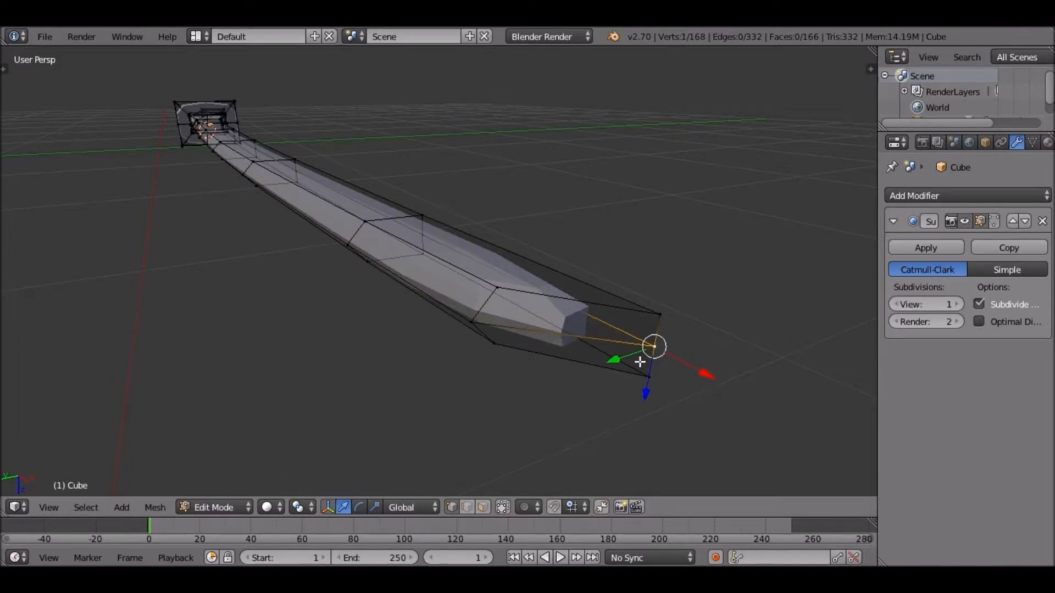
key("ctrl+r")
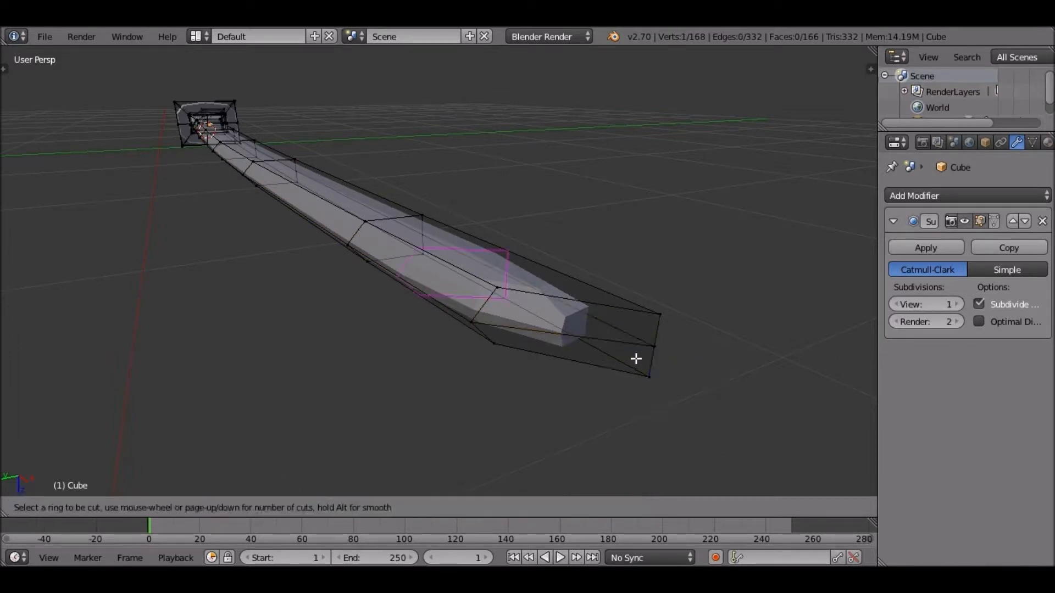
left_click(592, 340)
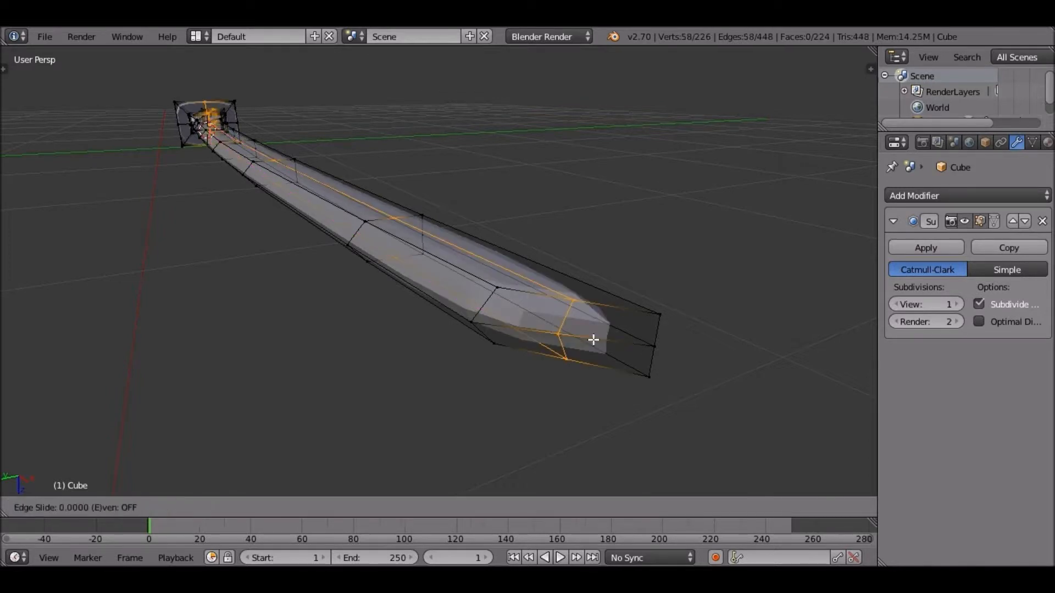
right_click(561, 337)
Step: Pull the blade tip's middle vertex outward along X beyond the blade end and shift it along Y toward the spine to form a point
right_click(606, 362)
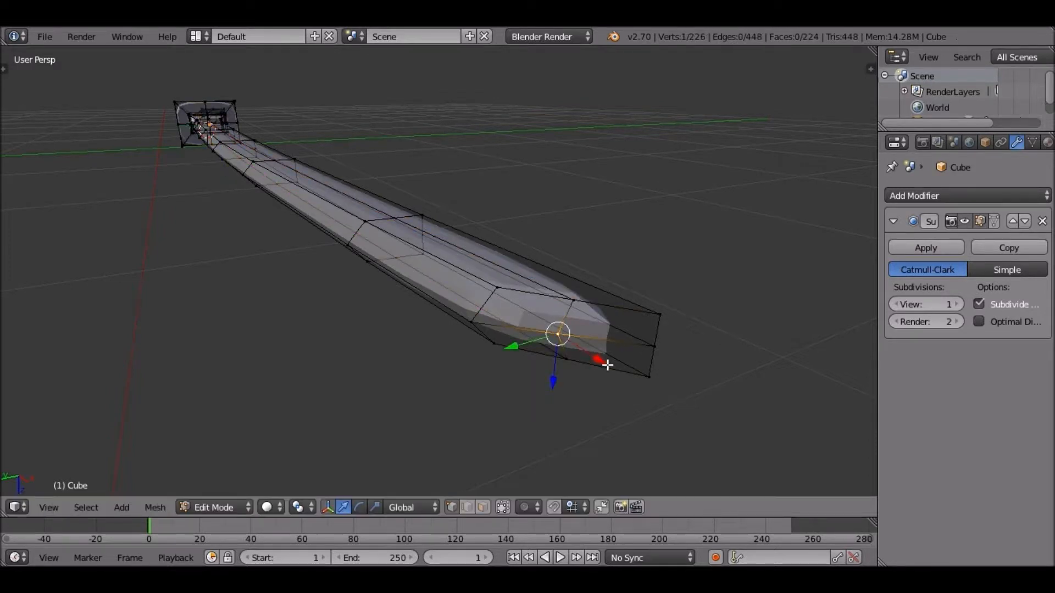
key("g")
key("x")
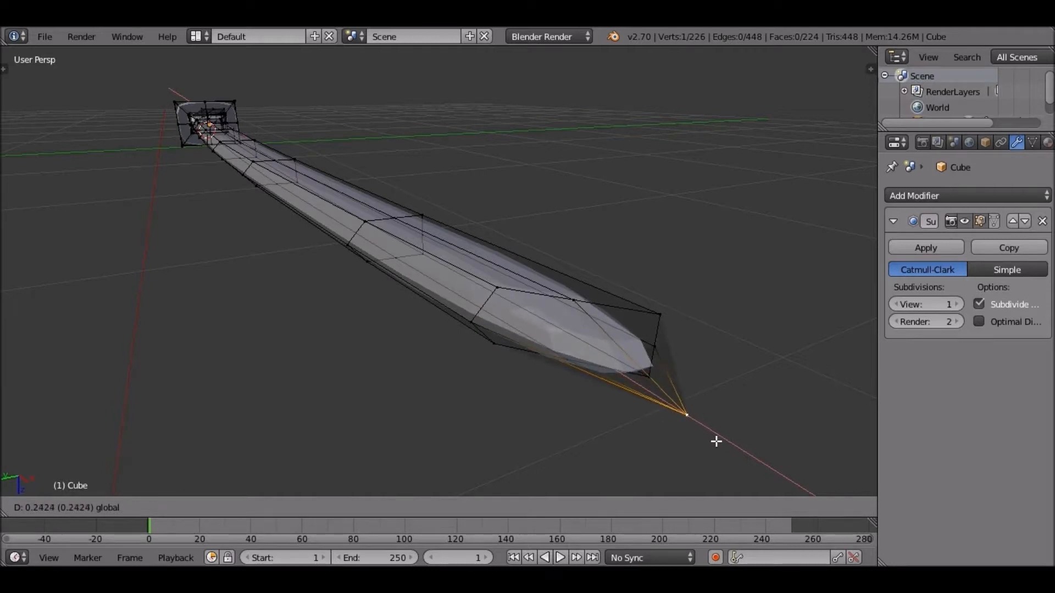
left_click(690, 419)
middle_click_drag(688, 417, 584, 61)
scroll(845, 540, "down", 1)
scroll(773, 453, "down", 5)
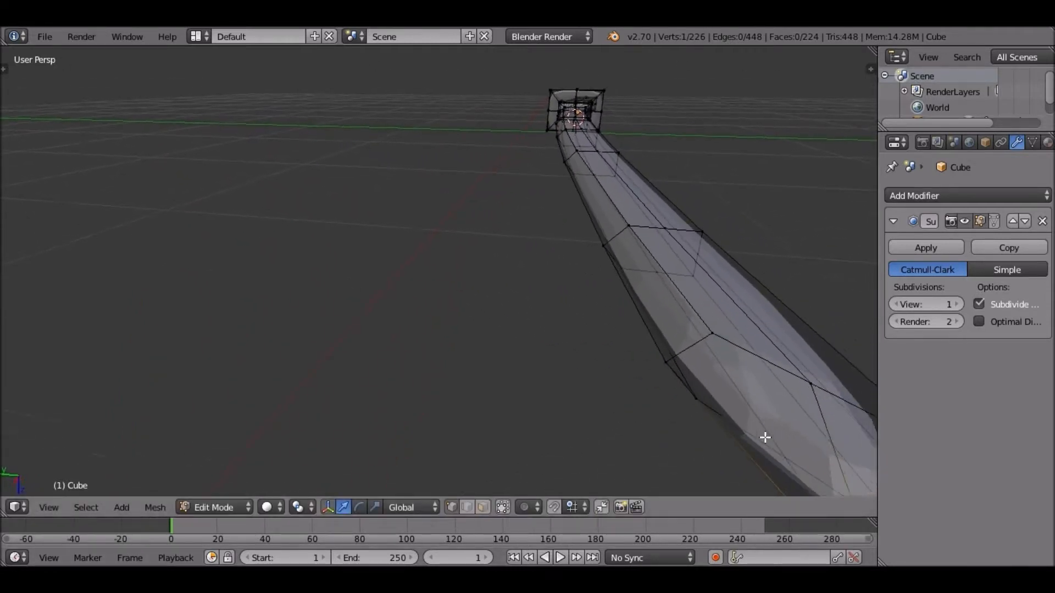
middle_click_drag(606, 406, 601, 405)
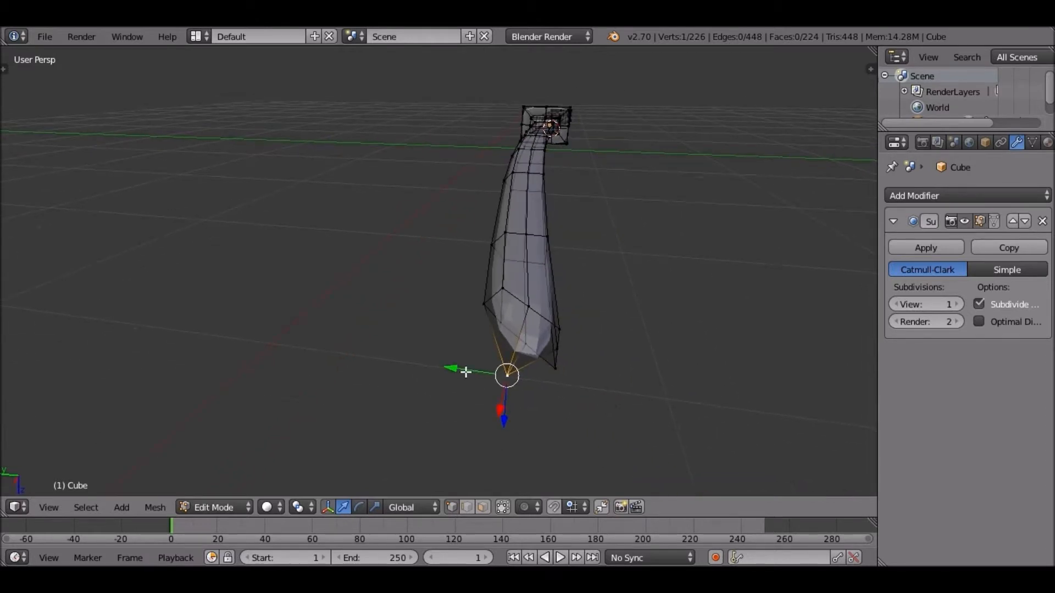
left_click(471, 378)
left_click_drag(472, 375, 516, 400)
middle_click_drag(555, 380, 687, 264)
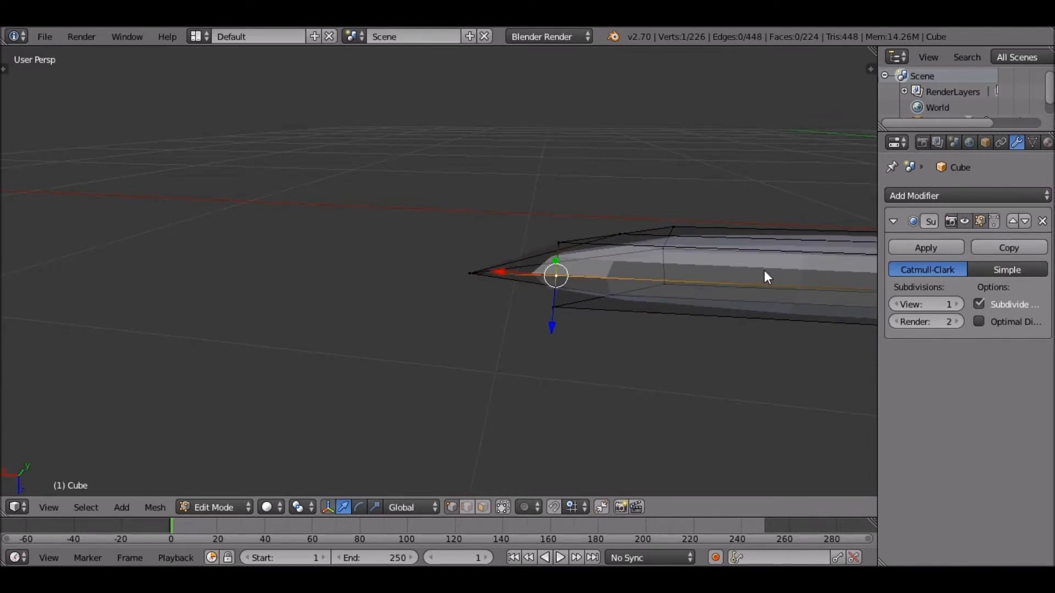
Step: Inspect the smoothed blade and its pointed tip in object mode, toggling edit mode to compare the mesh
key("Tab")
middle_click_drag(768, 292, 232, 376)
scroll(230, 373, "down", 8)
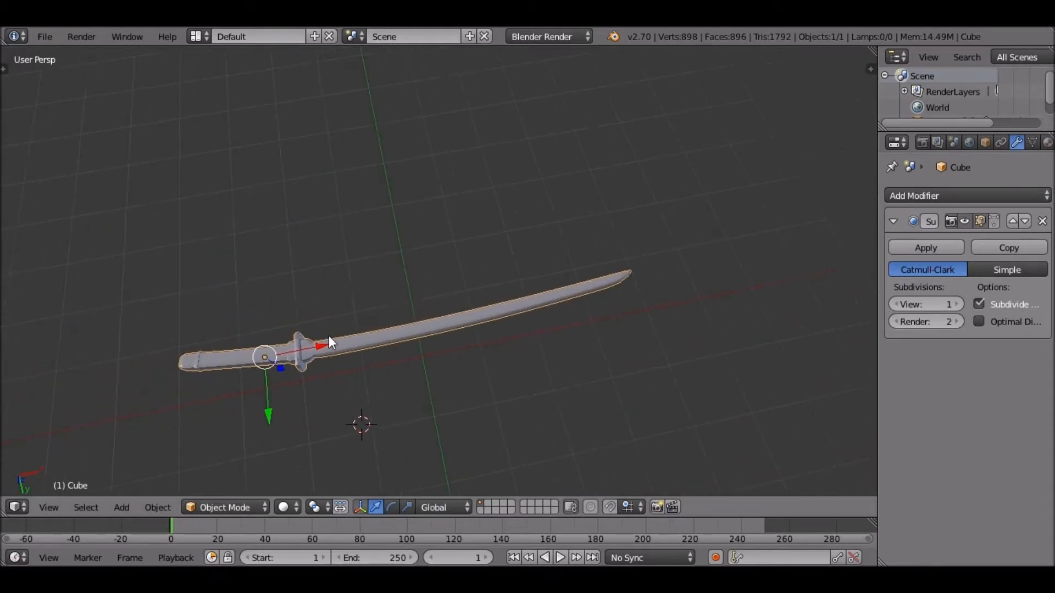
scroll(351, 324, "up", 6)
middle_click_drag(278, 295, 568, 175, "shift")
middle_click_drag(389, 232, 492, 275)
scroll(599, 305, "down", 4)
middle_click_drag(599, 303, 480, 305, "shift")
scroll(485, 302, "up", 4)
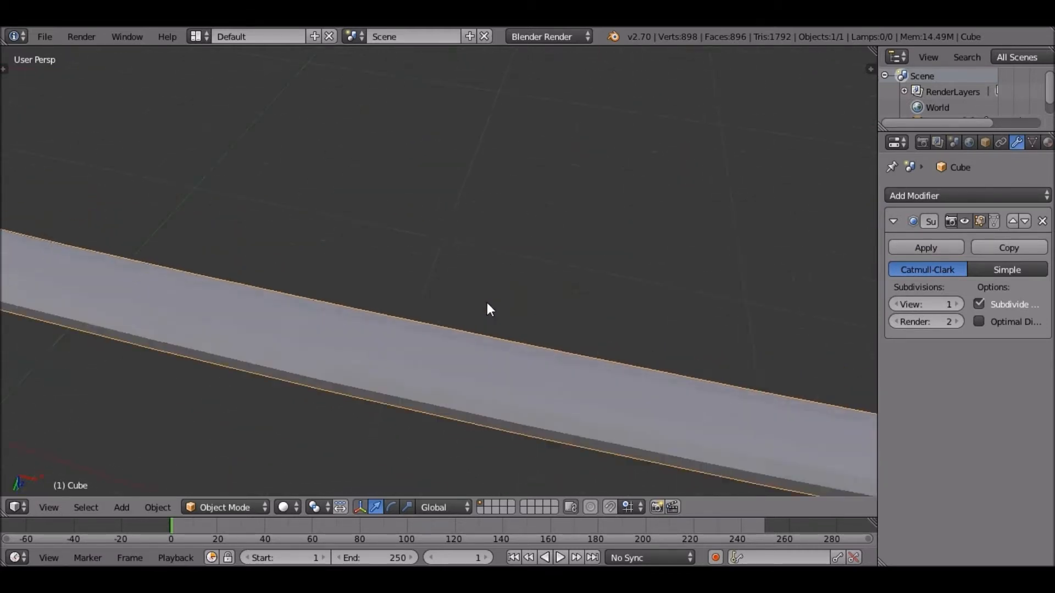
scroll(486, 302, "down", 2)
scroll(597, 341, "up", 2)
scroll(598, 340, "down", 4)
key("Tab")
key("Tab")
key("Tab")
key("Tab")
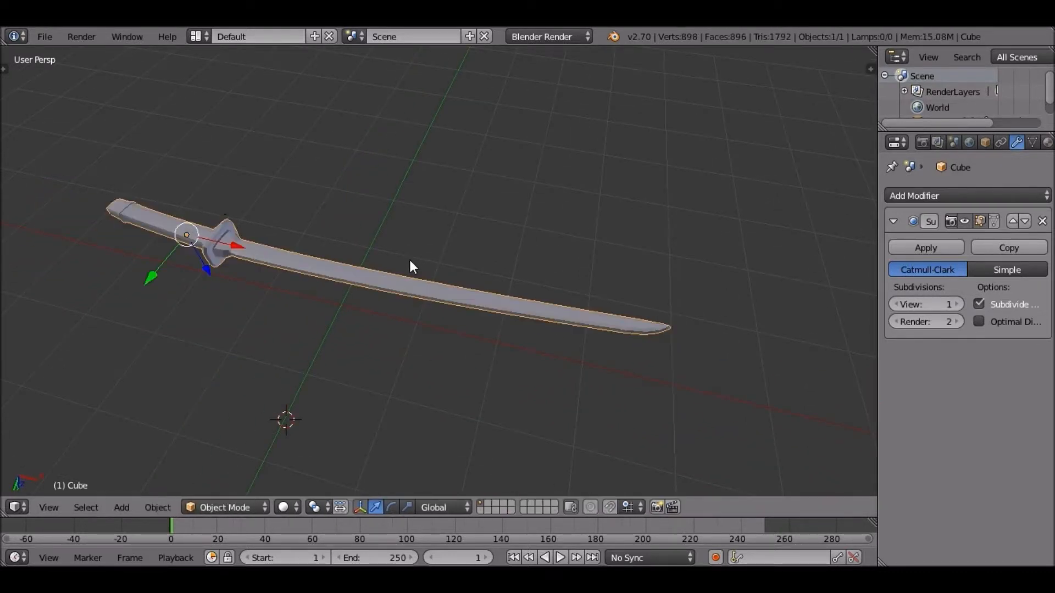
Step: Examine the guard, collars and handle up close, in both object mode and edit mode
middle_click_drag(410, 261, 407, 306)
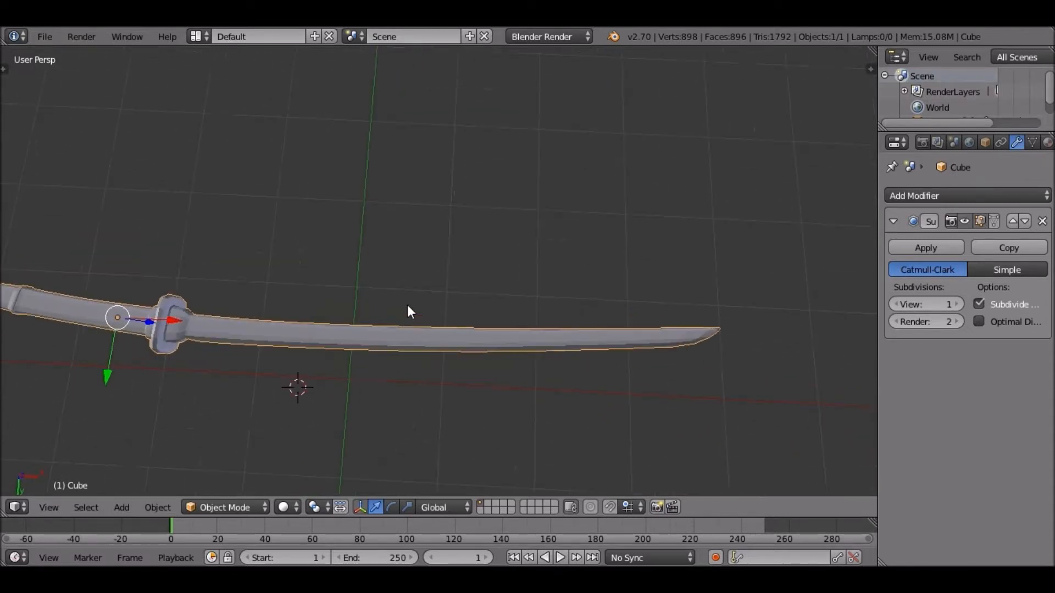
scroll(407, 305, "up", 3)
scroll(407, 305, "down", 3)
middle_click_drag(275, 233, 419, 212, "shift")
key("Tab")
key("Tab")
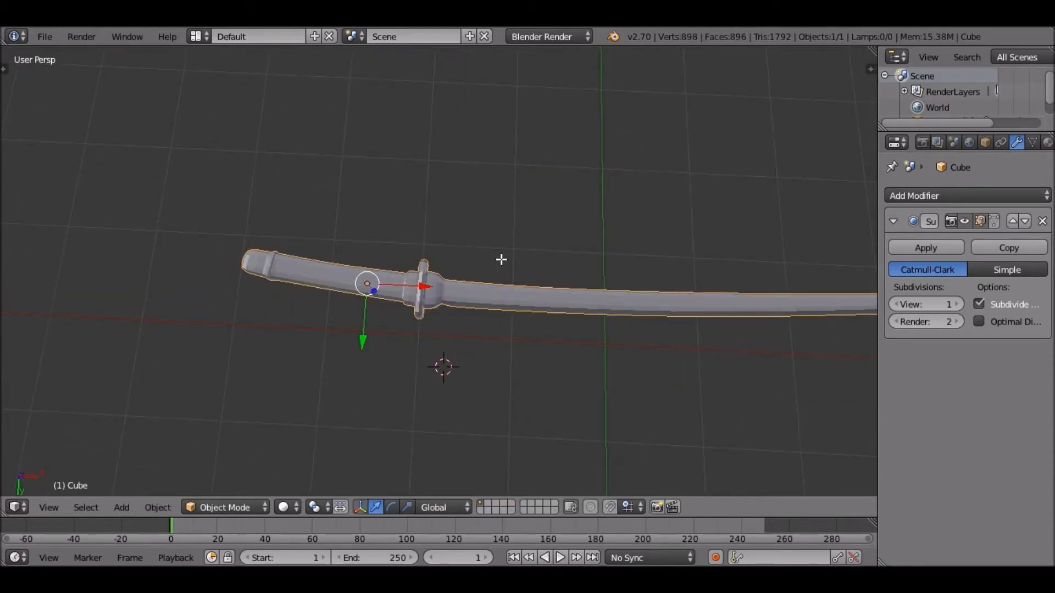
key("Tab")
scroll(501, 259, "up", 4)
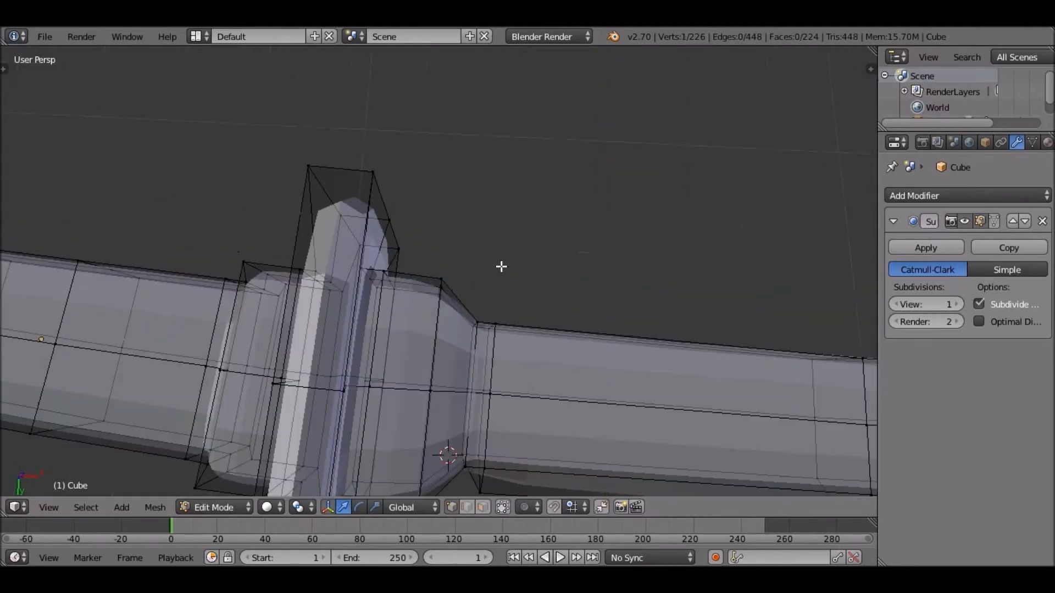
scroll(502, 266, "down", 2)
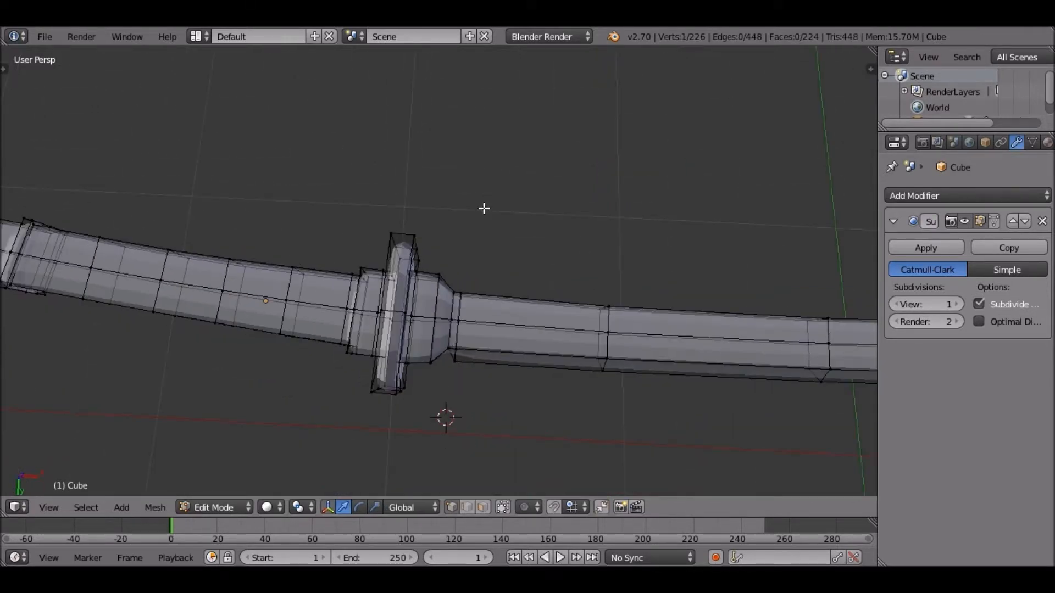
scroll(483, 208, "down", 3)
Step: Switch to the top orthographic view, frame the scabbard in the reference image and deselect all vertices of the sword mesh
key("KP_7")
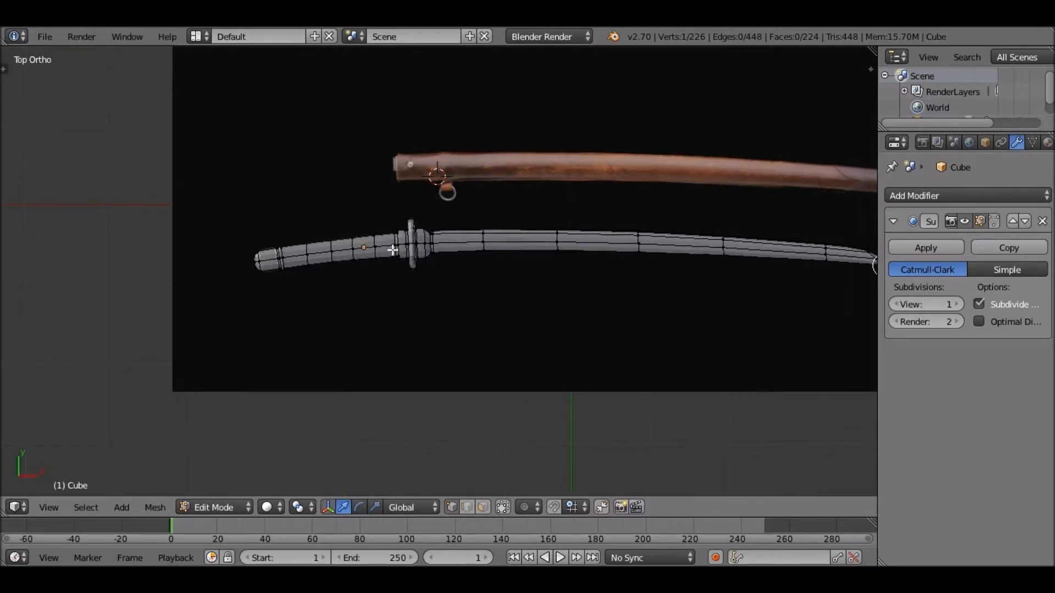
middle_click_drag(487, 228, 337, 308, "shift")
scroll(336, 309, "up", 2)
scroll(337, 310, "up", 1)
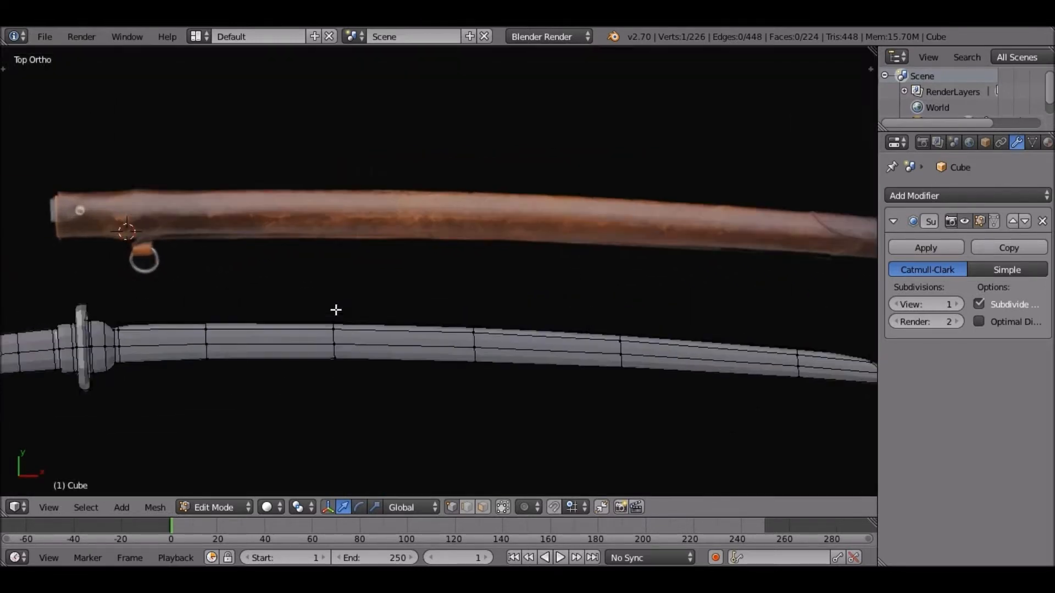
scroll(335, 308, "down", 4)
scroll(332, 309, "up", 2)
scroll(379, 288, "down", 1)
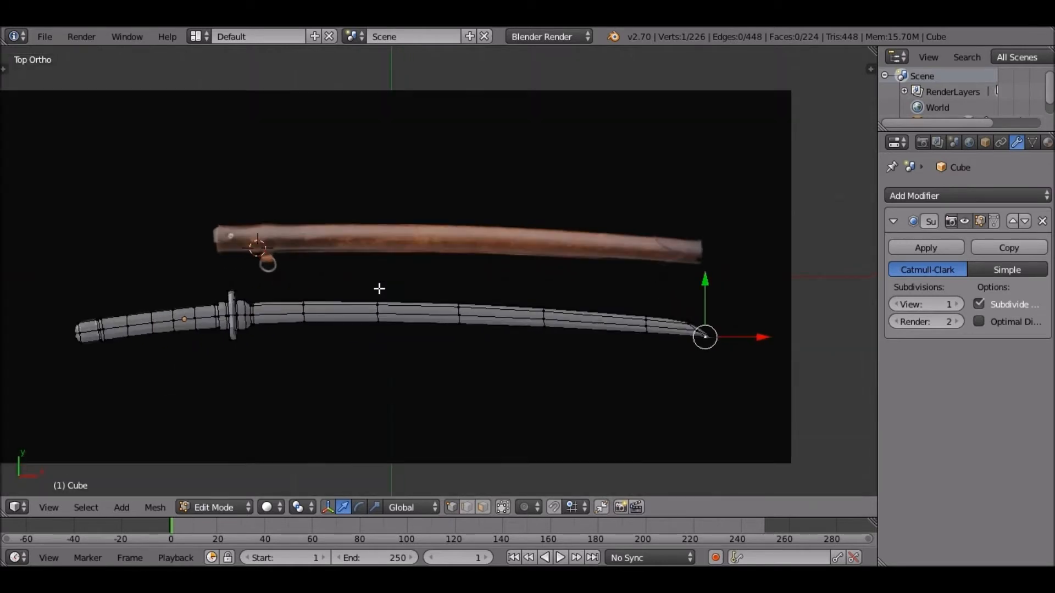
scroll(379, 288, "down", 3)
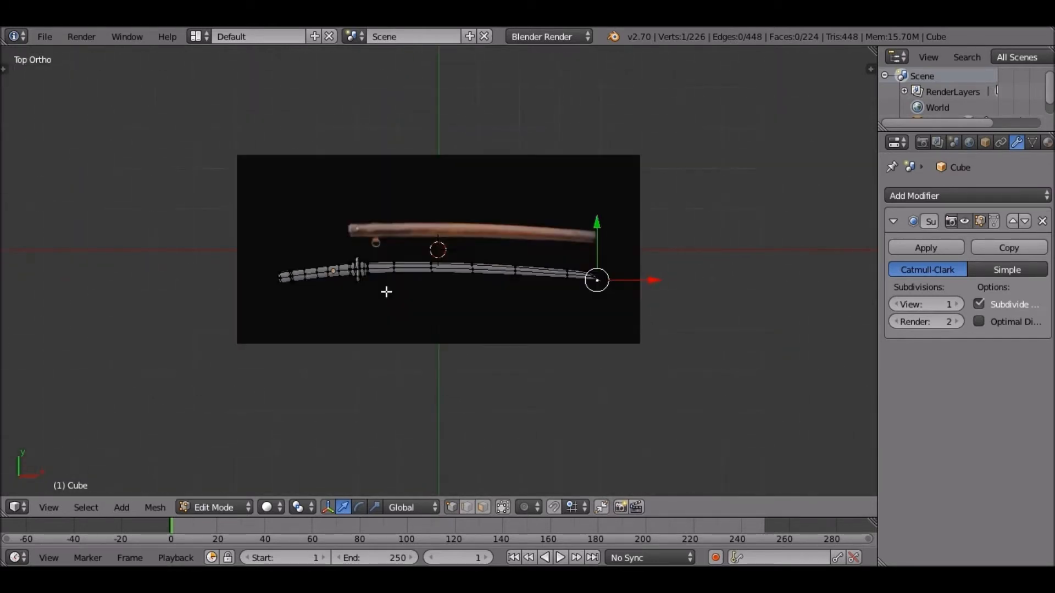
scroll(387, 292, "up", 5)
key("a")
mouse_move(431, 297)
middle_mouse_down("shift")
mouse_move(506, 353)
mouse_move(514, 326)
mouse_move(473, 338)
middle_mouse_up("shift")
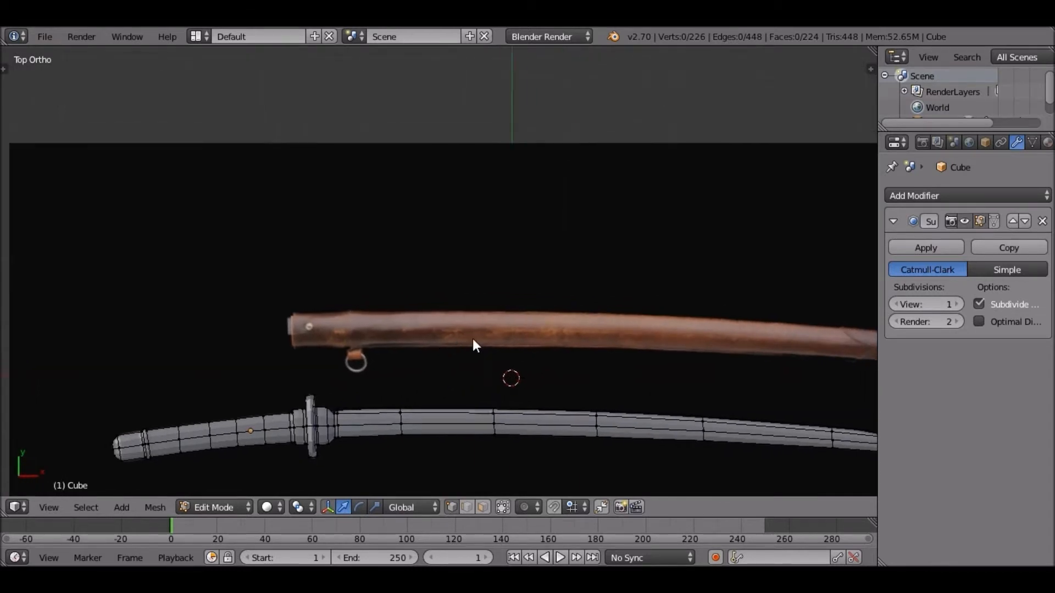
Step: Return to object mode and add a mesh cube at the 3D cursor as a separate object
key("Tab")
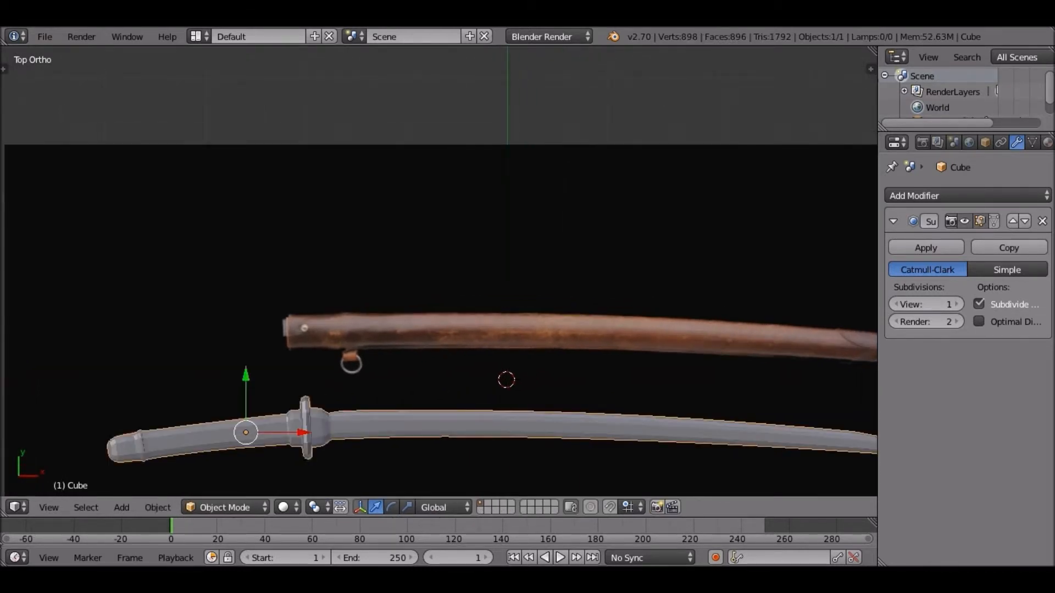
left_click(18, 507)
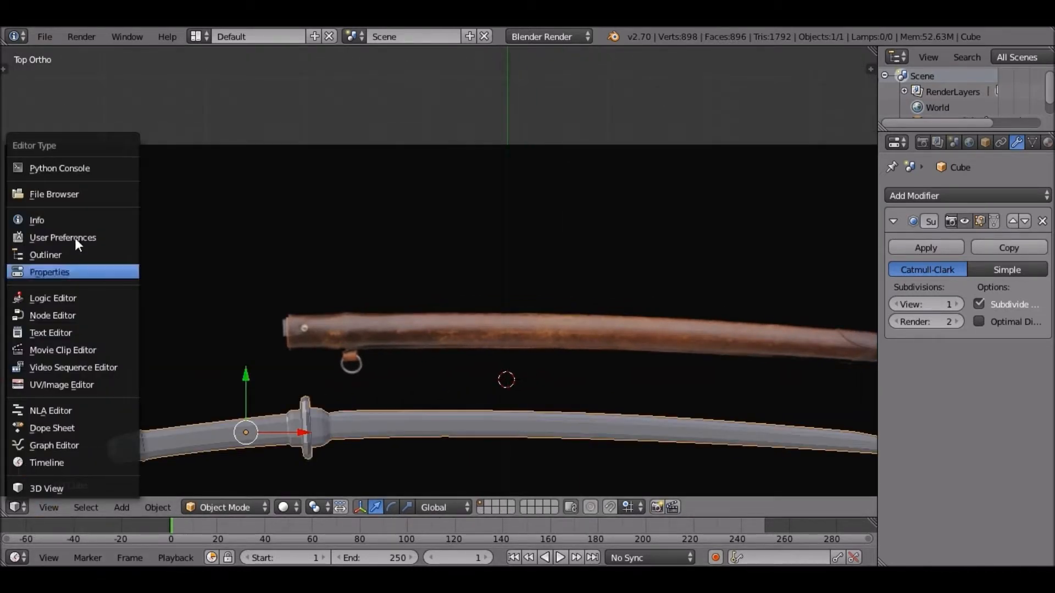
key("shift+a")
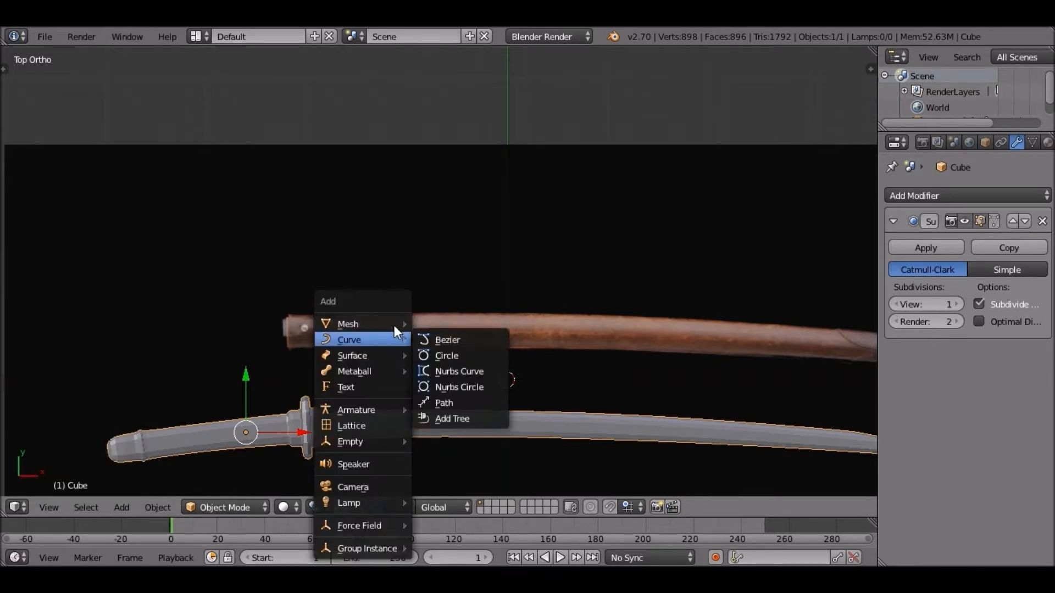
mouse_move(394, 324)
left_click(447, 340)
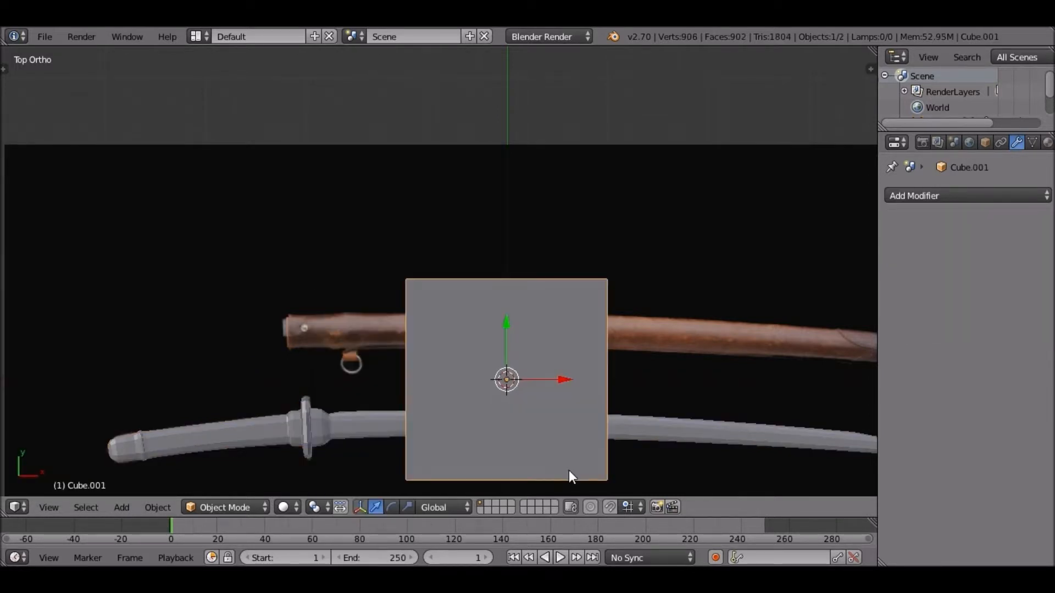
Step: Scale the new cube down to the scabbard's thickness and move it along Y onto the scabbard in the reference image
key("s")
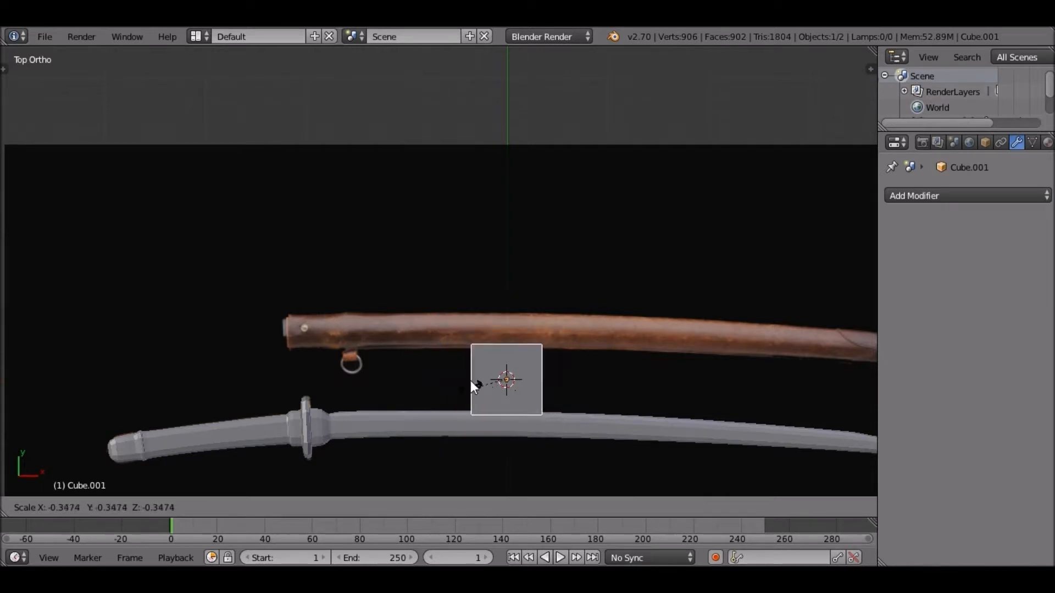
left_click(507, 332)
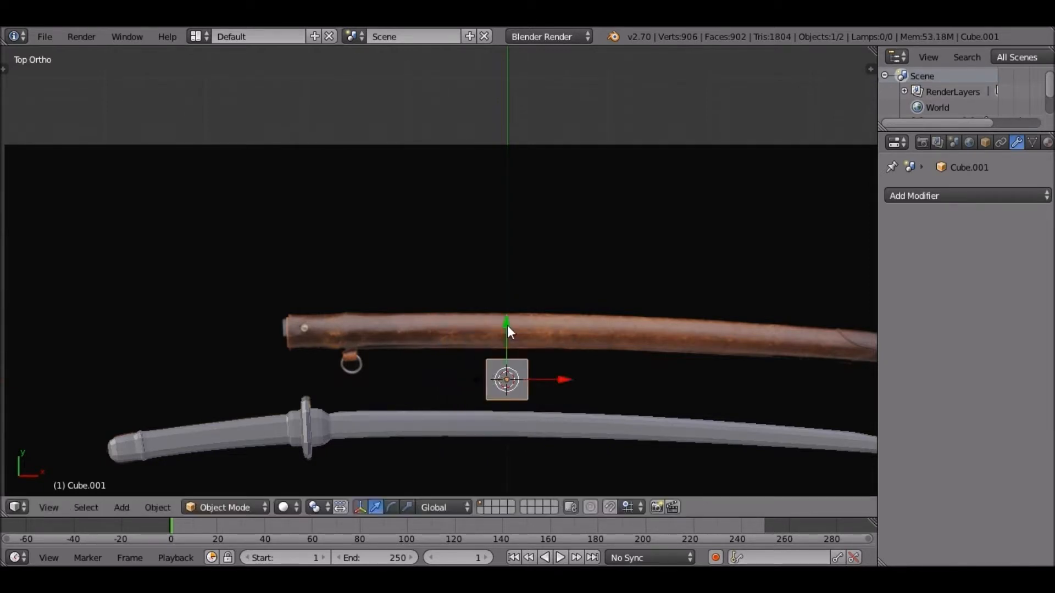
key("g")
key("y")
left_click(532, 412)
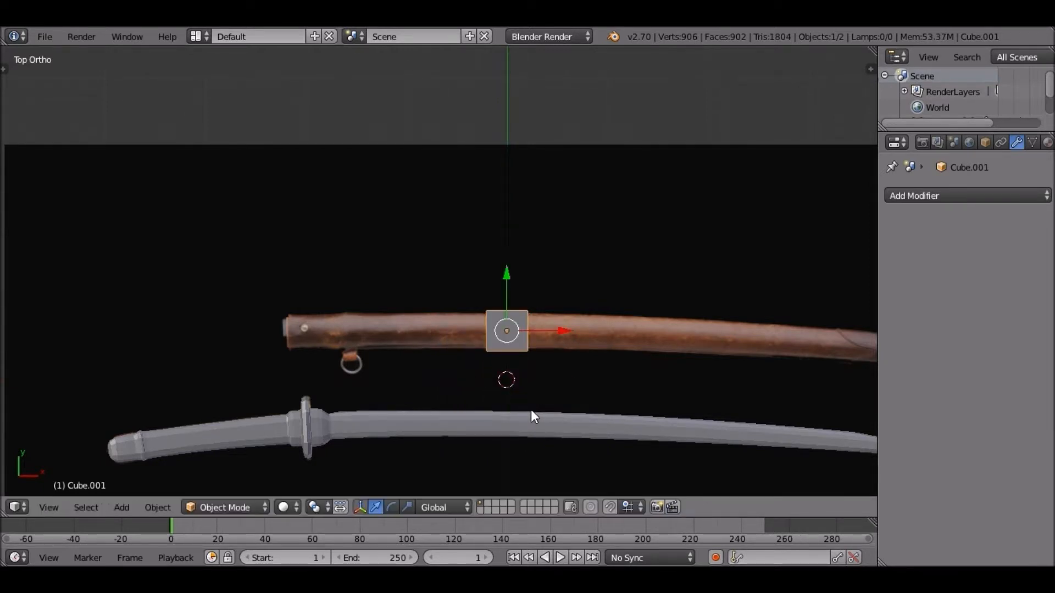
key("s")
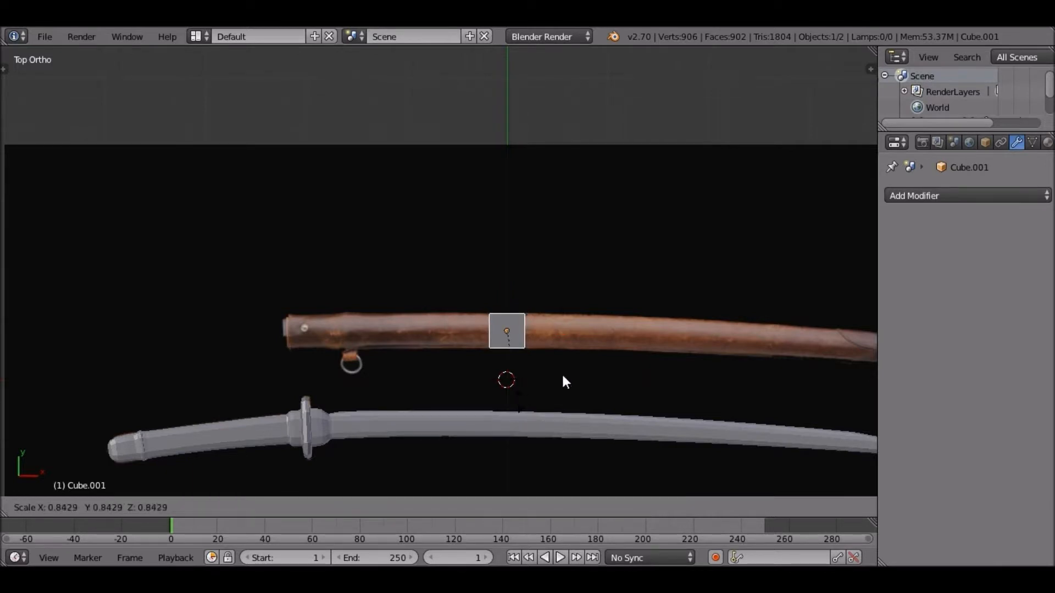
left_click(560, 373)
middle_click_drag(559, 373, 471, 256, "shift")
scroll(443, 360, "up", 5)
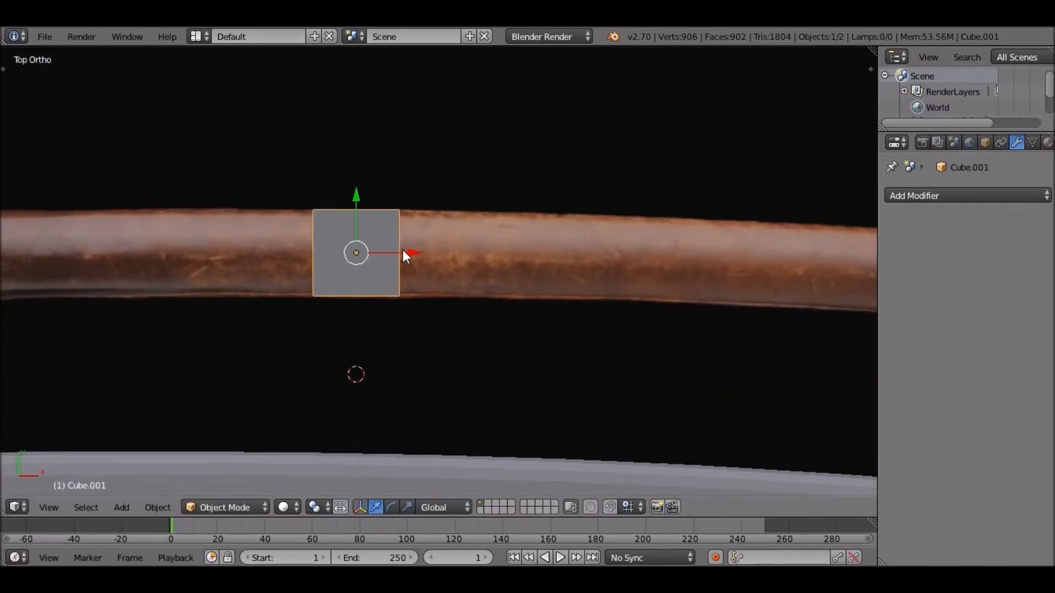
Step: In edit mode, extrude the cube's tip-side face along the scabbard and lower it along Y to follow the curve
scroll(402, 250, "down", 4)
middle_click_drag(587, 287, 519, 284, "shift")
key("Tab")
key("Tab")
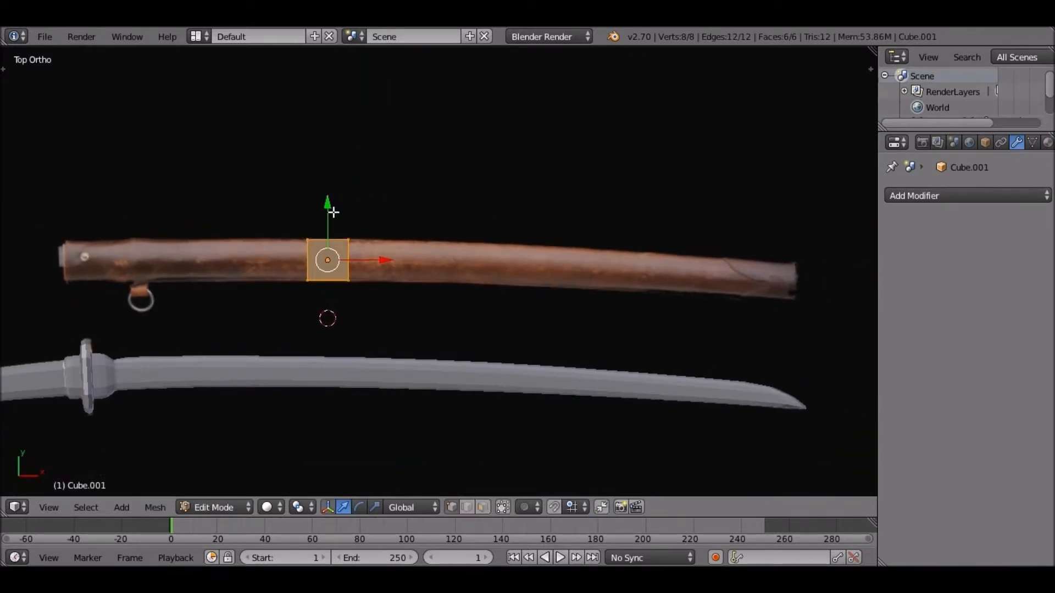
key("a")
key("b")
left_click_drag(341, 189, 396, 255)
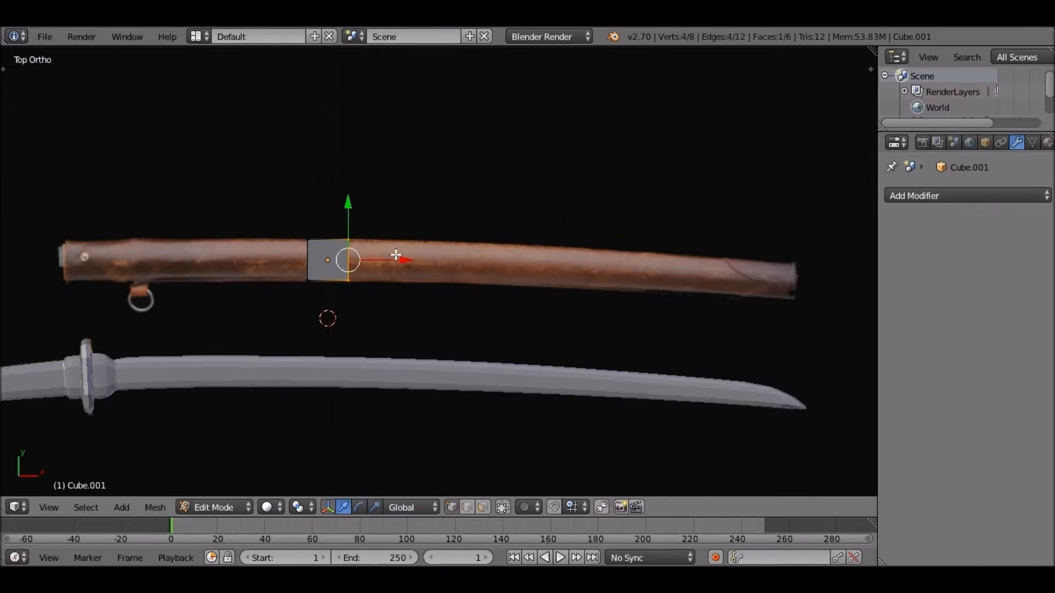
scroll(396, 255, "up", 4)
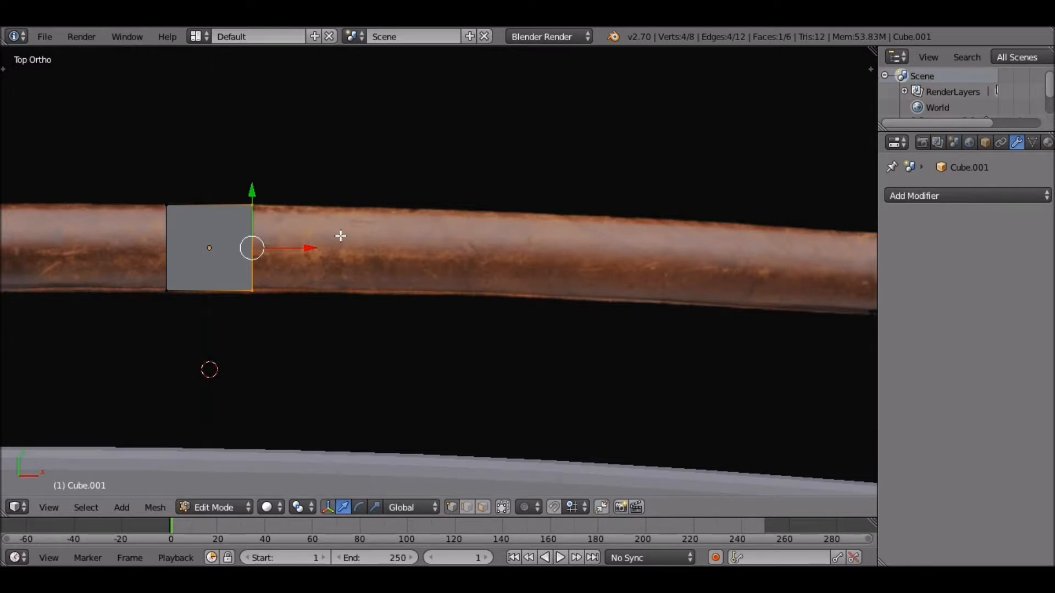
key("e")
left_click(614, 199)
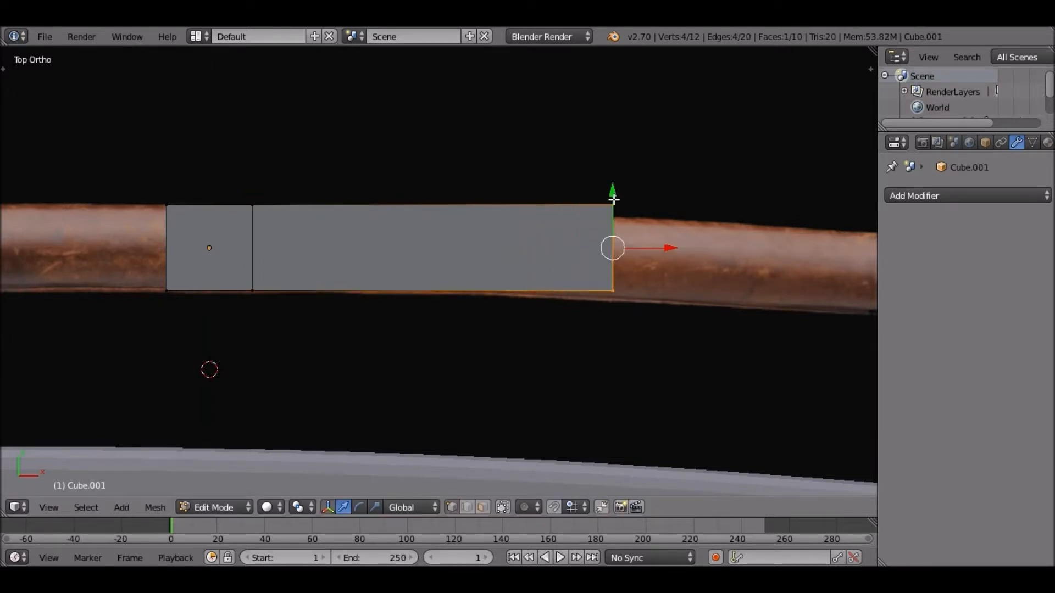
key("g")
key("y")
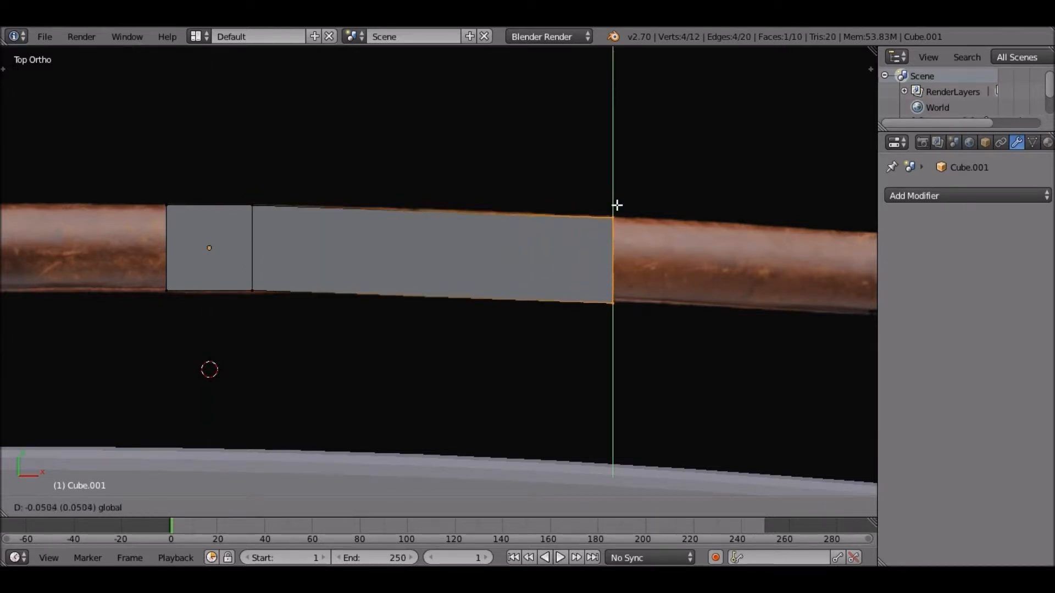
left_click(616, 208)
Step: Extrude a second segment toward the scabbard's tip and lower its end face along Y to match the reference
middle_click_drag(584, 243, 188, 205, "shift")
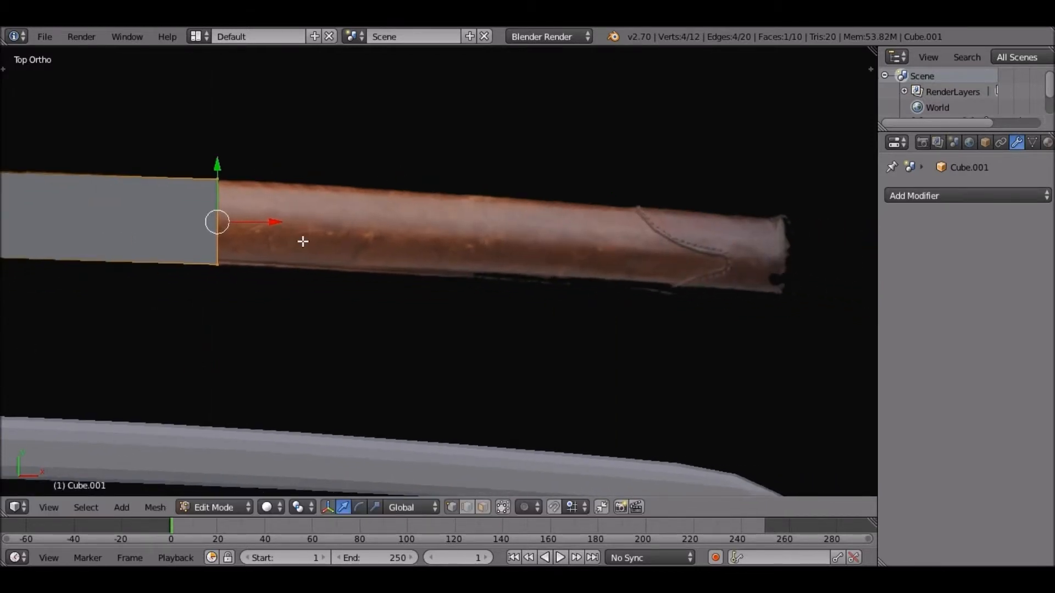
scroll(302, 240, "down", 1)
key("e")
left_click(602, 258)
key("g")
key("y")
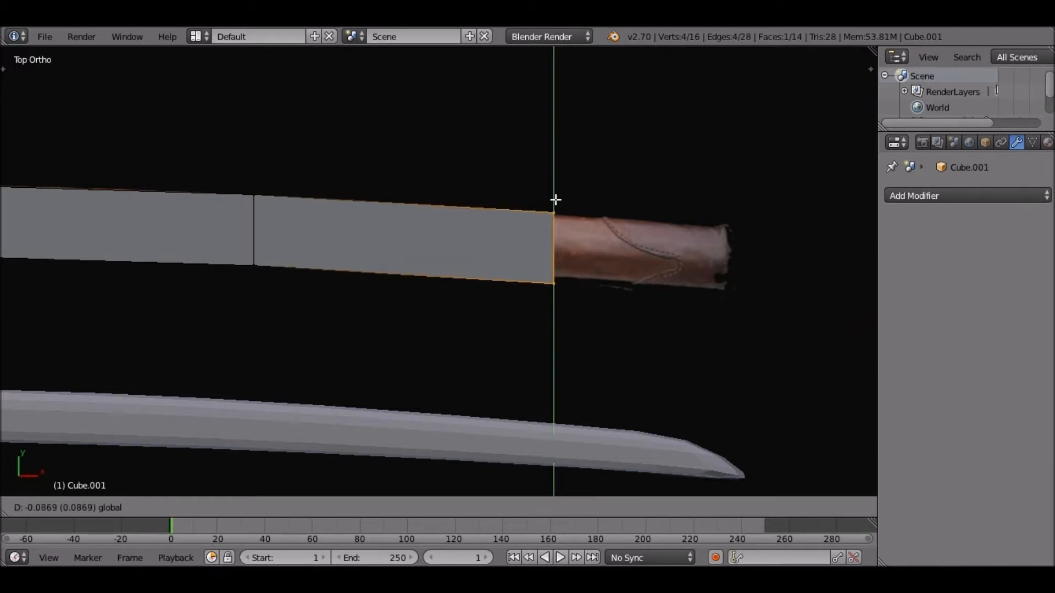
left_click(555, 196)
Step: Raise the second segment's end face slightly along Y and pull it back along X to shorten the segment
key("g")
key("y")
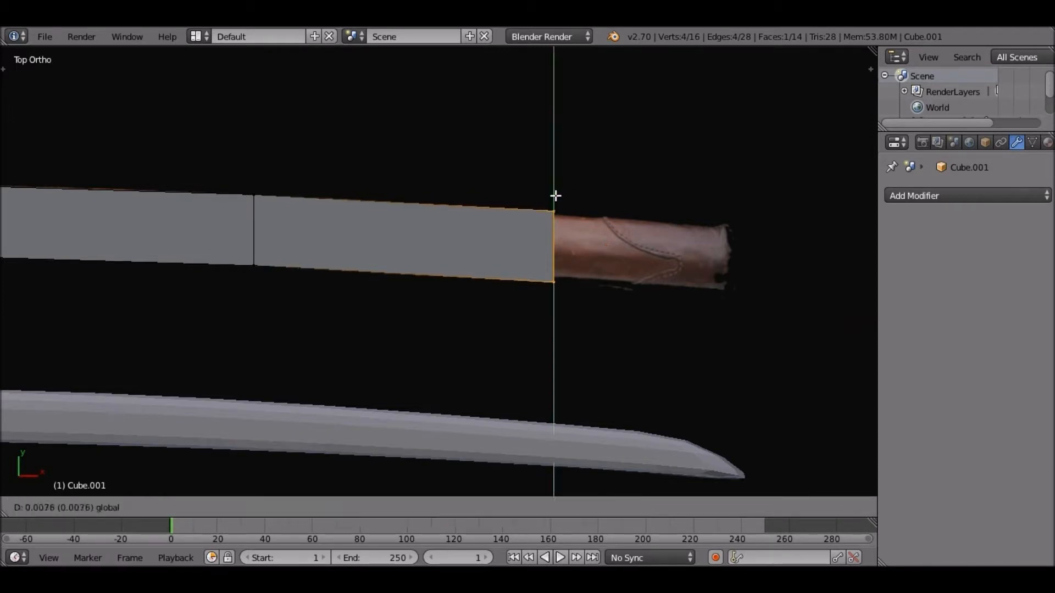
left_click(593, 245)
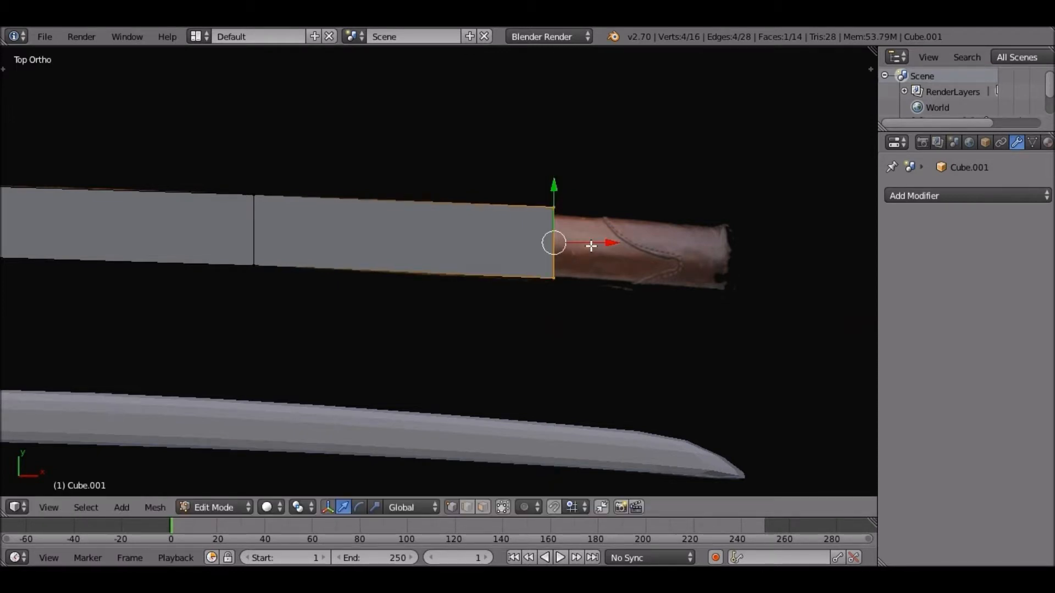
key("g")
key("x")
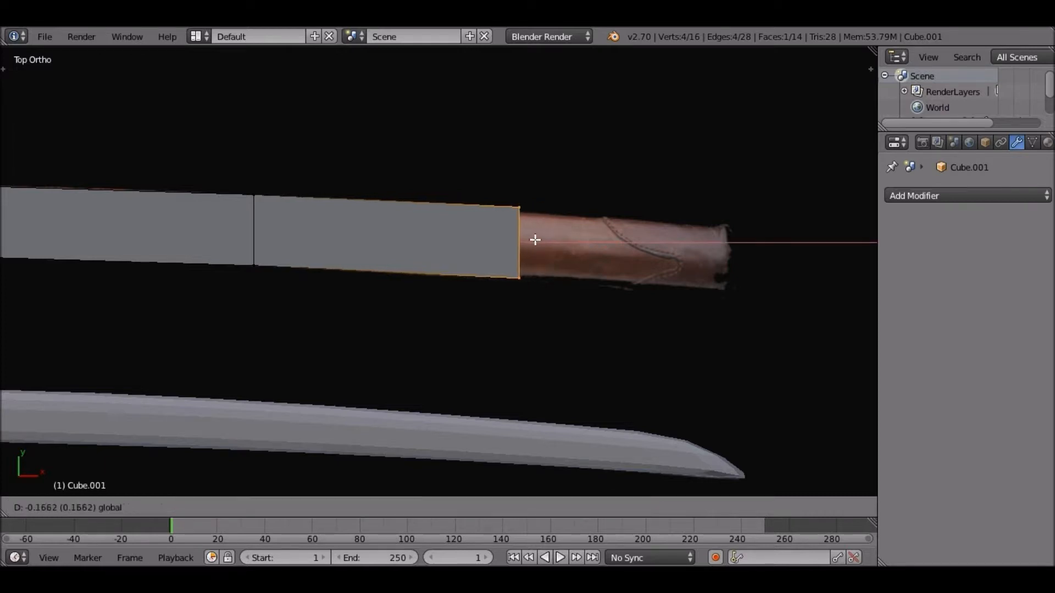
left_click(518, 210)
Step: Select only the upper vertices of the segment's end and adjust them along Y to meet the scabbard's upper edge
key("a")
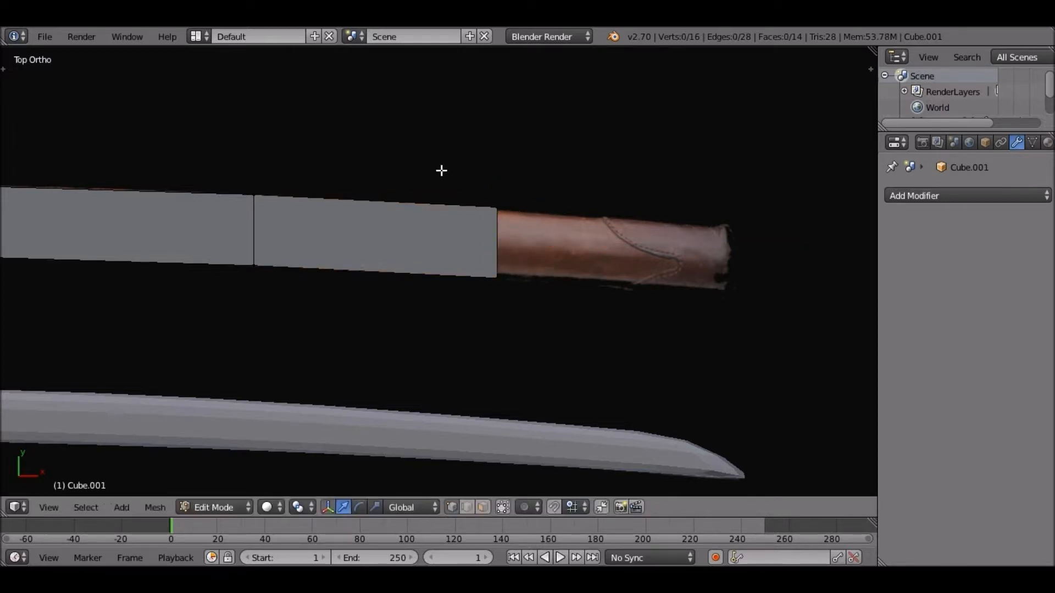
key("b")
left_click_drag(447, 172, 511, 226)
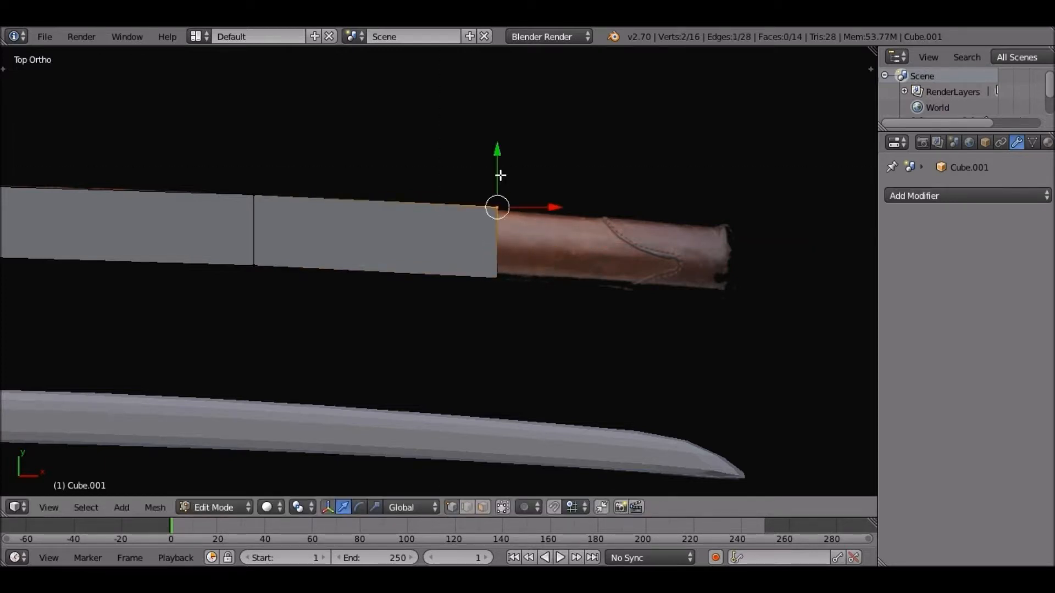
key("g")
key("y")
left_click(515, 234)
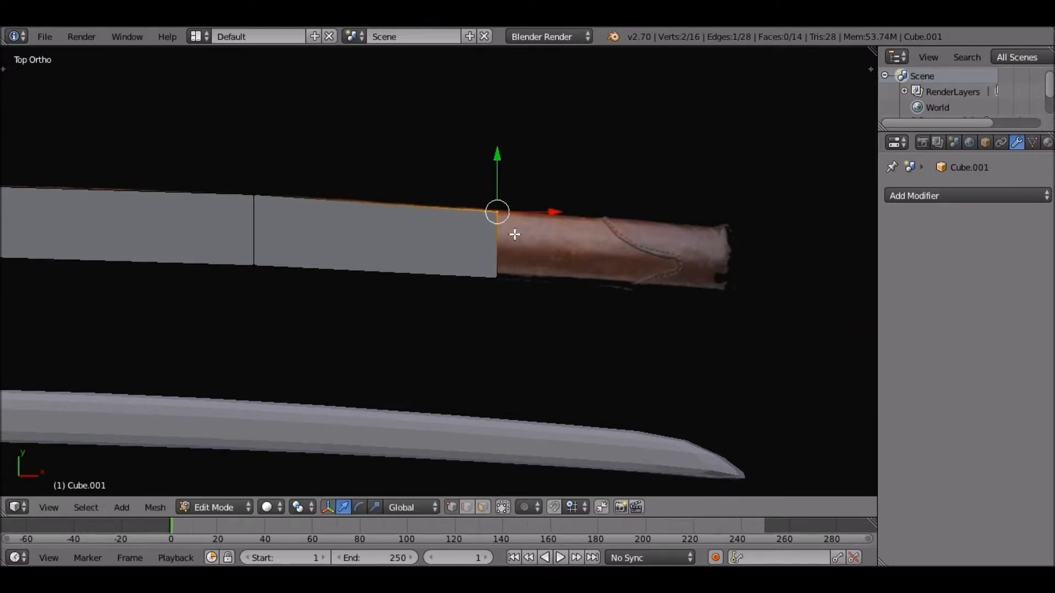
scroll(514, 234, "up", 5)
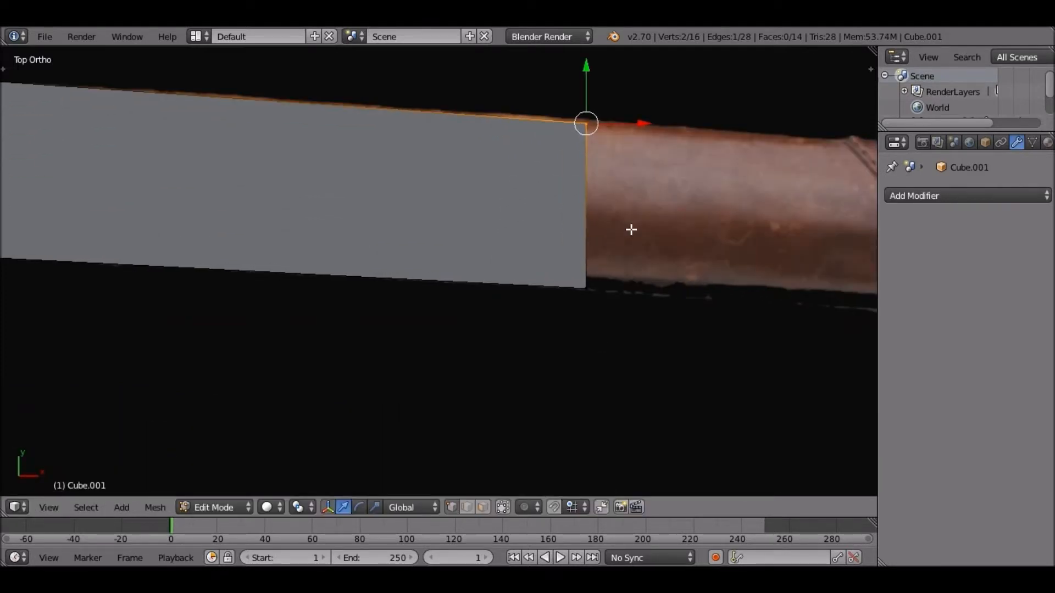
scroll(631, 230, "down", 2)
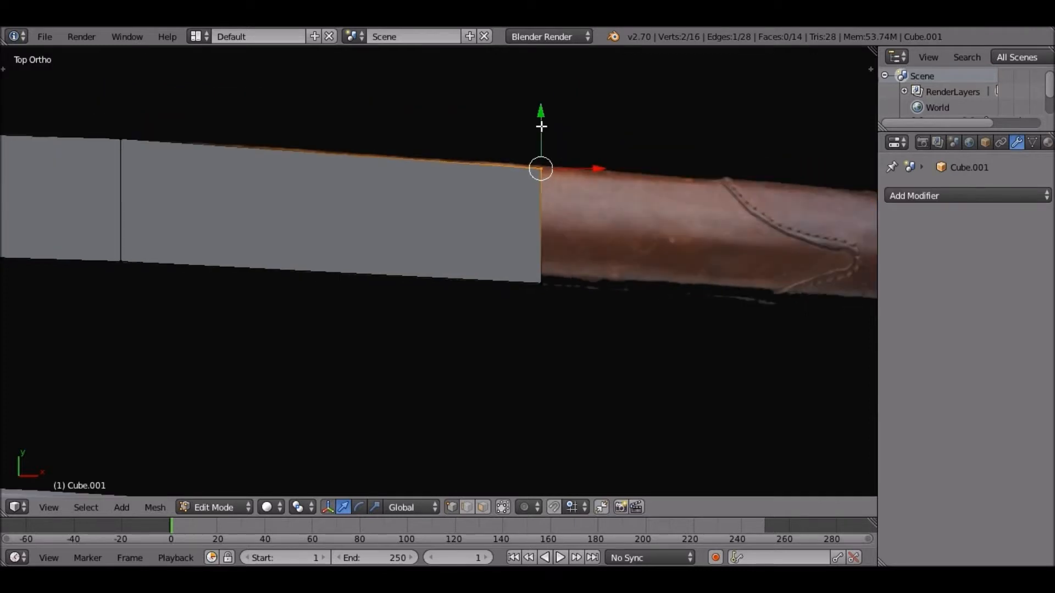
left_click_drag(541, 126, 541, 123)
Step: Select the whole end face, extrude it to the scabbard's tip and lower it along Y to follow the curve
middle_click_drag(471, 172, 383, 155, "shift")
scroll(479, 205, "down", 2)
key("a")
key("b")
left_click_drag(426, 136, 474, 298)
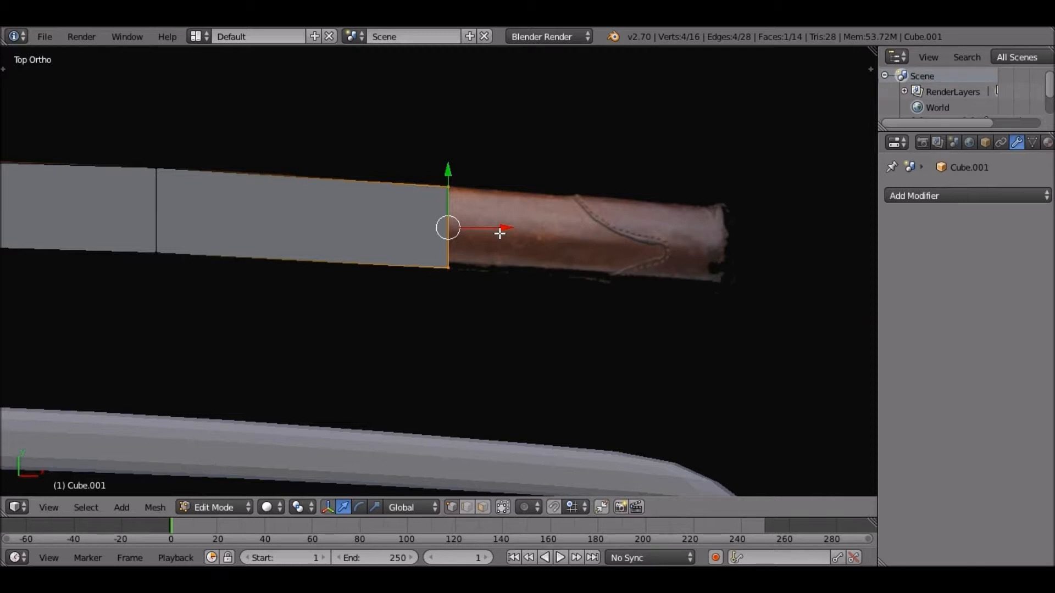
middle_click_drag(499, 234, 401, 266, "shift")
key("e")
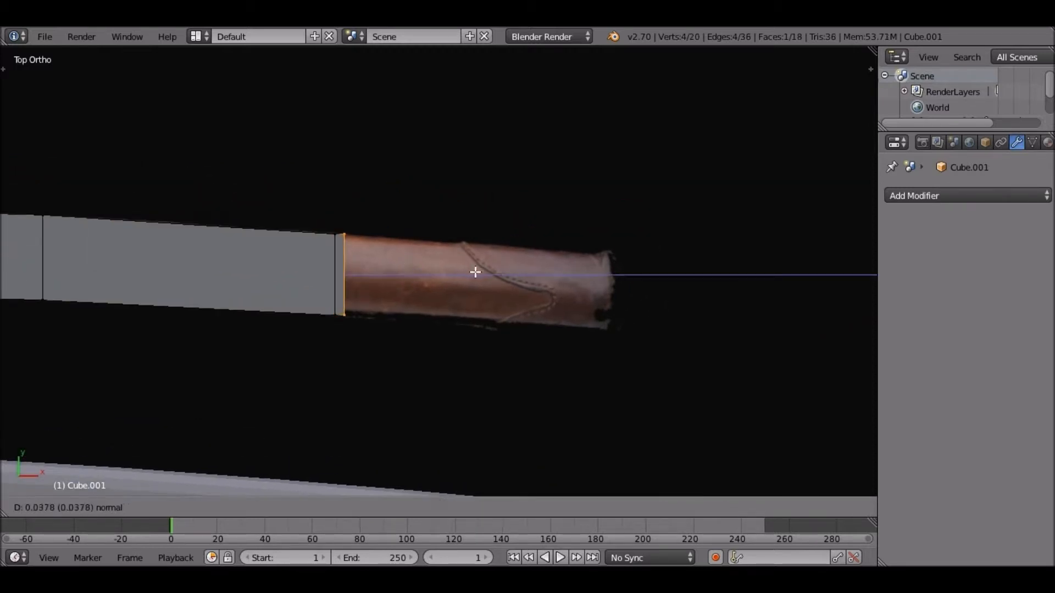
left_click(635, 241)
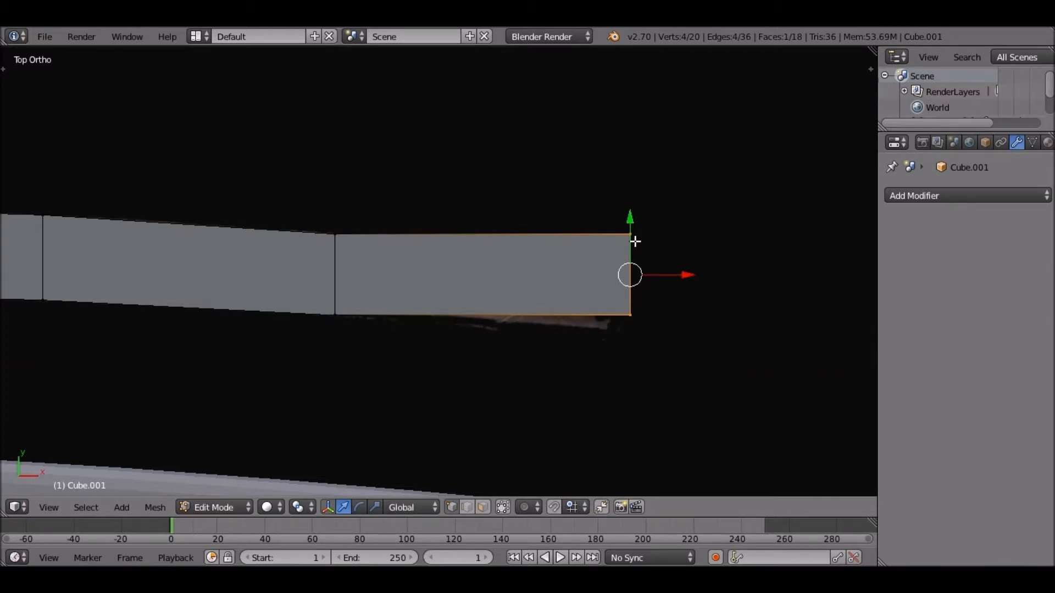
key("g")
key("y")
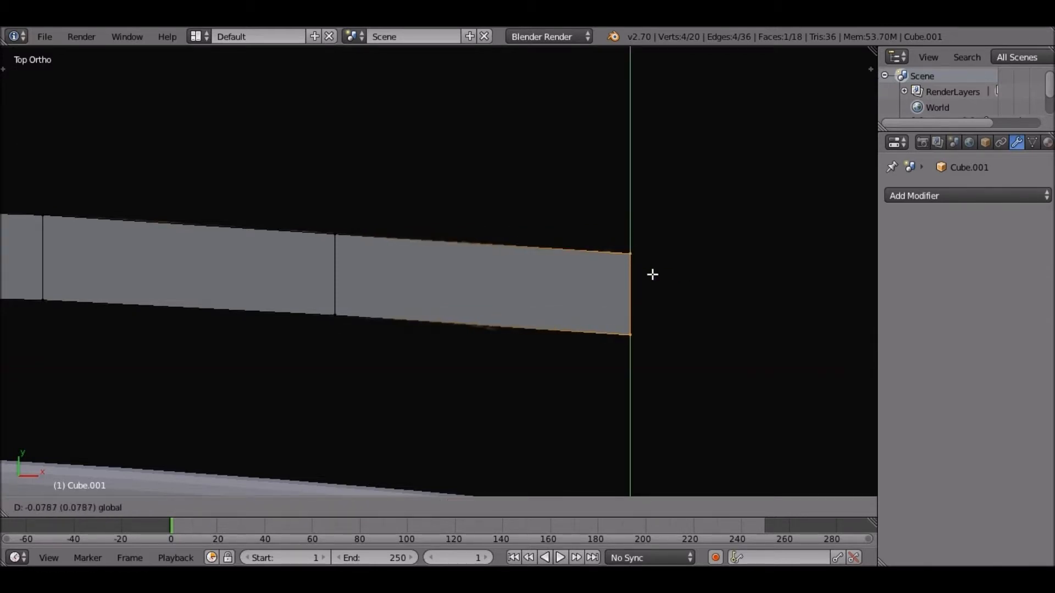
left_click(653, 274)
Step: Shift the tip end face back slightly along X to match the end of the scabbard
key("n")
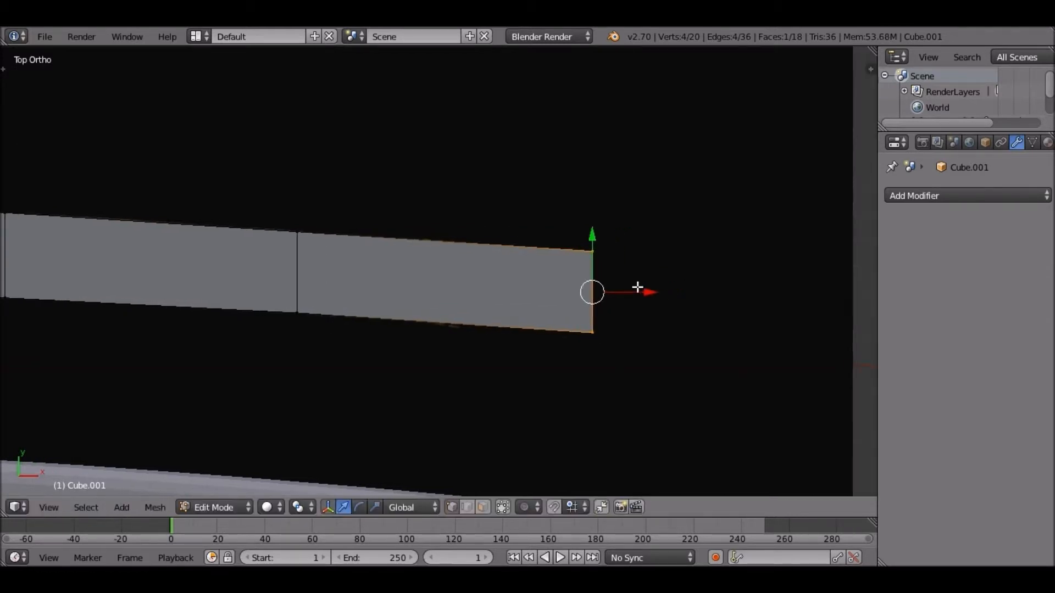
key("g")
key("x")
left_click(621, 247)
Step: Select the cube's face on the mouth side of the scabbard and extrude it past the hanging ring to the rivet
middle_click_drag(634, 264, 719, 96, "shift")
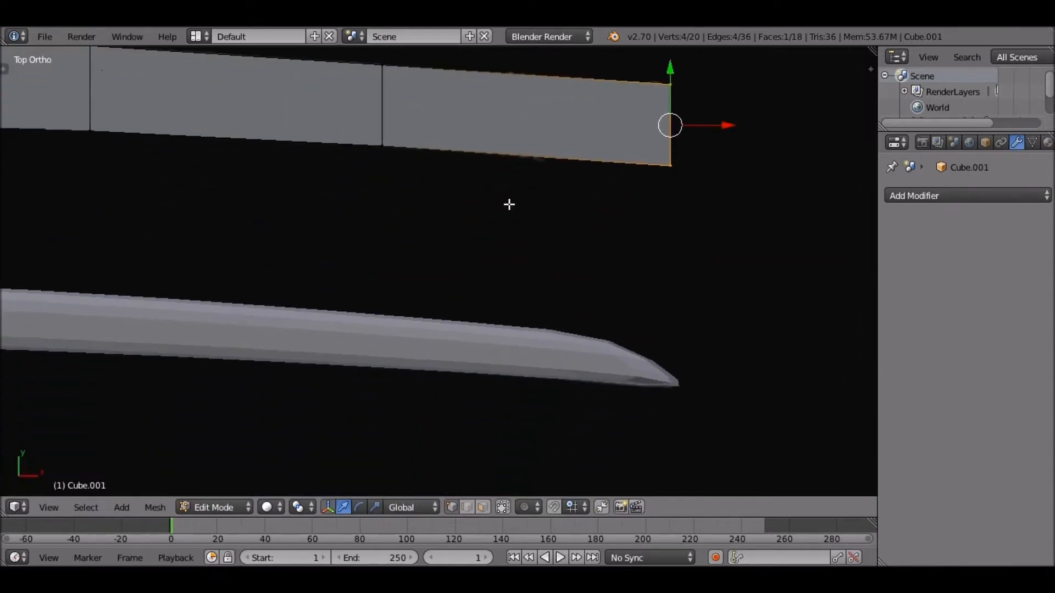
middle_click_drag(568, 202, 799, 193, "shift")
scroll(484, 220, "down", 4)
middle_click_drag(484, 220, 711, 259, "shift")
middle_click_drag(349, 242, 539, 341, "shift")
scroll(539, 340, "up", 4)
middle_click_drag(537, 283, 670, 214, "shift")
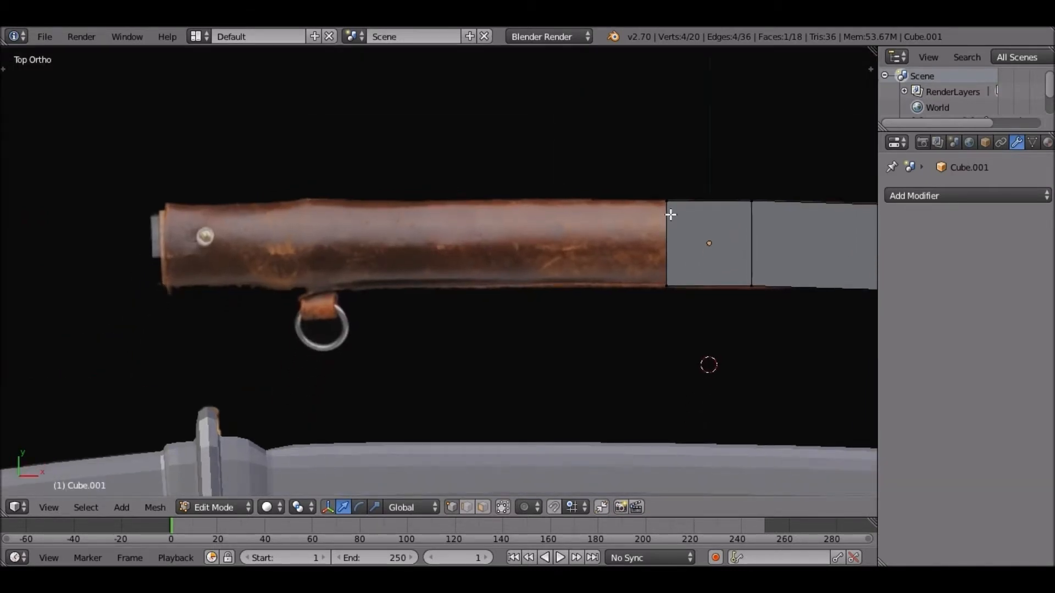
key("a")
key("b")
left_click_drag(643, 149, 685, 353)
key("e")
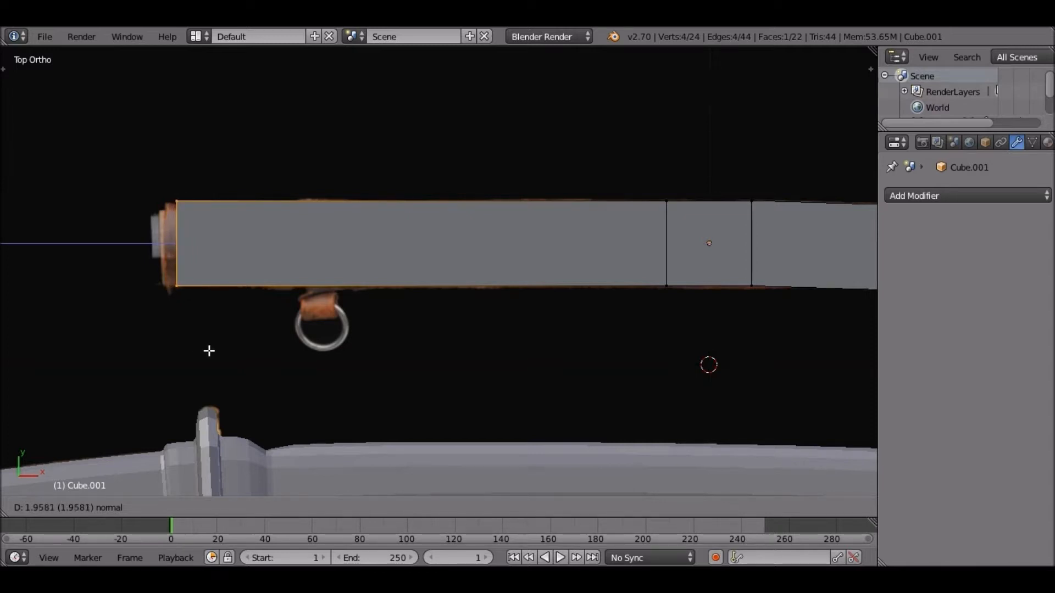
left_click(235, 332)
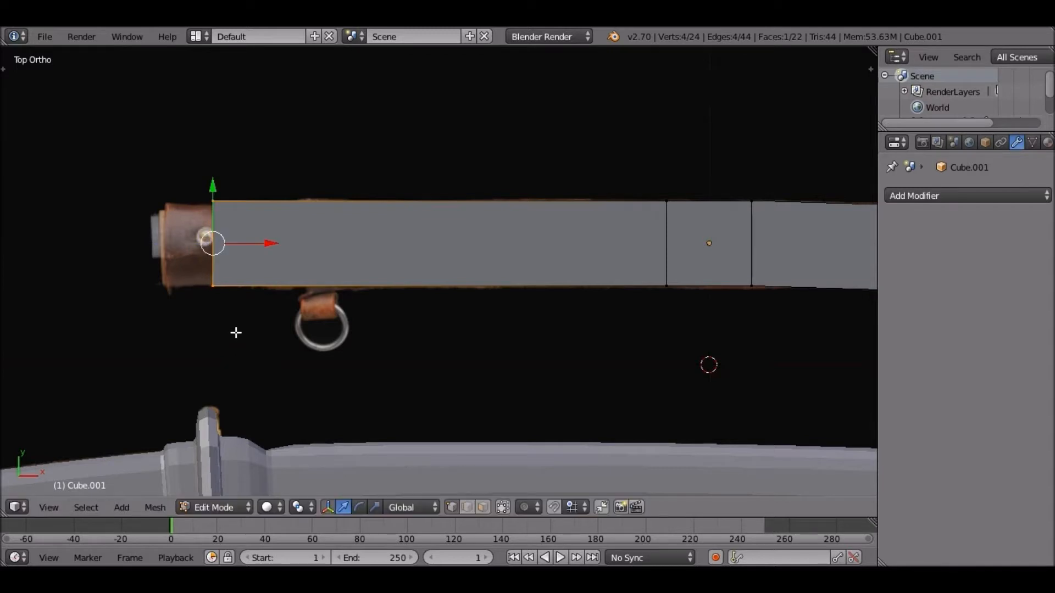
Step: Extrude another segment from the rivet and move its face along X to the edge of the scabbard's leather mouth
key("e")
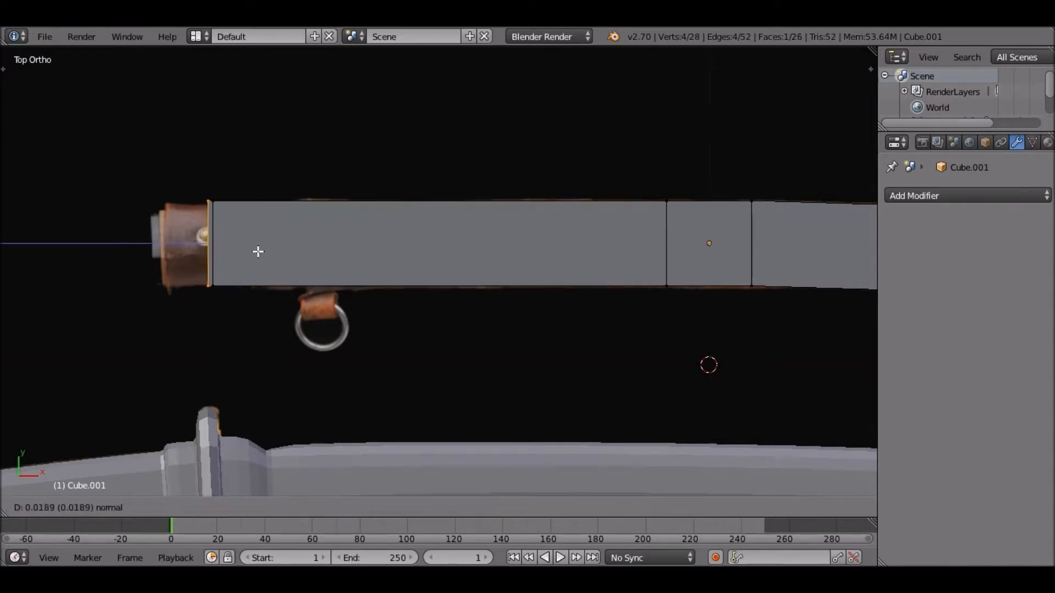
left_click(254, 251)
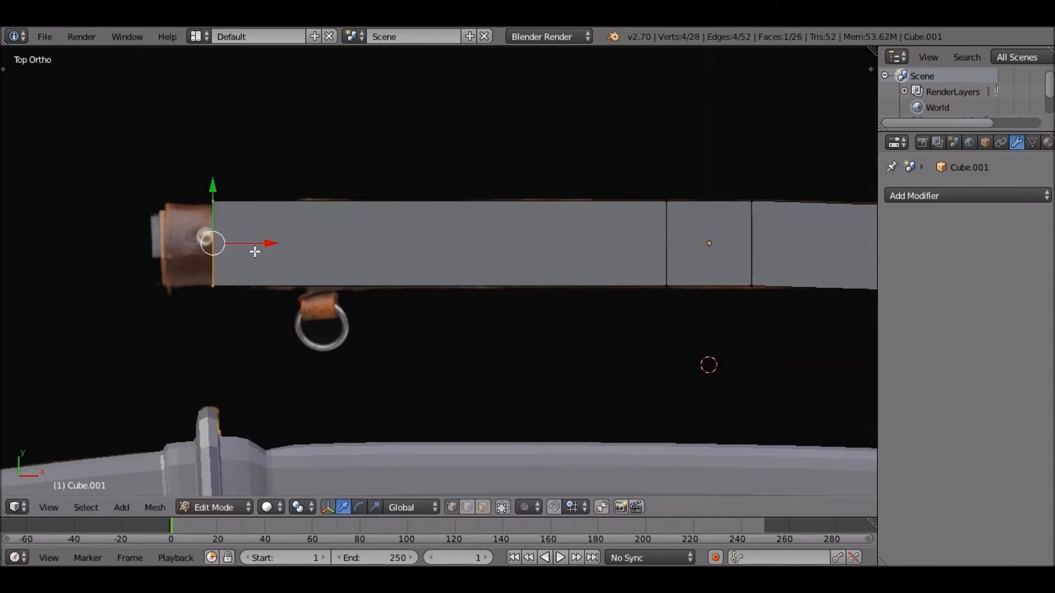
key("g")
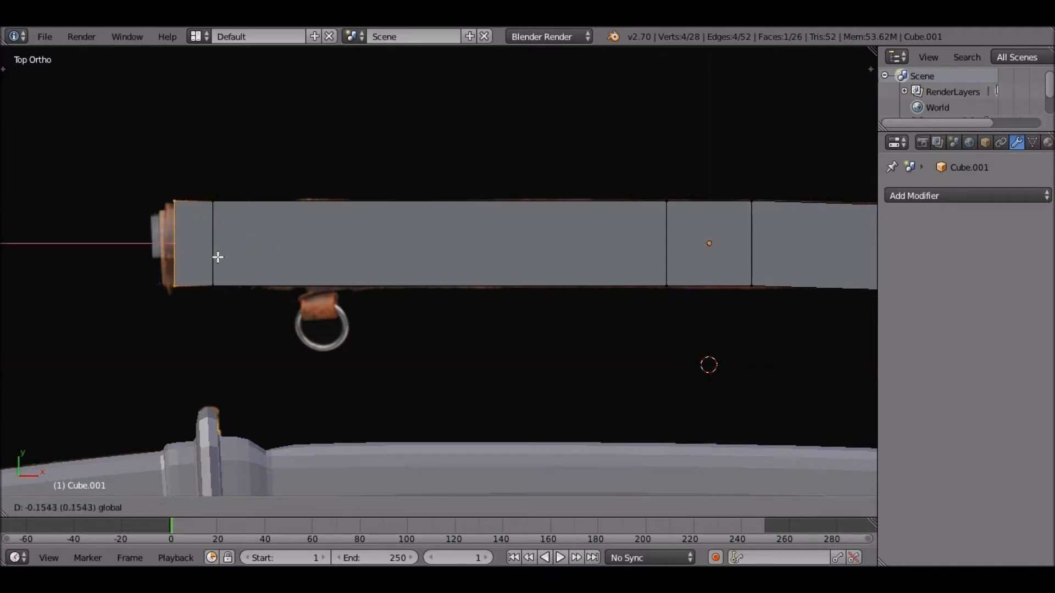
left_click(208, 258)
key("e")
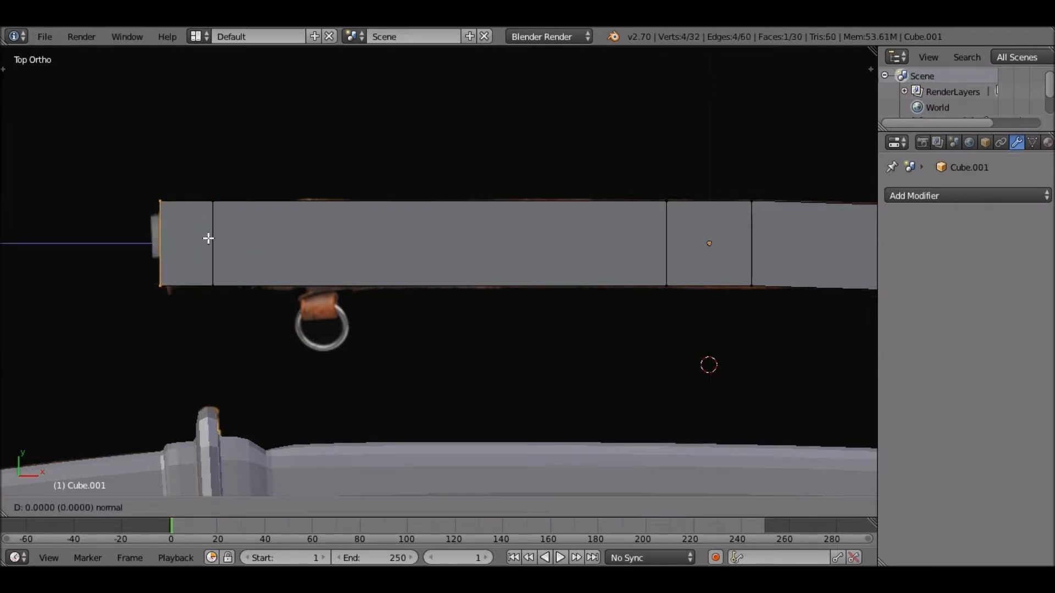
right_click(208, 238)
key("ctrl+z")
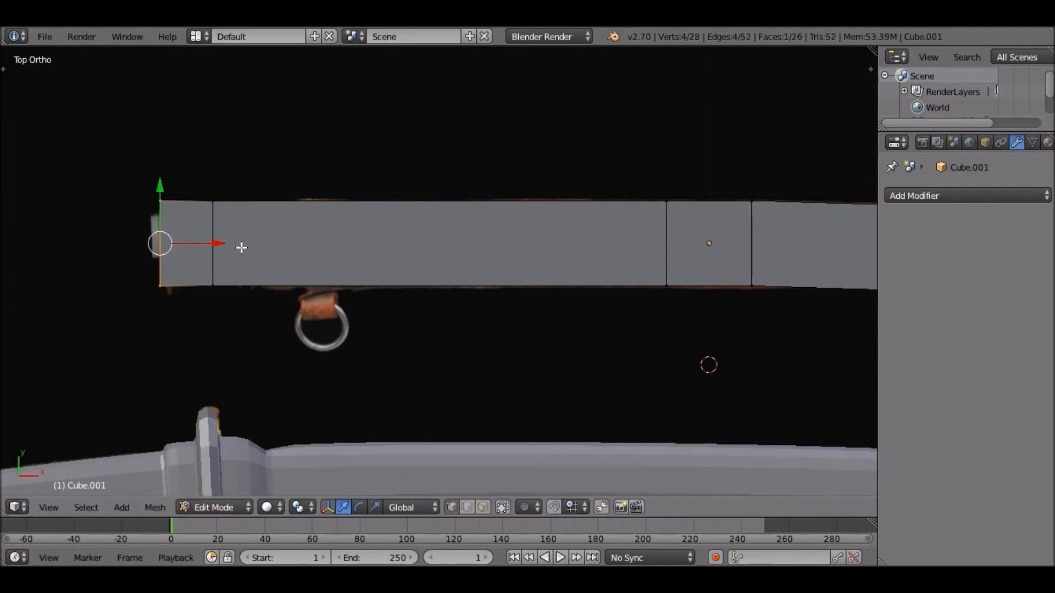
Step: Scale the selected end face at the scabbard's mouth up slightly to match the width of the leather mouth
key("s")
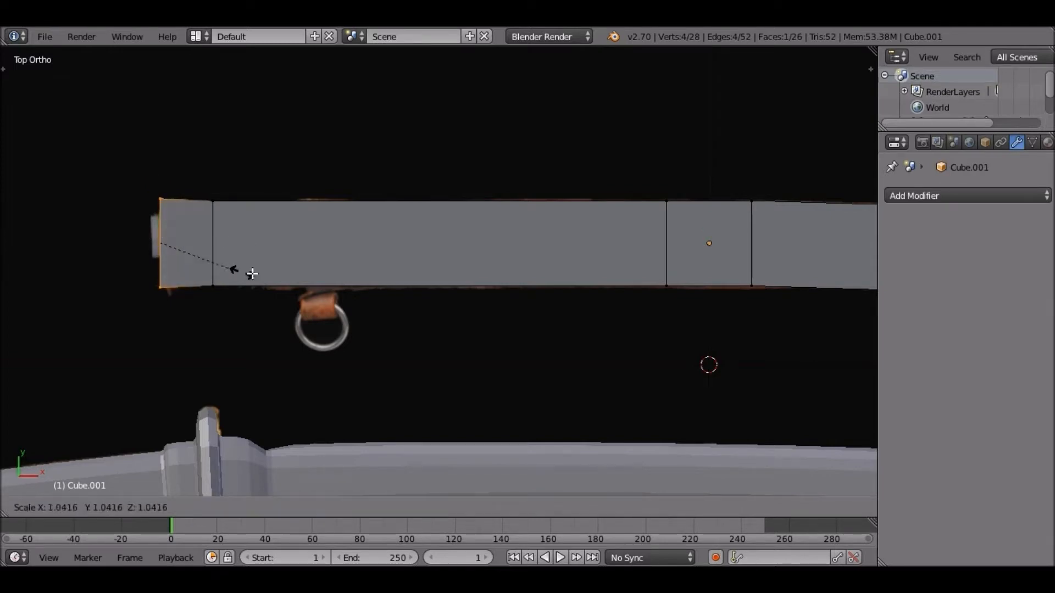
left_click(248, 265)
middle_click_drag(248, 265, 98, 223)
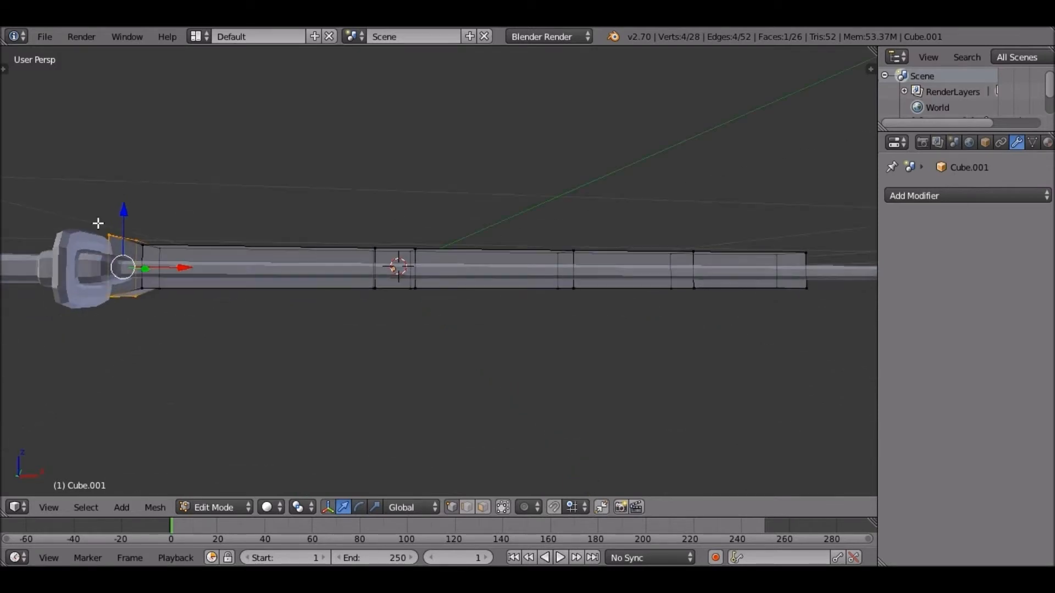
Step: Select all the upper vertices along the scabbard and lower them slightly along Z to make it thinner
key("a")
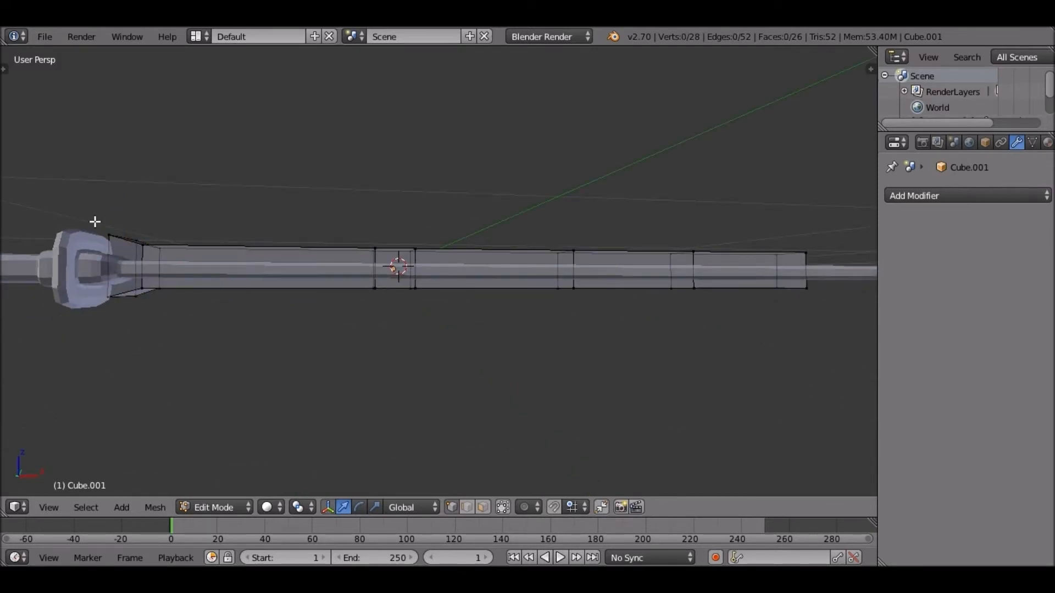
key("b")
left_click_drag(87, 207, 963, 266)
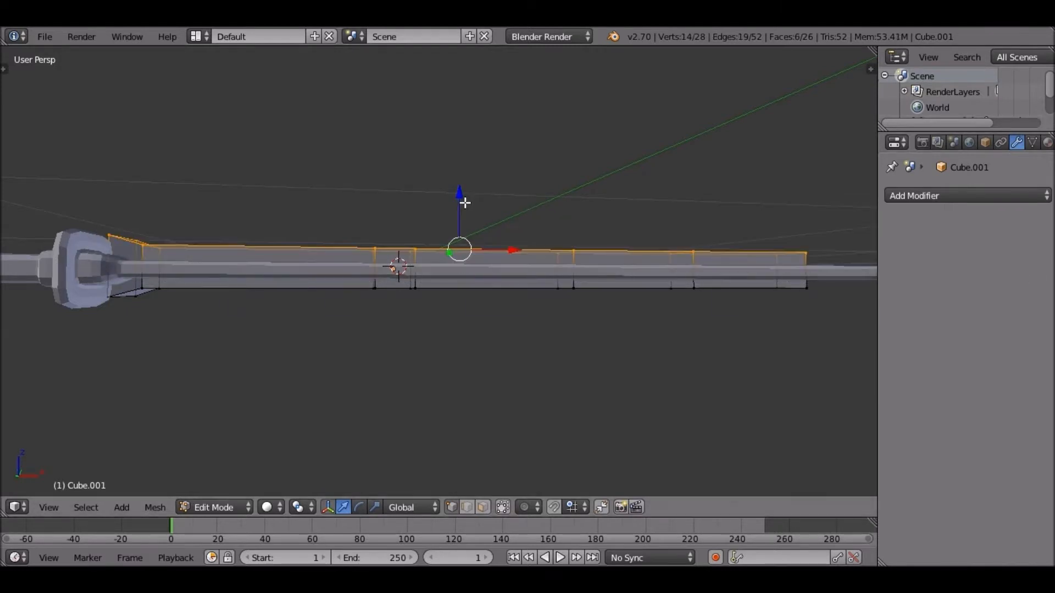
left_click_drag(464, 201, 465, 215)
middle_click_drag(447, 218, 448, 253)
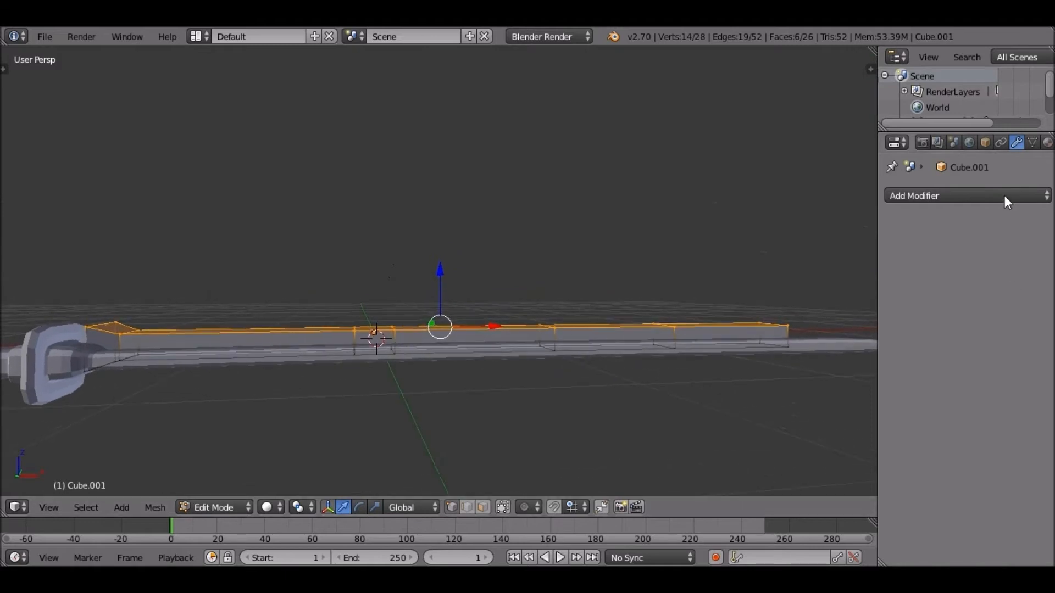
Step: Add a Subdivision Surface modifier to the scabbard
left_click(1004, 195)
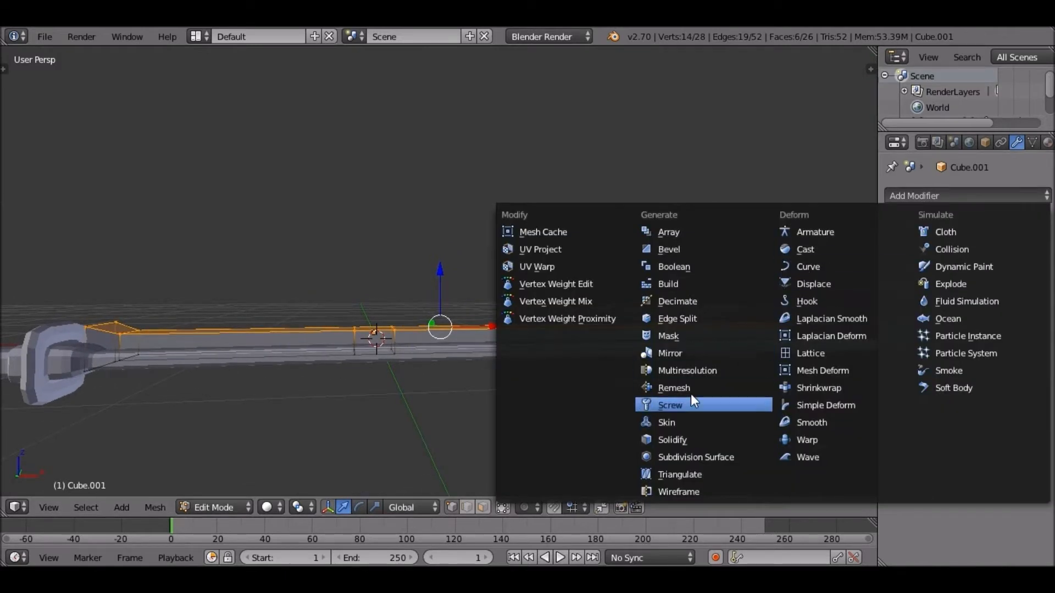
left_click(690, 457)
middle_click_drag(346, 340, 324, 443)
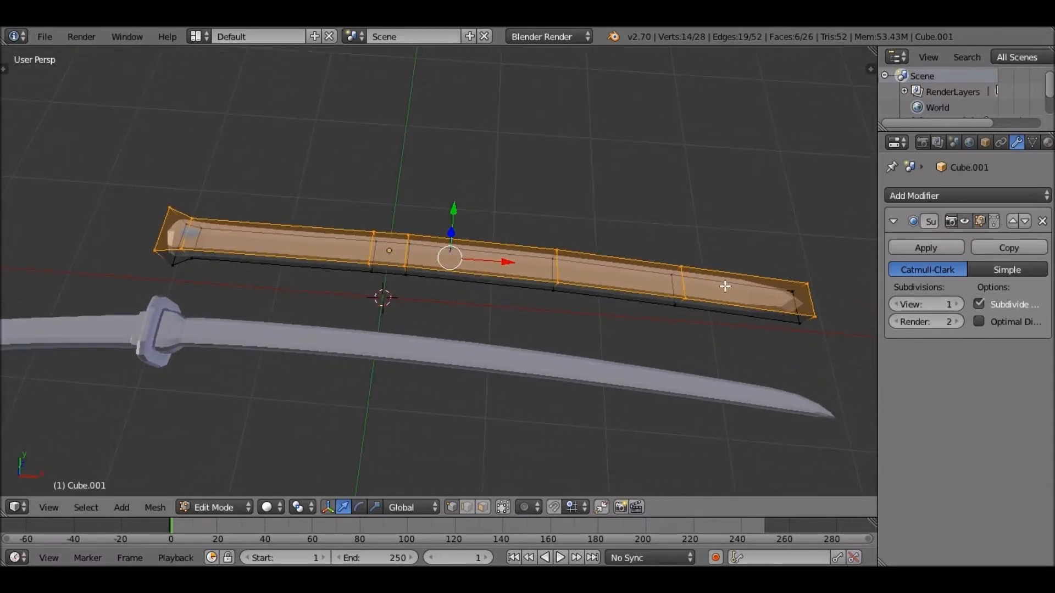
Step: Add a loop cut to the scabbard's last segment and slide it close to the tip to keep the end blunt
key("ctrl+e")
key("Escape")
key("ctrl+r")
left_click(755, 303)
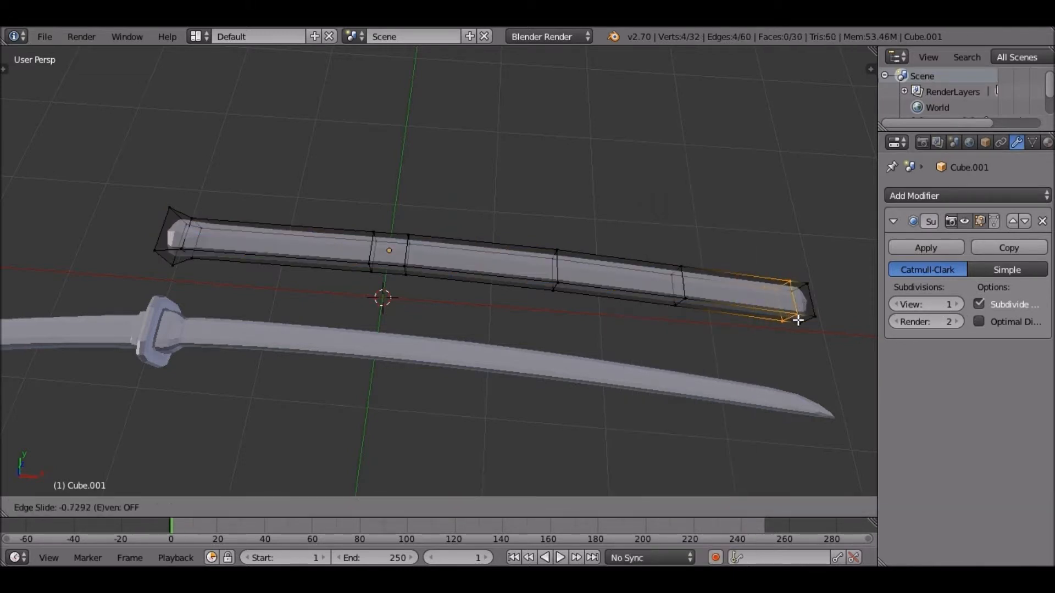
left_click(212, 246)
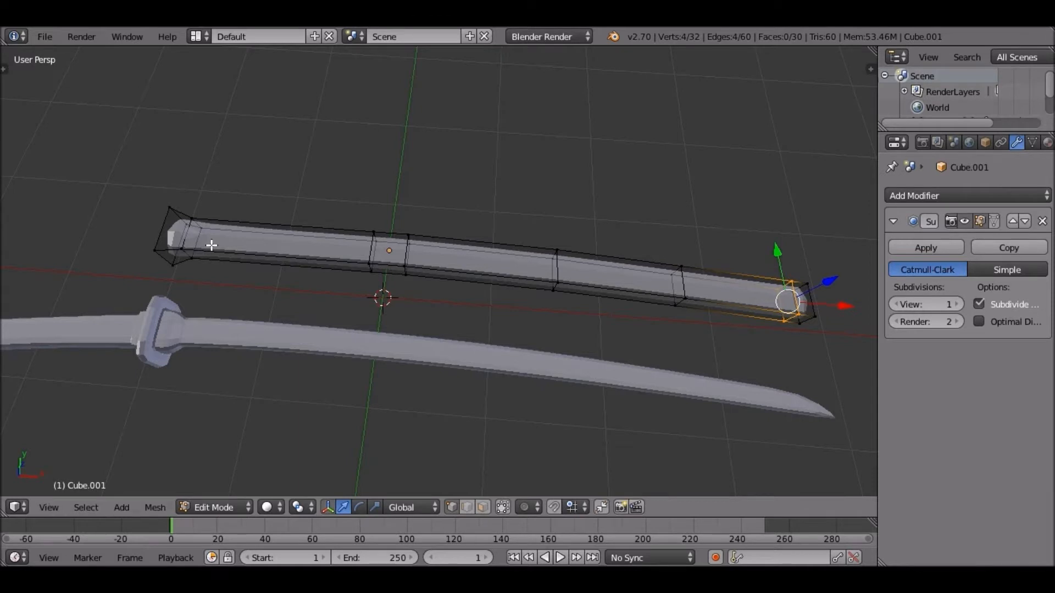
Step: Select the entire scabbard mesh, move it along Y onto the blade, and shift it slightly along X away from the handle
key("a")
key("a")
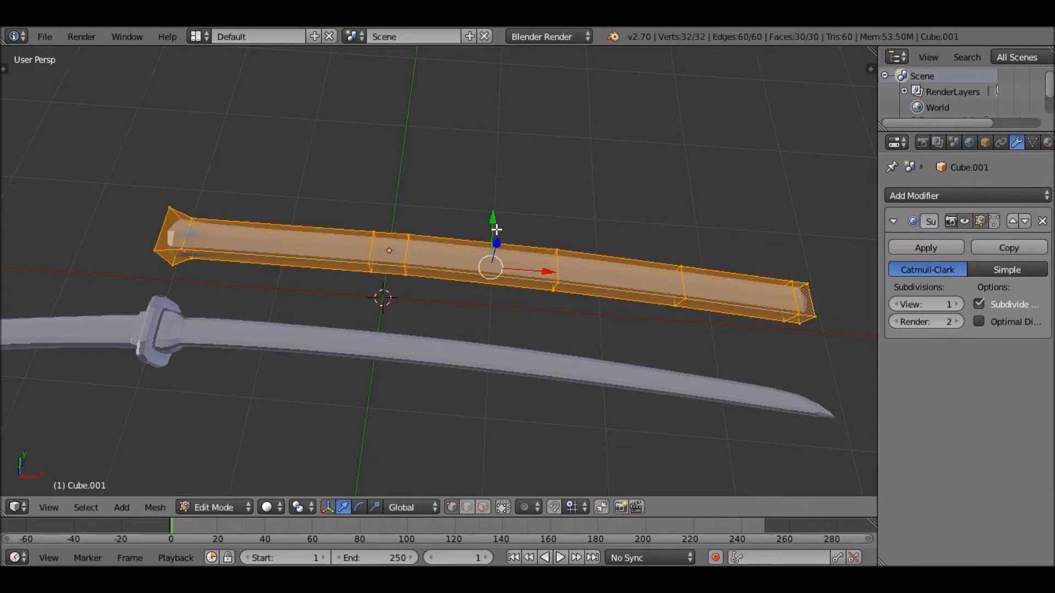
key("g")
key("y")
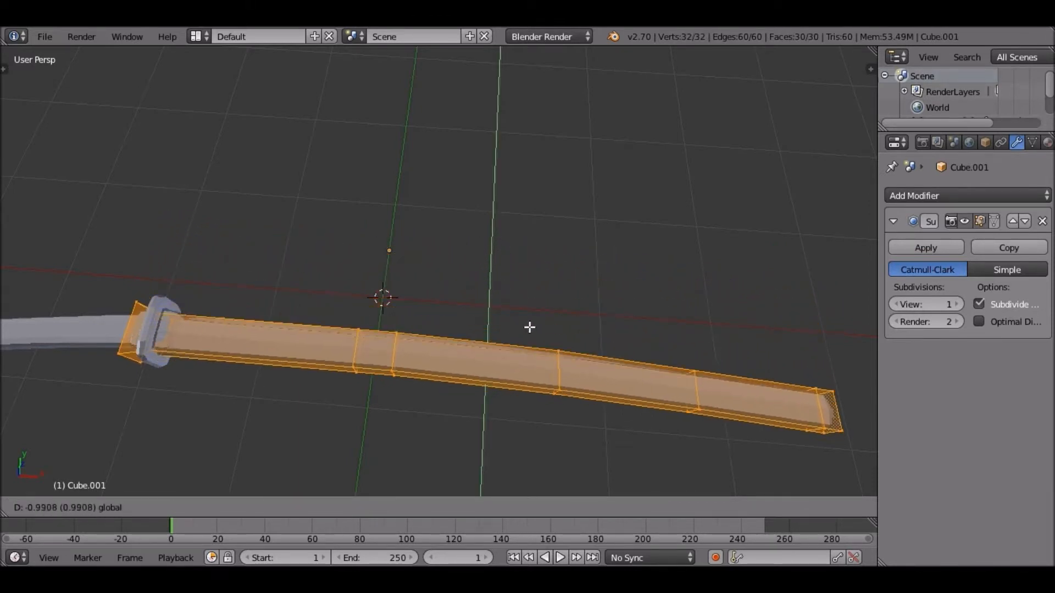
left_click(548, 371)
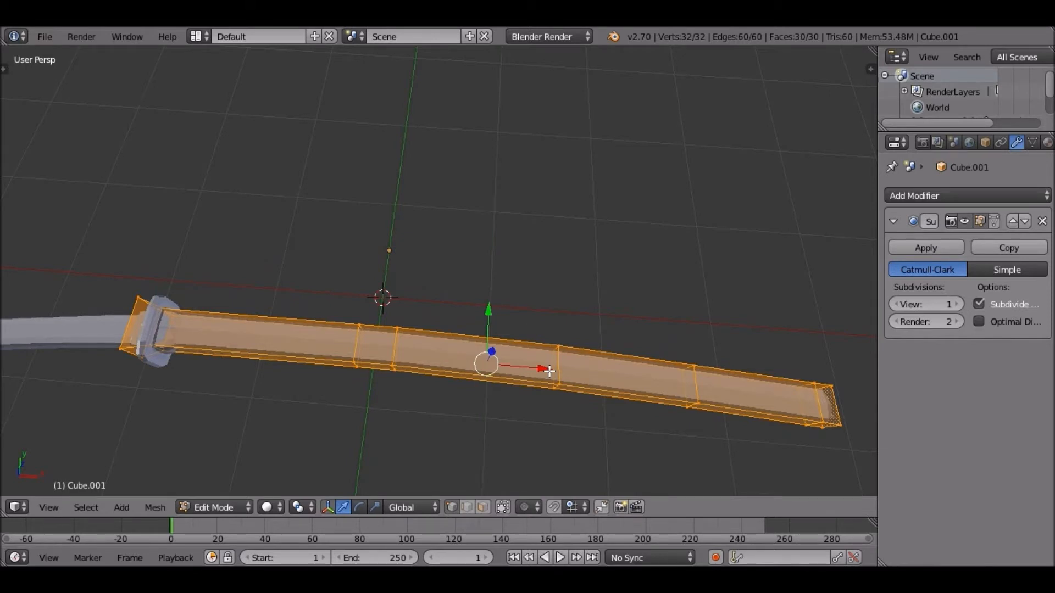
mouse_move(548, 371)
left_mouse_down()
mouse_move(572, 378)
mouse_move(563, 374)
left_mouse_up()
middle_click_drag(564, 374, 557, 145)
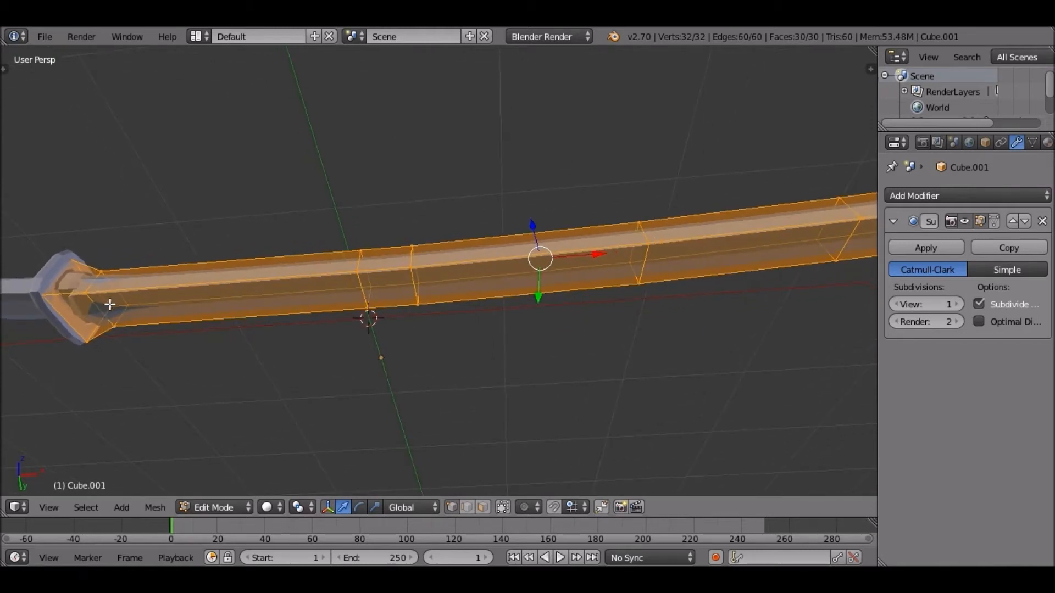
middle_click_drag(134, 308, 455, 387, "shift")
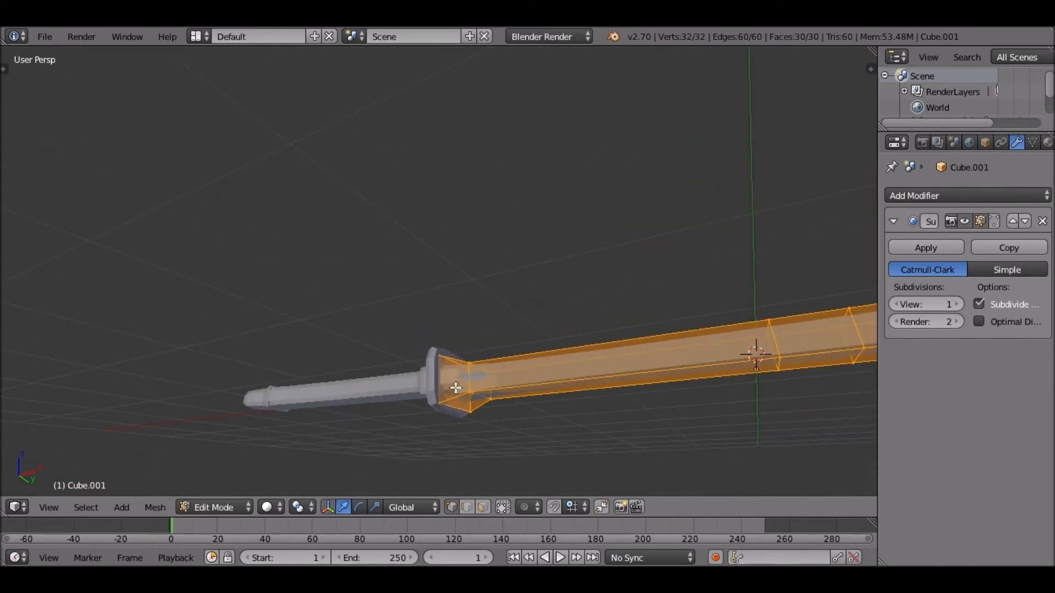
Step: Try a loop cut slid towards the scabbard's mouth beside the guard, and undo it
key("ctrl+r")
left_click(454, 391)
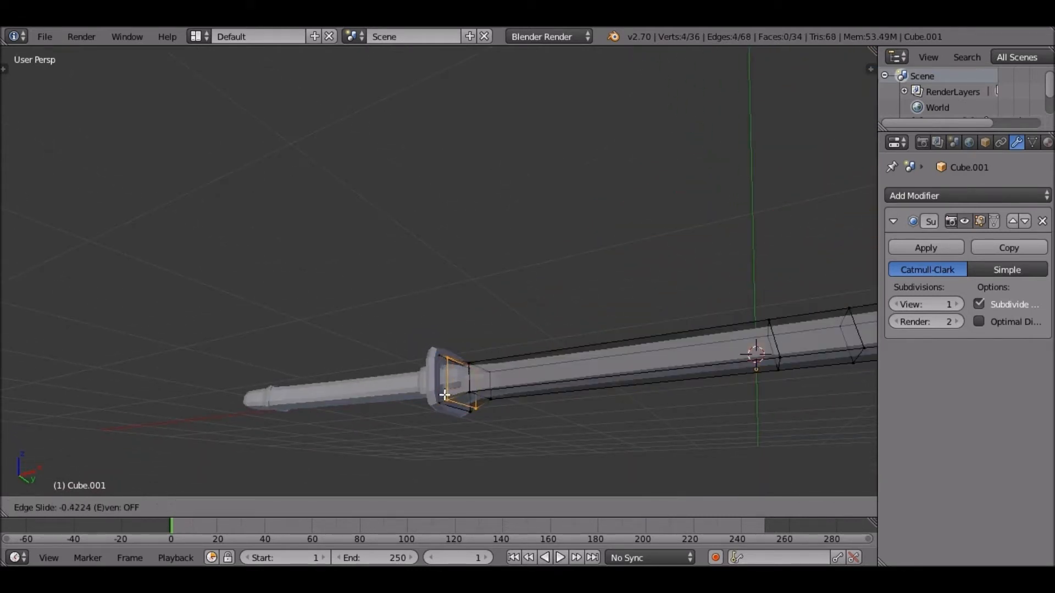
left_click(446, 395)
middle_click_drag(446, 396, 377, 189)
scroll(472, 444, "up", 5)
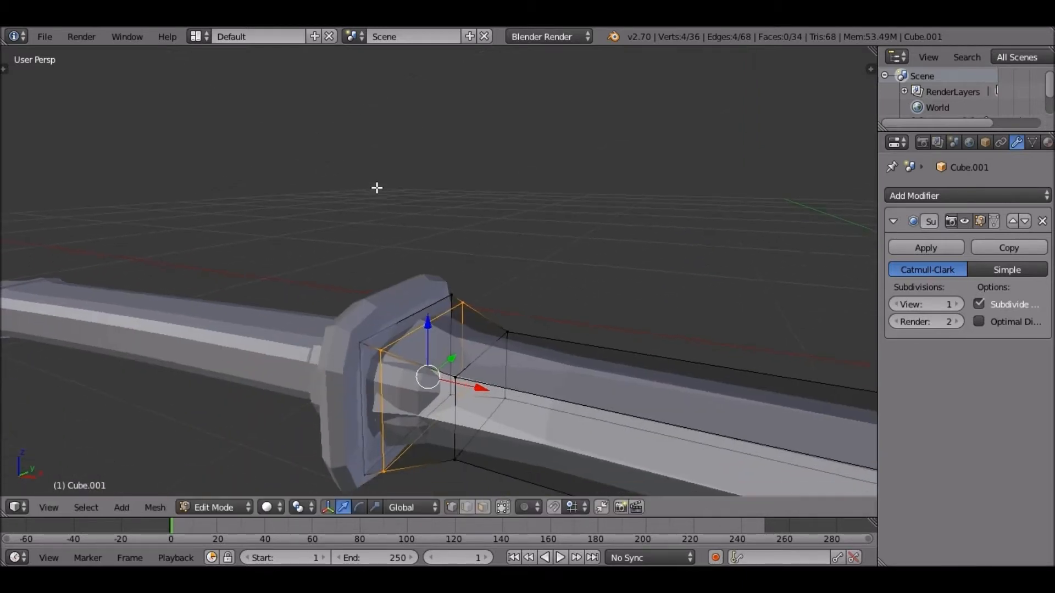
scroll(426, 360, "up", 3)
scroll(403, 371, "down", 1)
middle_click_drag(404, 371, 323, 406)
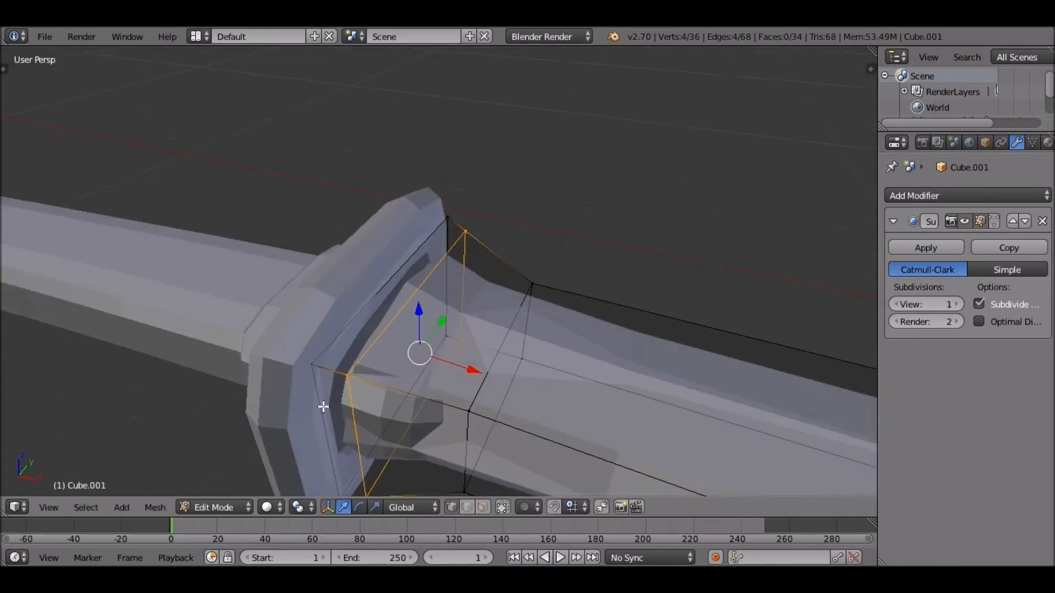
key("ctrl+z")
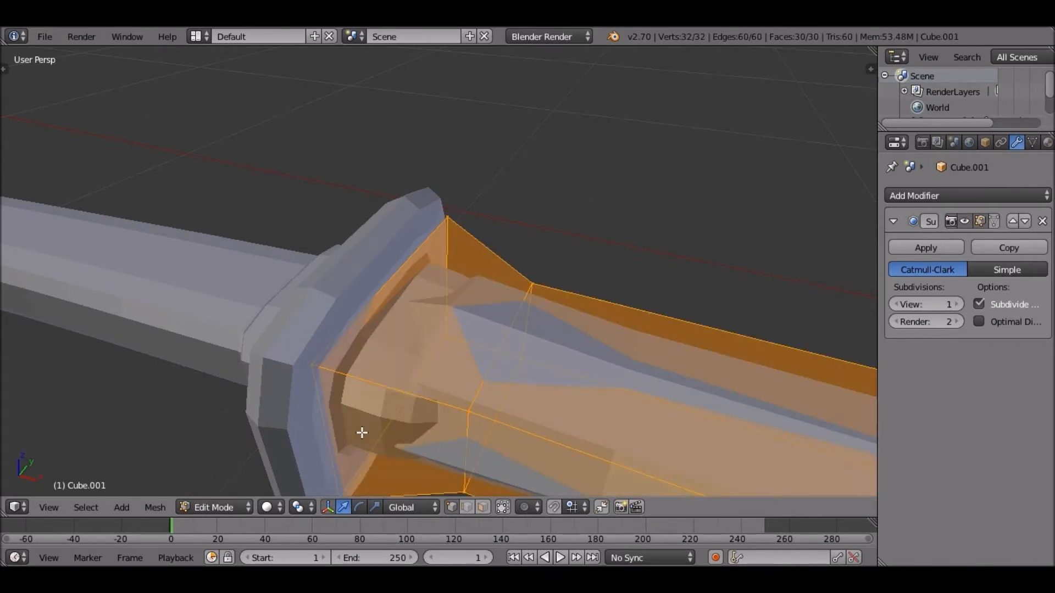
Step: Select the four corner vertices of the scabbard's mouth and scale them up by about 1.1 around the blade collar
right_click(362, 408)
middle_click_drag(362, 408, 363, 220)
right_click(343, 363, "shift")
right_click(446, 242, "shift")
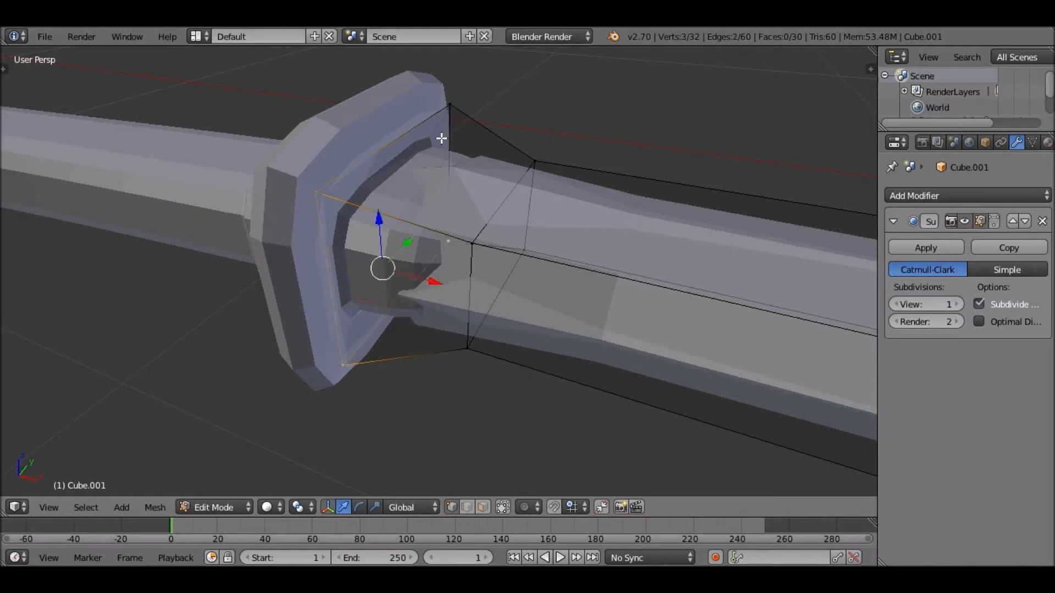
right_click(443, 138, "shift")
key("s")
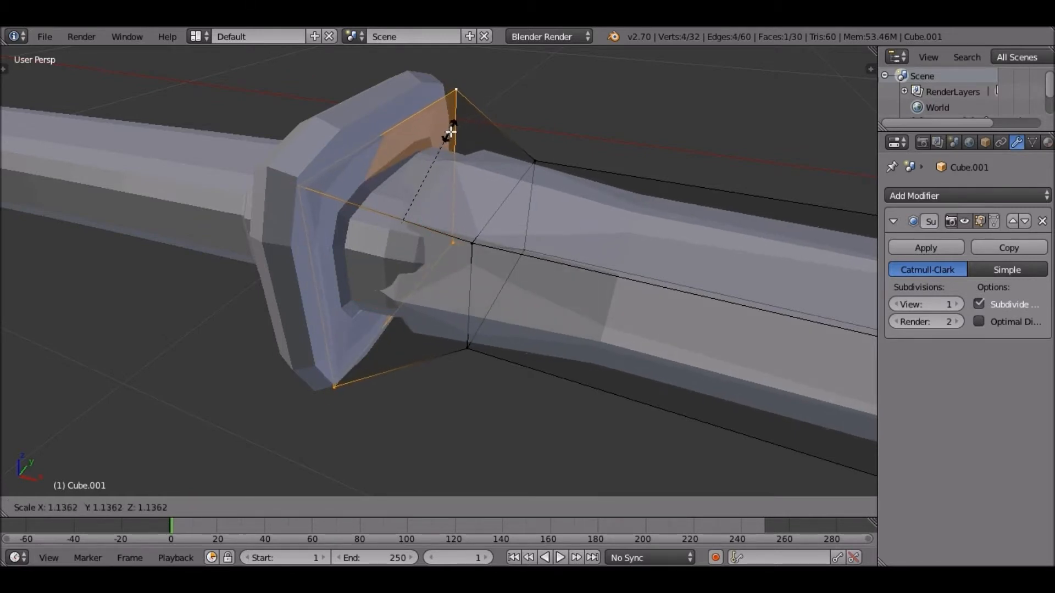
left_click(446, 134)
Step: Select the whole scabbard mesh and nudge it along Y to centre its mouth on the guard
middle_click_drag(446, 134, 291, 188)
middle_click_drag(641, 165, 595, 487, "shift")
scroll(595, 487, "down", 4)
key("a")
key("a")
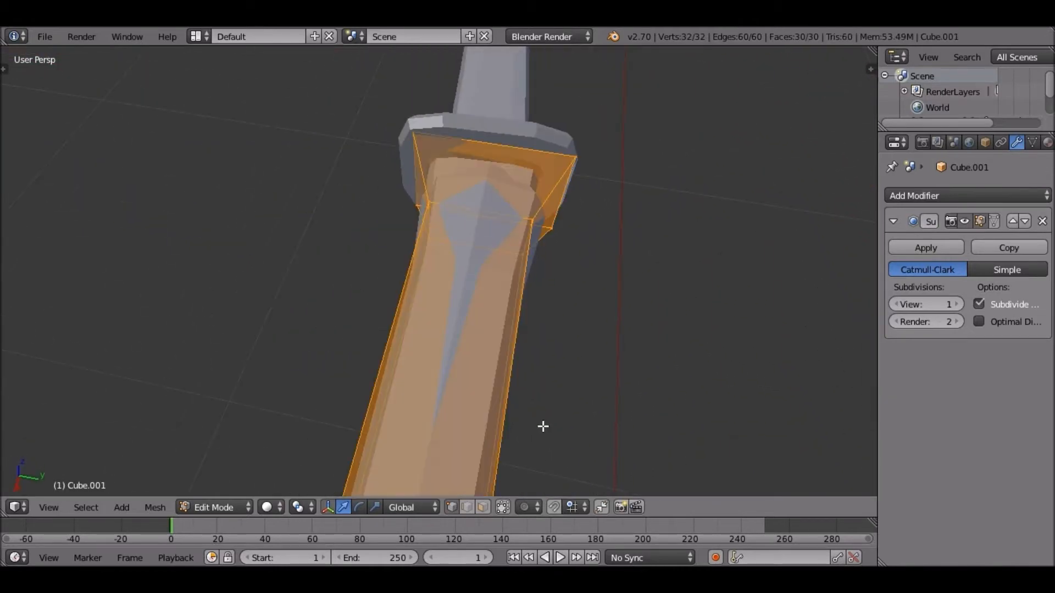
scroll(530, 415, "down", 5)
middle_click_drag(516, 400, 612, 157, "shift")
left_click_drag(538, 367, 534, 368)
middle_click_drag(544, 352, 489, 36, "shift")
scroll(498, 104, "up", 5)
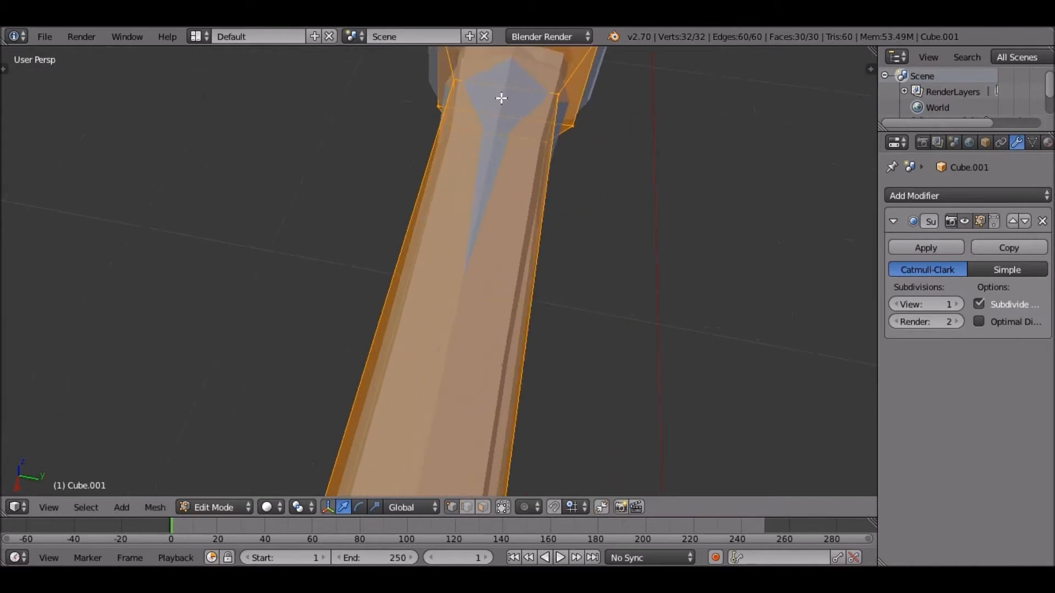
middle_click_drag(436, 211, 419, 238, "shift")
Step: Add a loop cut in the flared mouth segment, slide it against the mouth edge, and inspect the shape in Object Mode
key("a")
key("ctrl+r")
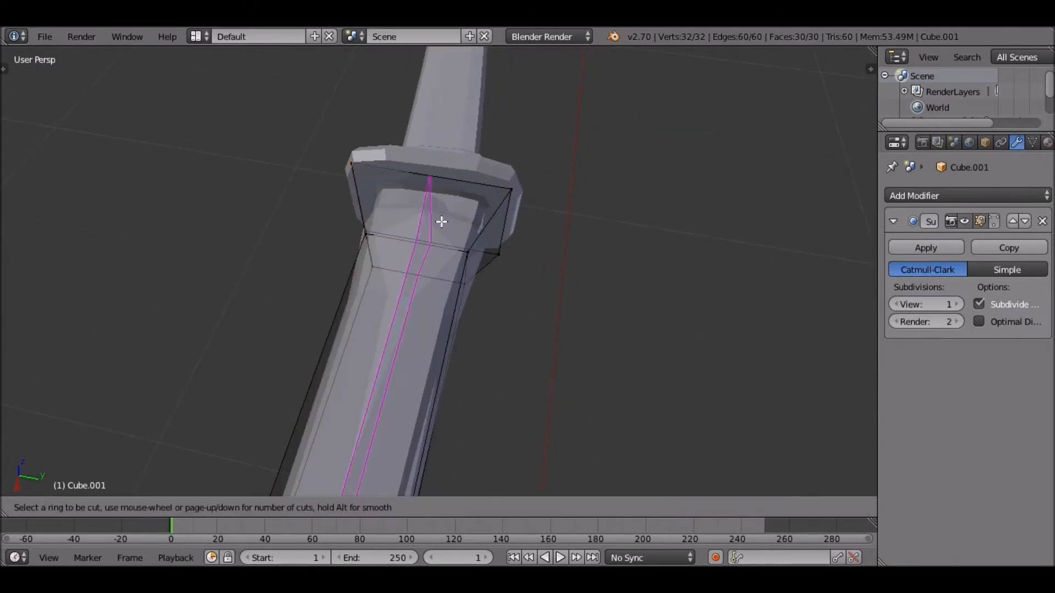
left_click(488, 226)
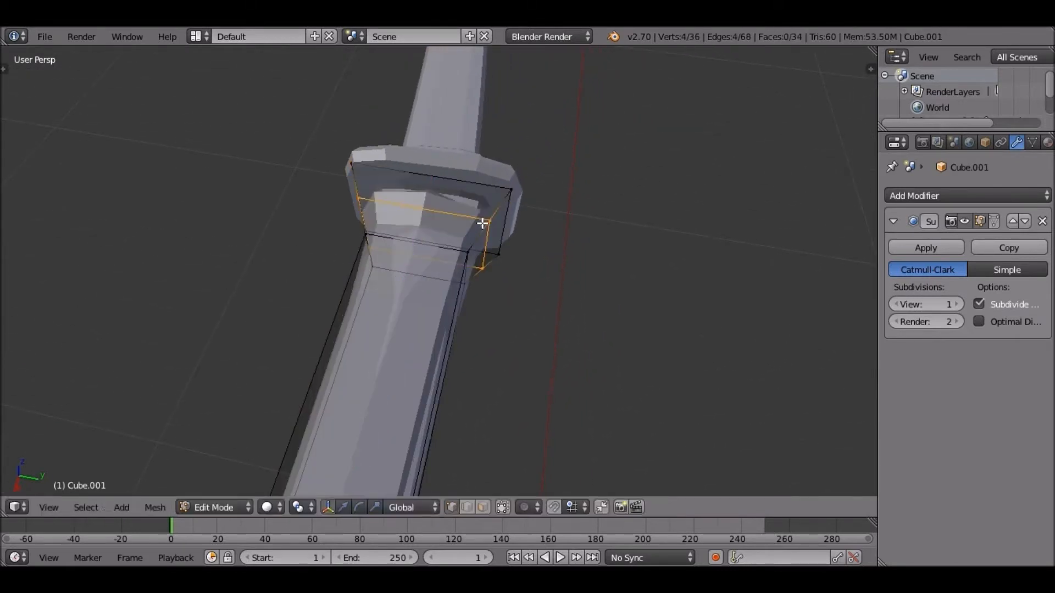
left_click(497, 197)
middle_click_drag(497, 197, 344, 506)
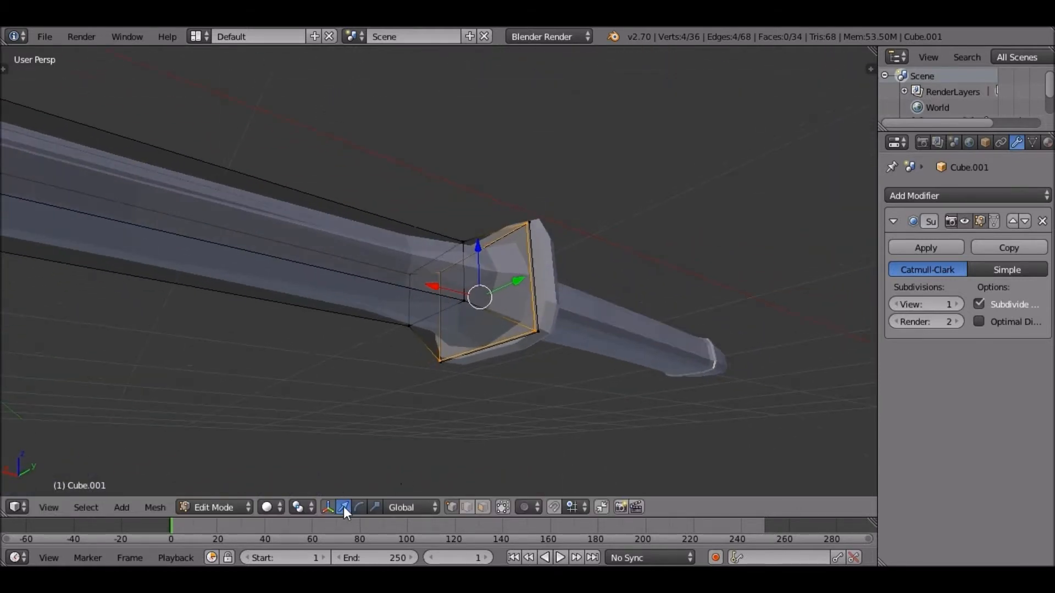
key("Tab")
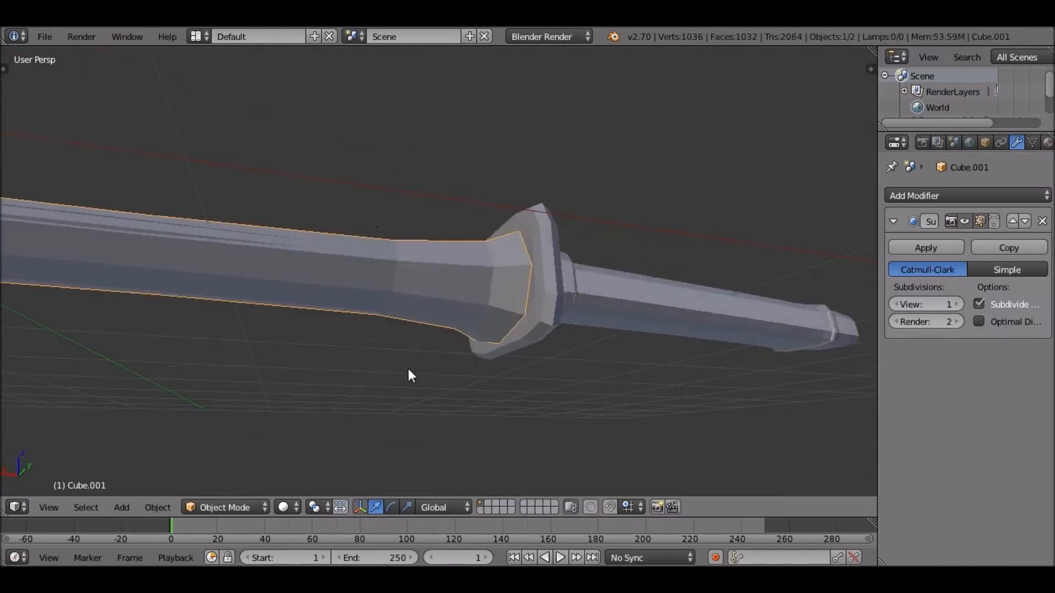
middle_click_drag(407, 368, 436, 329)
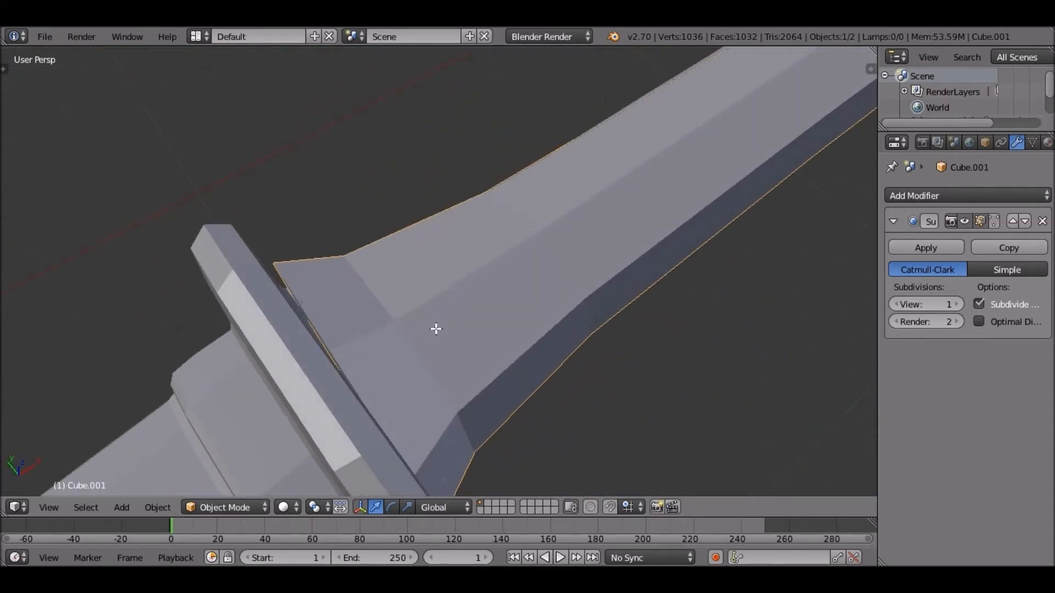
Step: Return to Edit Mode, select the whole scabbard mesh and move it off the blade along Y to compare the two
key("Tab")
scroll(464, 324, "down", 8)
key("a")
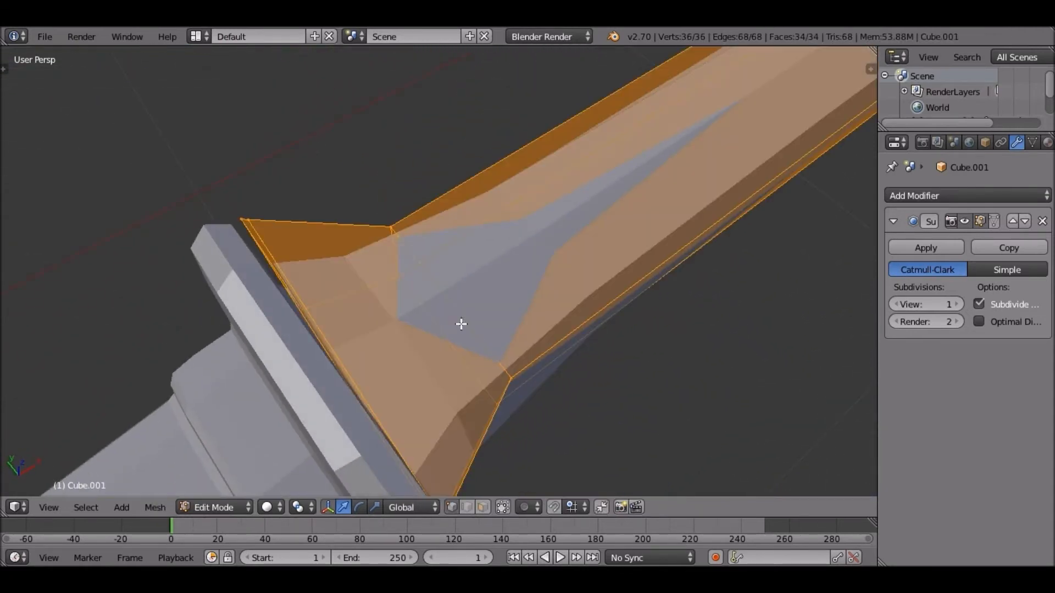
key("a")
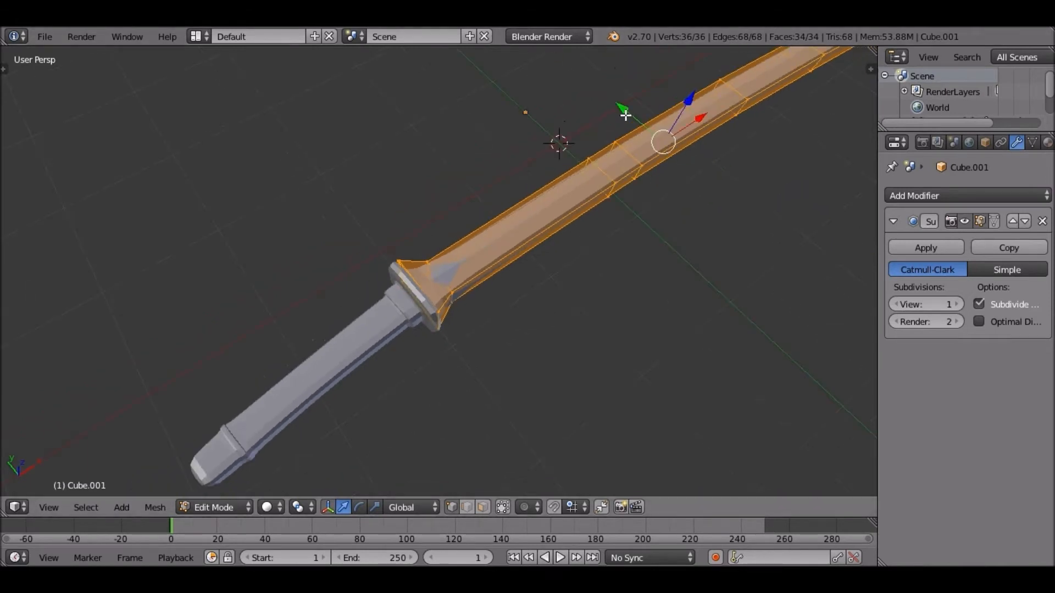
key("shift+d")
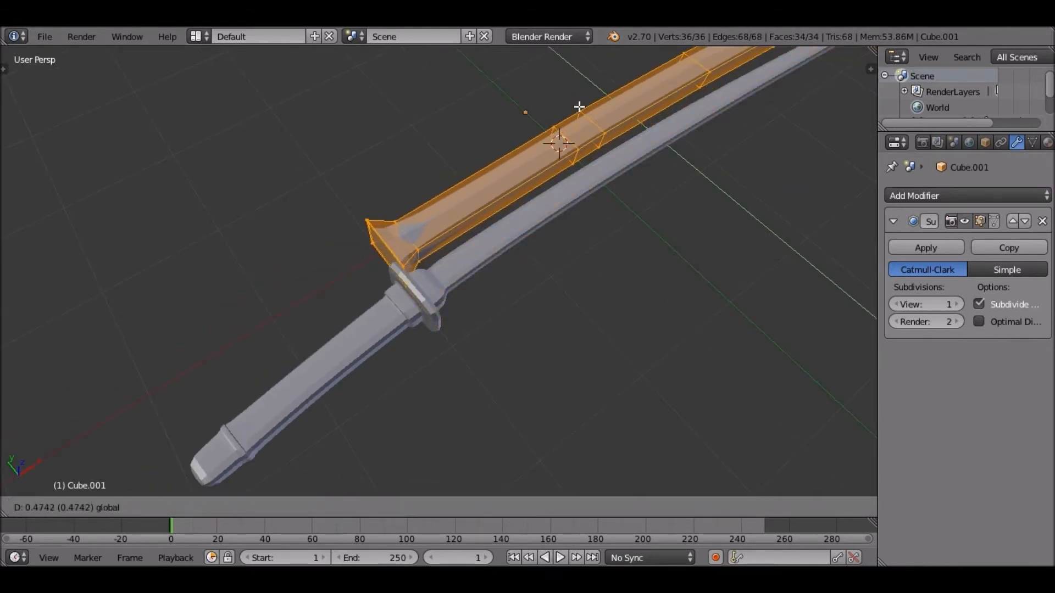
left_click(724, 155)
middle_click_drag(704, 163, 581, 328)
scroll(593, 363, "up", 5)
middle_click_drag(601, 365, 432, 241)
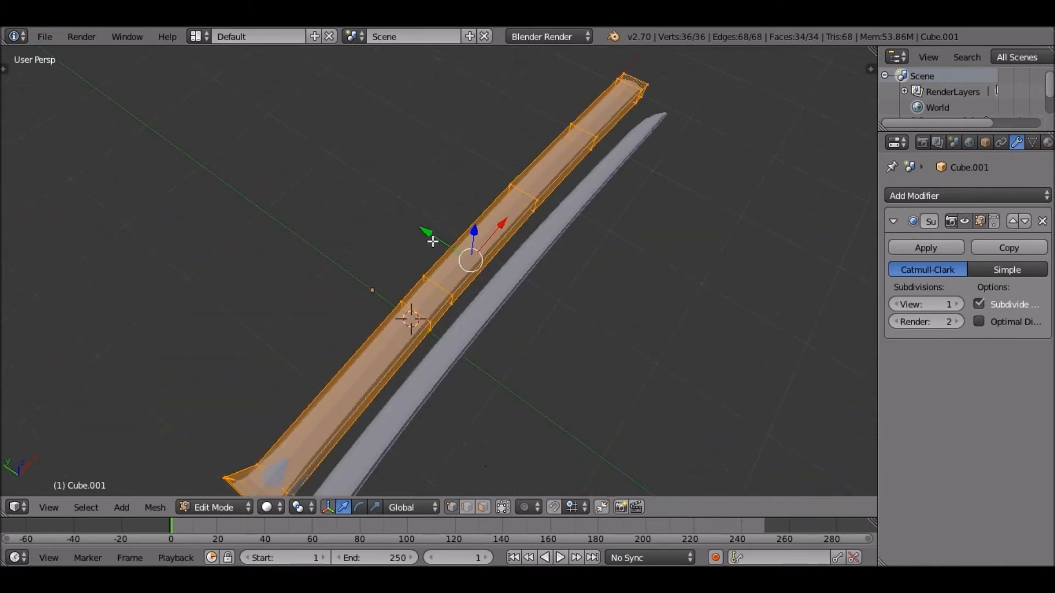
Step: Slide the whole scabbard mesh back along Y over the blade
key("g")
key("y")
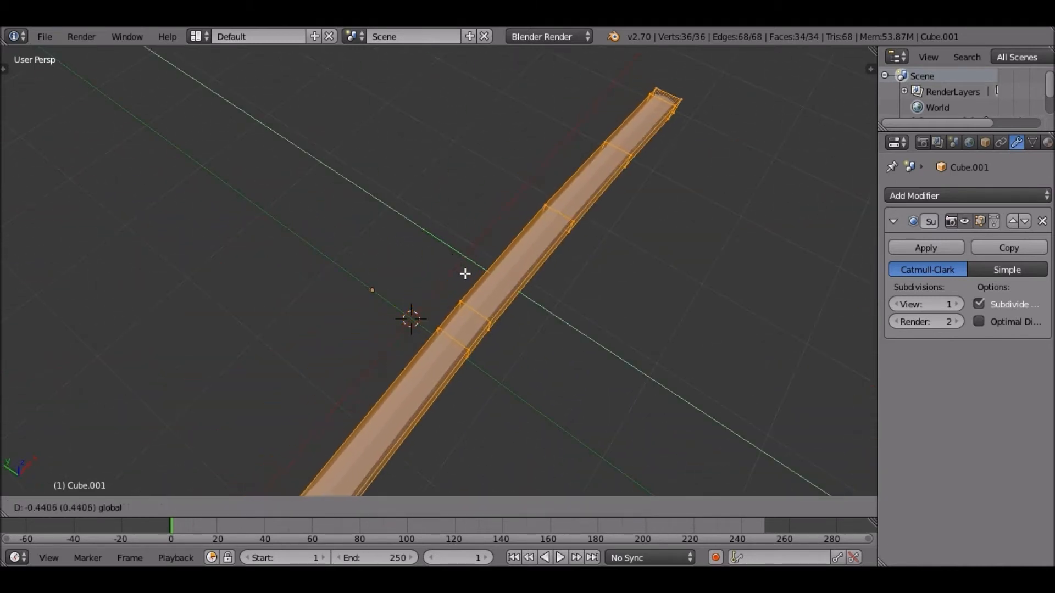
left_click(578, 253)
middle_click_drag(579, 254, 542, 55)
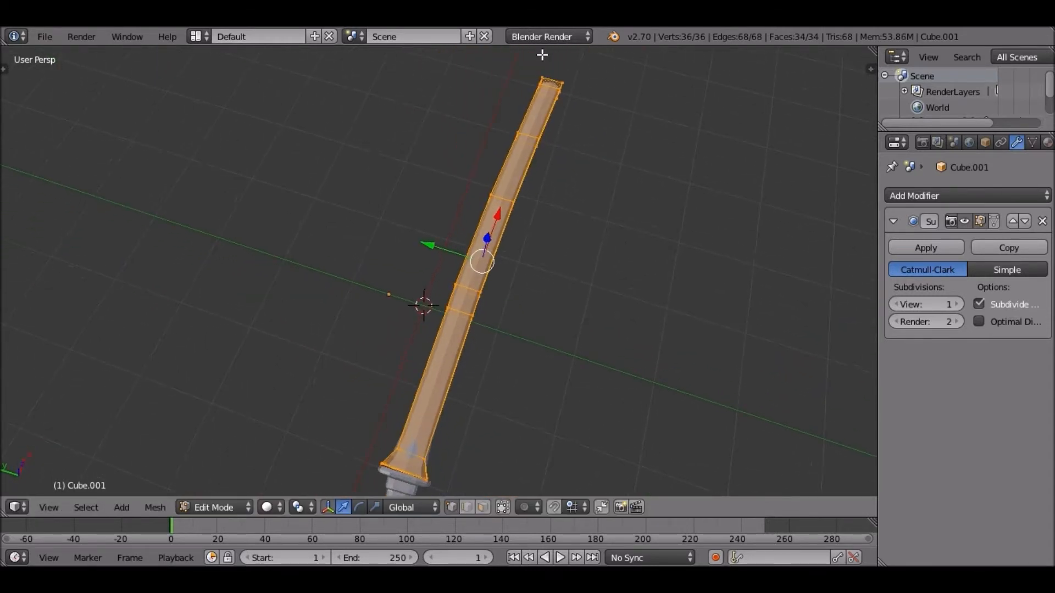
Step: Clear the mesh selection and examine the scabbard's alignment with the sword from the front and from above
key("a")
key("n")
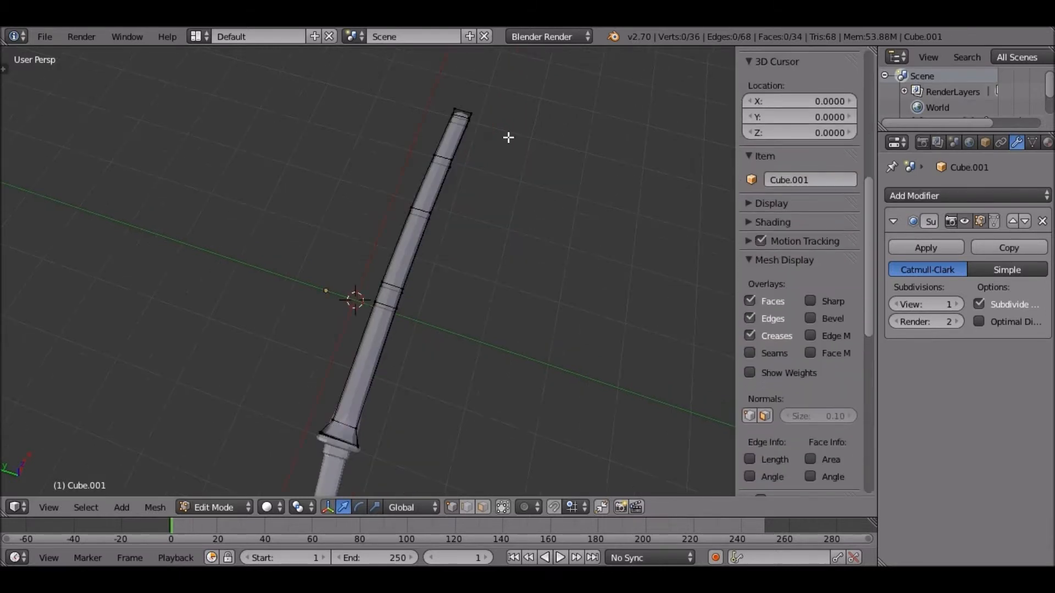
key("KP_1")
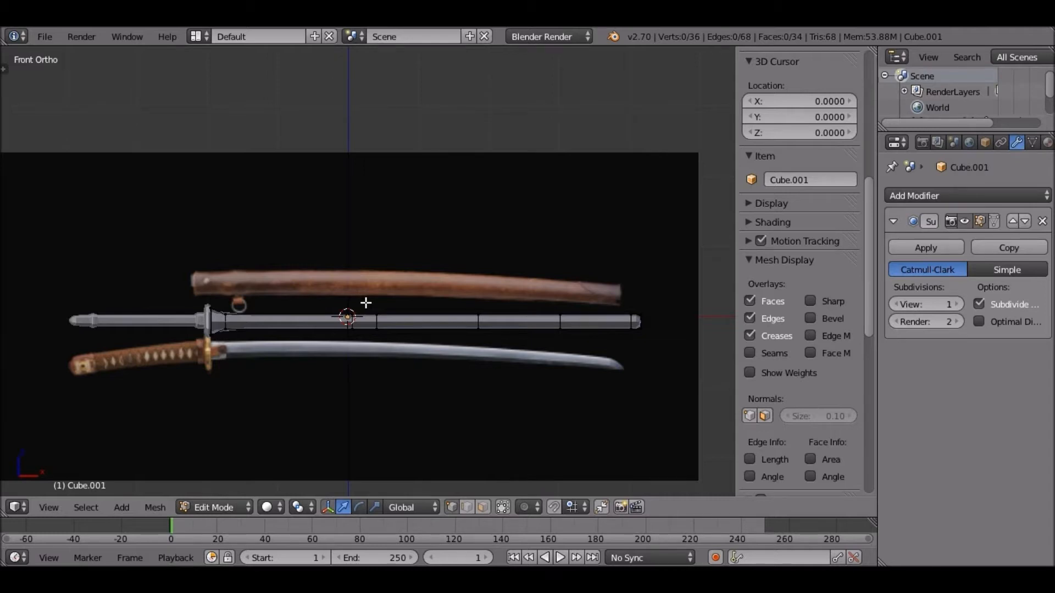
key("n")
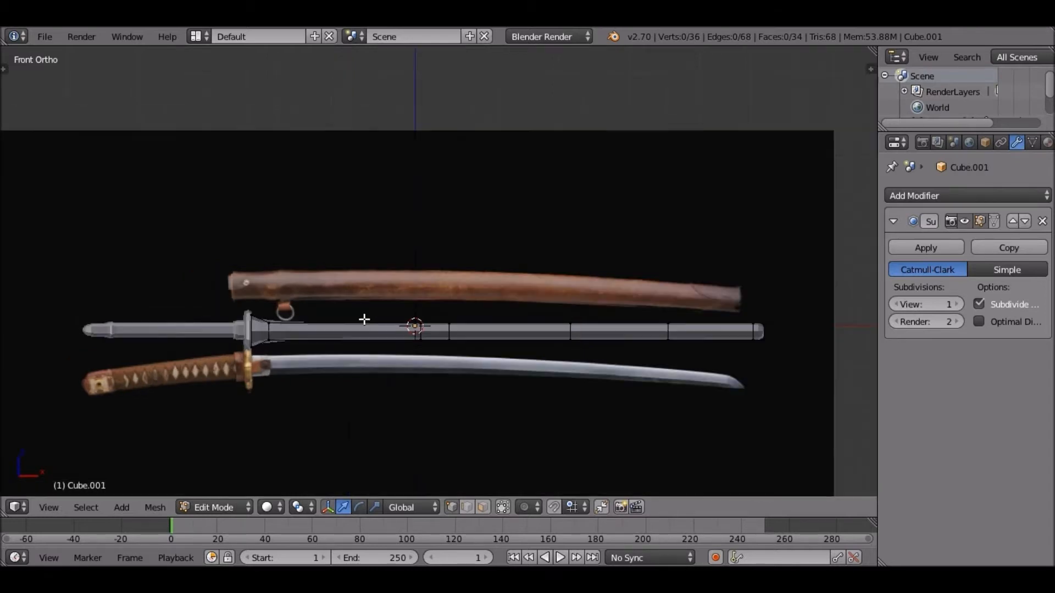
middle_click_drag(365, 317, 365, 381)
key("KP_7")
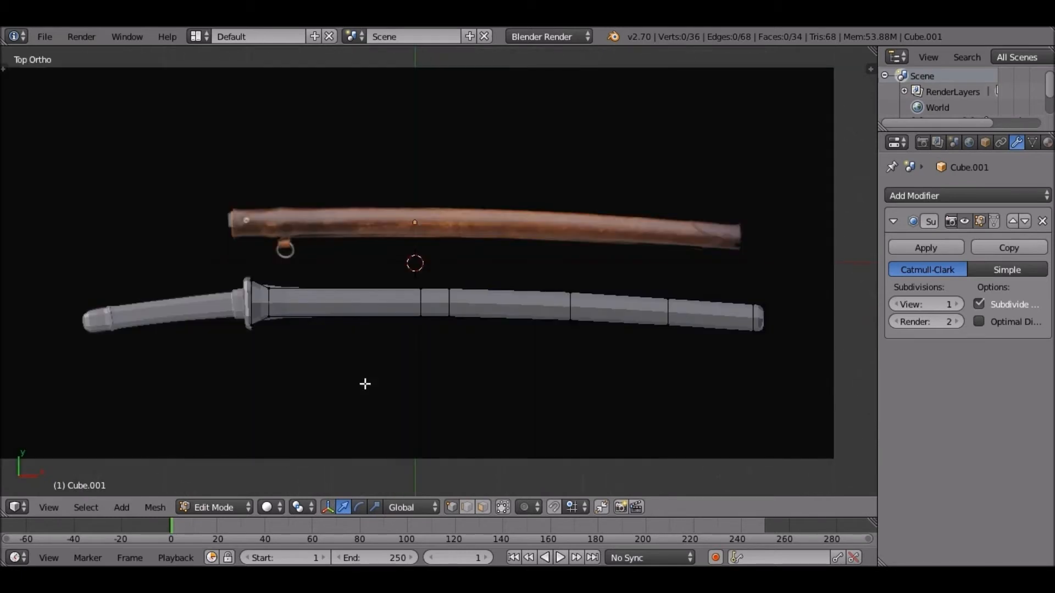
scroll(264, 349, "up", 4)
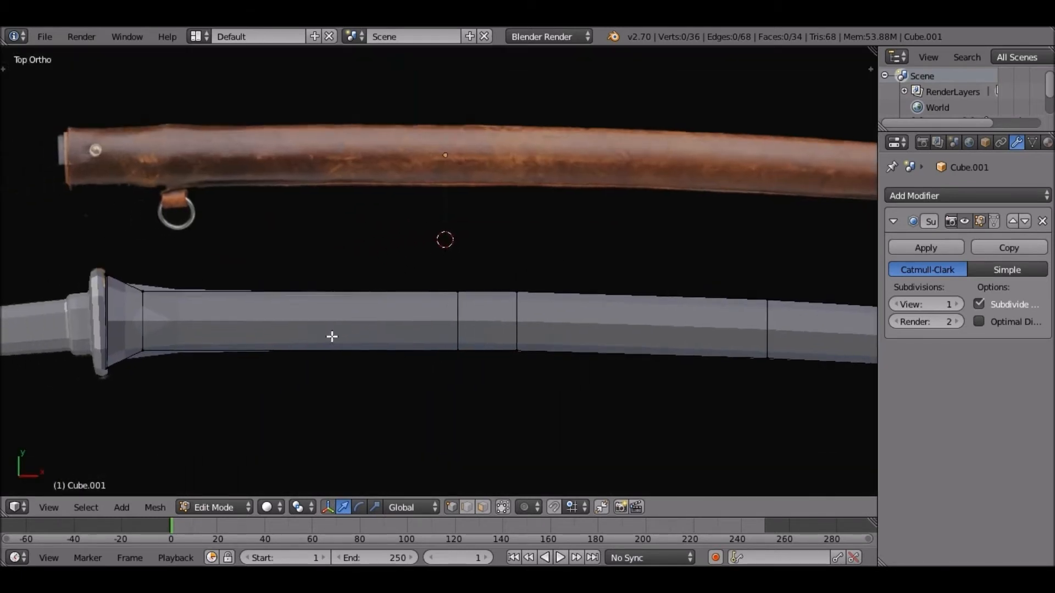
middle_click_drag(310, 339, 577, 261)
Step: Select the whole scabbard mesh, move it off the blade along Y, and switch to Object Mode
key("a")
key("g")
key("y")
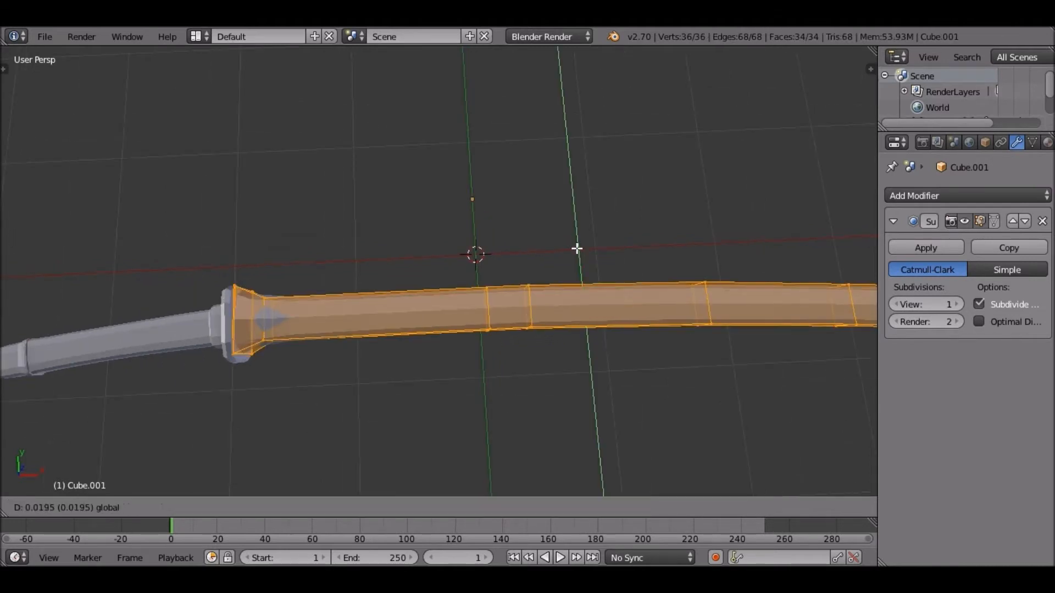
left_click(580, 167)
key("Tab")
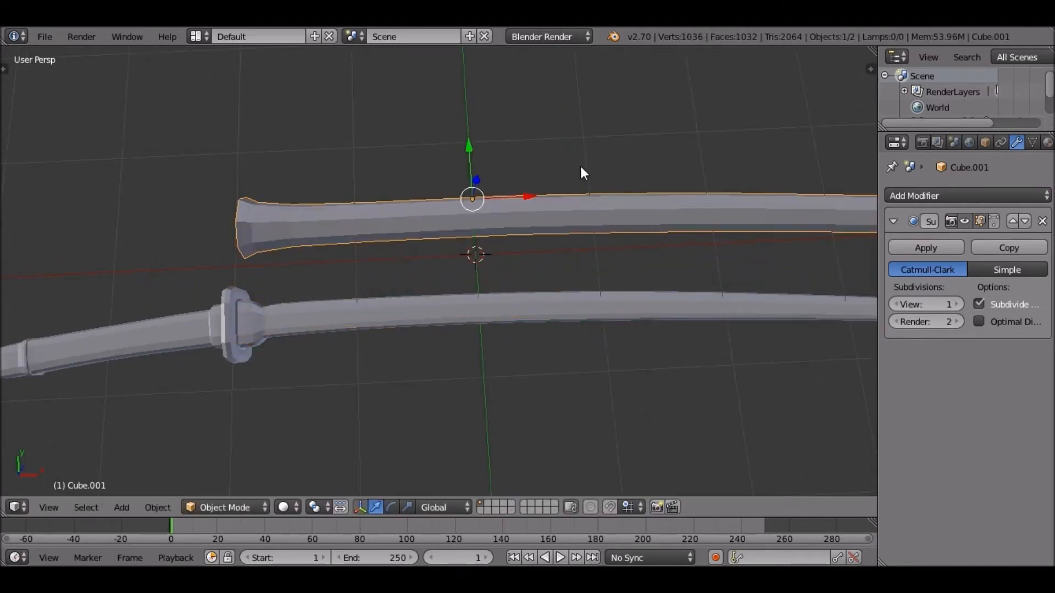
Step: In top view, move the scabbard object back along Y until its mouth lines up with the guard
key("KP_7")
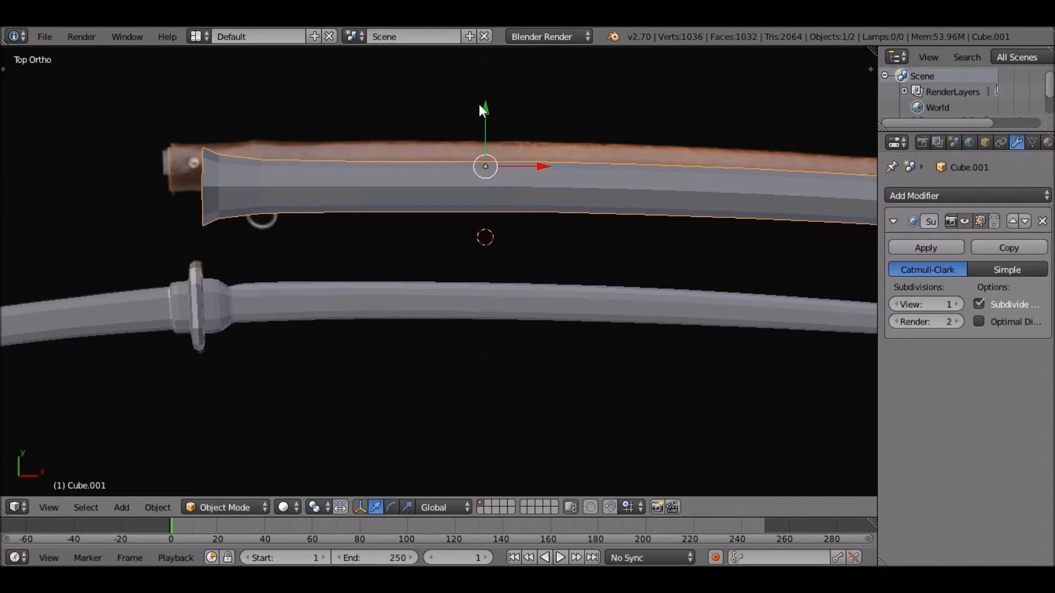
key("g")
key("y")
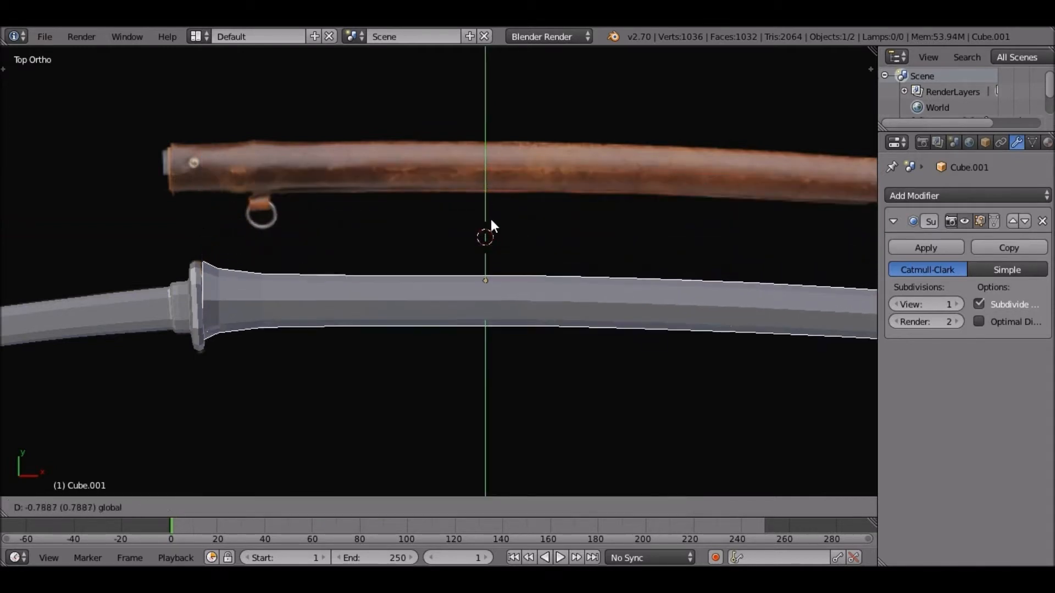
left_click(315, 232)
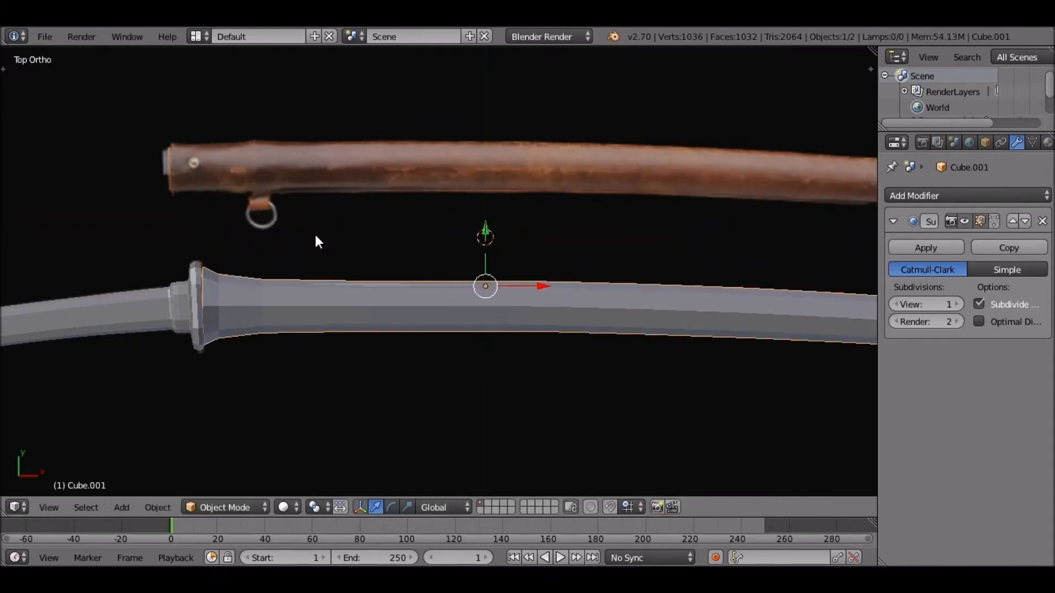
Step: In Edit Mode, box-select the +Y vertices of the scabbard's mouth, move them about 0.03 along X into the guard, and check in wireframe
middle_click_drag(248, 277, 502, 269, "shift")
key("Tab")
scroll(478, 237, "up", 4)
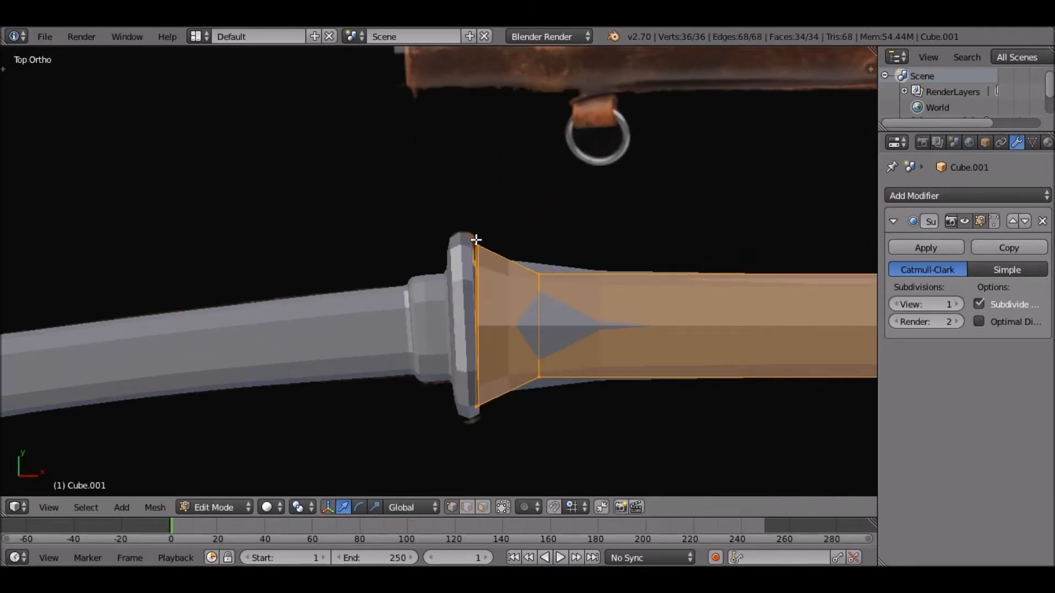
key("a")
key("b")
left_click_drag(469, 225, 524, 244)
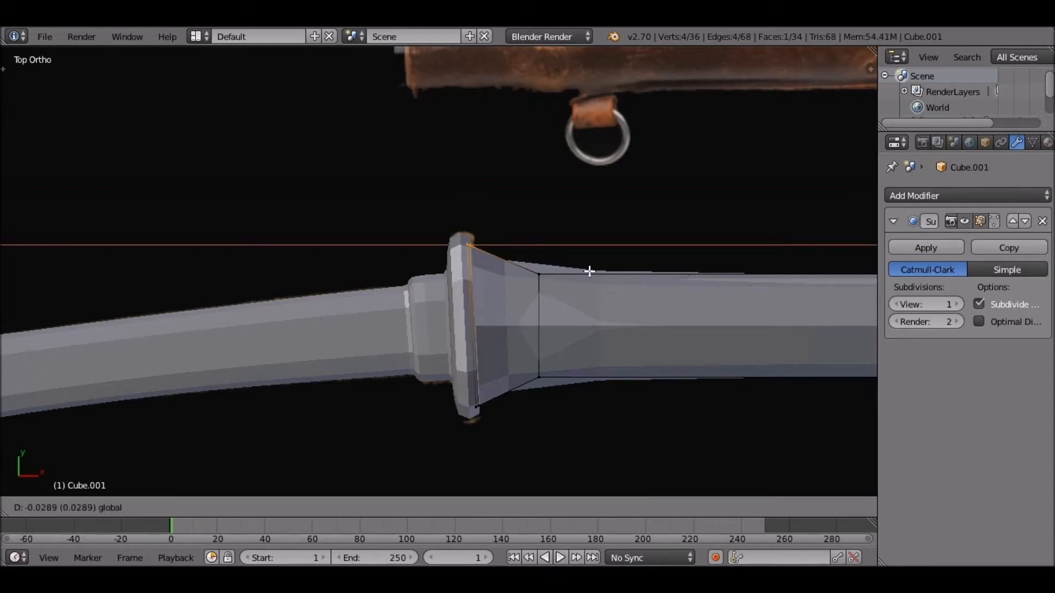
left_click_drag(589, 270, 589, 271)
key("z")
middle_click_drag(617, 261, 269, 219)
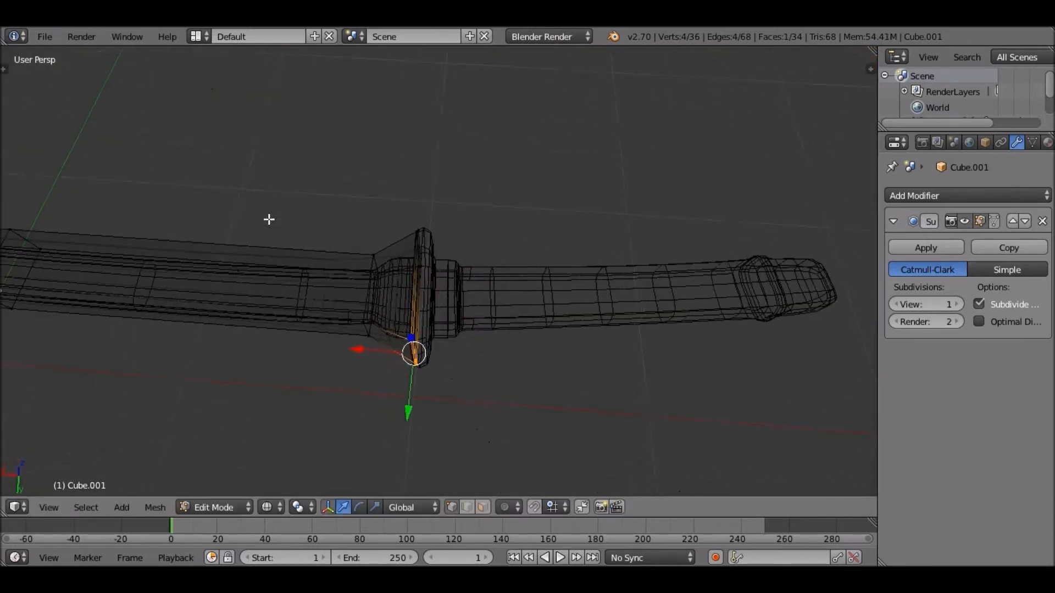
key("z")
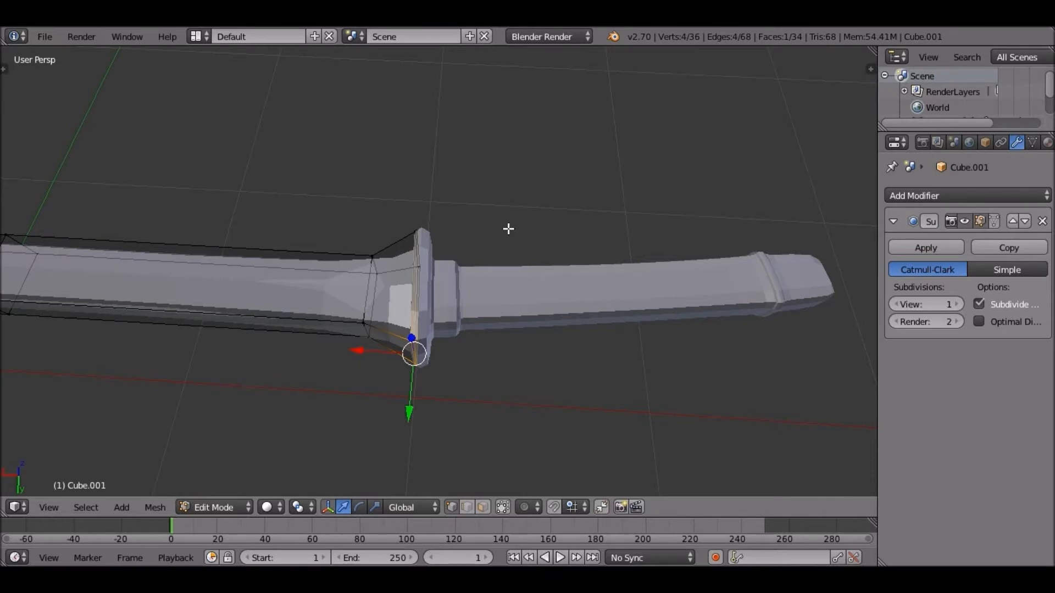
Step: In top view, add a loop cut to the scabbard's long segment and slide it close to the base of the flared mouth
key("KP_7")
middle_click_drag(586, 318, 423, 347, "shift")
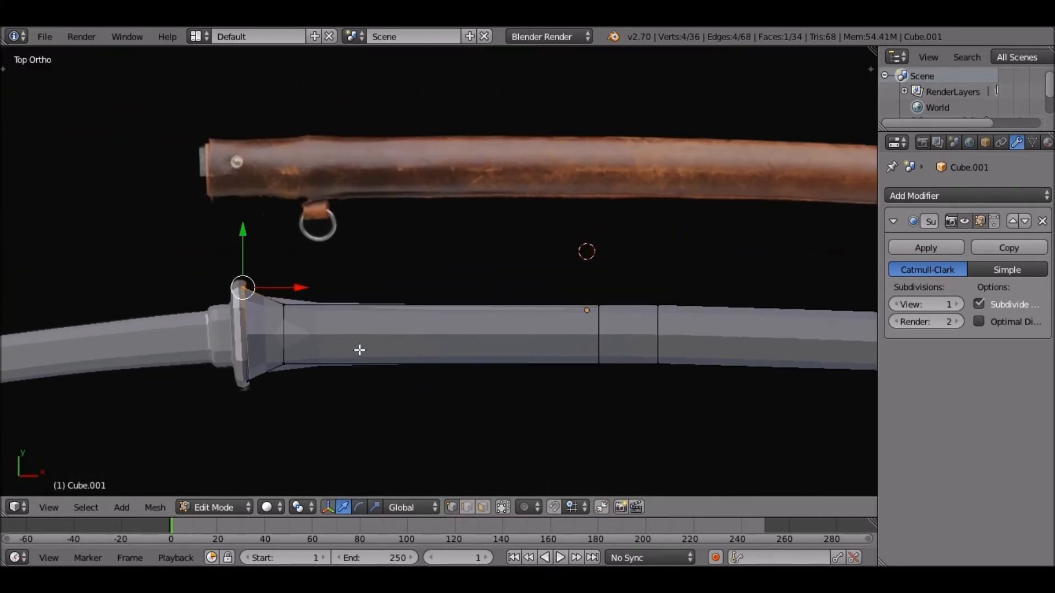
key("ctrl+r")
left_click(396, 348)
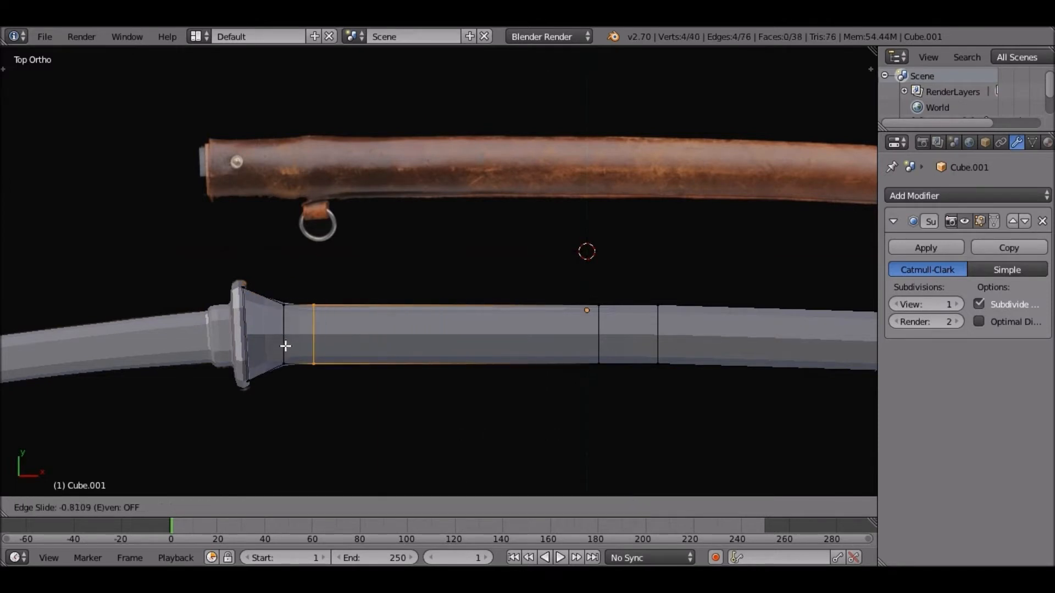
left_click(290, 347)
Step: Set the scabbard's viewport subdivisions to 2 and inspect the smoothed shape in Object Mode
middle_click_drag(361, 311, 826, 248, "shift")
scroll(405, 224, "up", 2)
middle_click_drag(404, 224, 401, 132)
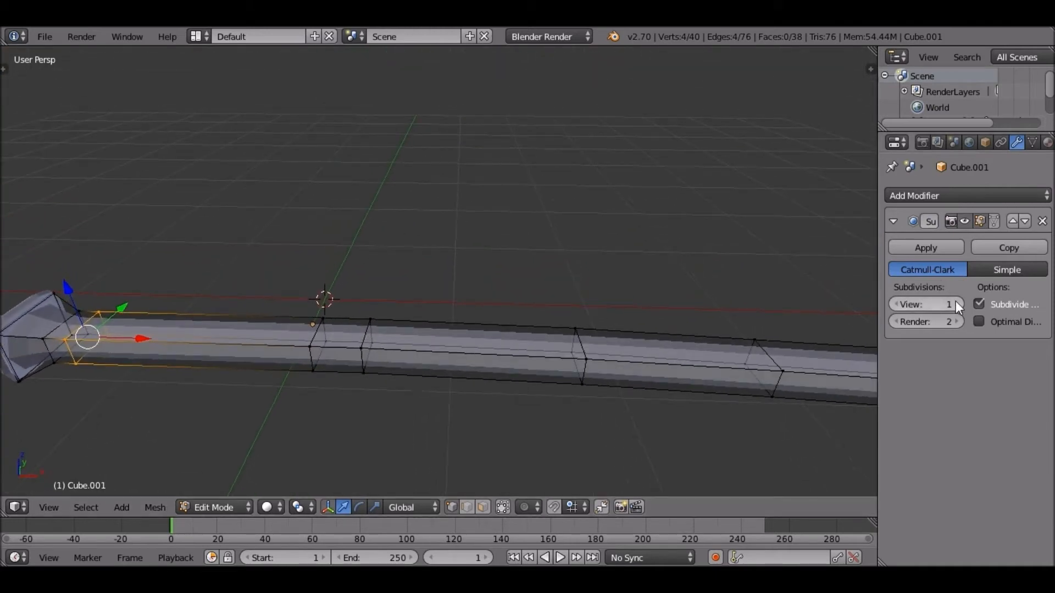
left_click(956, 304)
middle_click_drag(513, 292, 58, 187)
key("Tab")
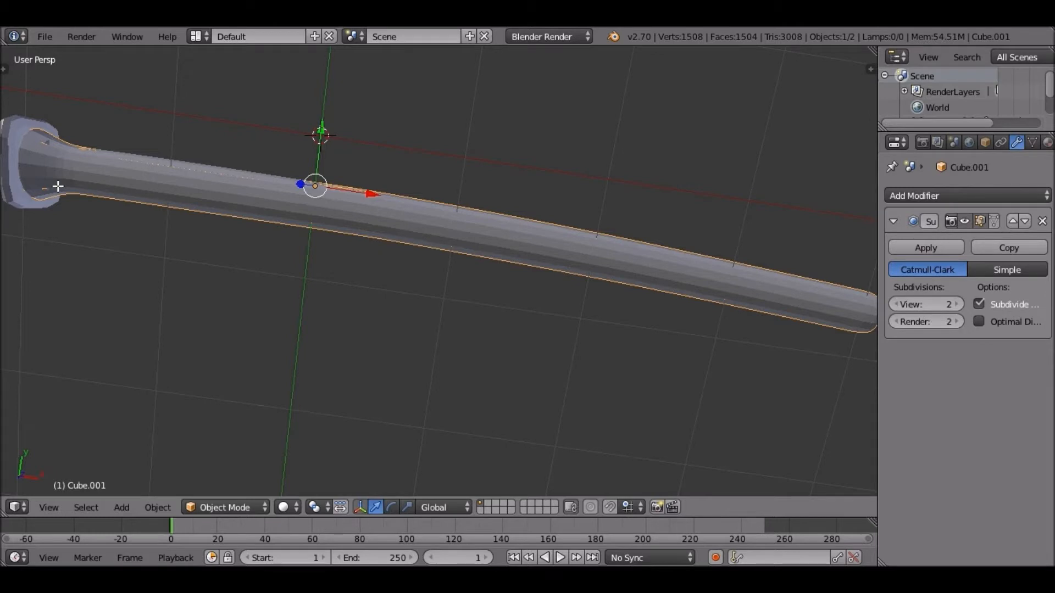
Step: Box-select the vertices at the scabbard's mouth in Edit Mode, scale them up slightly, and return to Object Mode
key("Tab")
middle_click_drag(57, 187, 520, 312, "shift")
key("a")
key("b")
left_click_drag(358, 198, 400, 211)
left_click_drag(375, 178, 407, 371)
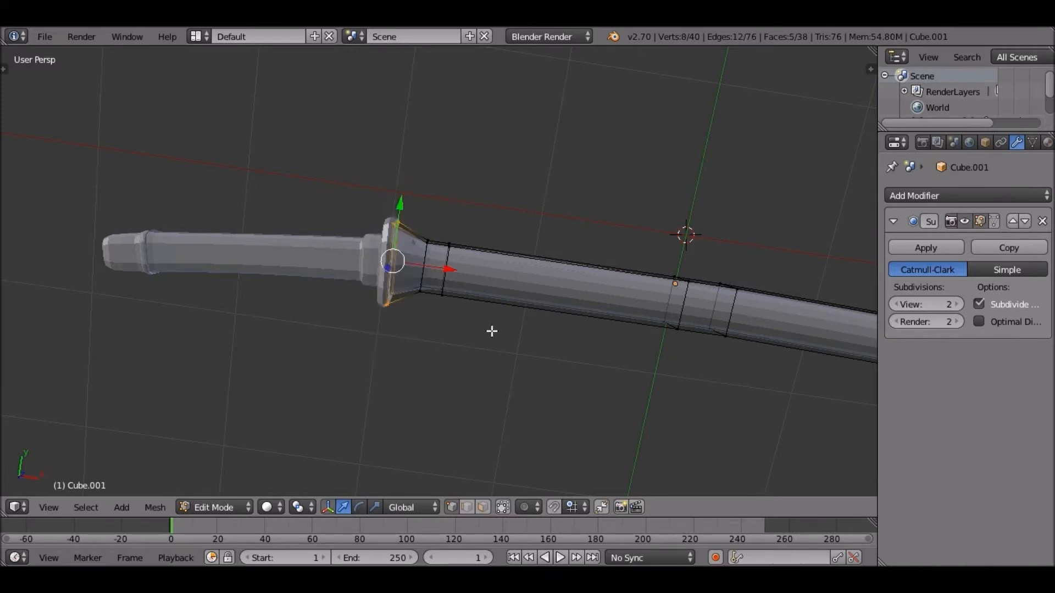
key("s")
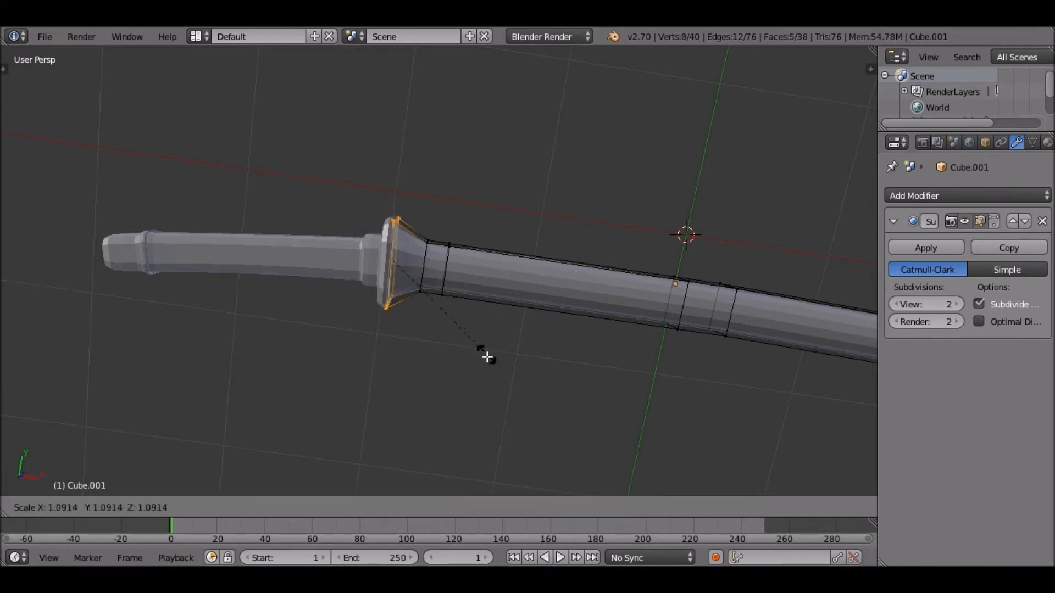
left_click(486, 347)
middle_click_drag(487, 346, 514, 492)
key("Tab")
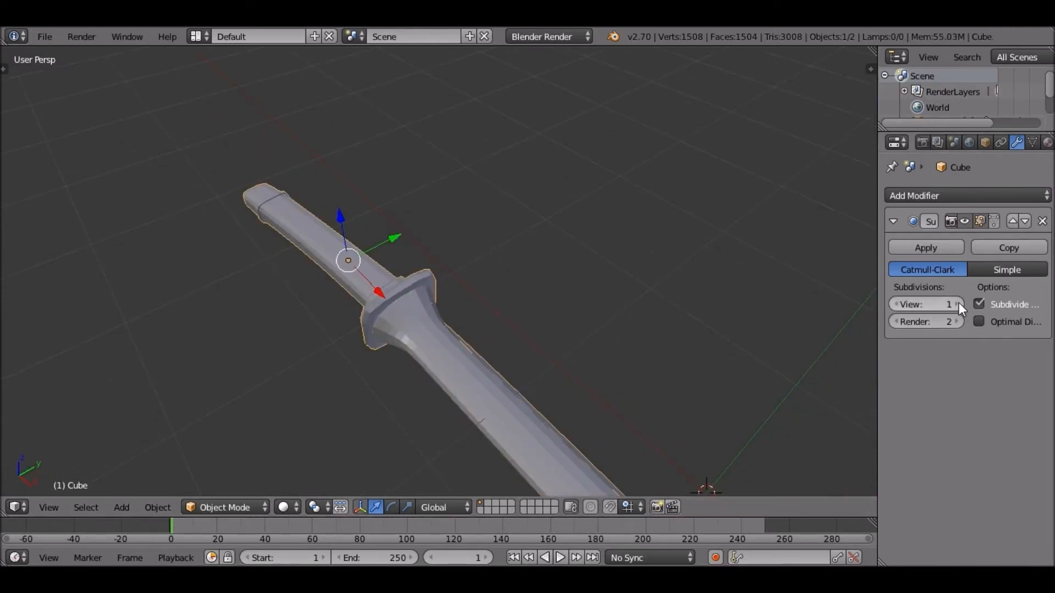
Step: Try the sword at 2 viewport subdivisions, inspect the guard and handle, and set the level back to 1
left_click(958, 305)
middle_click_drag(587, 348, 389, 313)
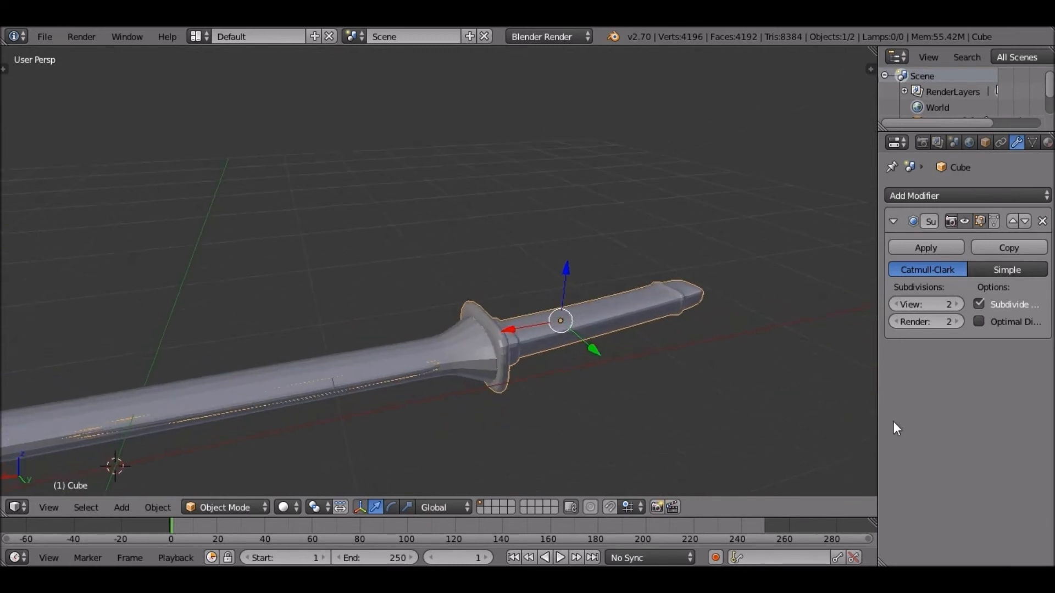
key("a")
middle_click_drag(497, 345, 473, 378)
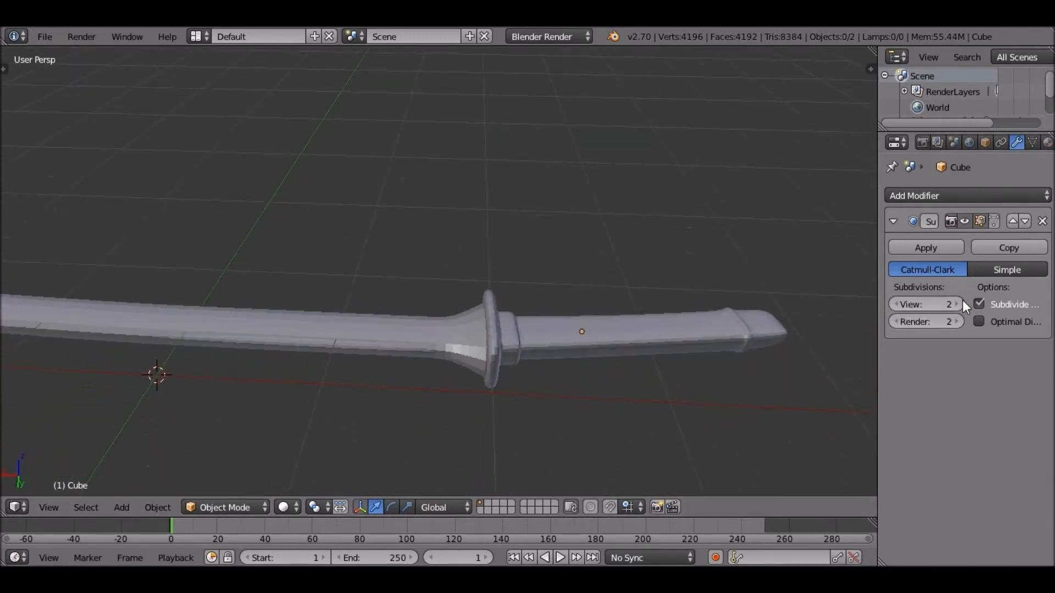
left_click(892, 306)
Step: Examine where the sword's mesh meets the scabbard by viewing the sword in Edit Mode
mouse_move(400, 325)
middle_mouse_down()
mouse_move(412, 374)
mouse_move(389, 321)
middle_mouse_up()
right_click(300, 311)
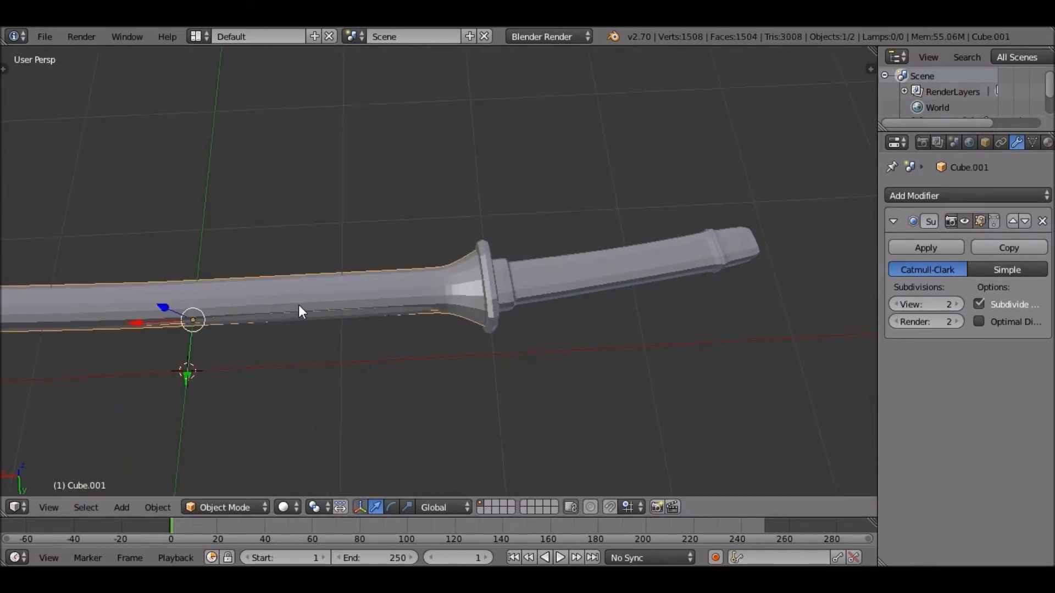
right_click(318, 315)
scroll(319, 315, "up", 4)
middle_click_drag(346, 304, 403, 304)
key("Tab")
right_click(404, 303)
left_click_drag(405, 303, 410, 321)
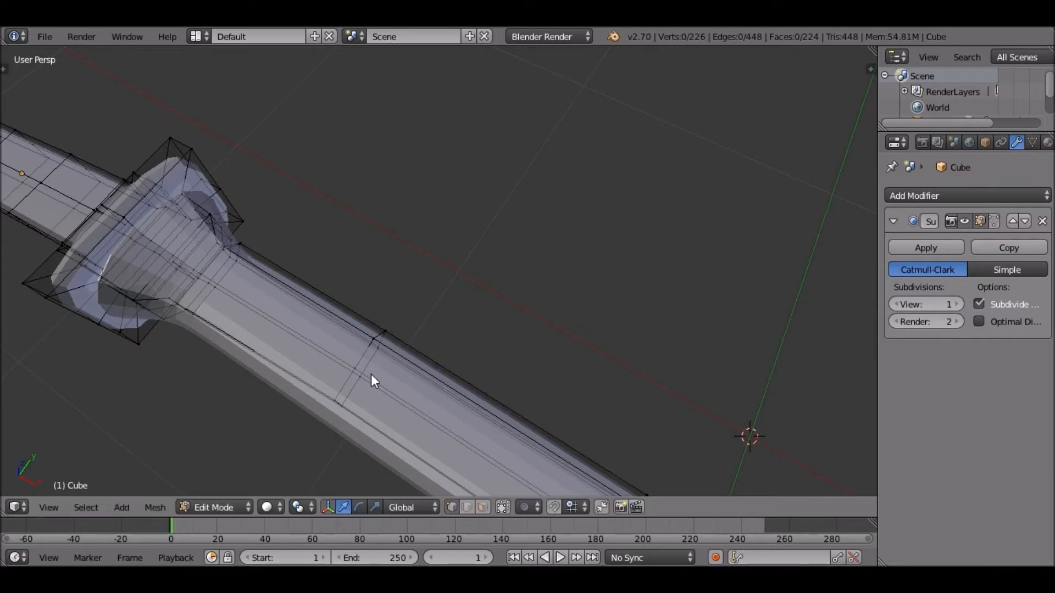
right_click(371, 374)
key("Tab")
Step: Select the scabbard and open its mesh in Edit Mode
right_click(466, 380)
key("Tab")
middle_click_drag(468, 383, 532, 403)
key("ctrl+r")
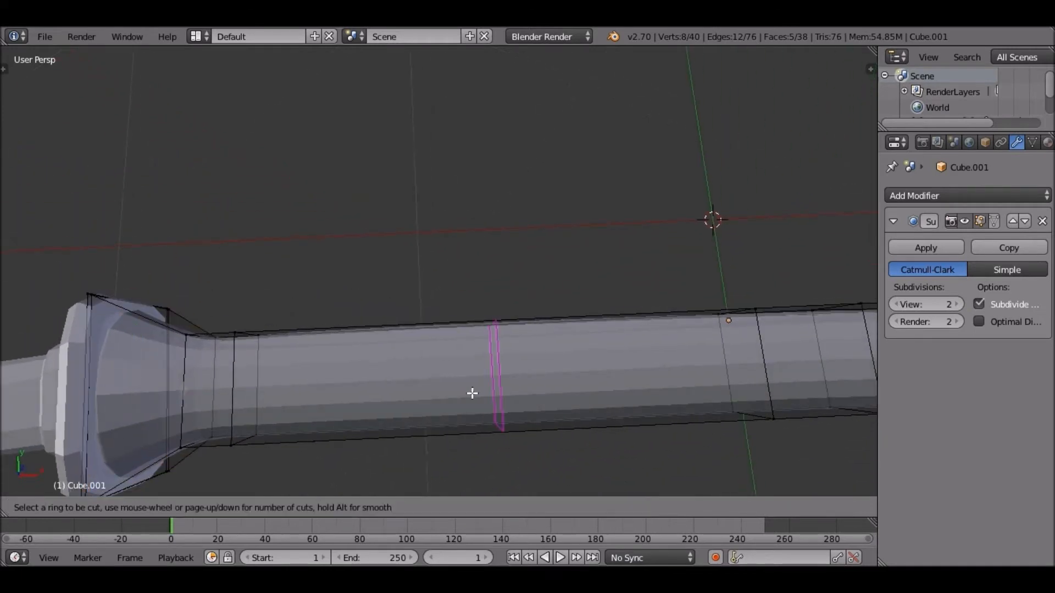
left_click(484, 394)
left_click(475, 380)
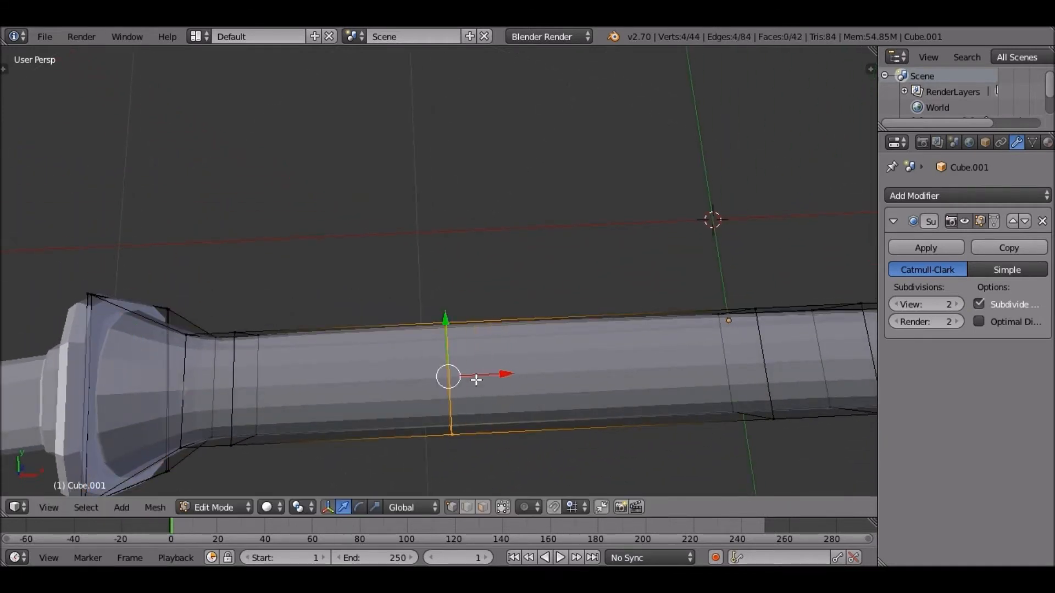
key("ctrl+z")
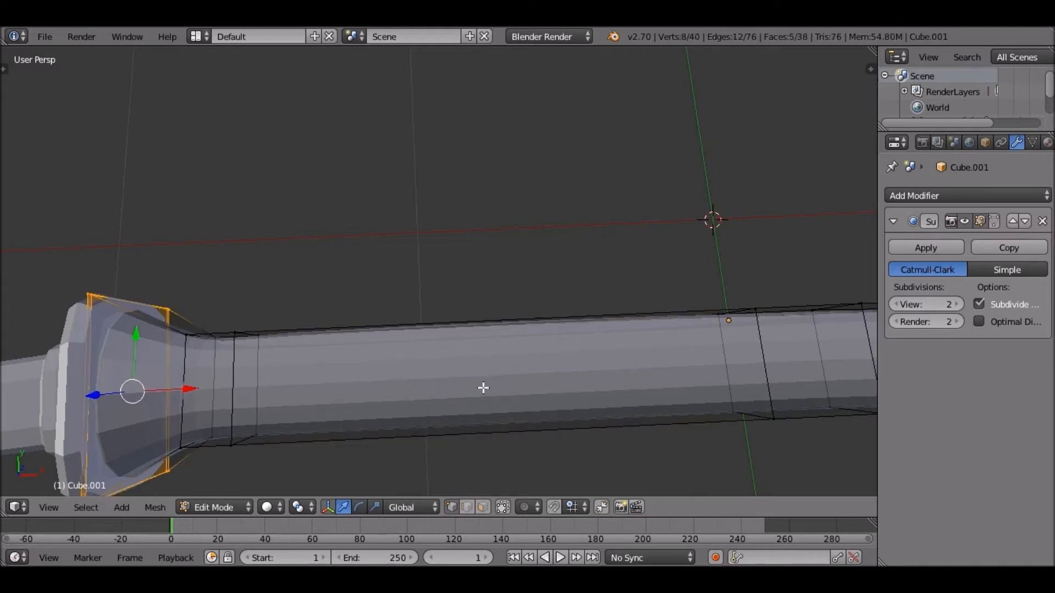
key("ctrl+r")
right_click(481, 390)
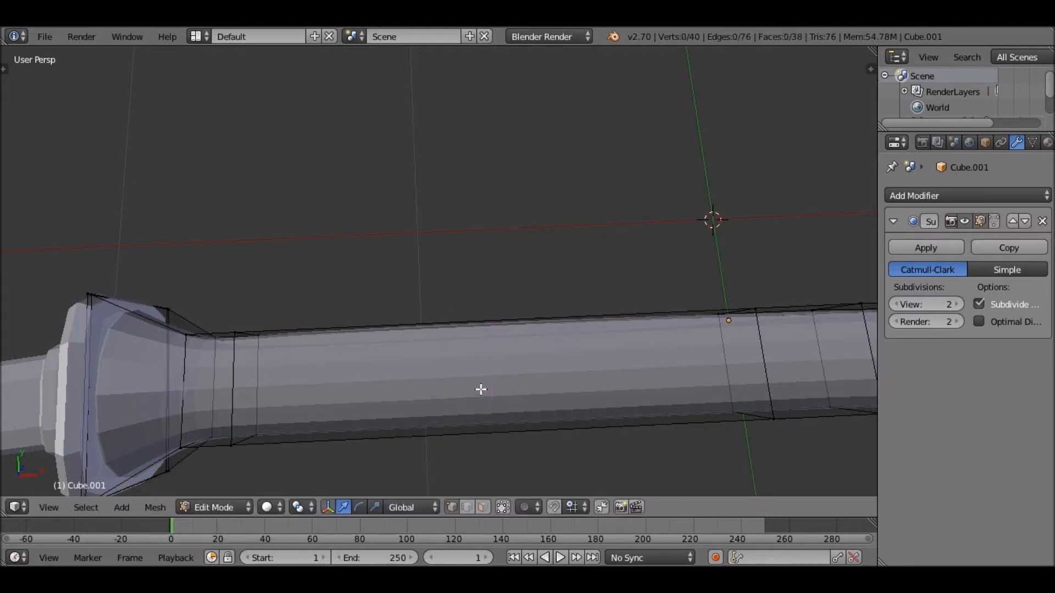
Step: Add a centred loop cut to the scabbard's long segment beyond the flared mouth, and clear the selection
key("ctrl+r")
left_click(480, 389)
right_click(490, 292)
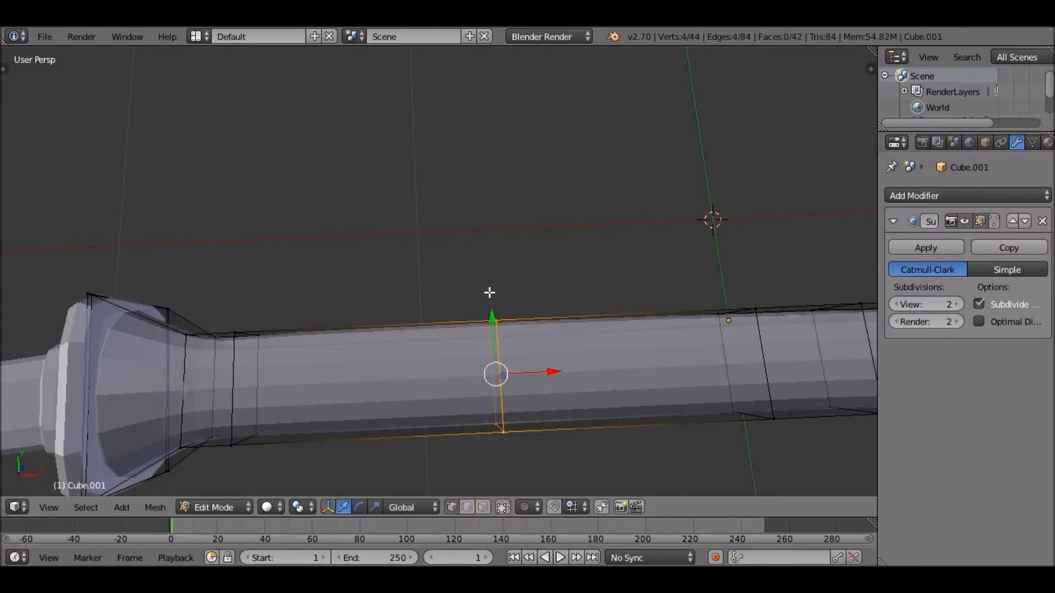
key("a")
key("n")
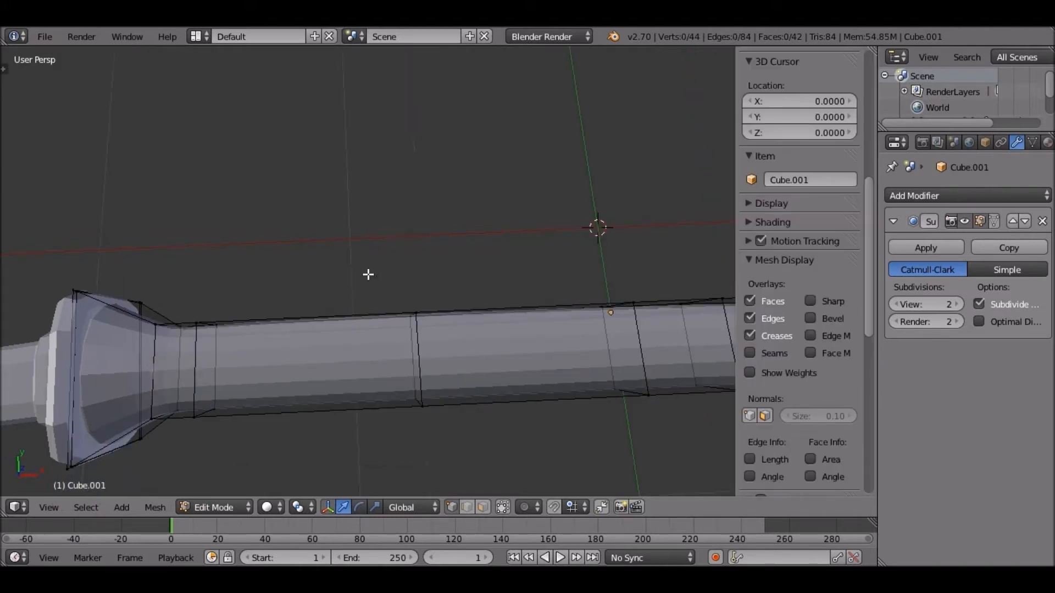
Step: Try moving the new loop's +Y side vertices outward along Y, and undo the move
key("b")
left_click_drag(351, 262, 461, 360)
left_click_drag(409, 275, 510, 312)
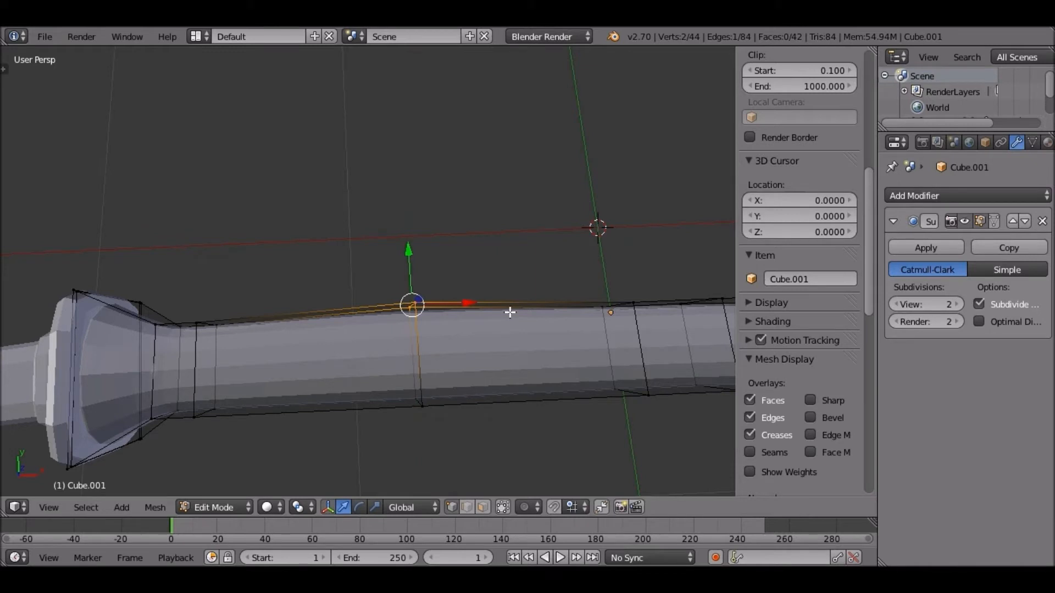
middle_click_drag(484, 292, 410, 307, "shift")
key("ctrl+z")
Step: Box-select the vertices along the scabbard's +Y side from the new loop to the tip, and move them slightly along Y
scroll(459, 309, "down", 4)
key("b")
left_click_drag(341, 252, 462, 302)
middle_click_drag(590, 308, 338, 275, "shift")
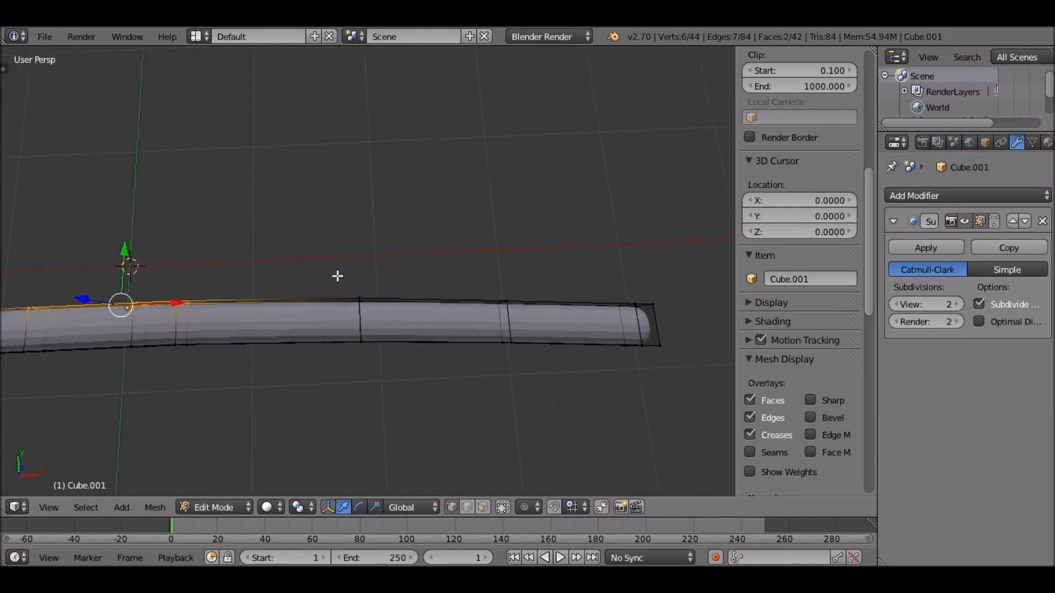
key("b")
left_click_drag(337, 275, 724, 323)
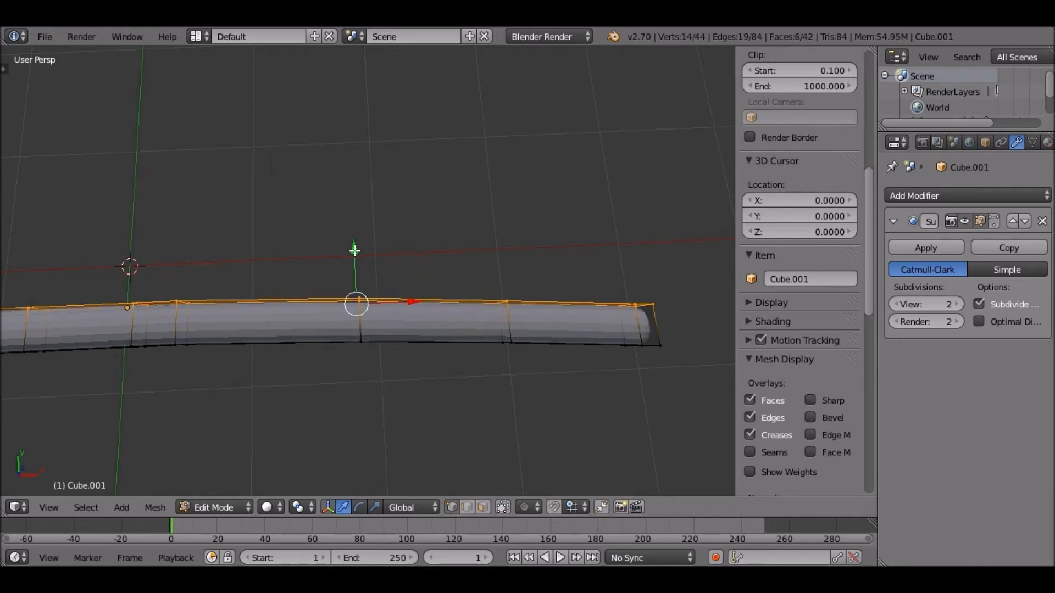
left_click_drag(355, 251, 359, 258)
Step: Box-select vertices near the scabbard's mouth end, and return to Object Mode to inspect the fit on the sword
middle_click_drag(487, 265, 760, 298, "shift")
middle_click_drag(219, 361, 380, 195, "shift")
key("b")
left_click_drag(300, 287, 347, 311)
middle_click_drag(610, 273, 186, 233, "shift")
key("Tab")
scroll(378, 209, "up", 5)
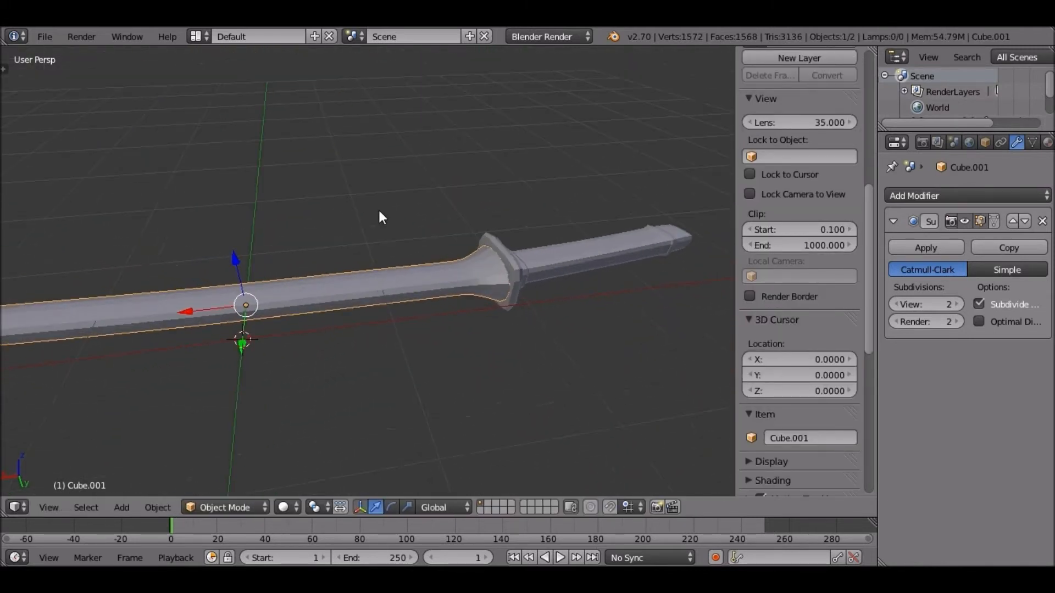
Step: Set the scabbard's Subdivision Surface view level to 1
middle_click_drag(408, 259, 889, 325)
left_click(894, 306)
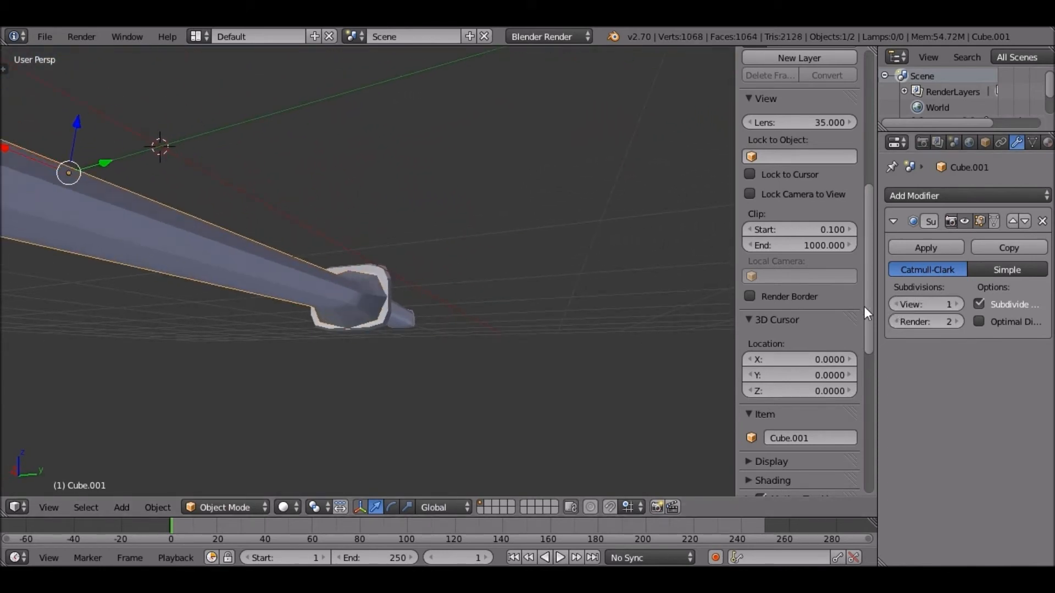
Step: Select the sword and apply smooth shading to it
left_click(395, 321)
right_click(395, 320)
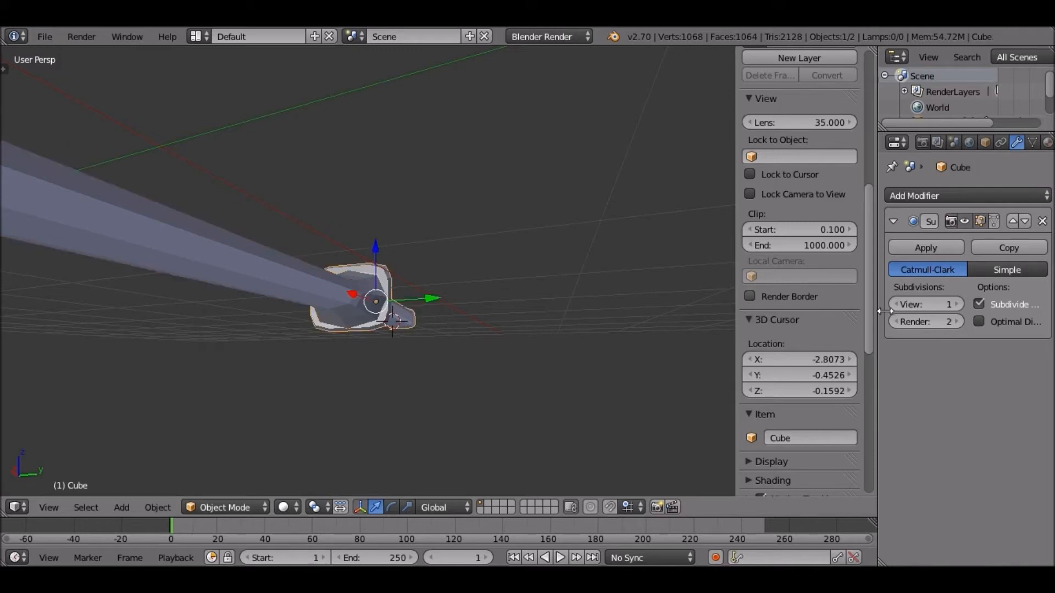
middle_click_drag(489, 311, 362, 234)
key("Tab")
key("Tab")
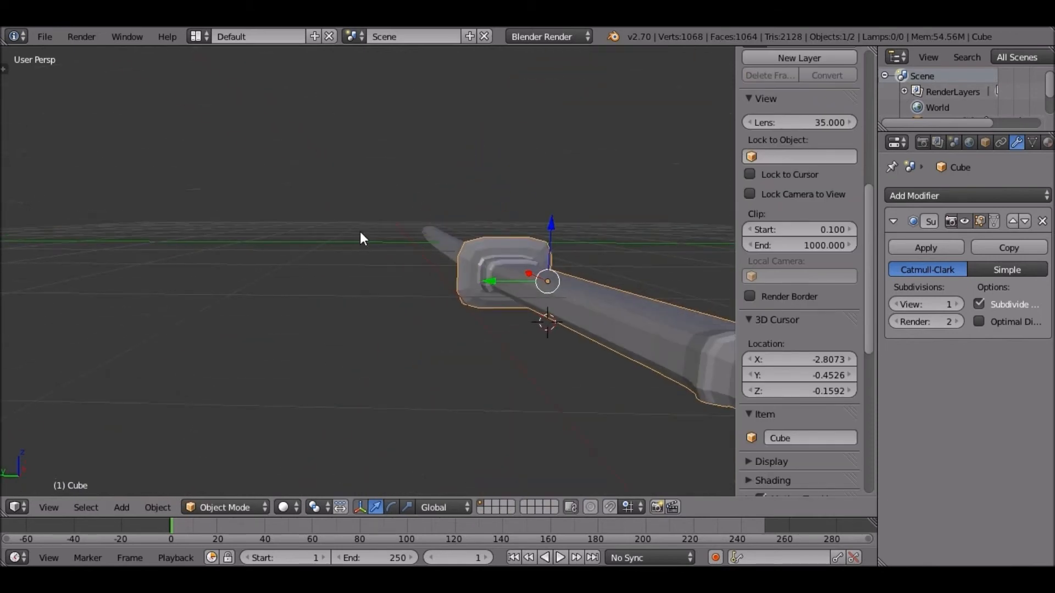
key("t")
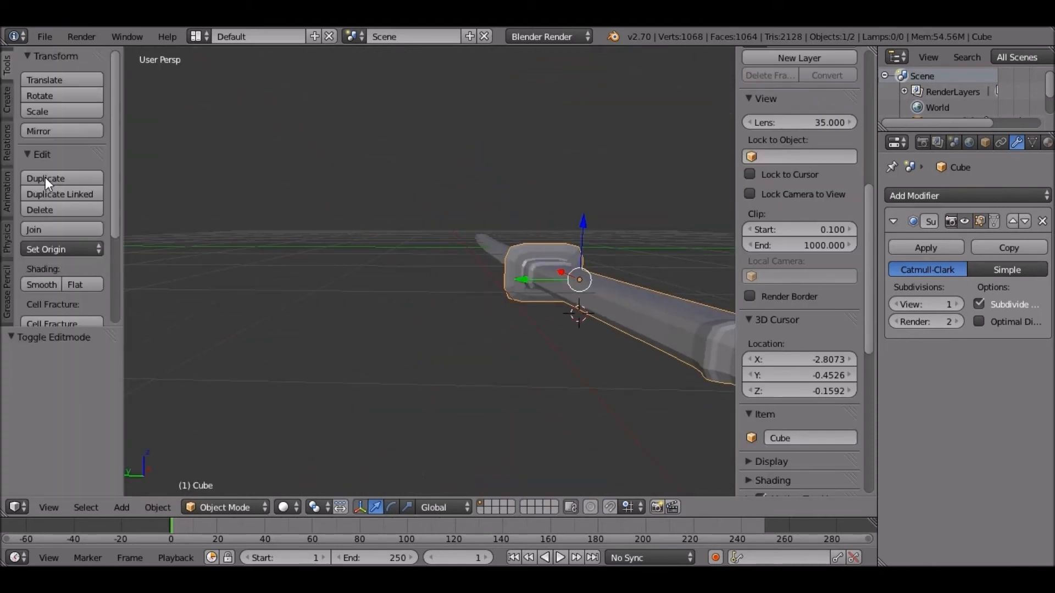
left_click(7, 108)
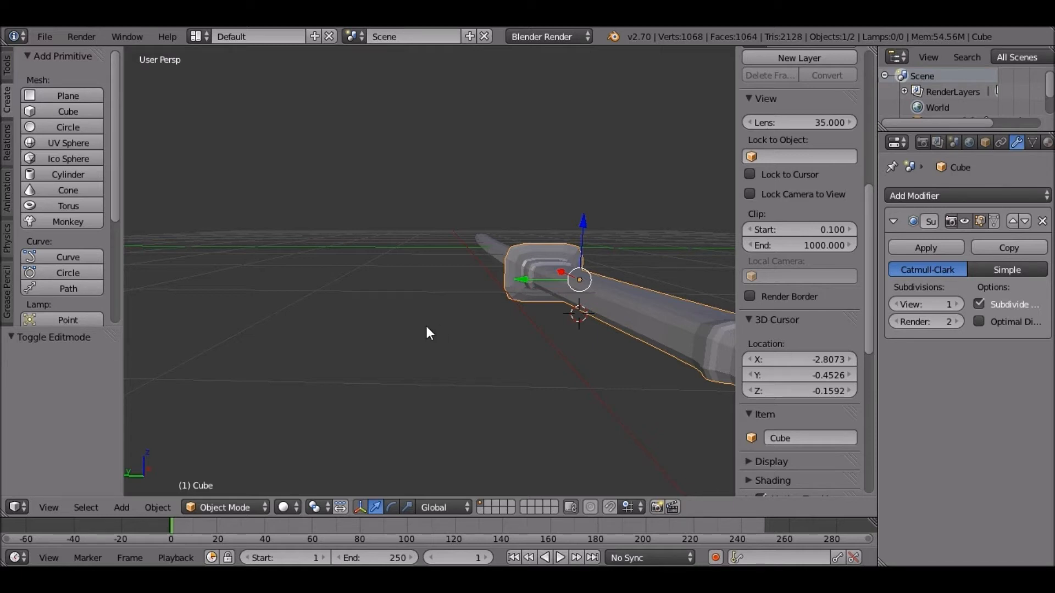
middle_click_drag(428, 332, 53, 286)
scroll(47, 78, "up", 1, "ctrl")
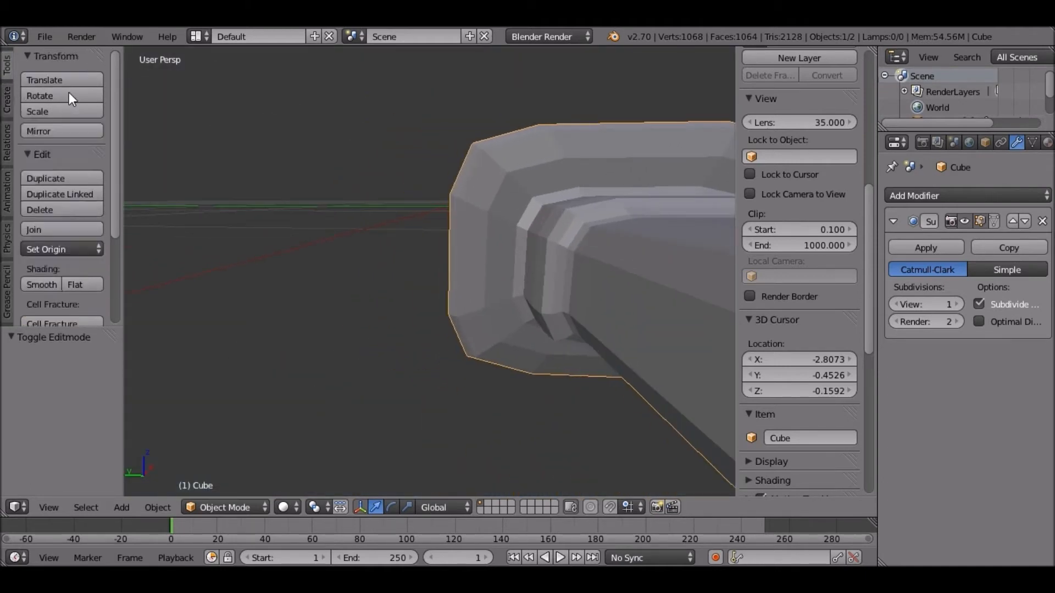
left_click(57, 286)
Step: Select the scabbard and apply smooth shading to it
mouse_move(358, 276)
middle_mouse_down()
mouse_move(436, 280)
mouse_move(339, 283)
mouse_move(540, 322)
mouse_move(432, 318)
mouse_move(434, 261)
middle_mouse_up()
left_click(434, 259)
right_click(434, 261)
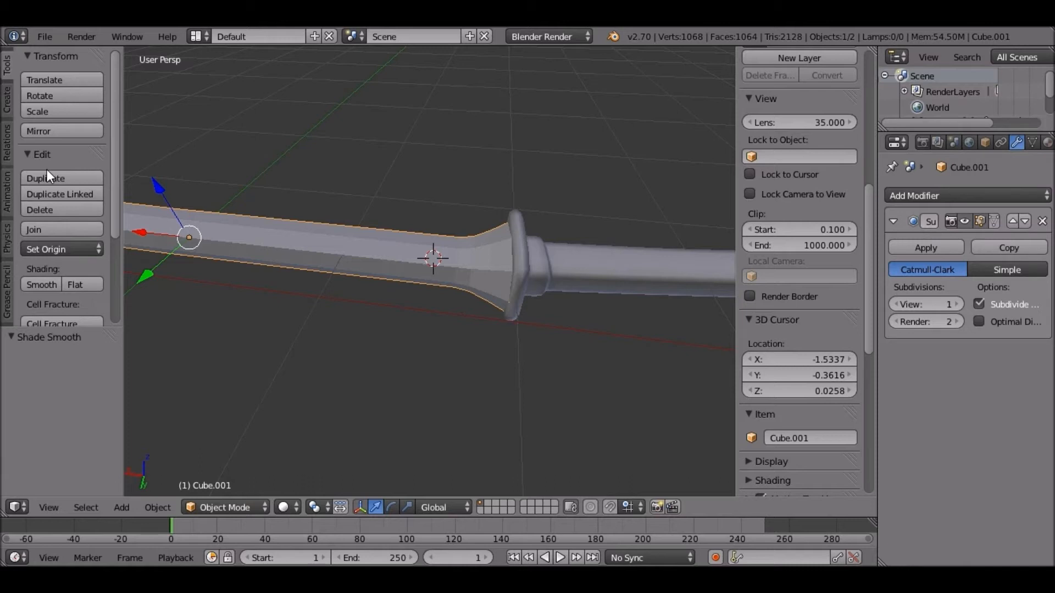
left_click(43, 284)
Step: Move the scabbard off the blade so it lies clear of the sword
middle_click_drag(324, 289, 588, 258)
left_click_drag(586, 255, 558, 104)
left_click_drag(680, 164, 691, 169)
middle_click_drag(691, 169, 482, 160)
left_click_drag(508, 176, 407, 130)
middle_click_drag(411, 130, 601, 203, "shift")
scroll(601, 202, "up", 2)
Step: In Edit Mode, select the four vertices of the loop just behind the scabbard's mouth face, and move them slightly along X toward the body
key("Tab")
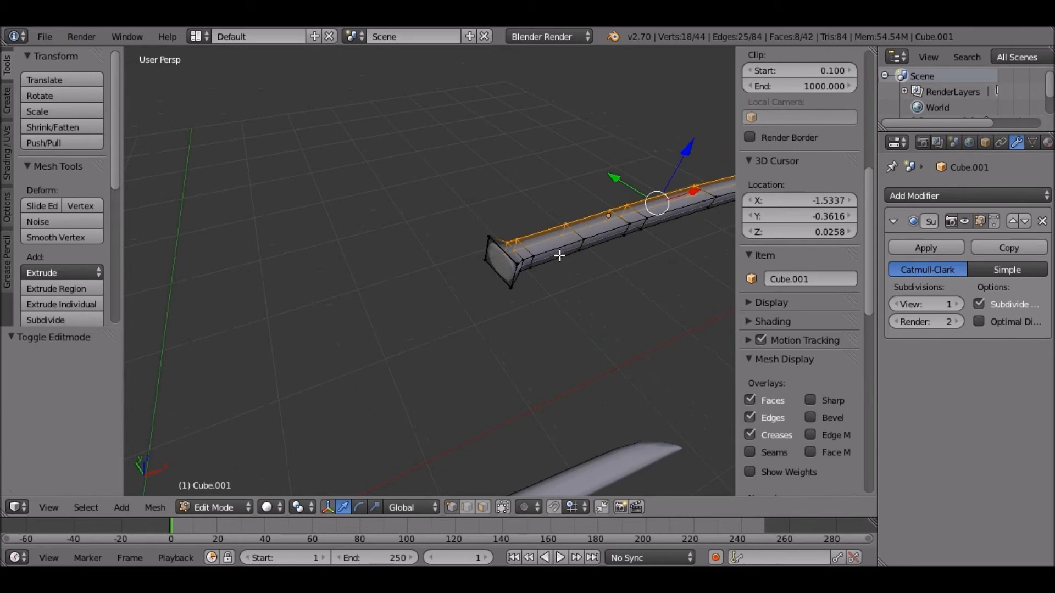
scroll(559, 256, "up", 4)
middle_click_drag(637, 274, 410, 407)
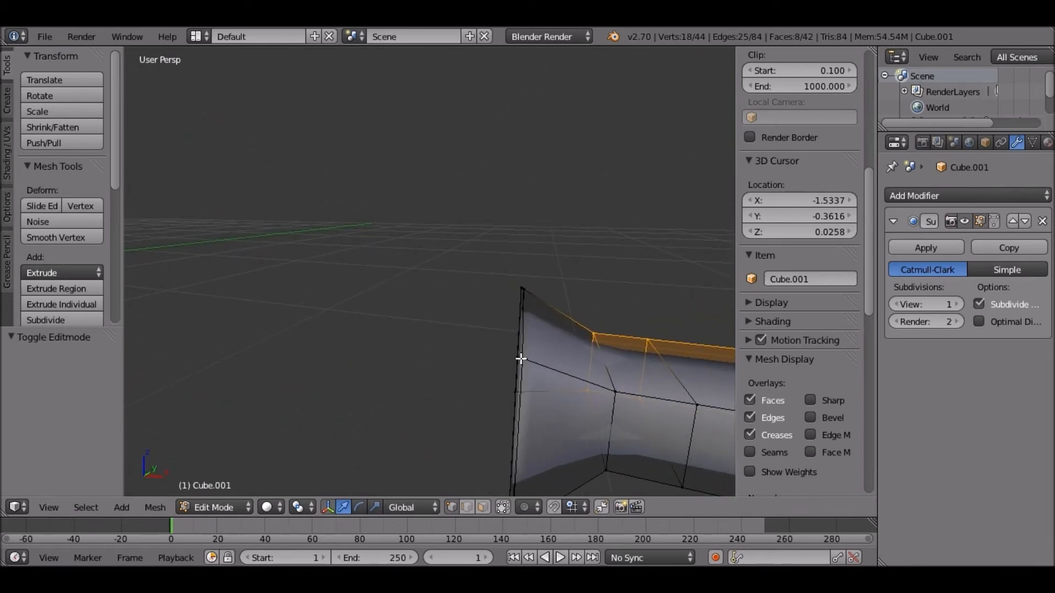
right_click(521, 358)
right_click(525, 288, "shift")
middle_click_drag(523, 358, 450, 485)
right_click(526, 359, "shift")
right_click(527, 359, "shift")
key("g")
key("x")
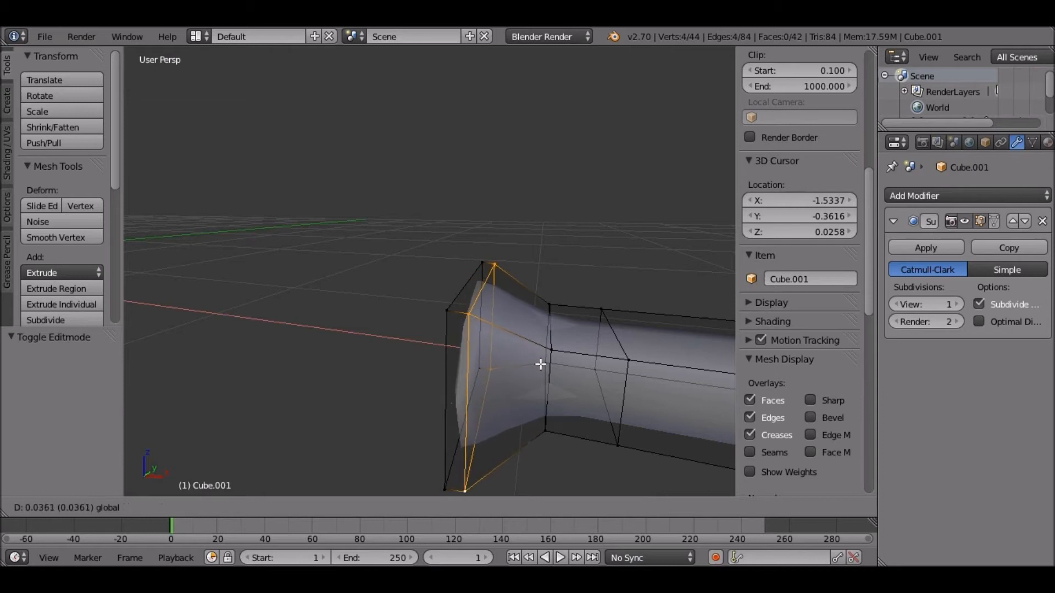
left_click(550, 367)
Step: Select the four vertices of the scabbard's mouth face, extrude the face in place, and scale it inward to leave a rim
middle_click_drag(550, 367, 472, 266)
key("a")
key("b")
left_click_drag(479, 241, 500, 323)
key("c")
left_click_drag(473, 365, 493, 486)
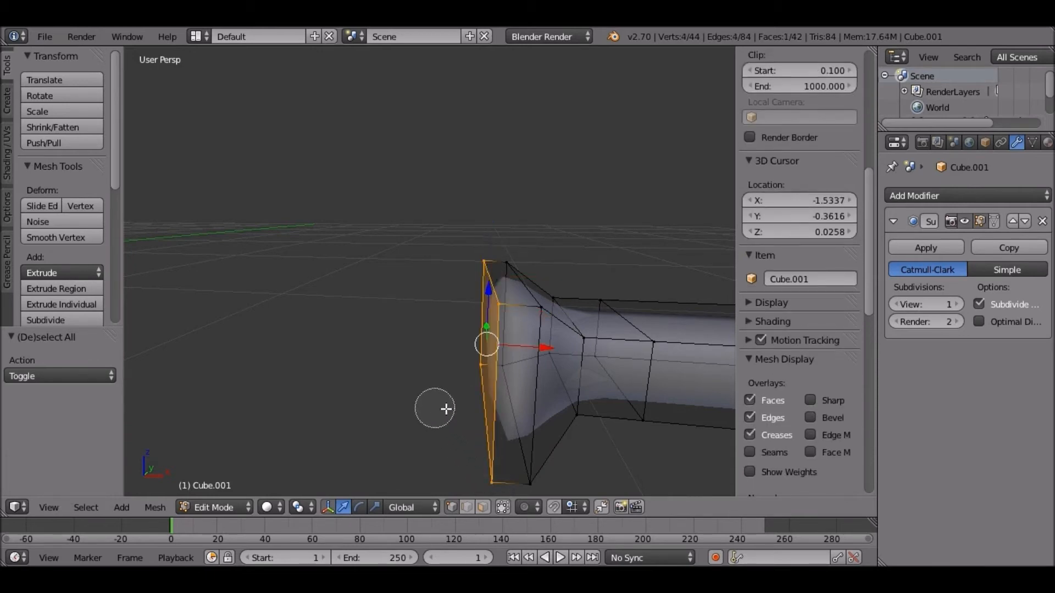
key("Escape")
mouse_move(423, 379)
middle_mouse_down()
mouse_move(559, 377)
mouse_move(610, 346)
middle_mouse_up()
scroll(613, 344, "up", 2)
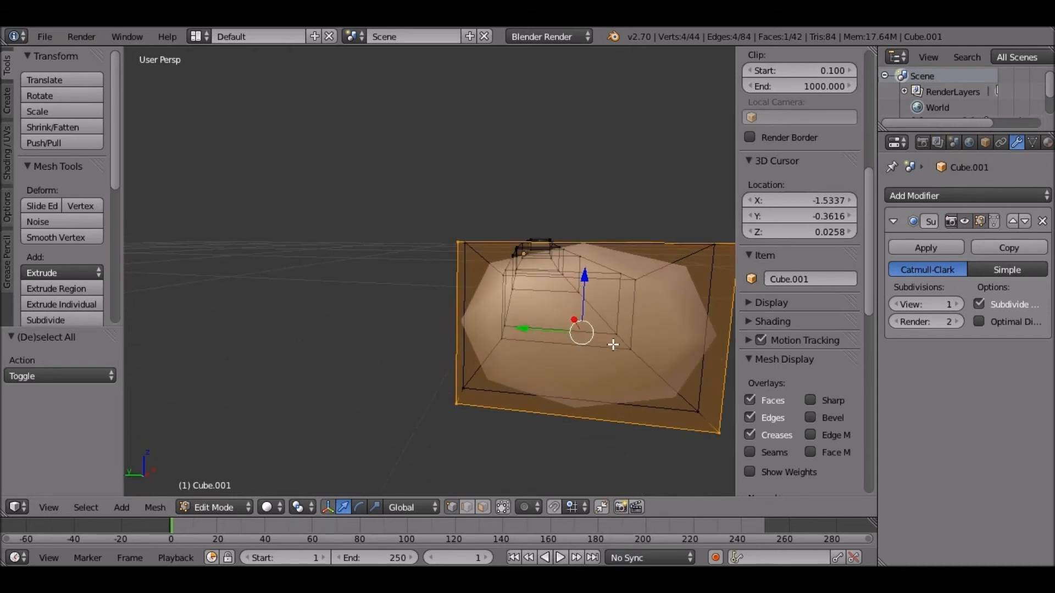
key("e")
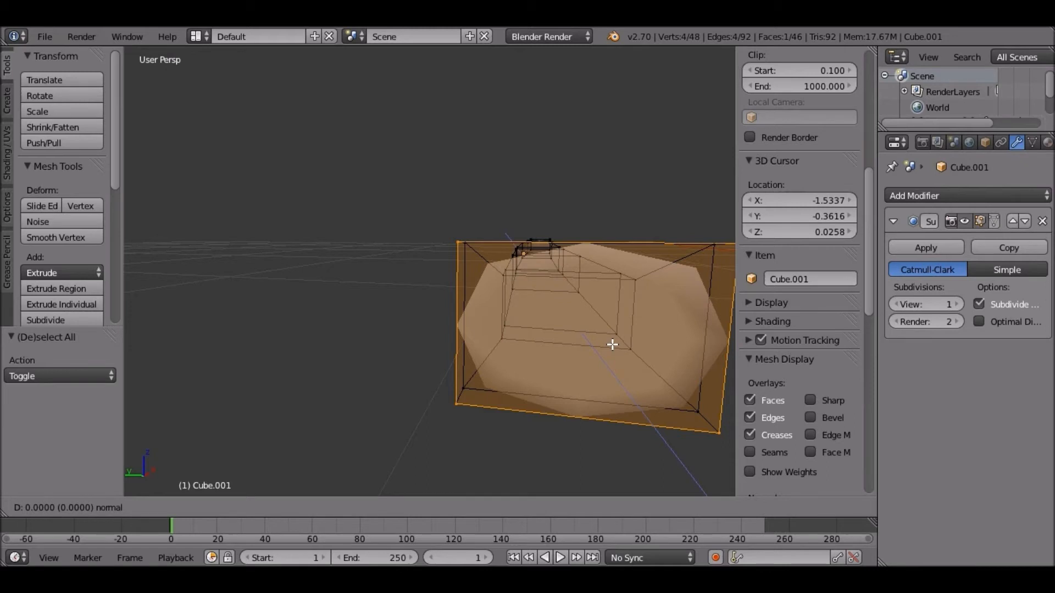
right_click(613, 345)
middle_click_drag(648, 354, 627, 374)
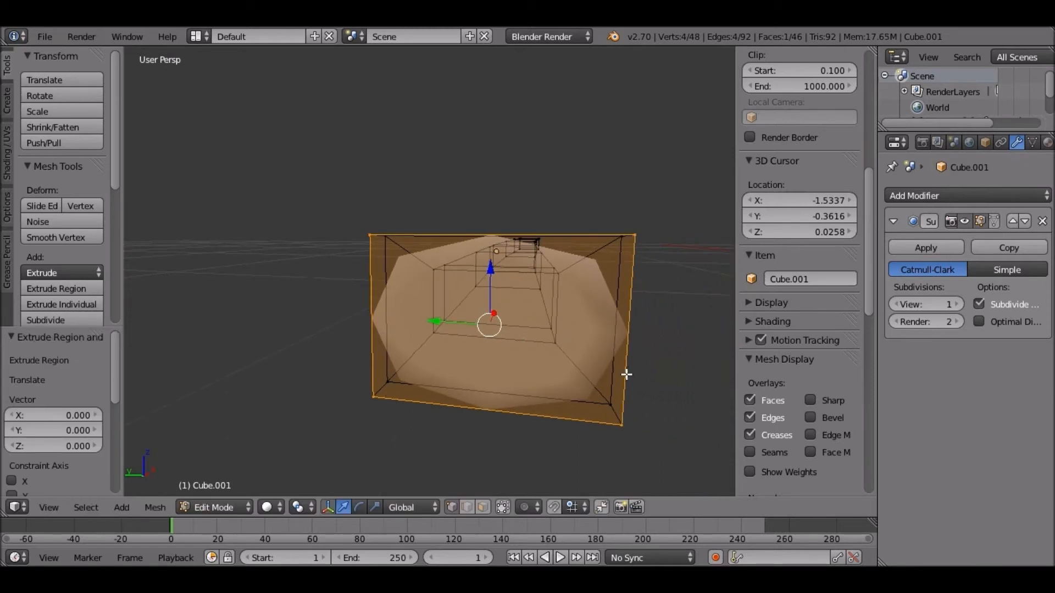
key("s")
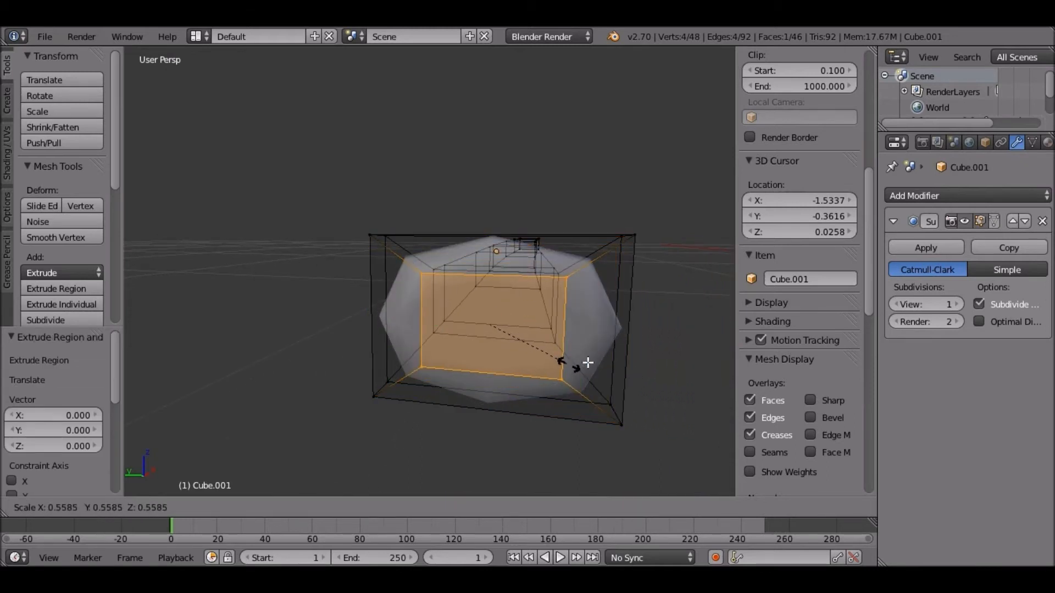
left_click(549, 346)
middle_click_drag(550, 347, 560, 323)
Step: Limit selection to visible geometry so the scabbard's hidden vertices cannot be picked, and clear the selection
key("a")
key("b")
left_click_drag(405, 288, 556, 332)
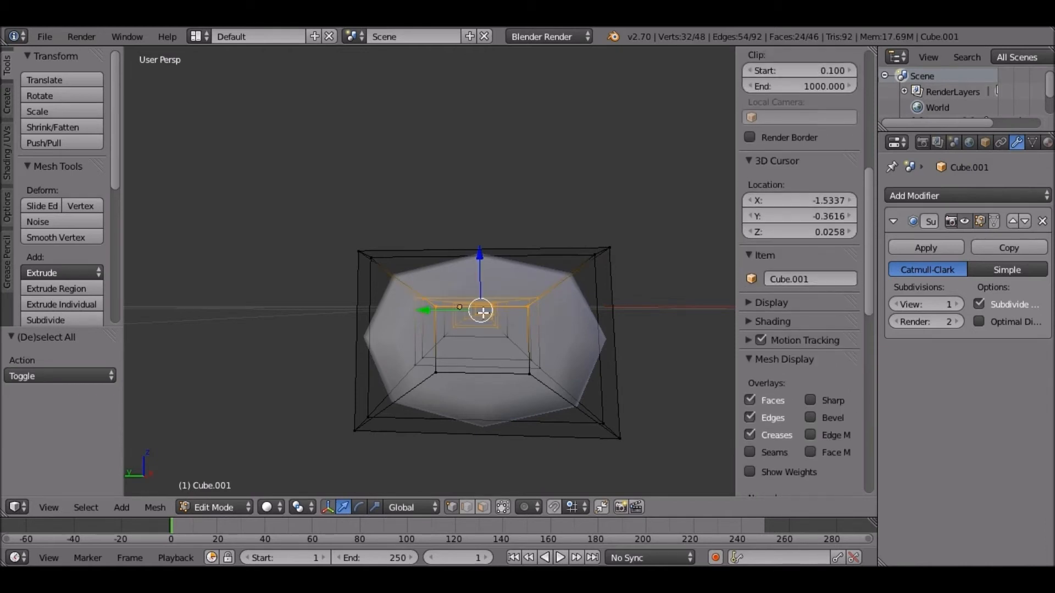
key("a")
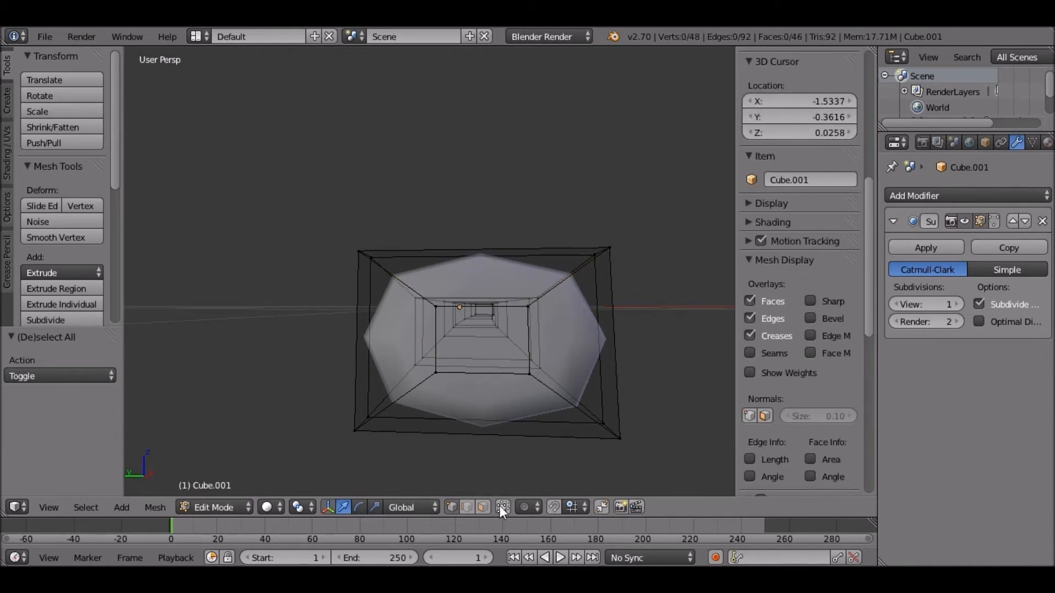
left_click(501, 506)
key("a")
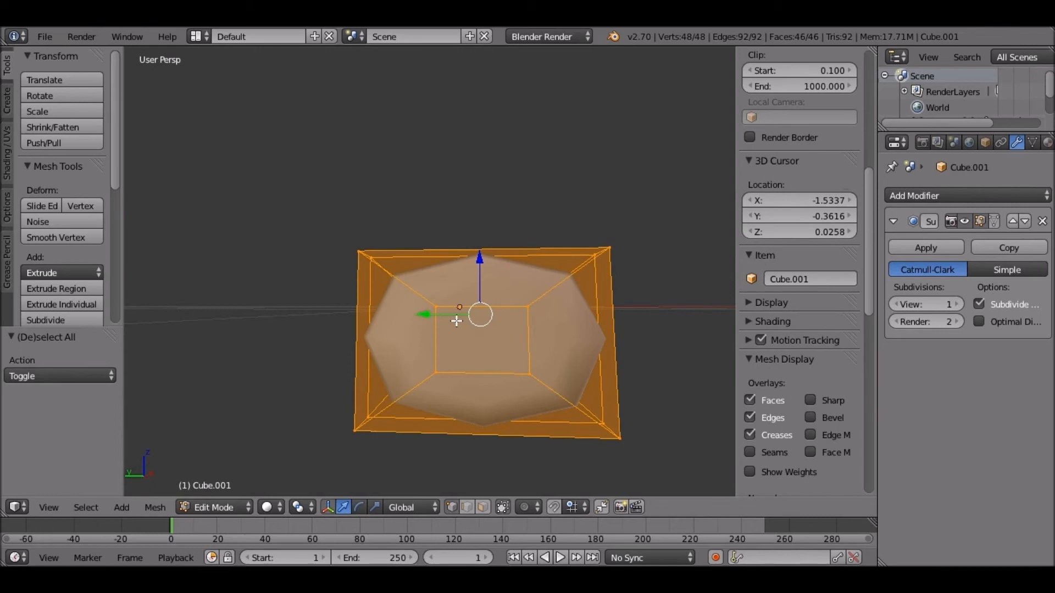
key("a")
key("Tab")
key("Tab")
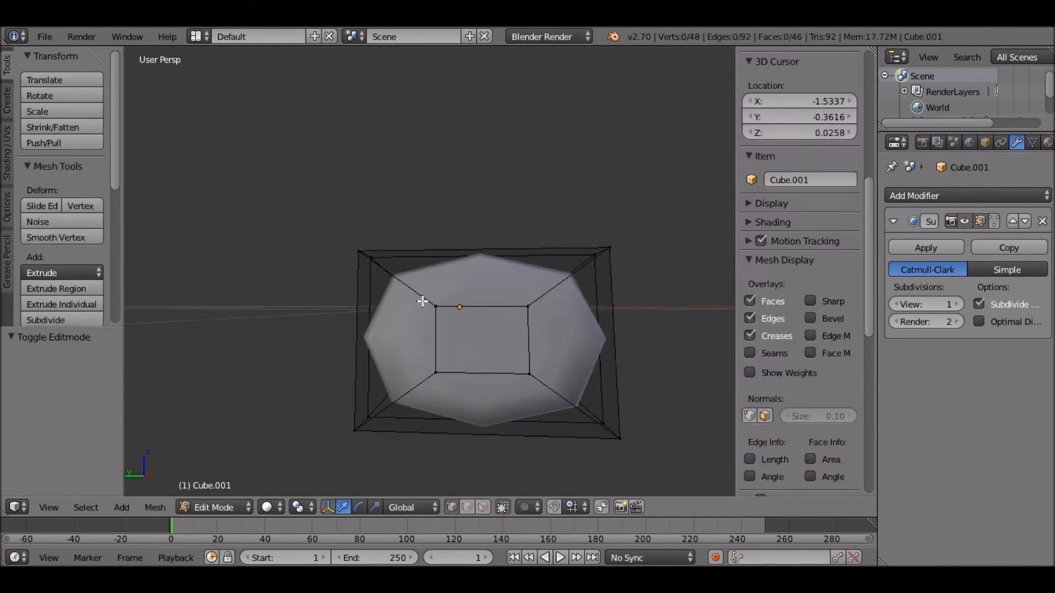
key("a")
key("a")
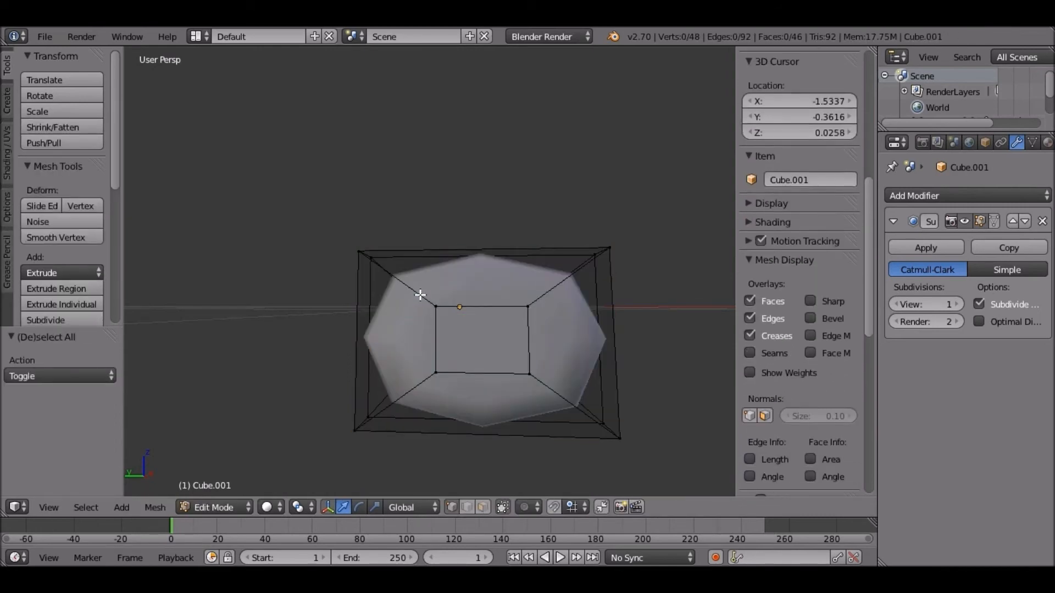
Step: Select the +Y side edge of the mouth's inner face and move it 0.074 outward along Y
right_click(443, 327)
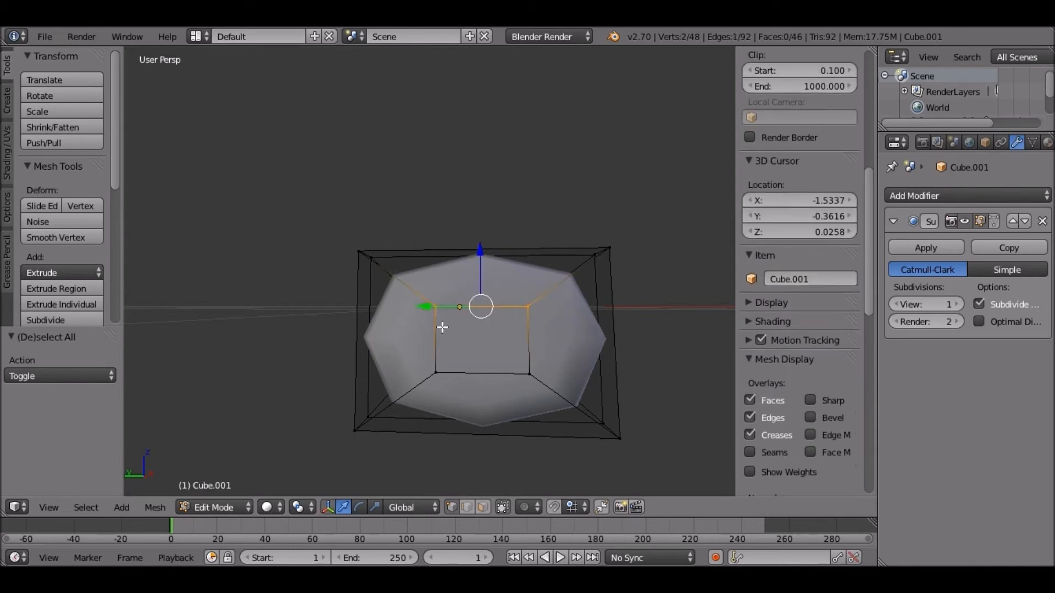
key("a")
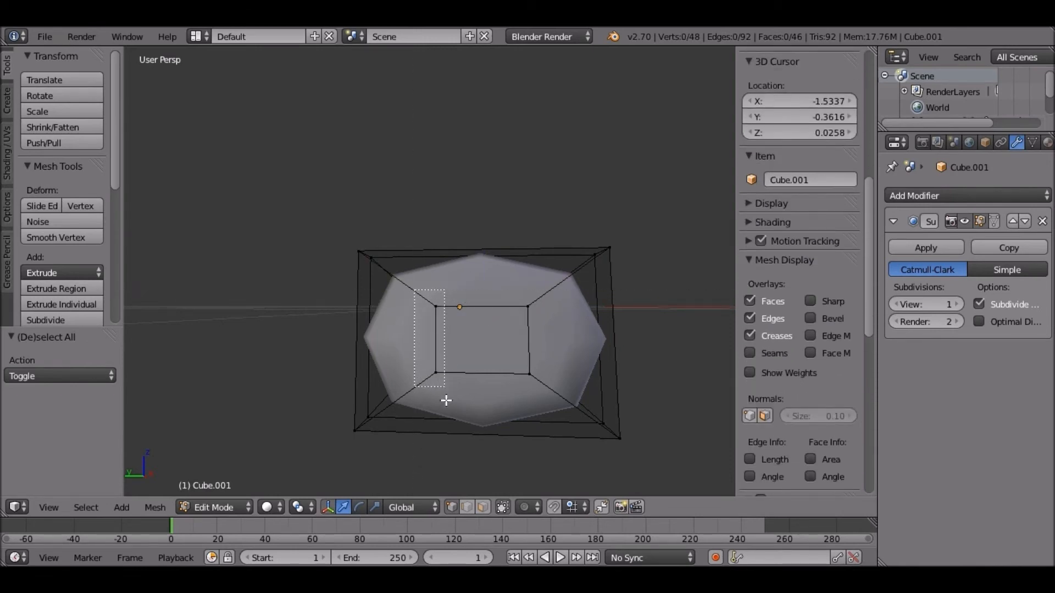
right_click(395, 339)
left_click_drag(390, 339, 366, 337)
middle_click_drag(365, 337, 518, 361)
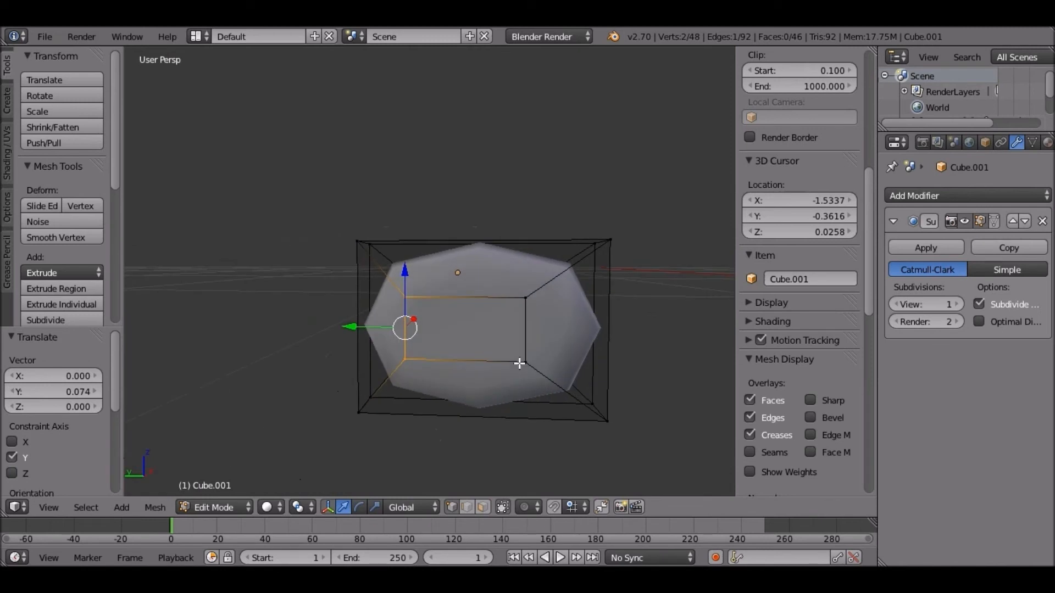
Step: Box-select the opposite side edge of the mouth's inner face and move it -0.058 along Y
key("a")
key("b")
left_click_drag(501, 277, 549, 382)
left_click_drag(482, 332, 501, 340)
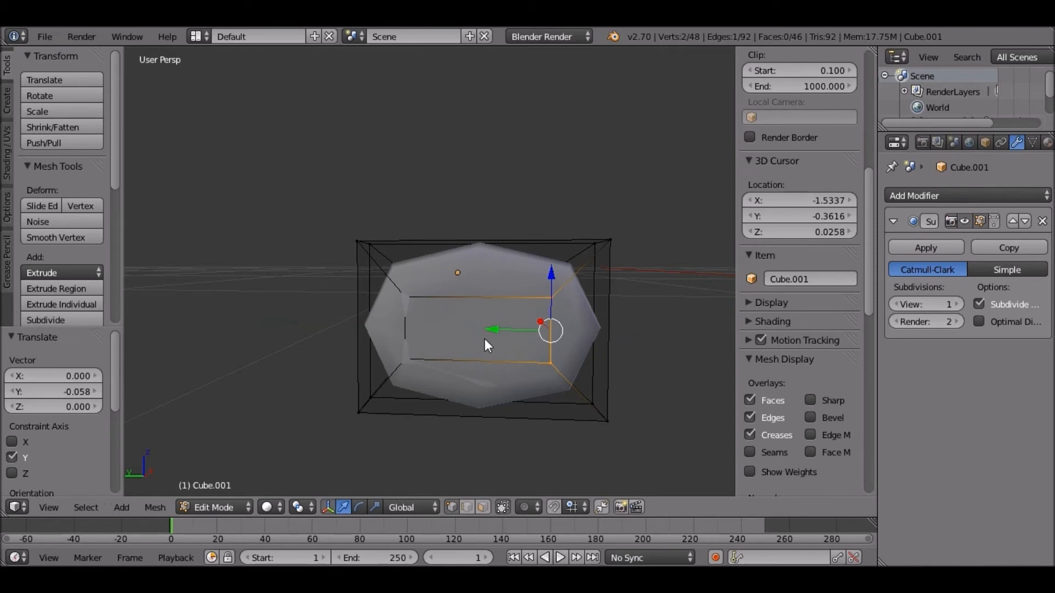
key("Tab")
key("Tab")
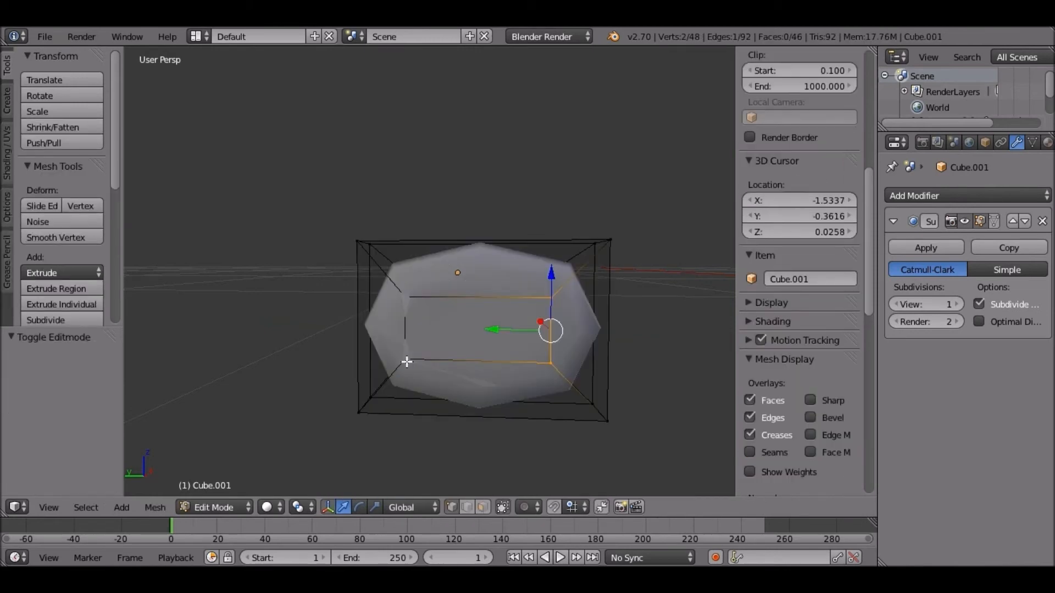
Step: Switch to face selection and select the mouth's inner face
middle_click_drag(407, 362, 477, 499)
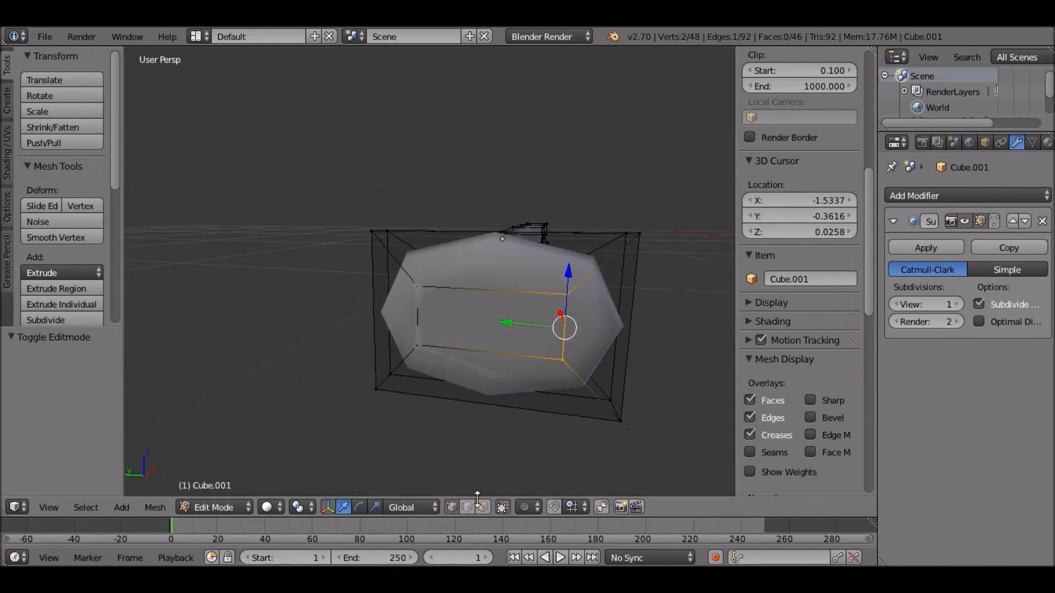
left_click(483, 507)
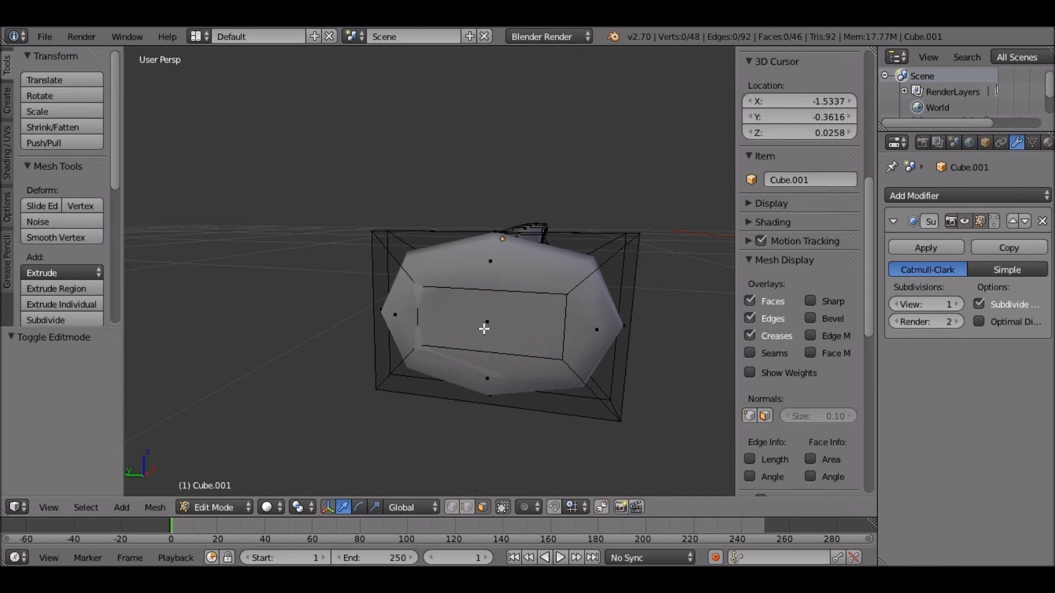
right_click(484, 328)
middle_click_drag(549, 327, 485, 356)
Step: Try extruding the mouth's inner face in place and moving it, and undo both the move and the extrusion
key("e")
right_click(476, 338)
scroll(489, 360, "down", 3)
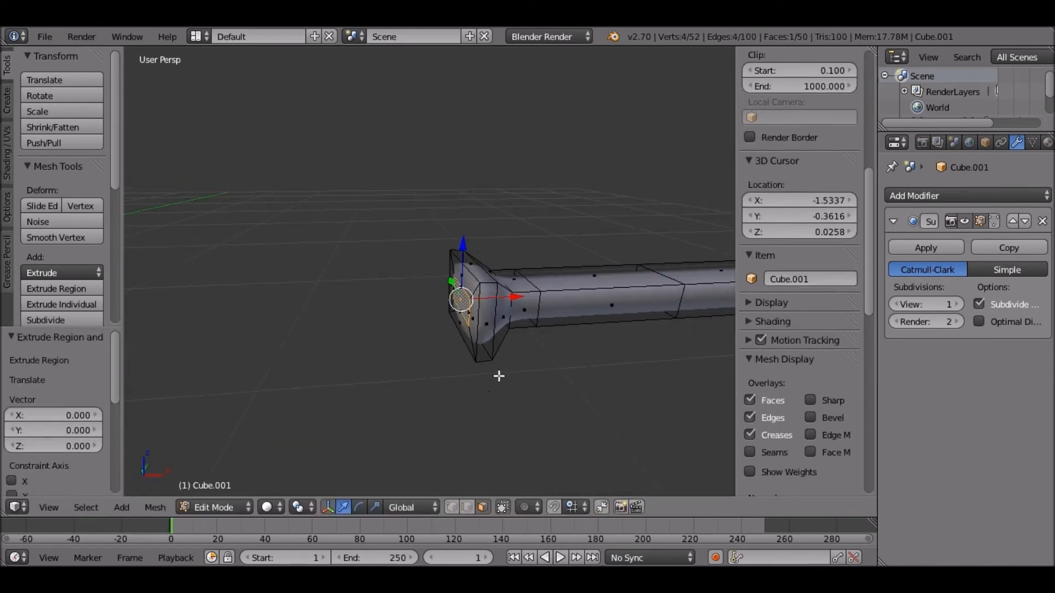
middle_click_drag(547, 330, 505, 351)
left_click_drag(505, 350, 592, 434)
middle_click_drag(593, 434, 662, 352)
key("ctrl+z")
scroll(631, 364, "up", 4)
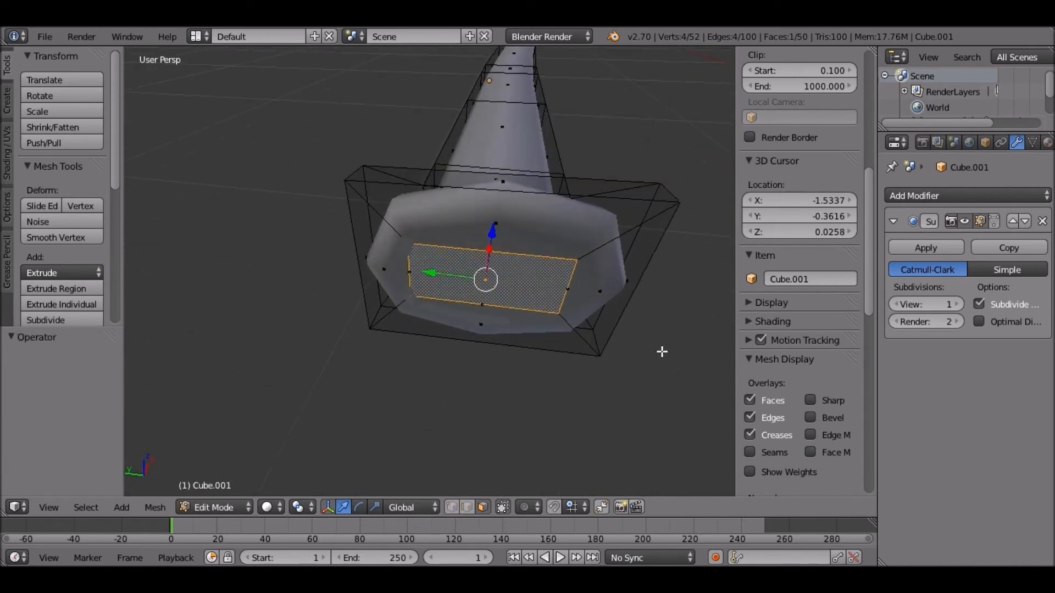
key("ctrl+z")
Step: Scale the mouth's inner face to about 0.93
key("s")
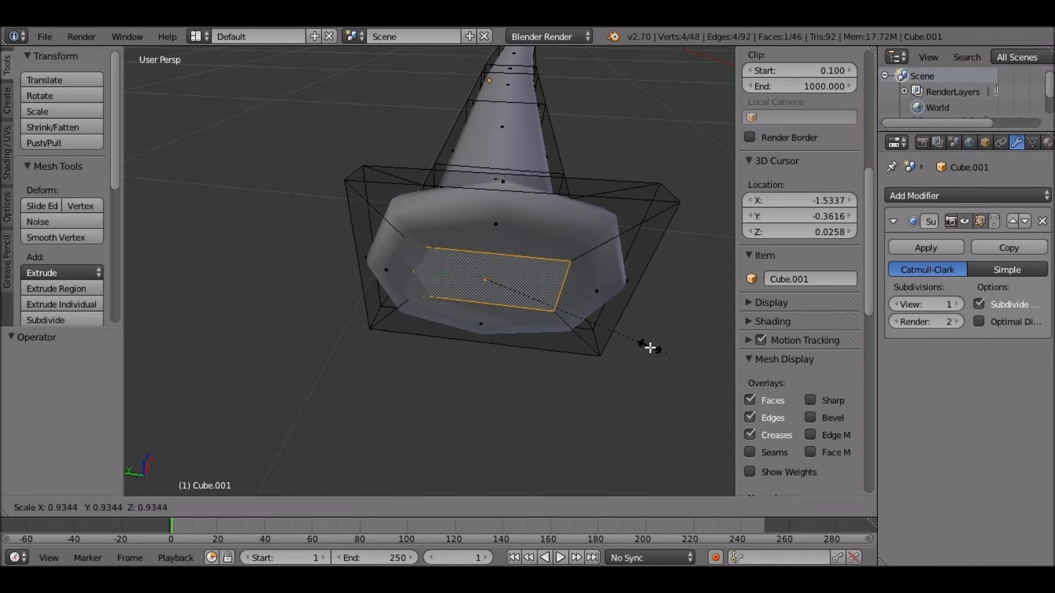
left_click(650, 347)
middle_click_drag(643, 346, 544, 392)
key("s")
left_click(647, 396)
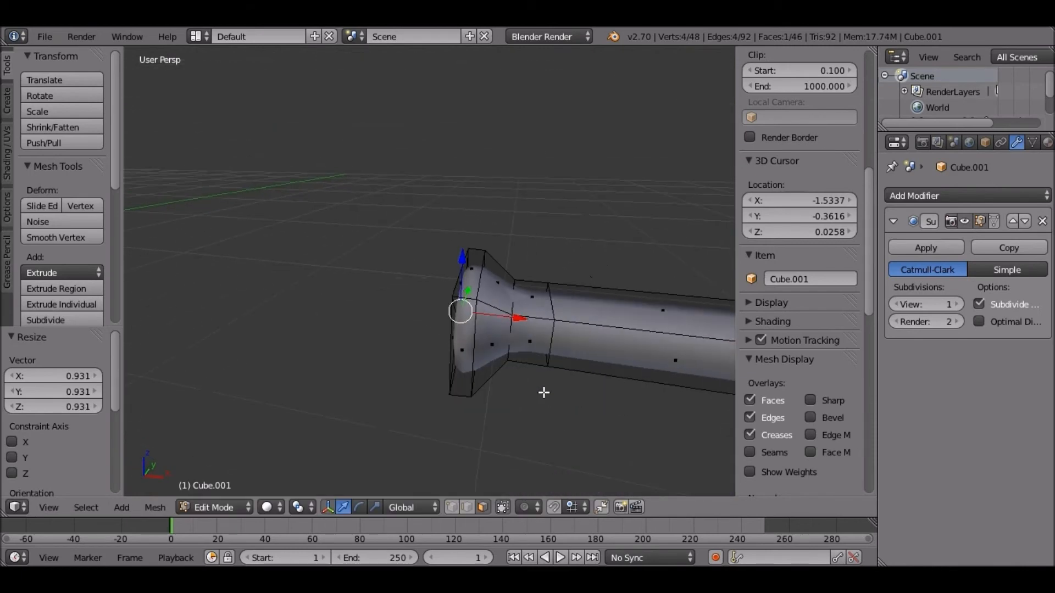
Step: Extrude the mouth's inner face about 0.81 into the scabbard, and move it a further 1.044 along X
key("e")
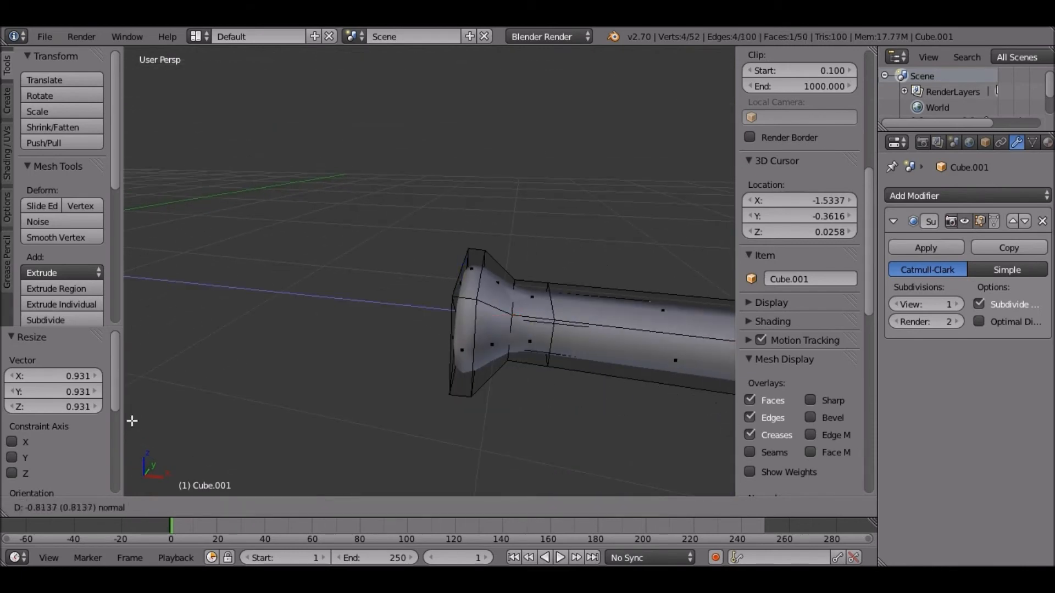
left_click(132, 421)
middle_click_drag(725, 365, 572, 281)
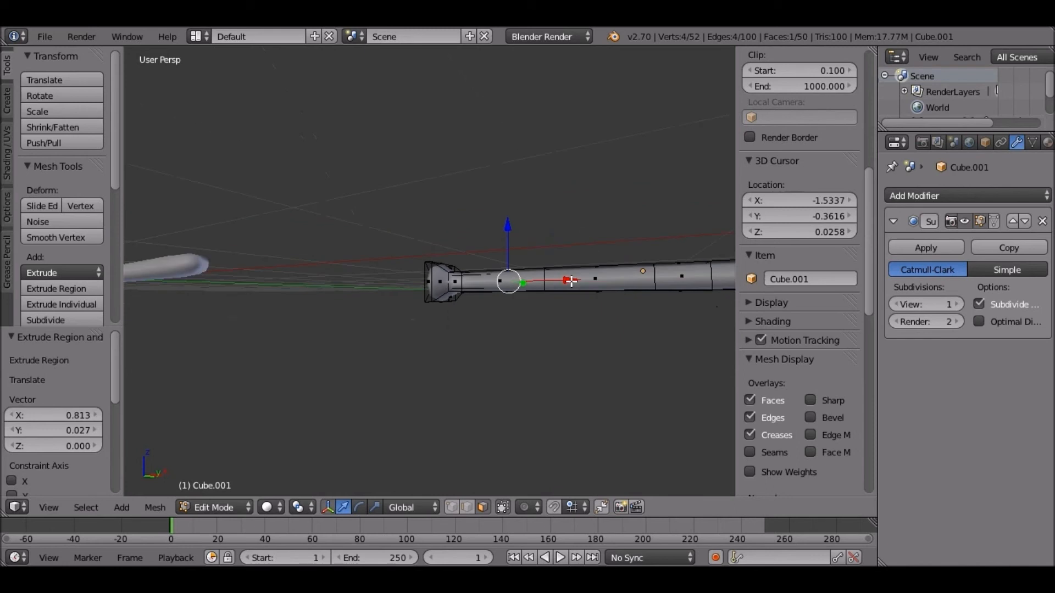
left_click_drag(572, 280, 650, 288)
middle_click_drag(650, 287, 376, 352)
scroll(665, 429, "up", 3)
middle_click_drag(376, 352, 423, 349)
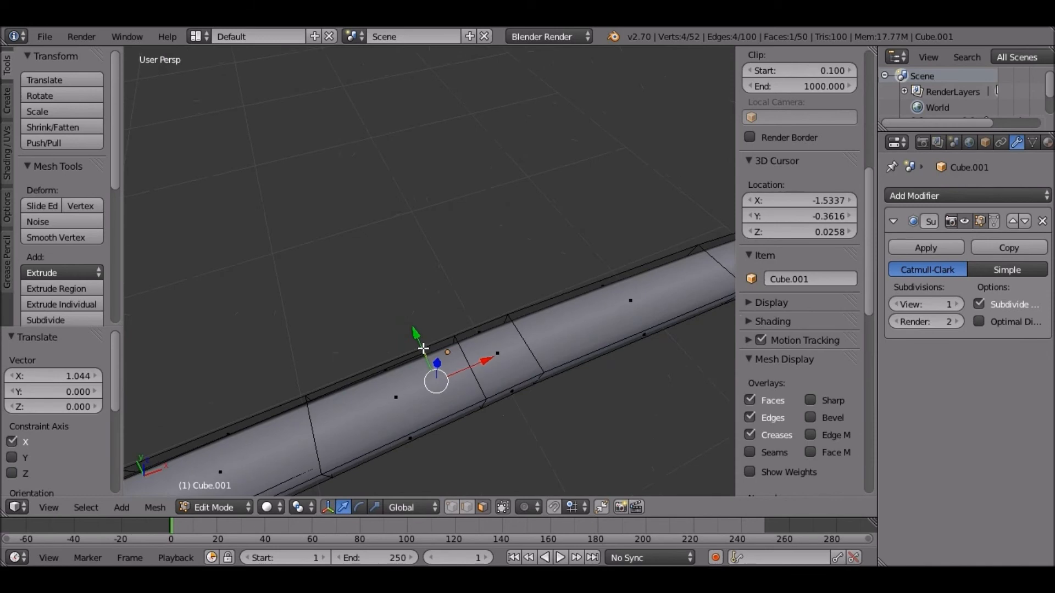
Step: Nudge the extruded inner face along Y inside the scabbard, and return to Object Mode
left_click_drag(423, 348, 419, 361)
middle_click_drag(419, 360, 400, 383)
left_click_drag(403, 349, 404, 344)
key("Tab")
middle_click_drag(404, 344, 426, 256)
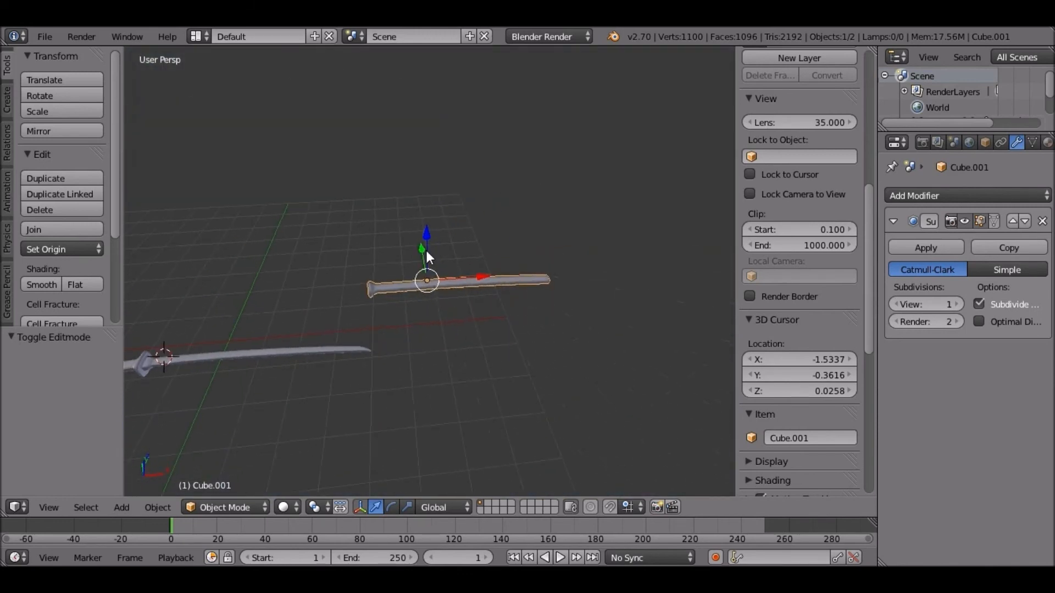
Step: Move the scabbard -2.435 along Y and -5.597 along X so that it sits over the katana's blade
key("KP_7")
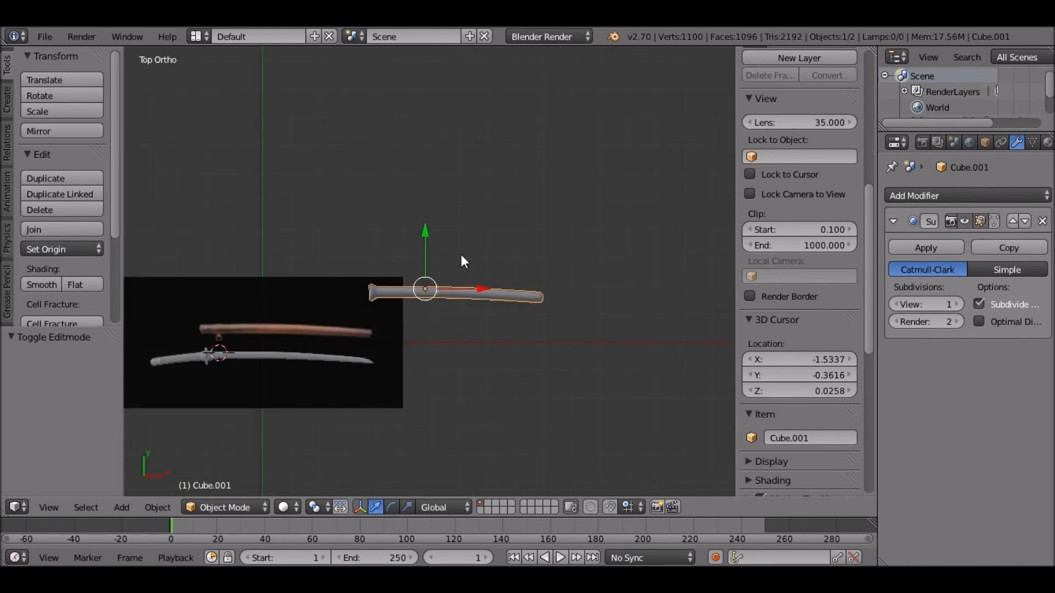
middle_click_drag(460, 255, 592, 276, "shift")
left_click_drag(592, 276, 586, 328)
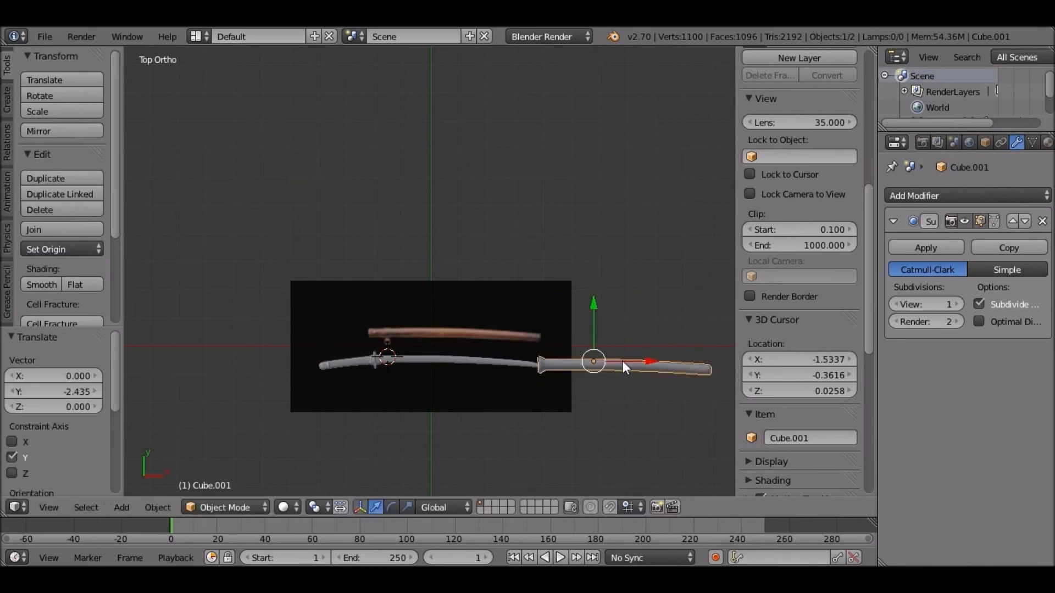
left_click_drag(622, 362, 492, 337)
Step: Fine-tune the scabbard's fit against the guard by moving it 0.037 along Y and -0.024 along X
scroll(493, 338, "up", 5)
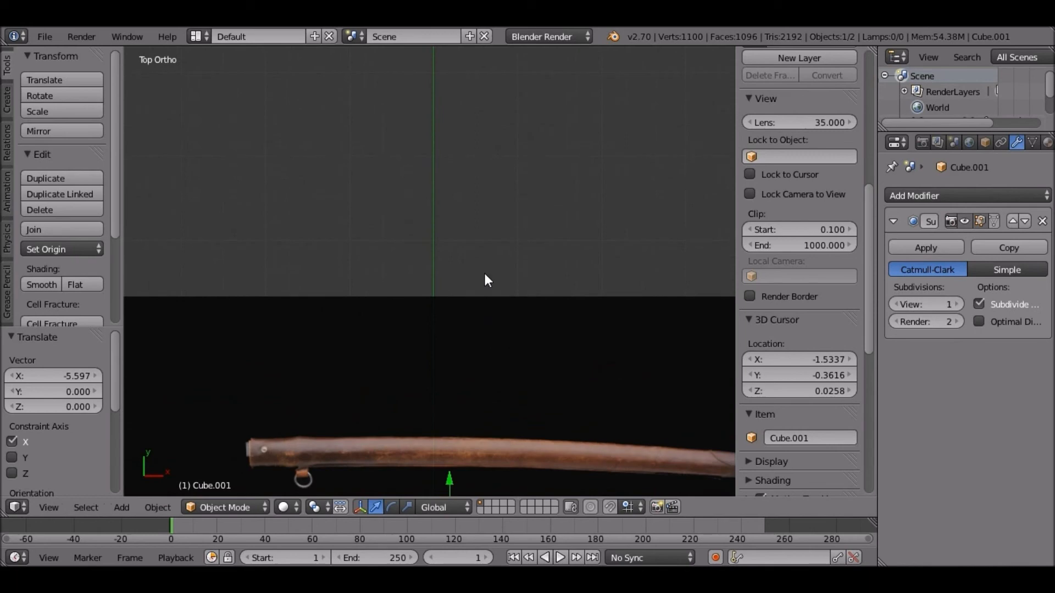
mouse_move(442, 309)
left_mouse_down()
mouse_move(493, 355)
mouse_move(437, 324)
mouse_move(434, 308)
left_mouse_up()
middle_click_drag(434, 309, 500, 304)
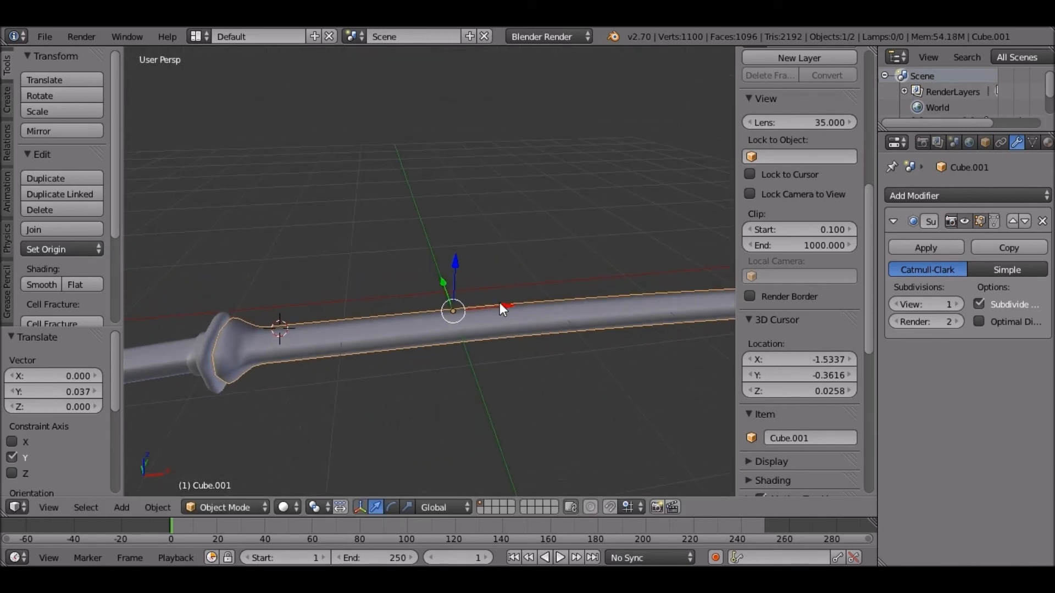
left_click(462, 306)
Step: Examine from several angles how the scabbard fits over the blade and against the guard
middle_click_drag(462, 316, 129, 305)
middle_click_drag(642, 316, 460, 331, "shift")
scroll(459, 331, "up", 4)
middle_click_drag(460, 295, 335, 428)
middle_click_drag(265, 401, 298, 259)
middle_click_drag(383, 263, 258, 286, "shift")
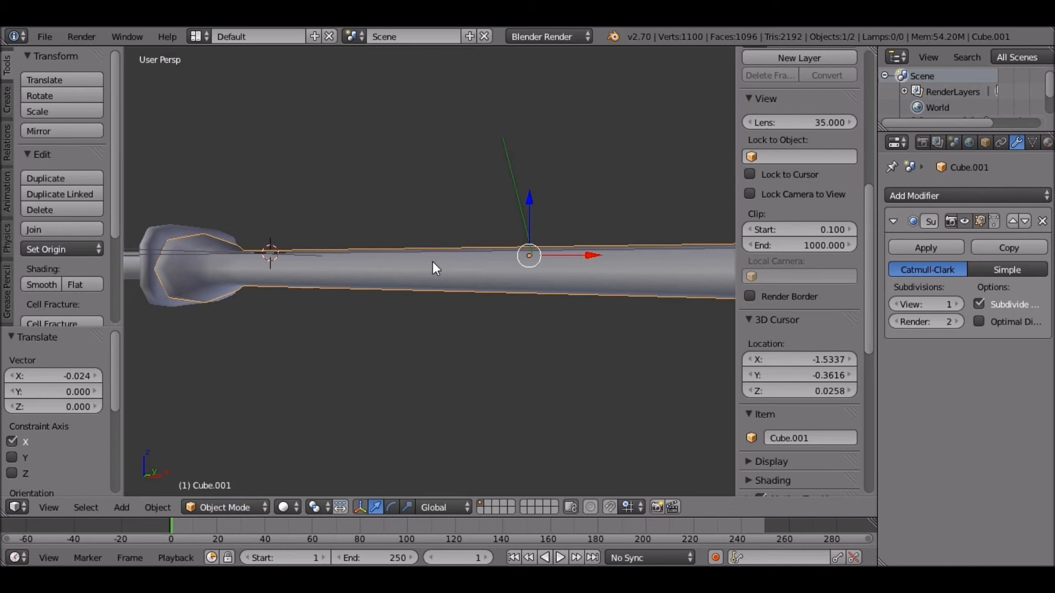
middle_click_drag(433, 262, 390, 206)
Step: Reselect the scabbard and nudge it slightly along Z to align it with the blade
key("a")
right_click(473, 363)
right_click(478, 373)
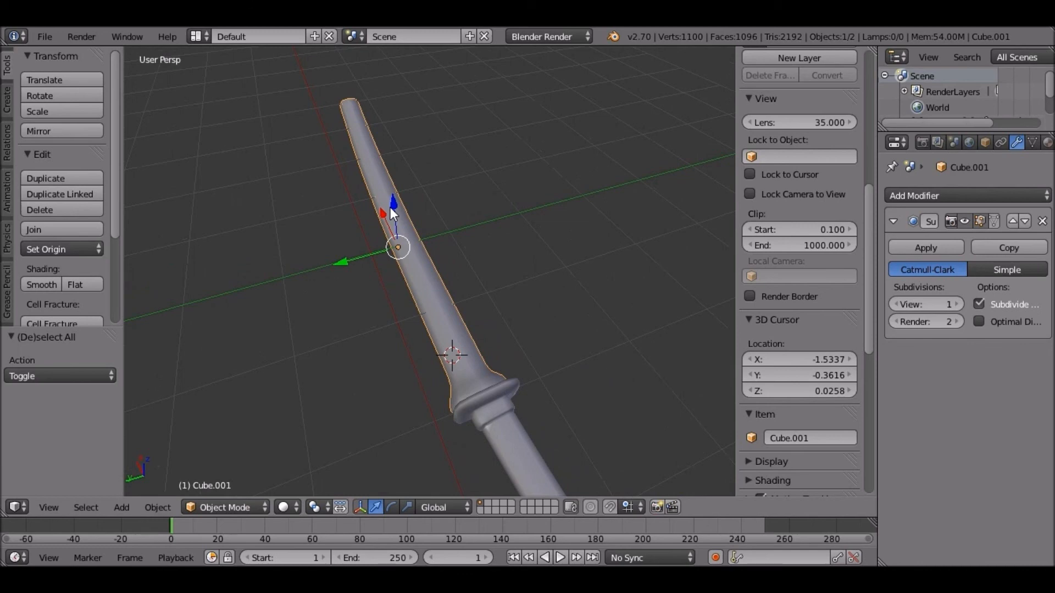
left_click_drag(390, 206, 388, 206)
middle_click_drag(331, 215, 537, 449)
Step: In Edit Mode, select the end-section faces at the scabbard's closed tip, extrude them in place and scale the extrusion to 1.263
key("Tab")
middle_click_drag(562, 403, 546, 341, "shift")
right_click(371, 342, "shift")
right_click(359, 357, "shift")
right_click(289, 267, "shift")
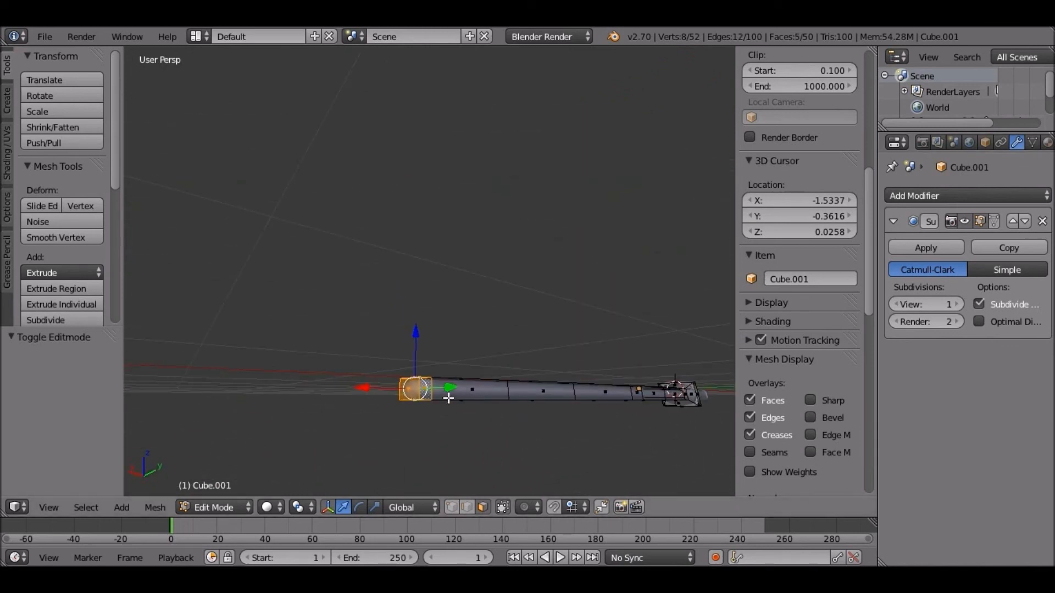
key("s")
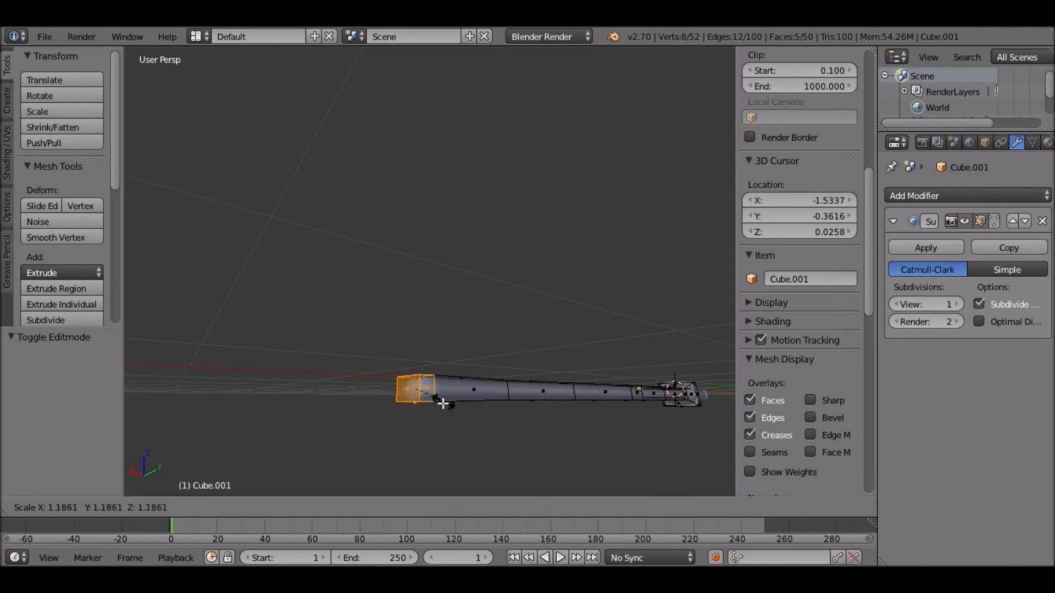
right_click(455, 406)
key("e")
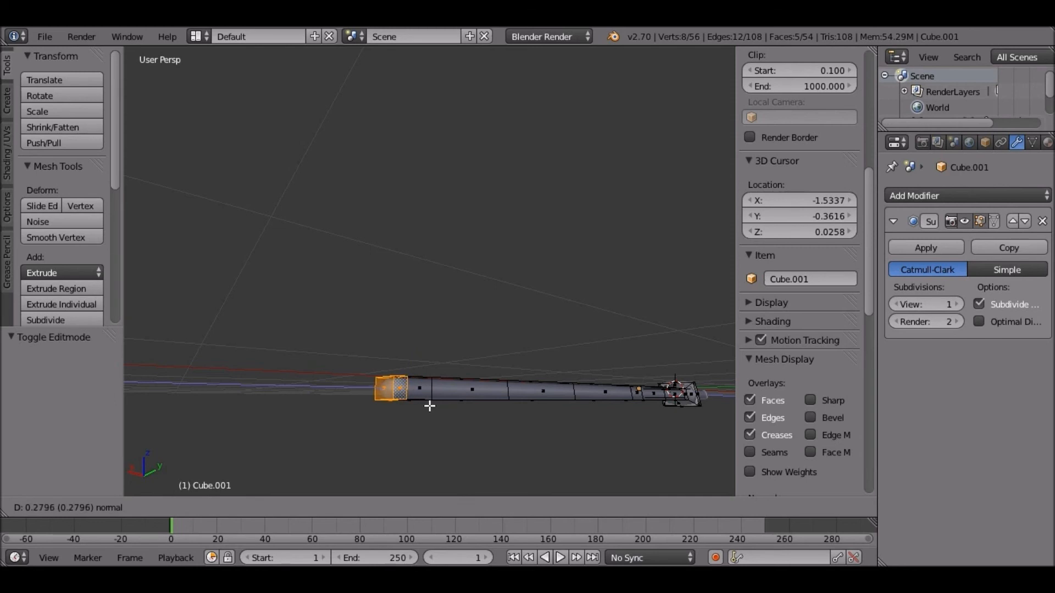
right_click(436, 400)
key("s")
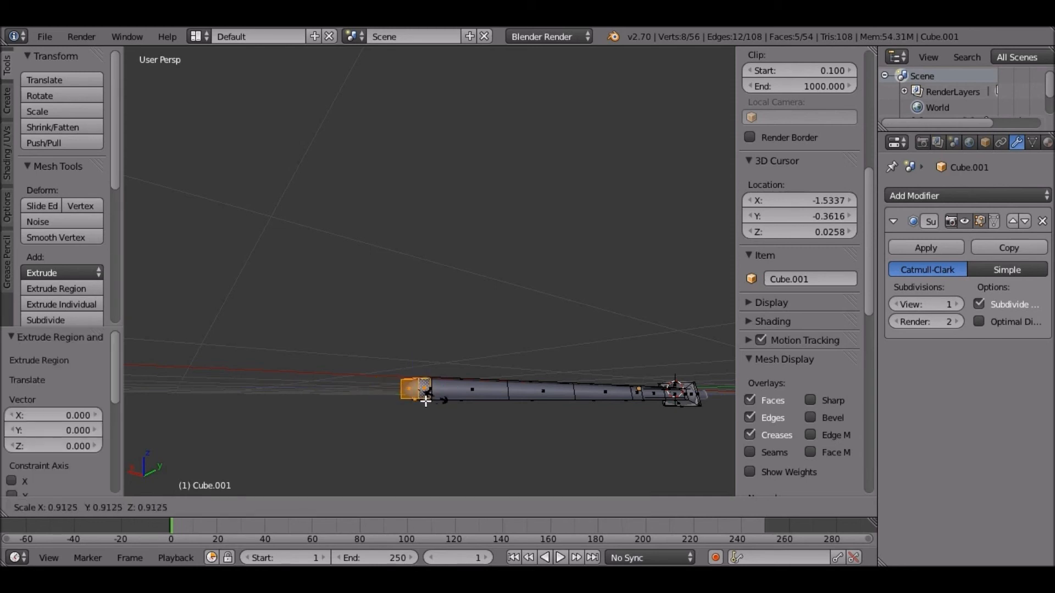
left_click(416, 429)
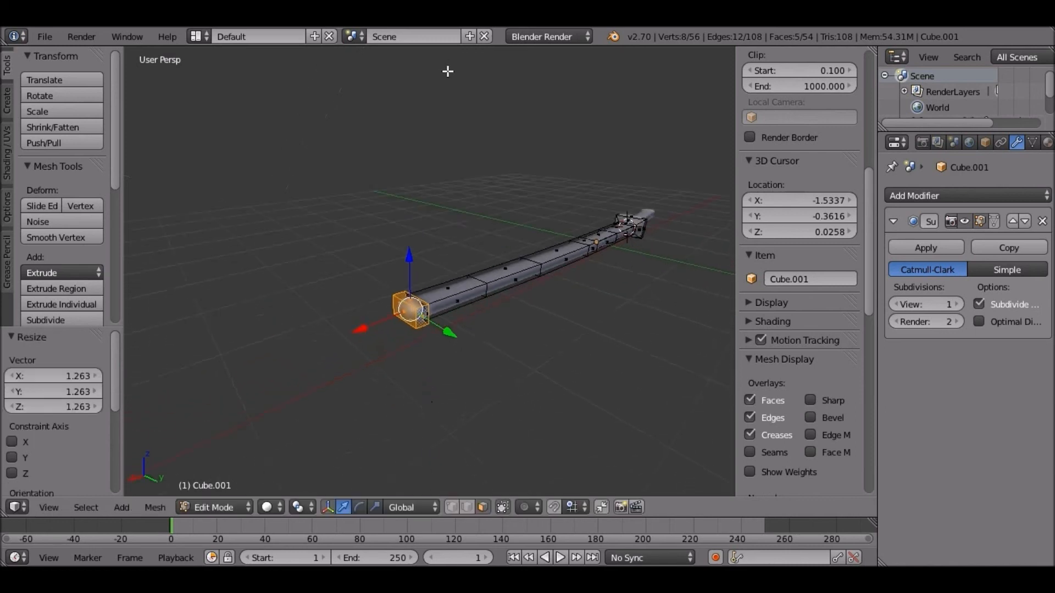